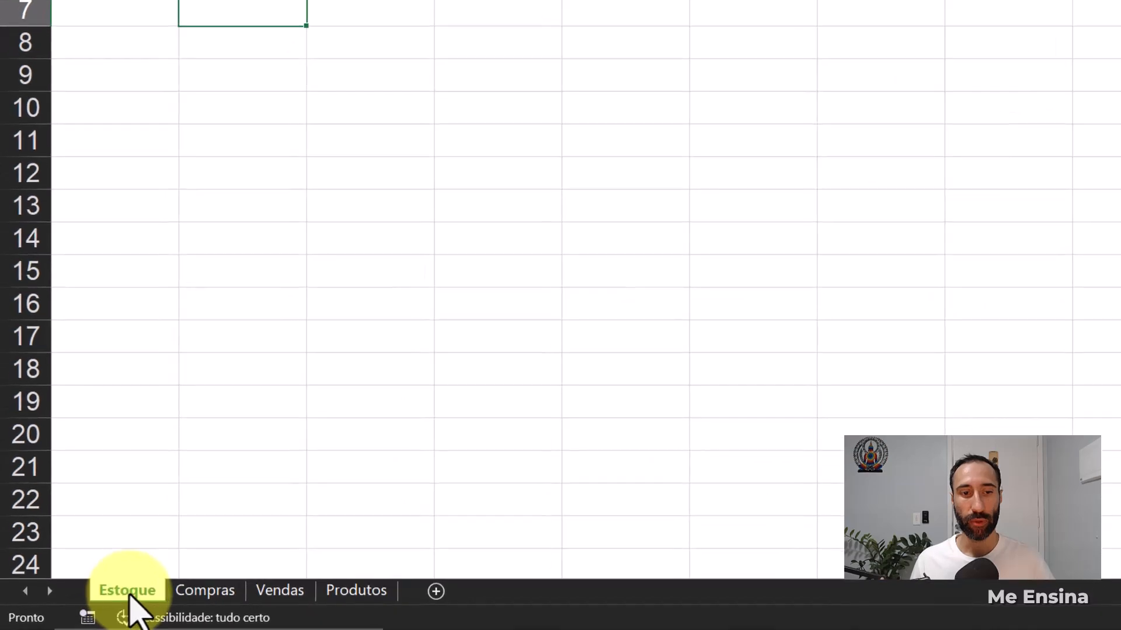
# - Review the column headings and contents of the Compras, Vendas, Produtos and Estoque sheets
pyautogui.click(213, 591)
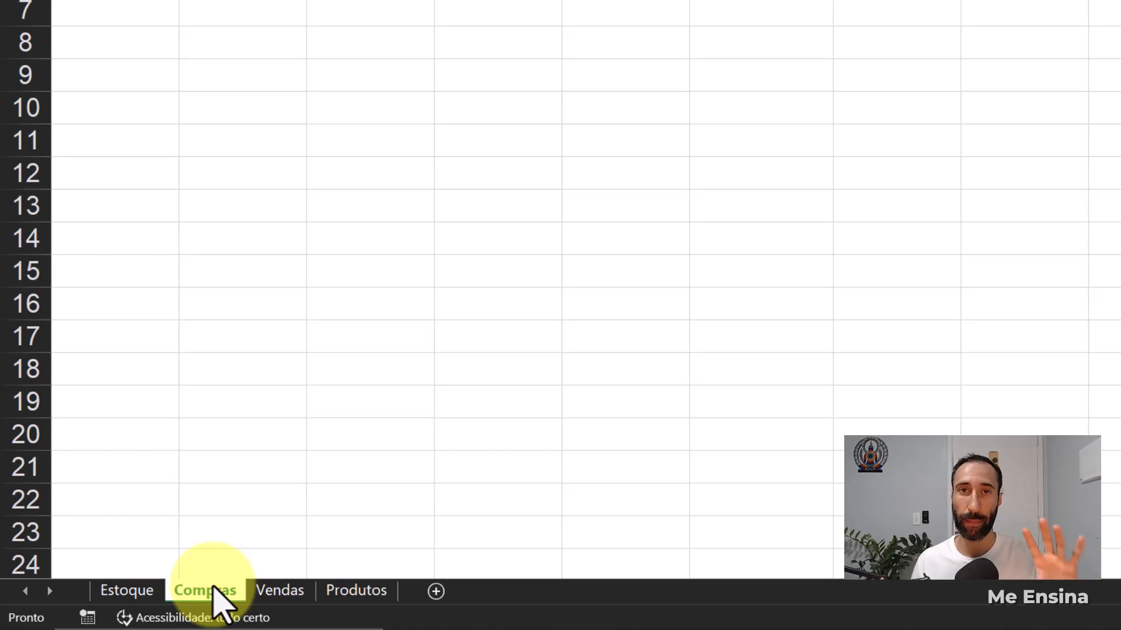
pyautogui.click(280, 591)
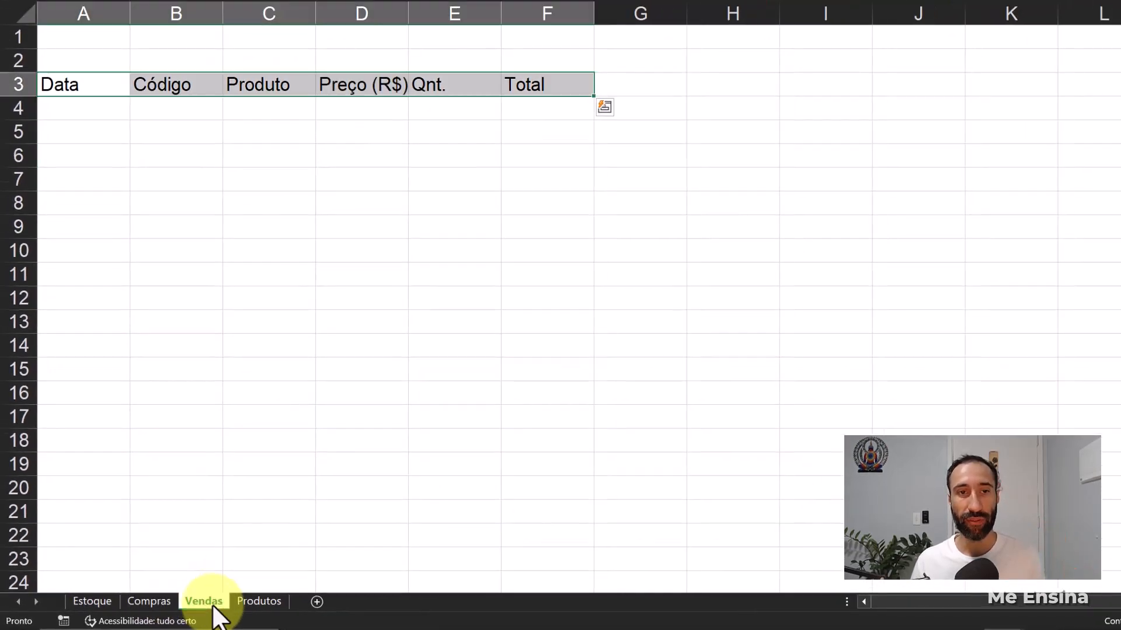
pyautogui.click(275, 218)
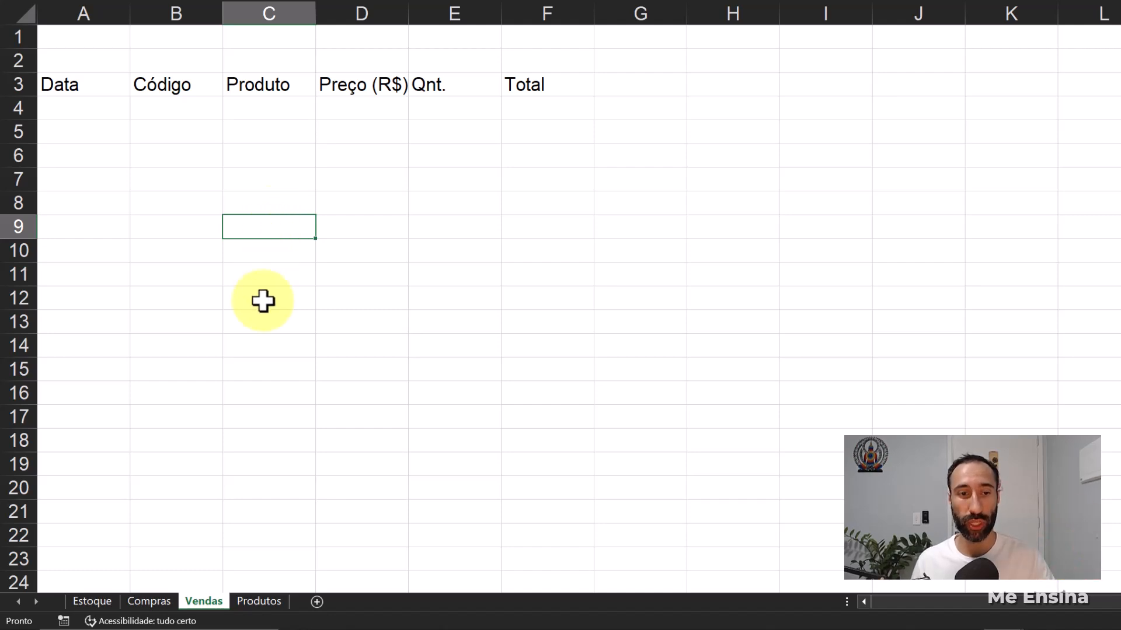
pyautogui.click(265, 601)
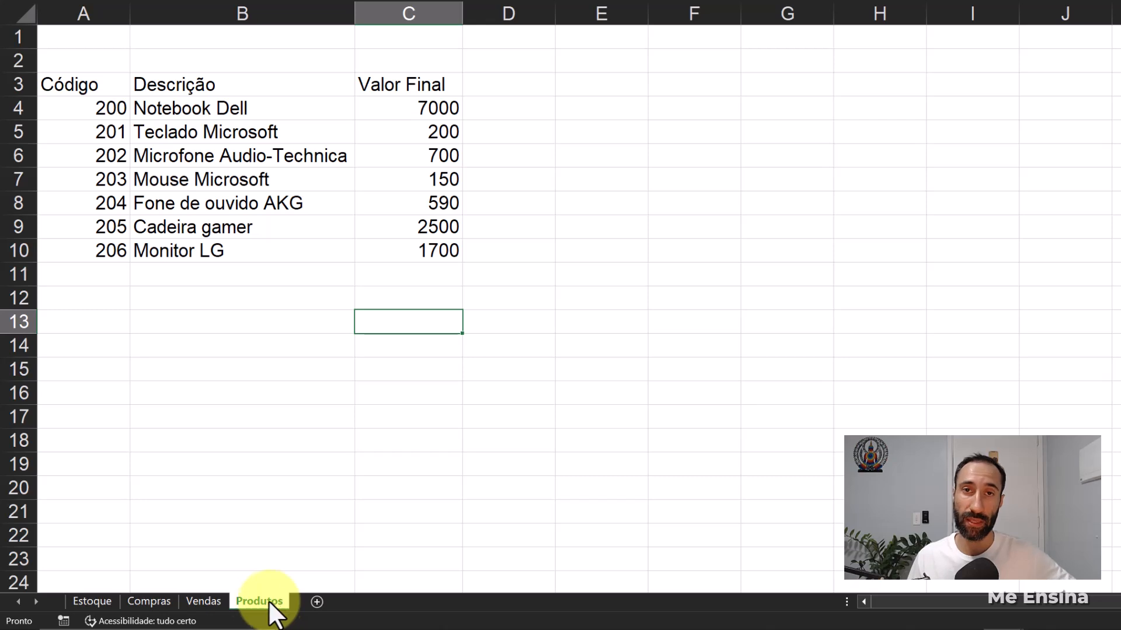
pyautogui.click(91, 602)
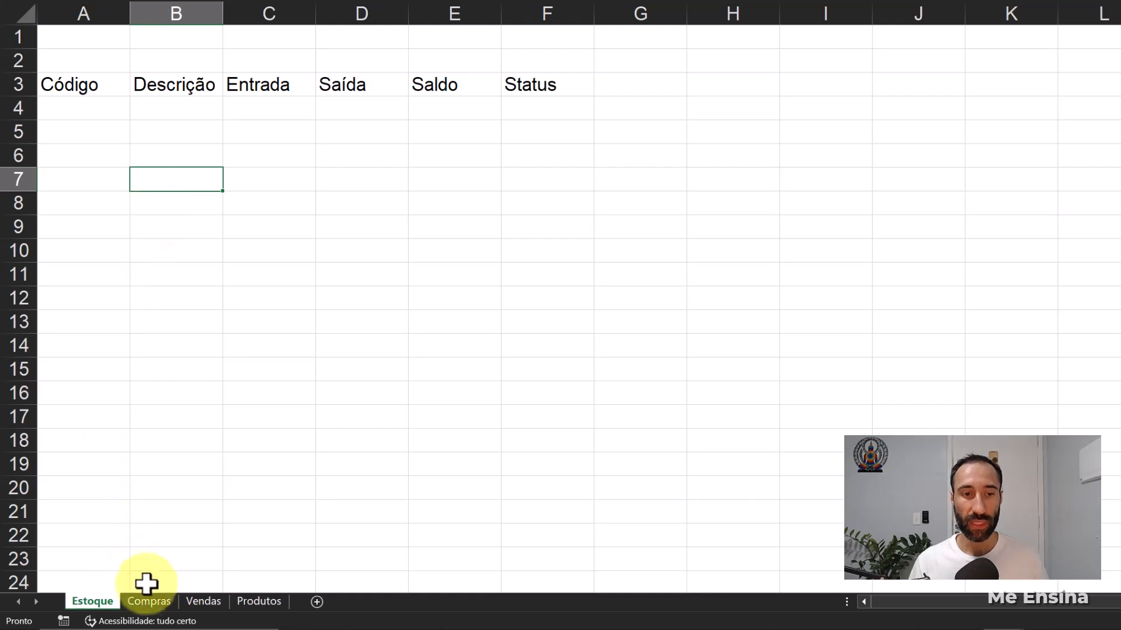
pyautogui.click(158, 601)
pyautogui.click(211, 601)
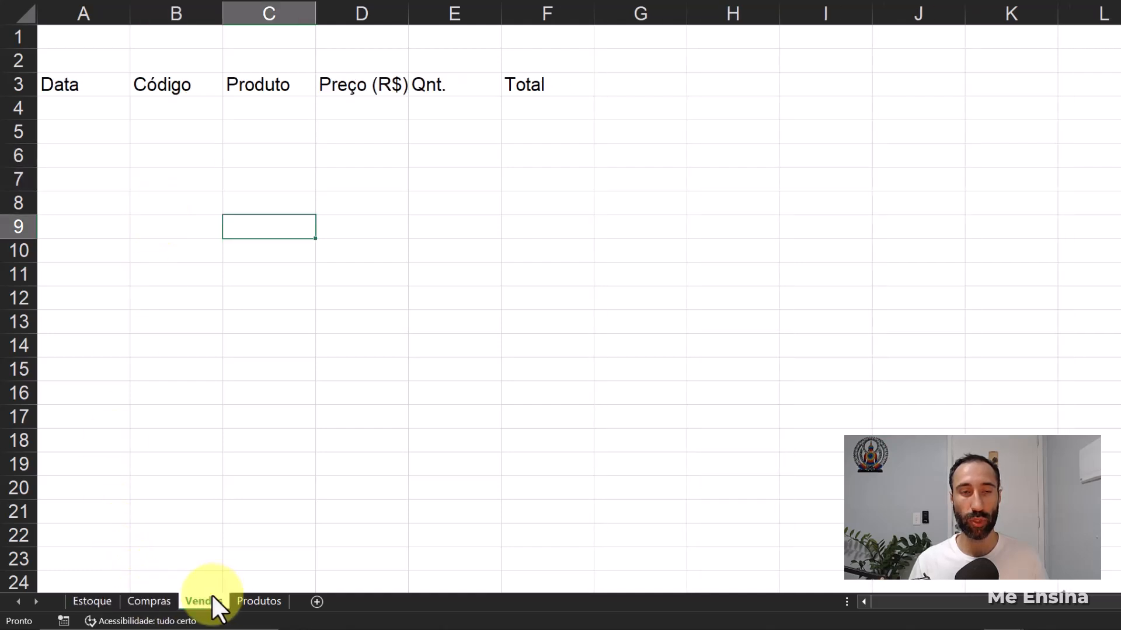
# - Color the Compras sheet tab red and the Vendas sheet tab light blue
pyautogui.click(153, 601)
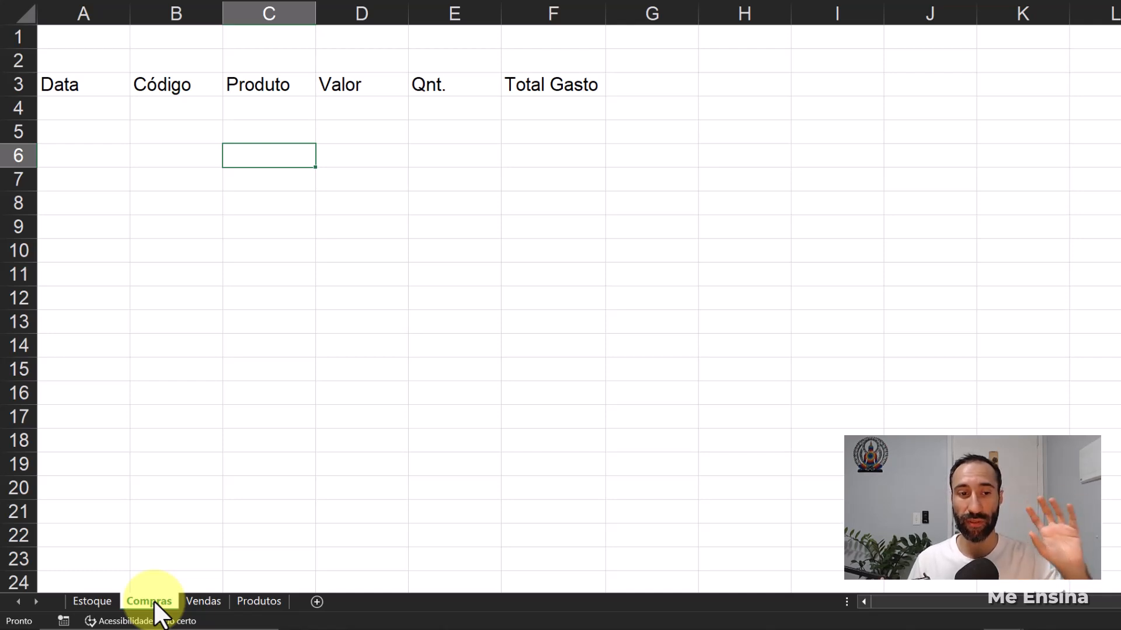
pyautogui.rightClick(153, 600)
pyautogui.moveTo(243, 526)
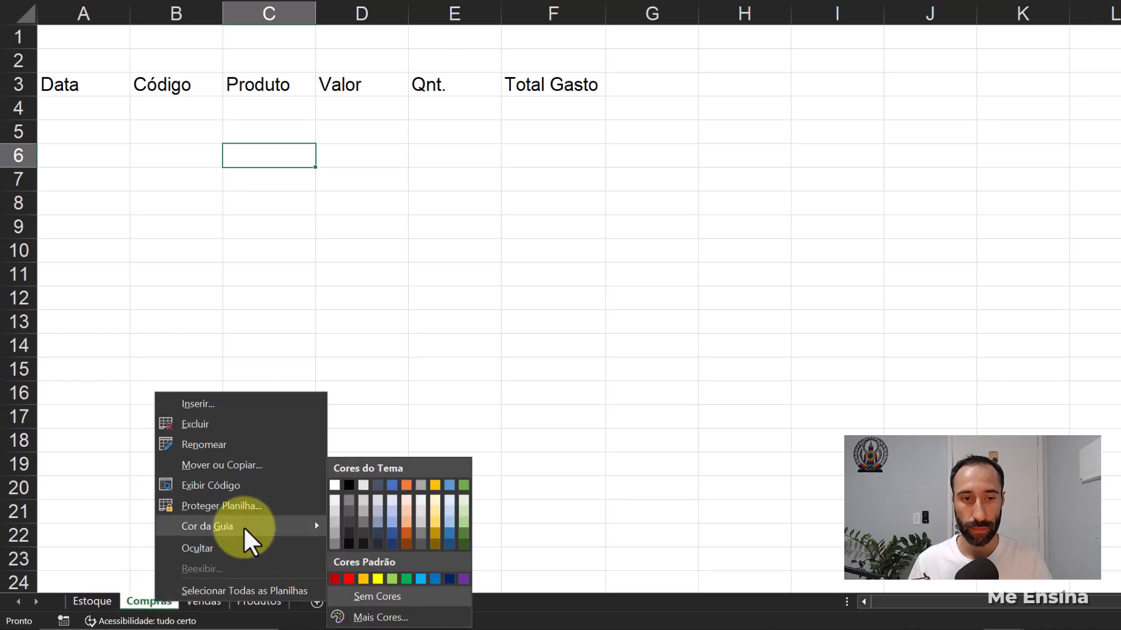
pyautogui.click(348, 579)
pyautogui.click(204, 601)
pyautogui.rightClick(204, 600)
pyautogui.click(476, 579)
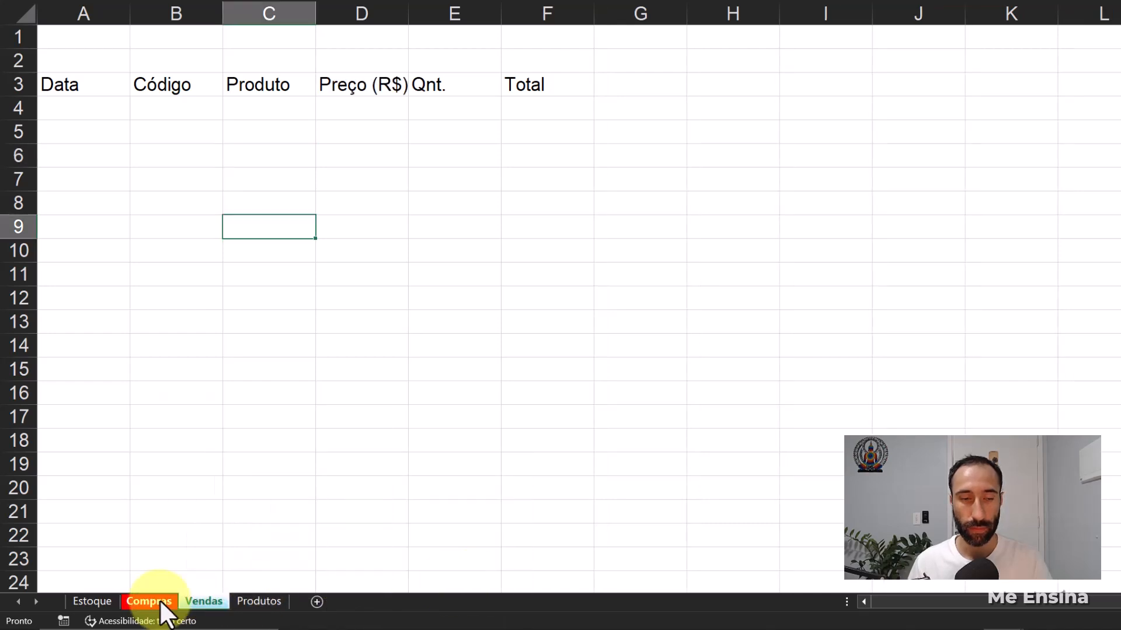
# - Change the Compras sheet tab color to gold
pyautogui.rightClick(159, 601)
pyautogui.click(370, 608)
pyautogui.click(265, 536)
# - On the Produtos sheet, center the Código header and all product codes in A3:A10
pyautogui.click(257, 601)
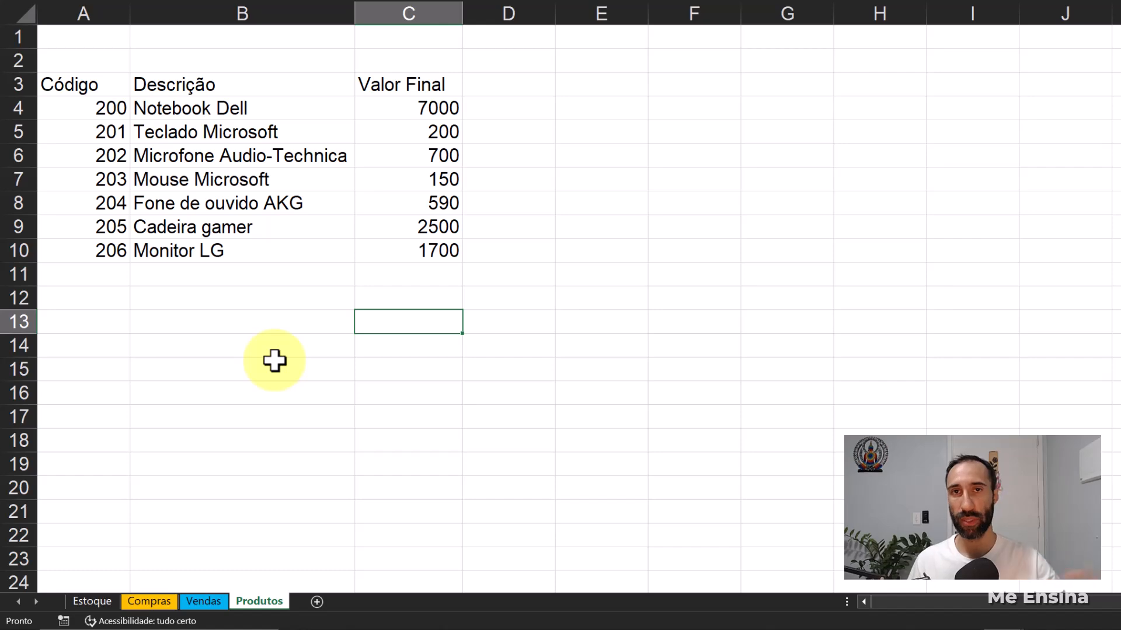
pyautogui.click(249, 400)
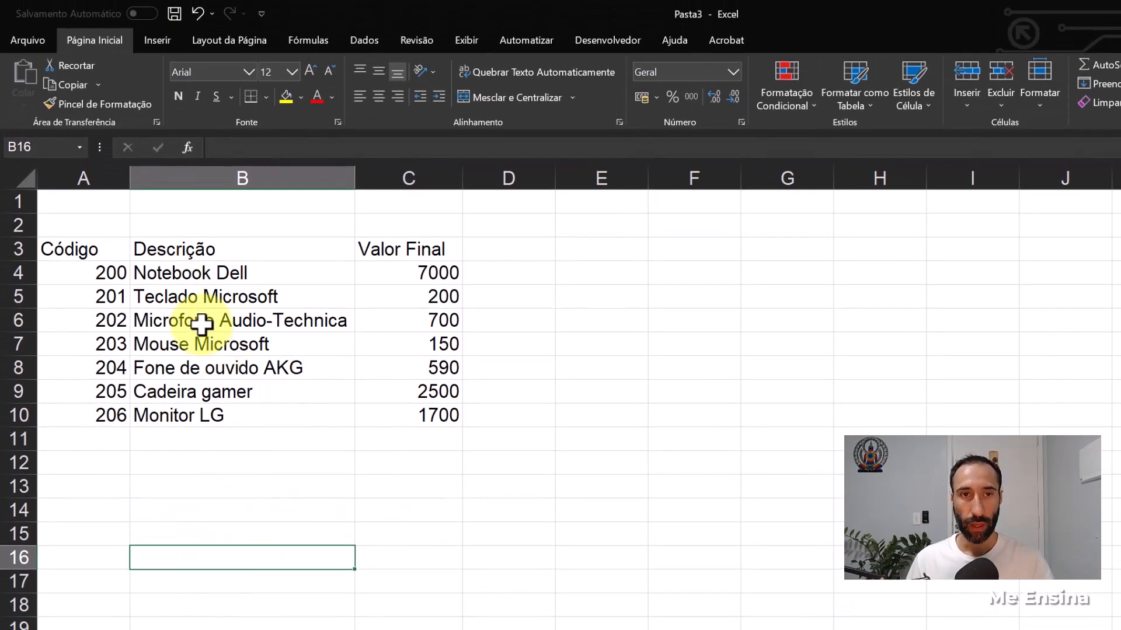
pyautogui.moveTo(90, 250); pyautogui.dragTo(401, 416)
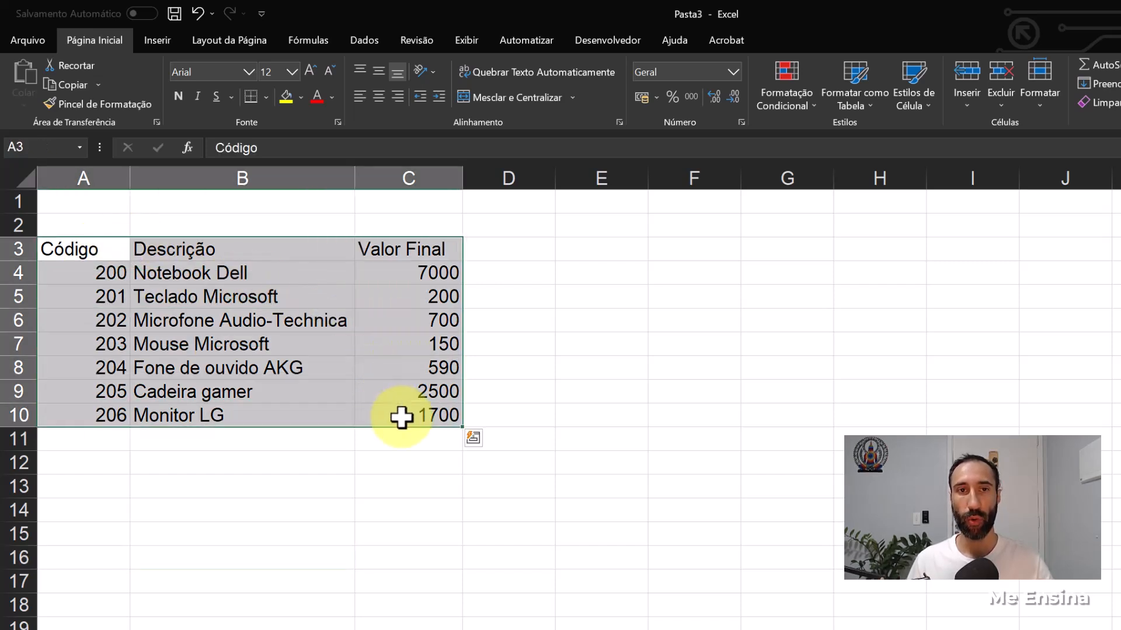
pyautogui.click(393, 391)
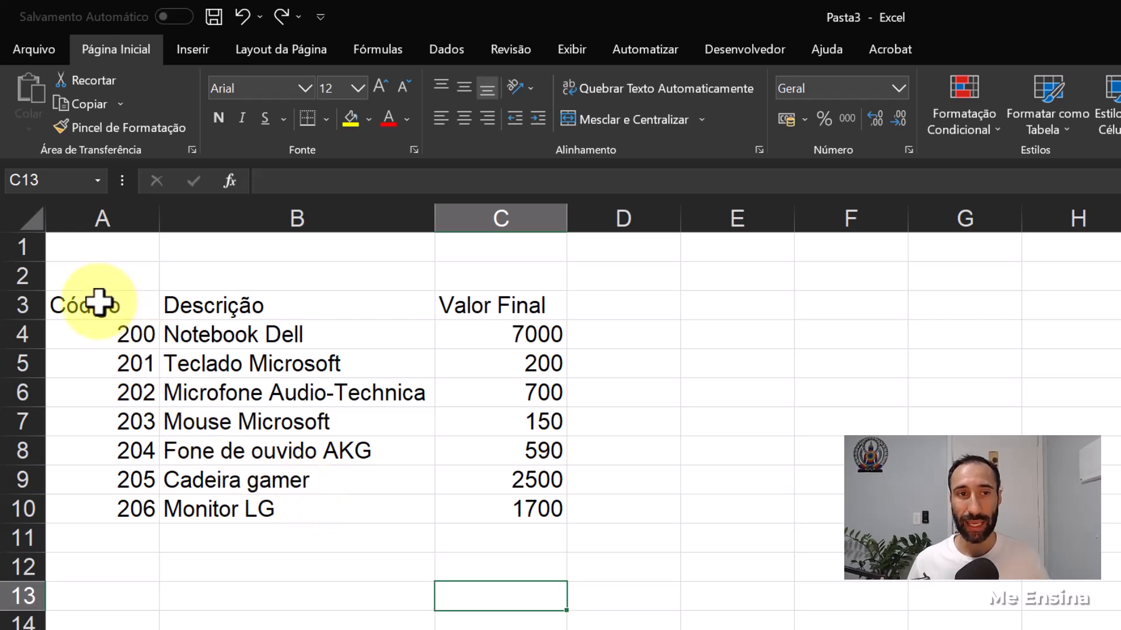
pyautogui.moveTo(100, 300); pyautogui.dragTo(130, 501)
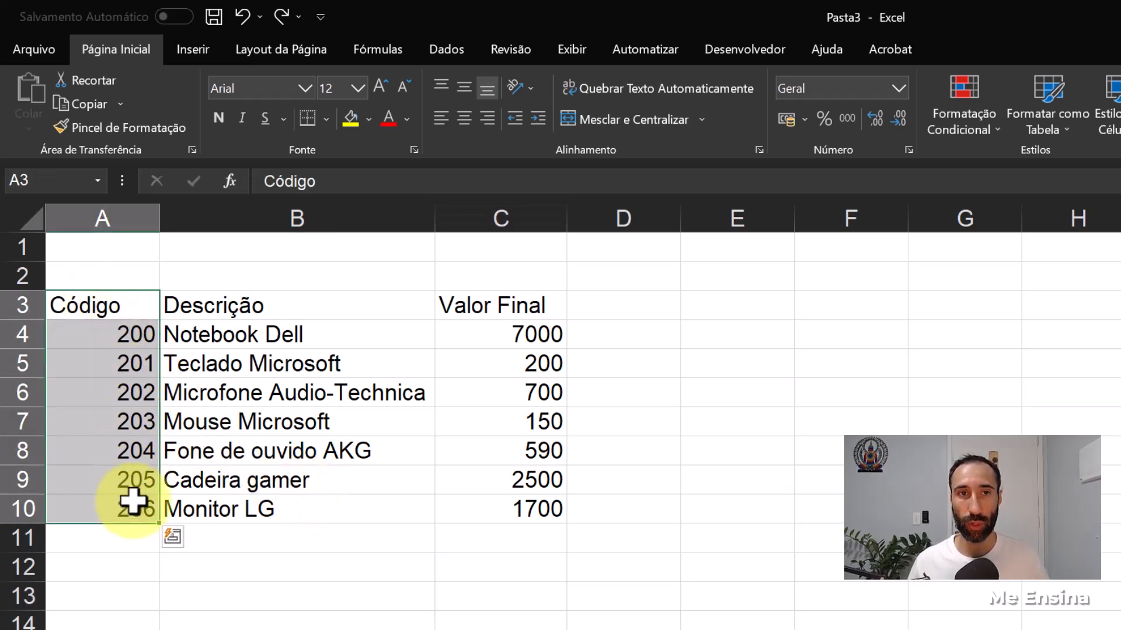
pyautogui.click(464, 120)
# - Center the Descrição and Valor Final headers and indent the product descriptions in B4:B10 by one level
pyautogui.moveTo(282, 308); pyautogui.dragTo(281, 337)
pyautogui.click(269, 307)
pyautogui.moveTo(248, 302); pyautogui.dragTo(464, 301)
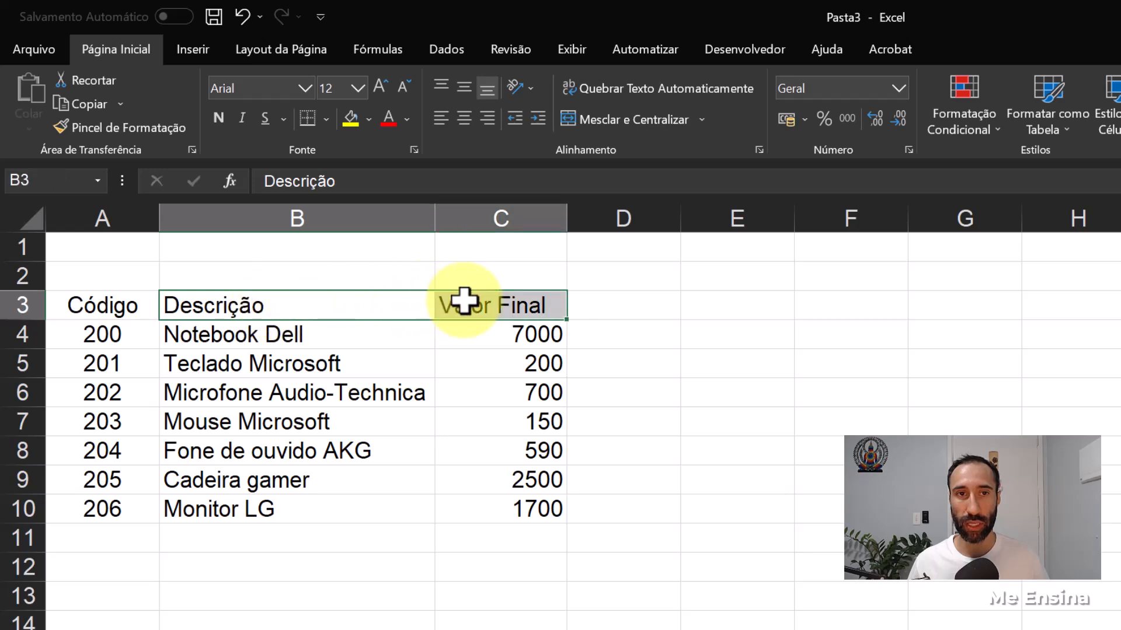
pyautogui.click(464, 119)
pyautogui.moveTo(267, 334); pyautogui.dragTo(230, 493)
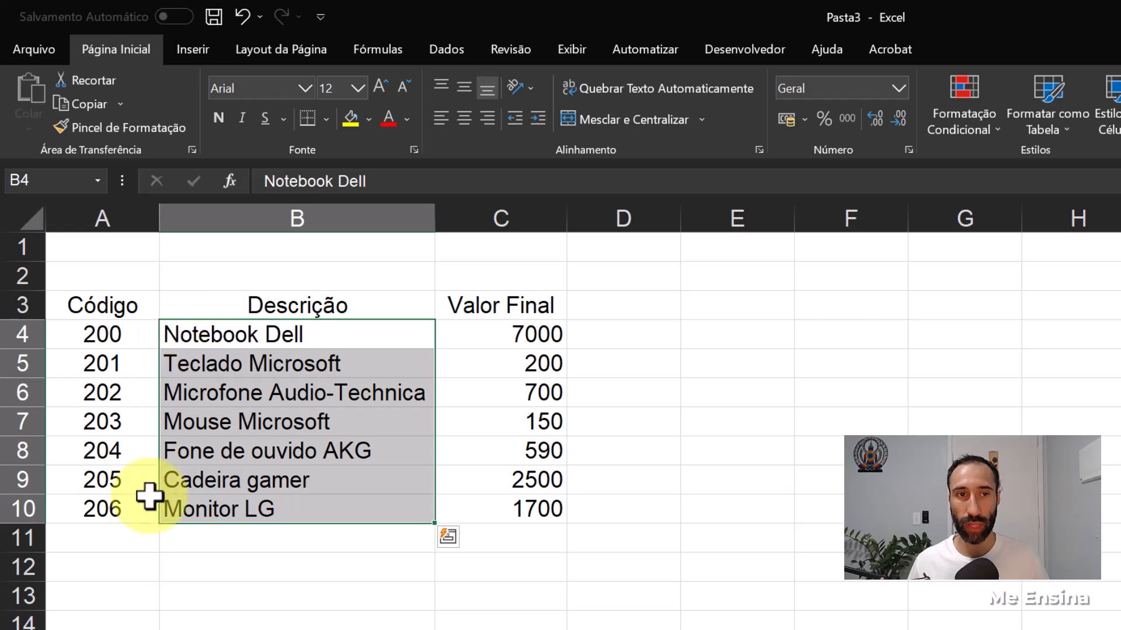
pyautogui.click(540, 118)
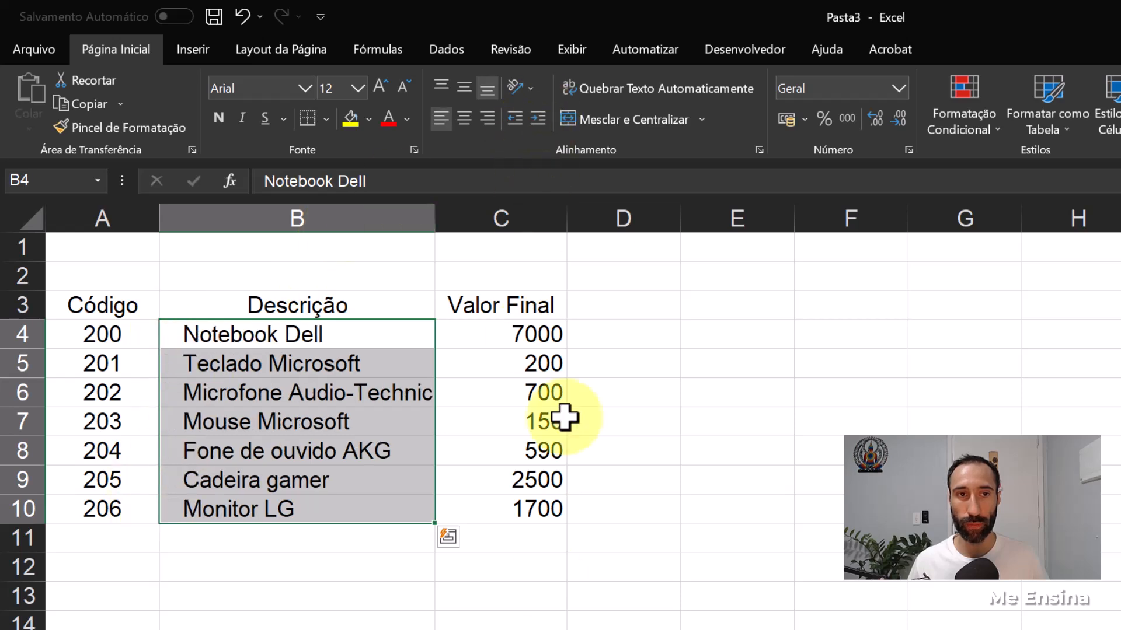
# - Apply the Contábil number format to the prices in C4:C10 and widen column C beyond its contents
pyautogui.moveTo(521, 338); pyautogui.dragTo(527, 503)
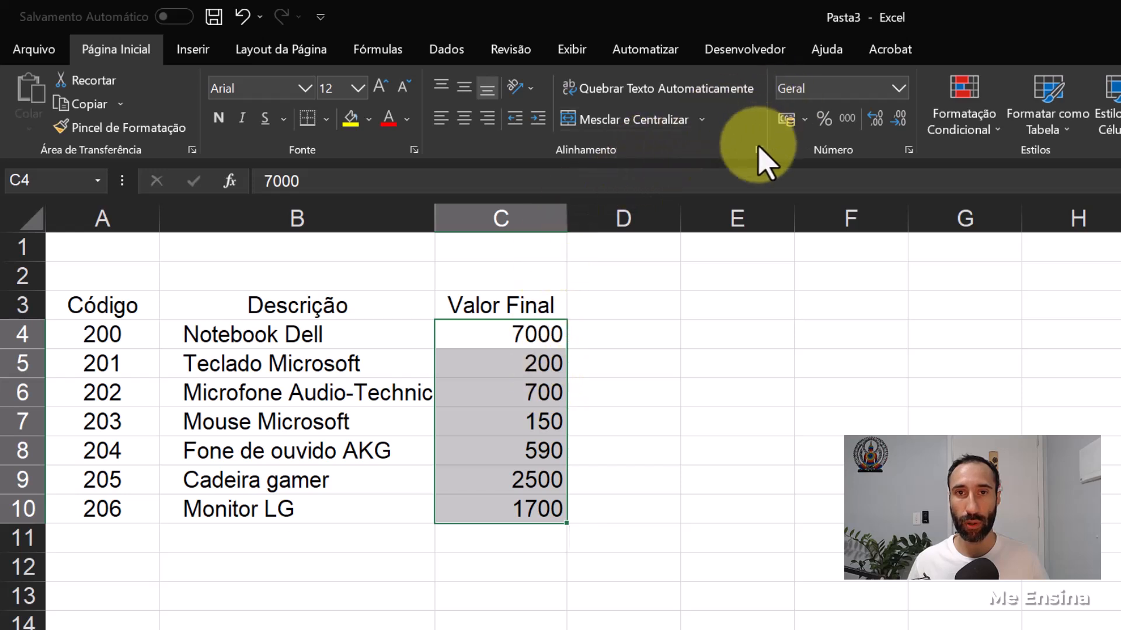
pyautogui.click(898, 89)
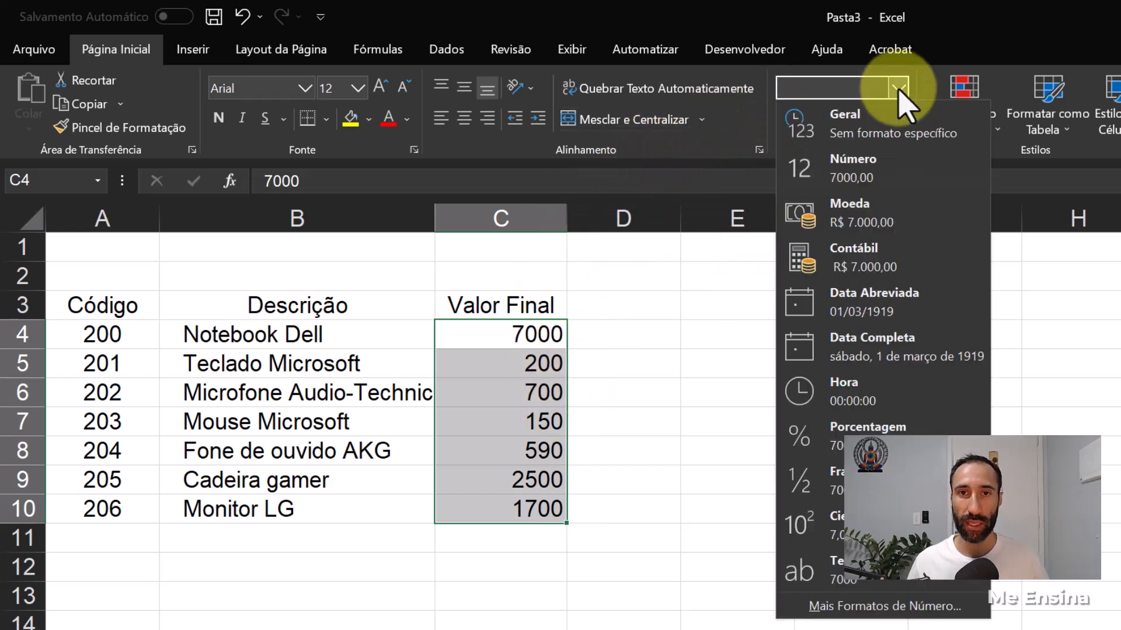
pyautogui.click(858, 258)
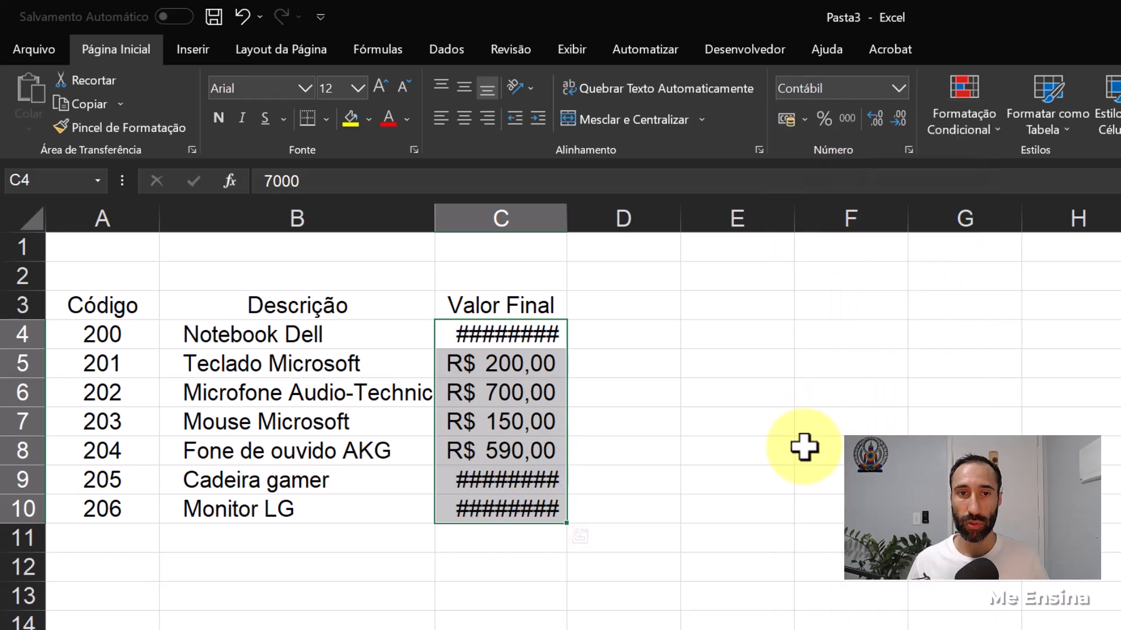
pyautogui.doubleClick(567, 211)
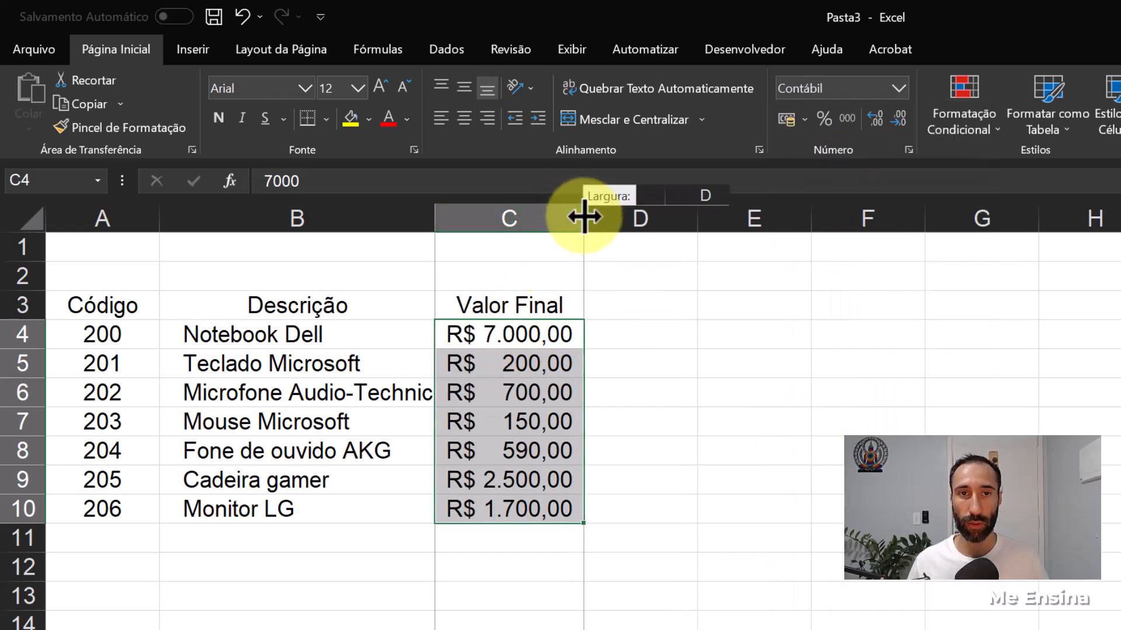
pyautogui.moveTo(601, 217); pyautogui.dragTo(618, 219)
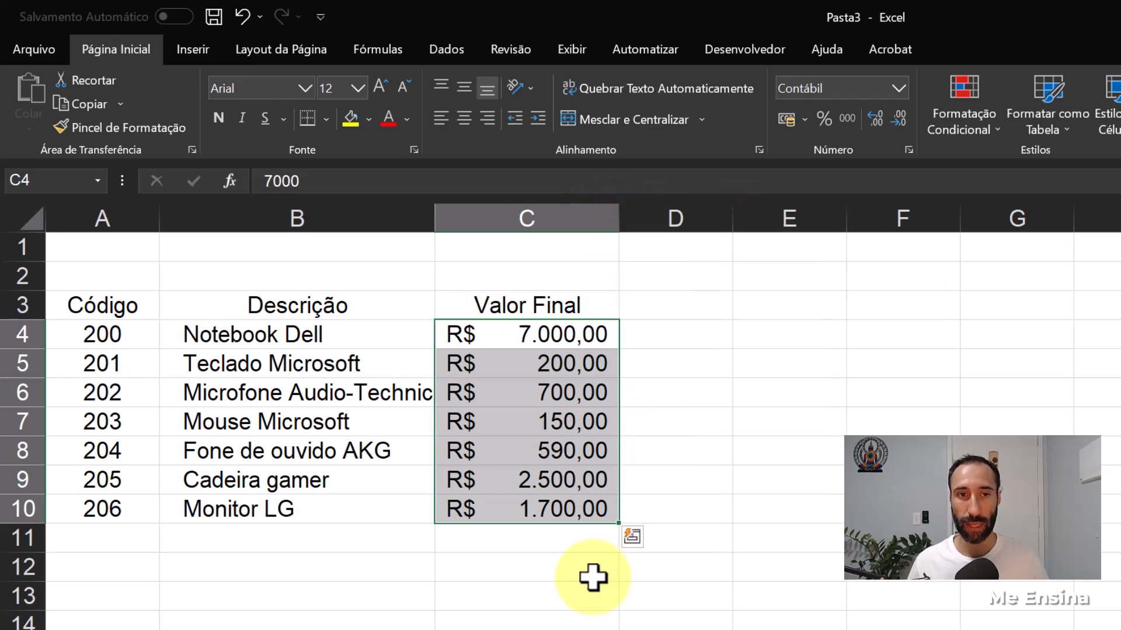
pyautogui.click(562, 591)
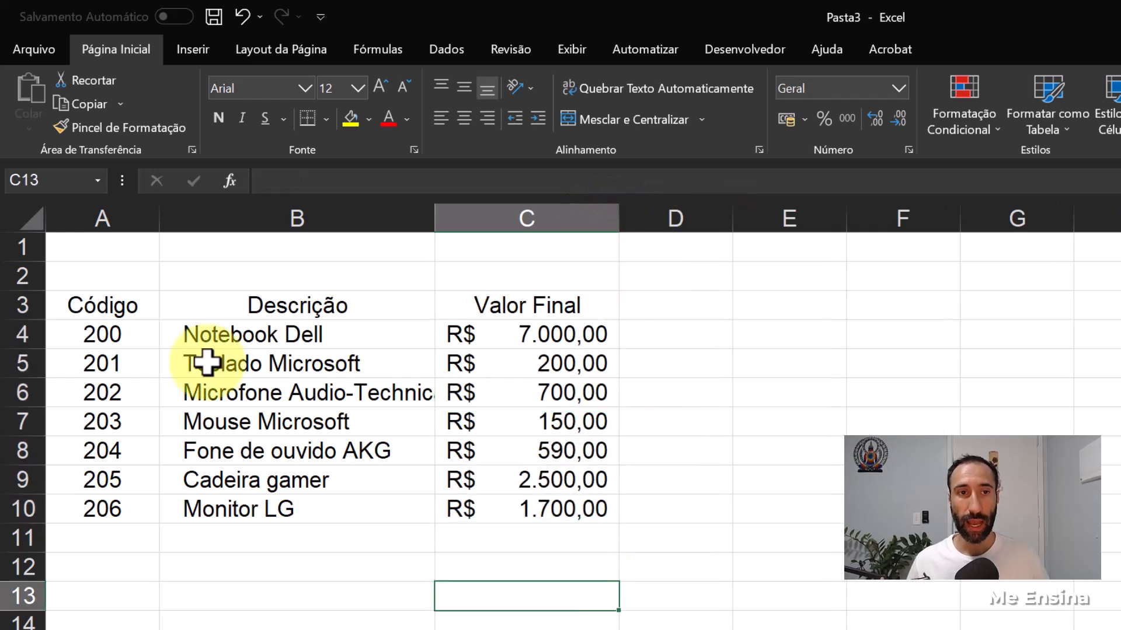
# - Convert the product list A3:C10 into an Excel table that uses its first row as headers
pyautogui.click(112, 300)
pyautogui.moveTo(177, 336); pyautogui.dragTo(538, 507)
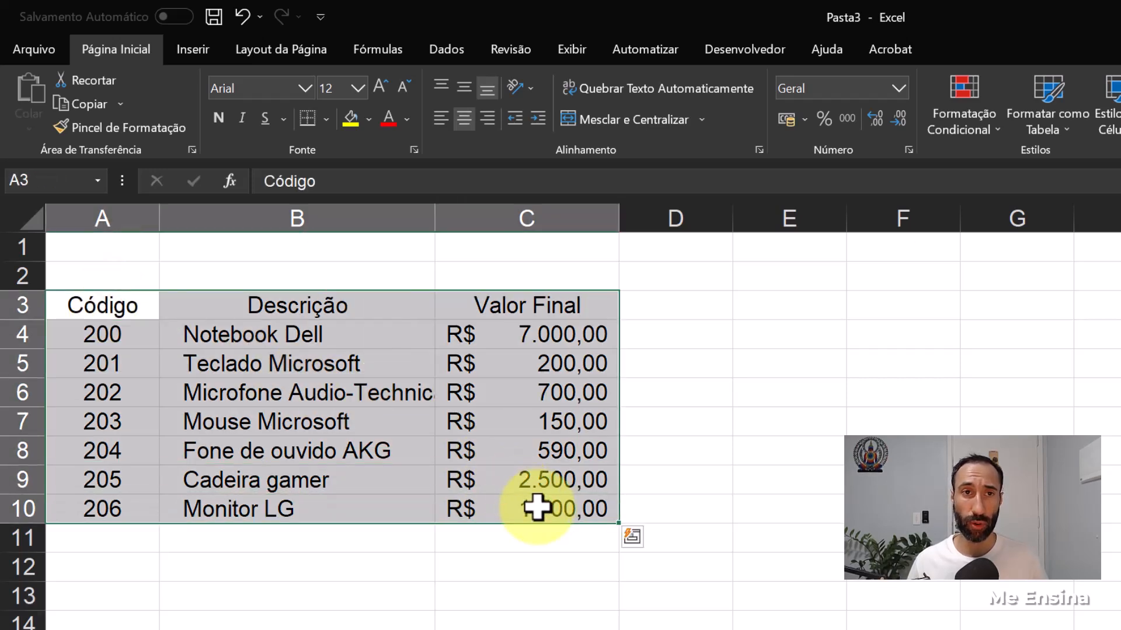
pyautogui.click(204, 49)
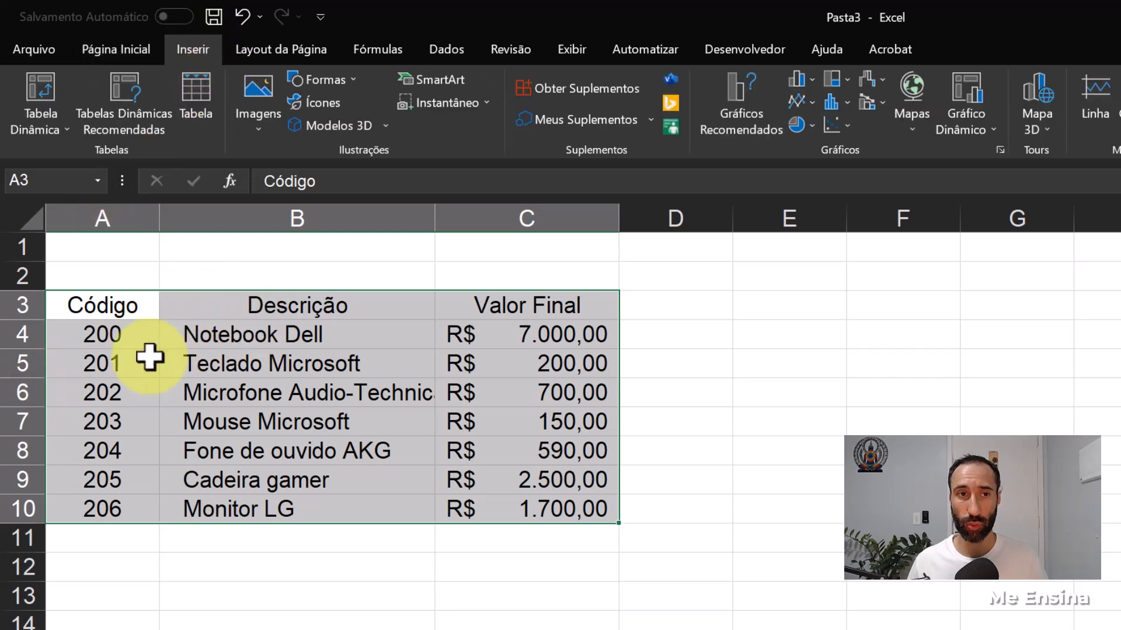
pyautogui.click(208, 108)
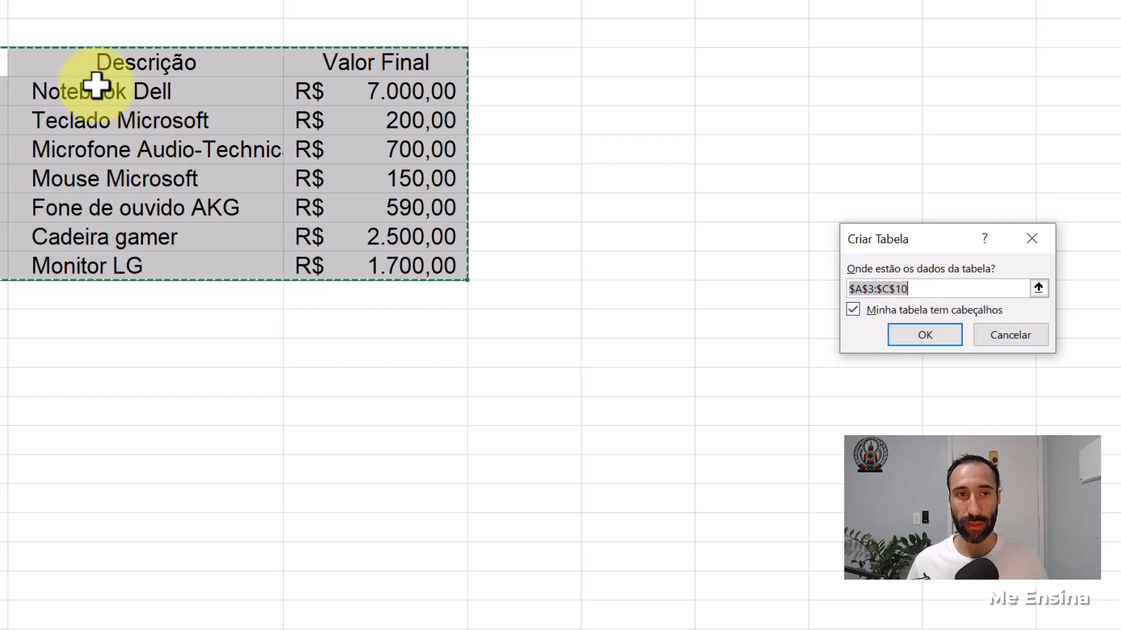
pyautogui.click(925, 335)
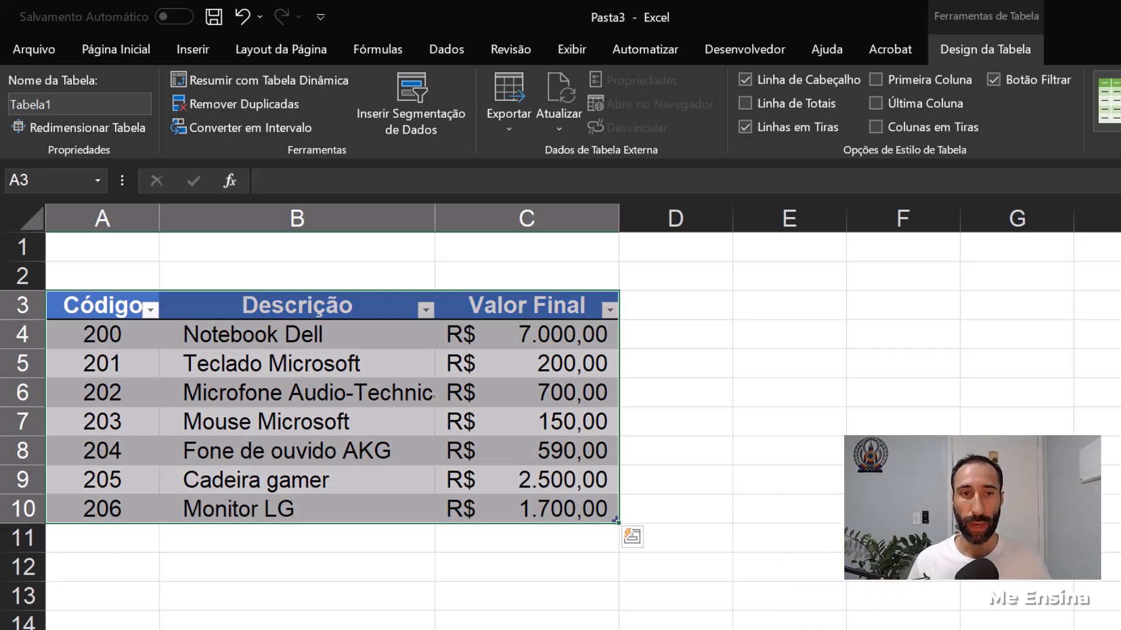
pyautogui.click(476, 559)
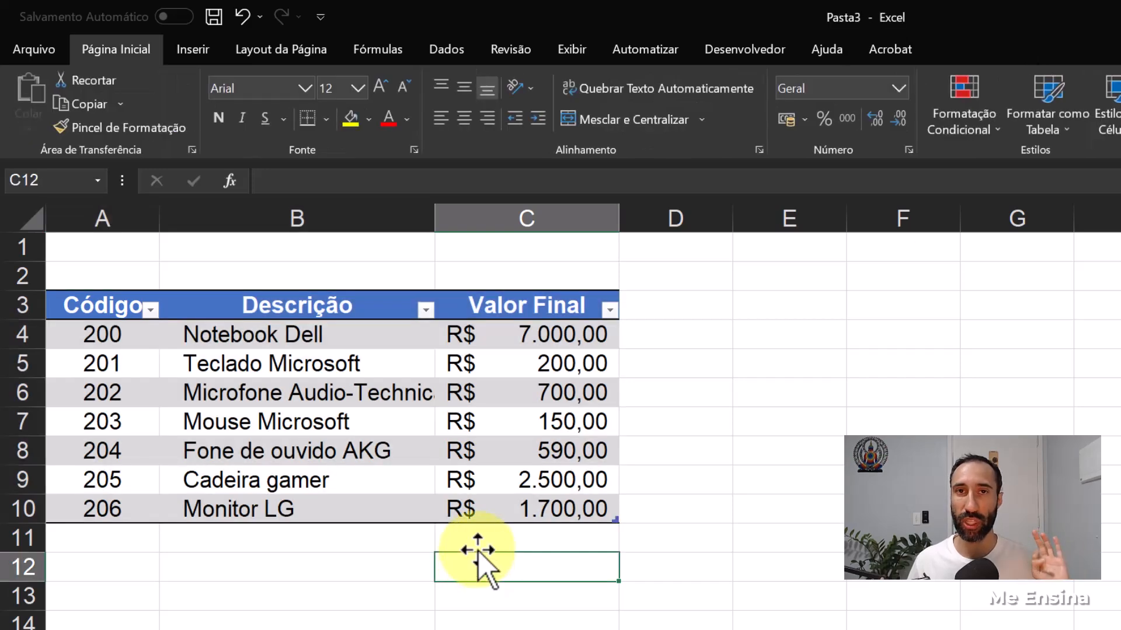
# - Add a product in row 11 with code 207, description Mesa de trabalho and final value 700
pyautogui.click(140, 530)
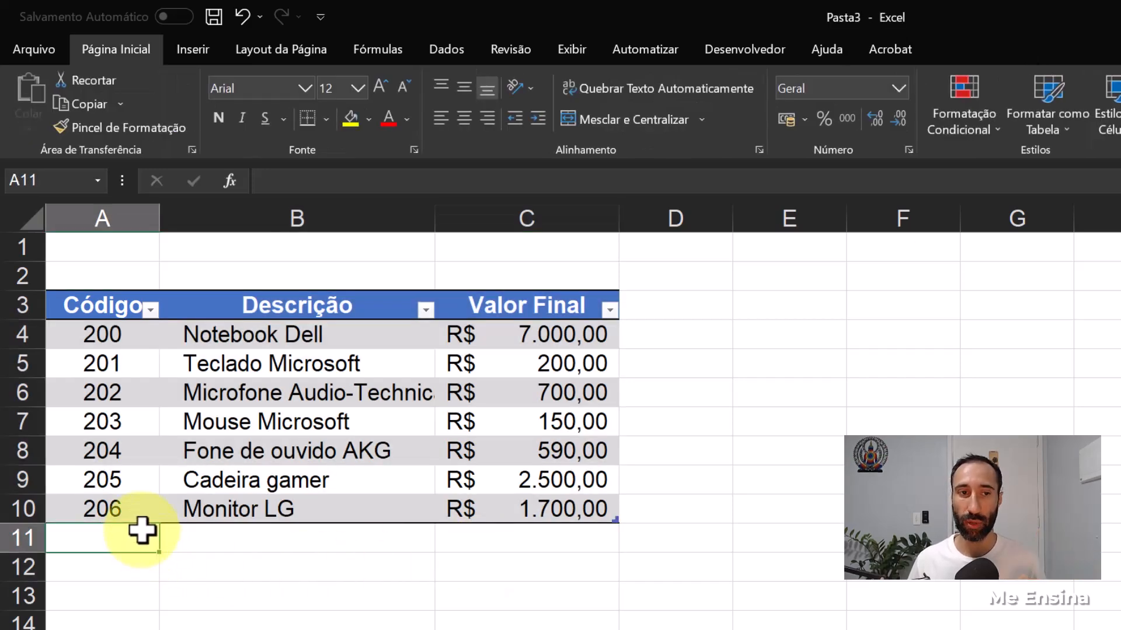
pyautogui.write('207')
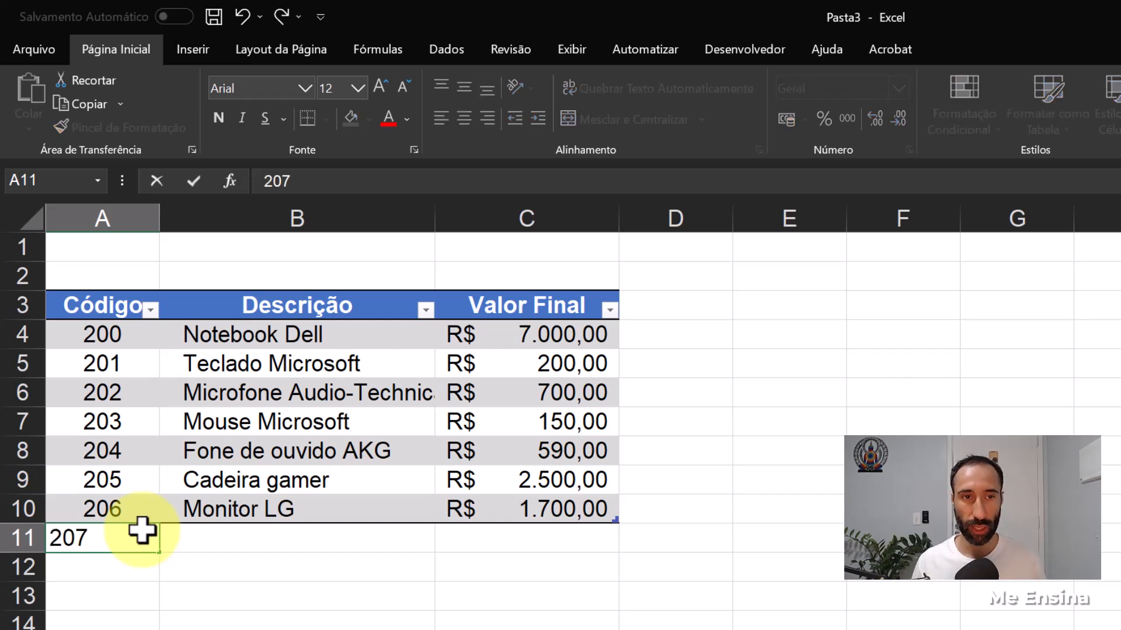
pyautogui.press('Tab')
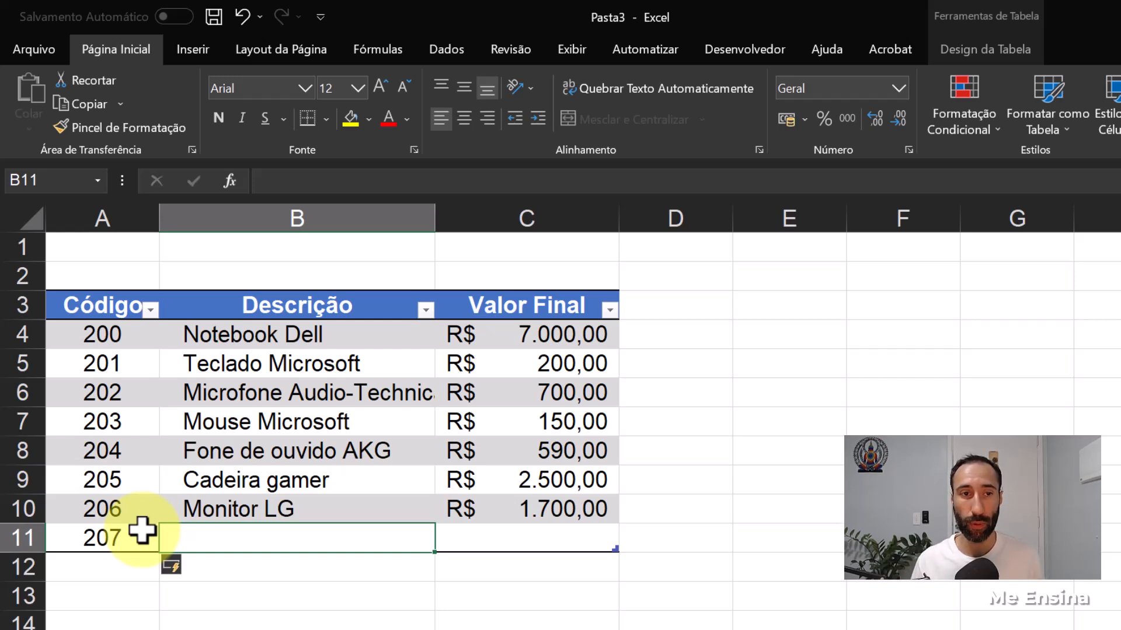
pyautogui.write('Mesa de trabalho')
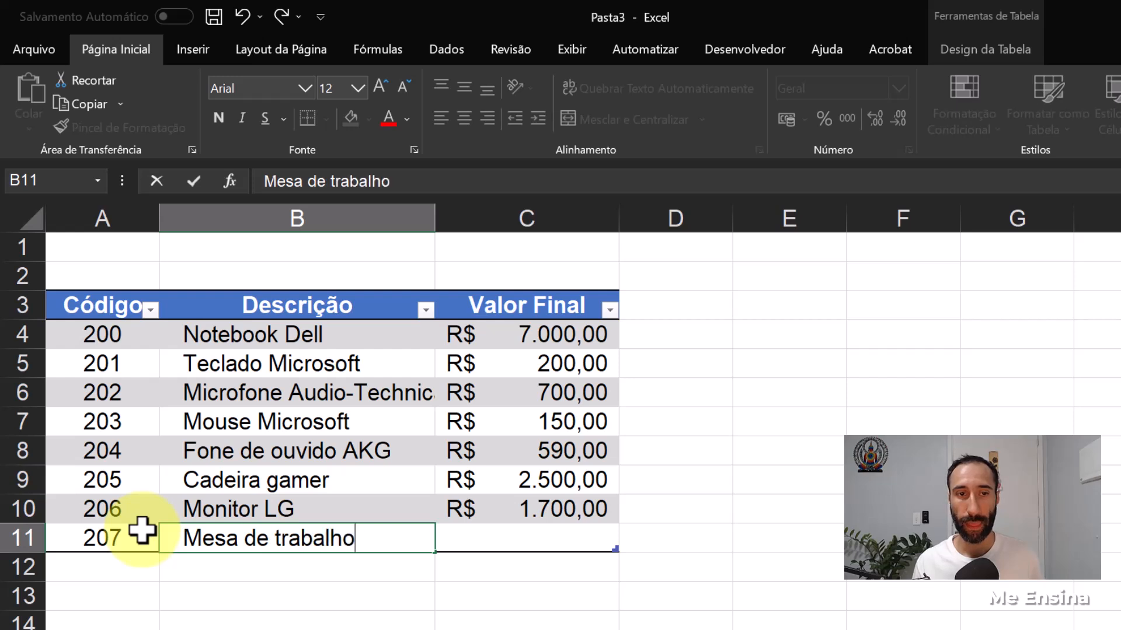
pyautogui.press('Return')
pyautogui.press('Up')
pyautogui.press('Right')
pyautogui.press('Right')
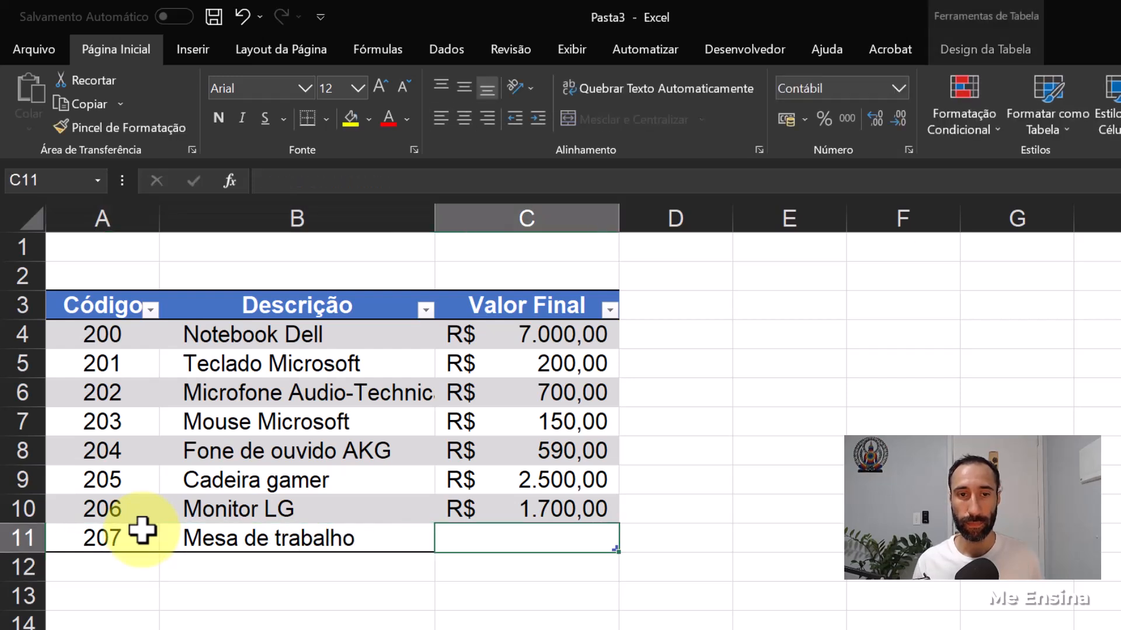
pyautogui.write('700')
pyautogui.press('Return')
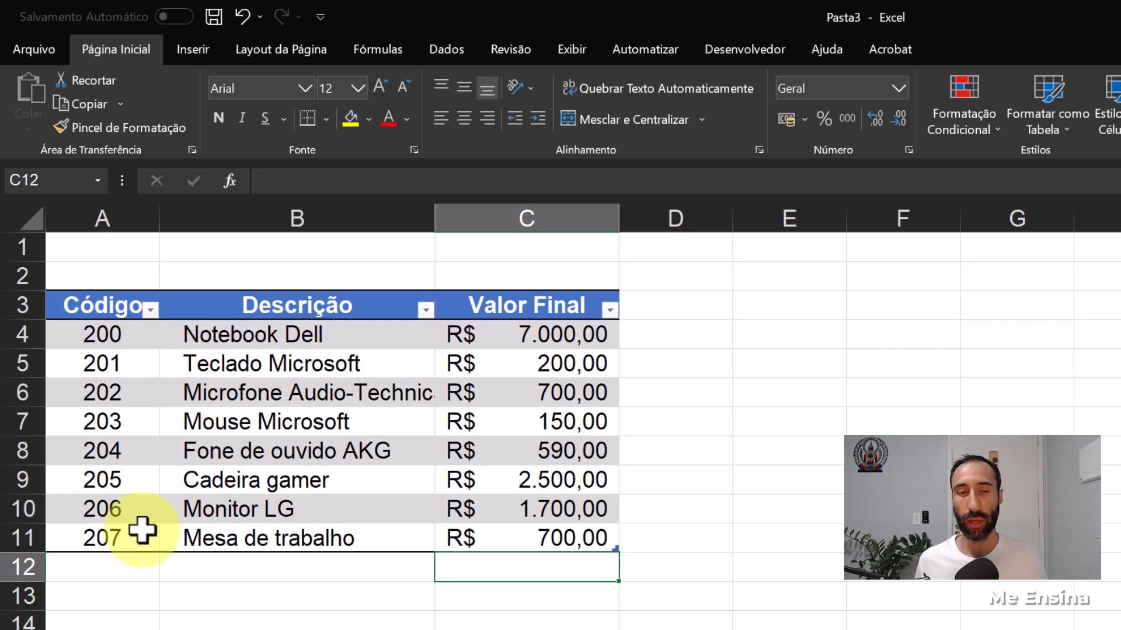
pyautogui.click(547, 537)
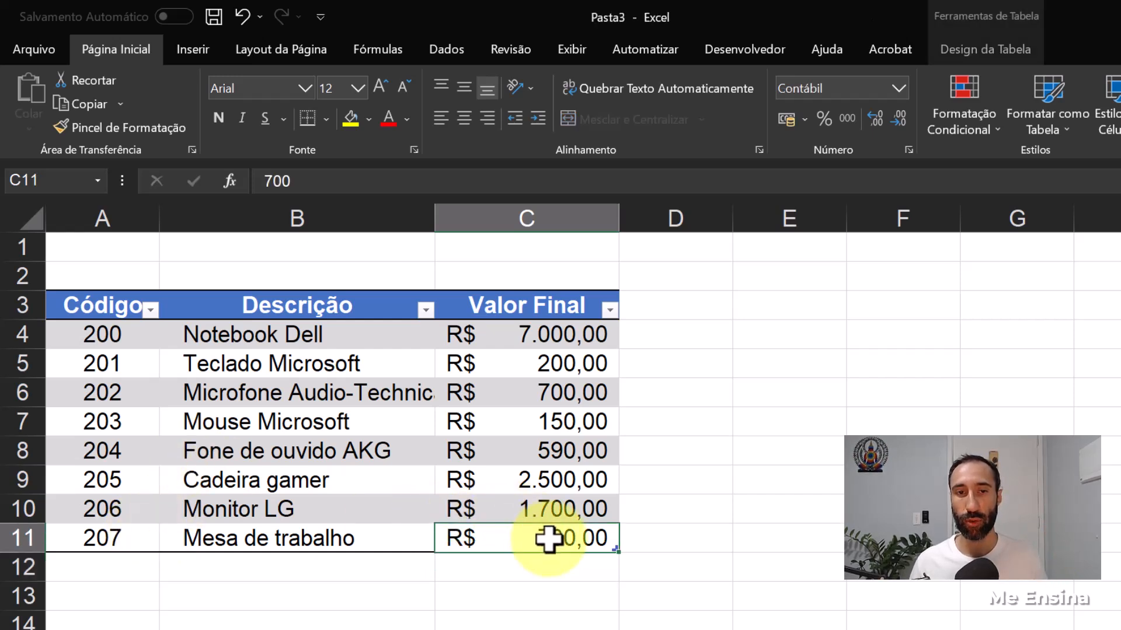
pyautogui.click(132, 536)
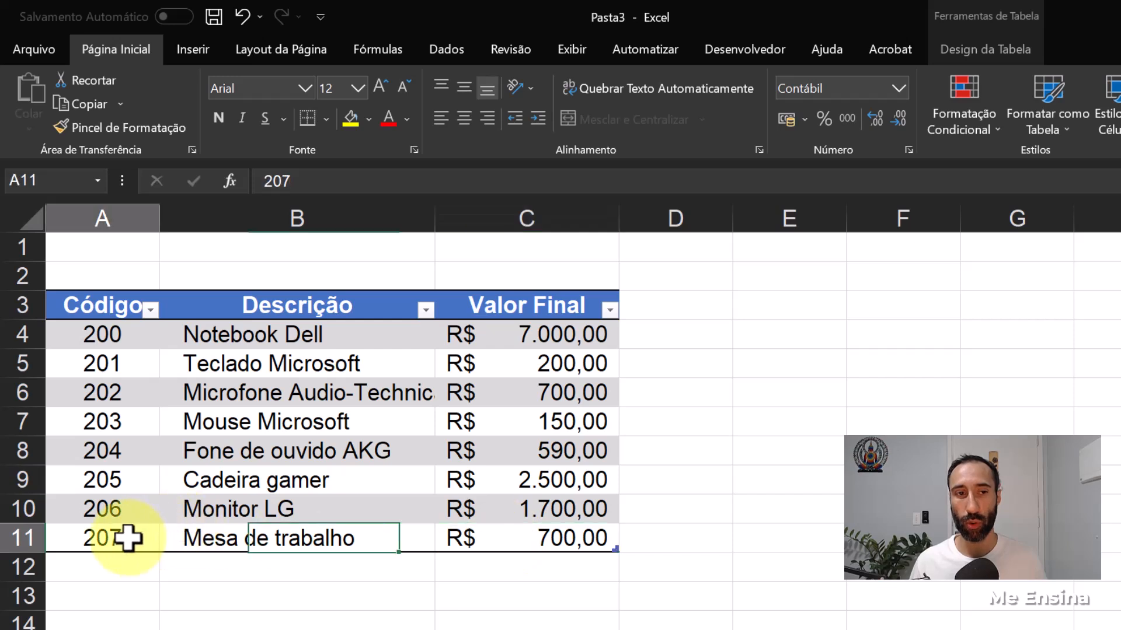
pyautogui.click(337, 541)
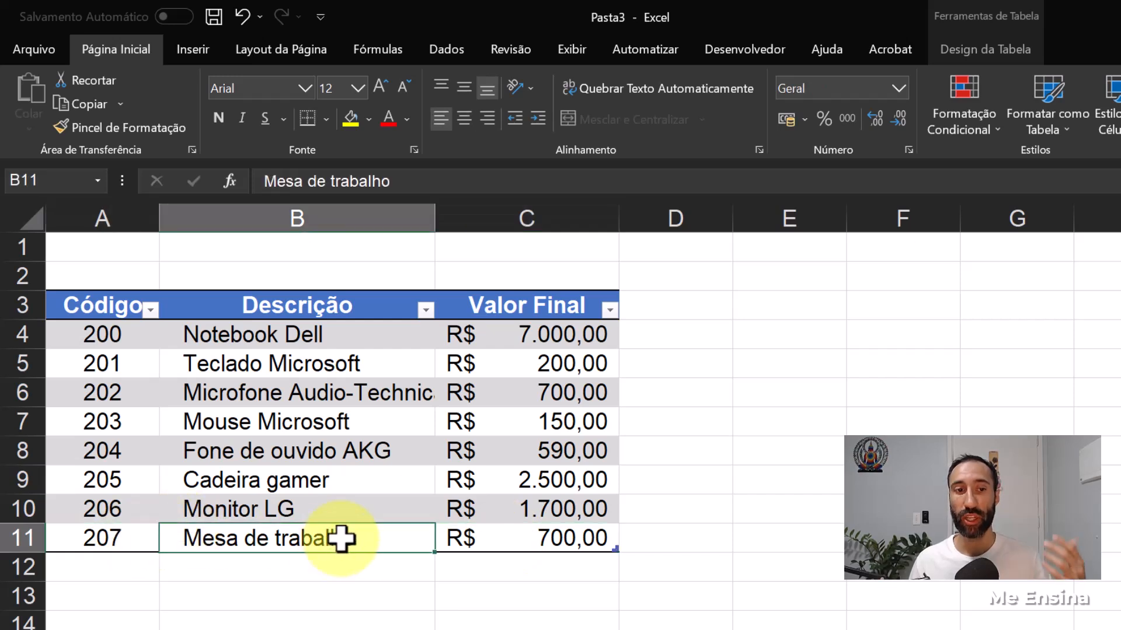
pyautogui.click(563, 540)
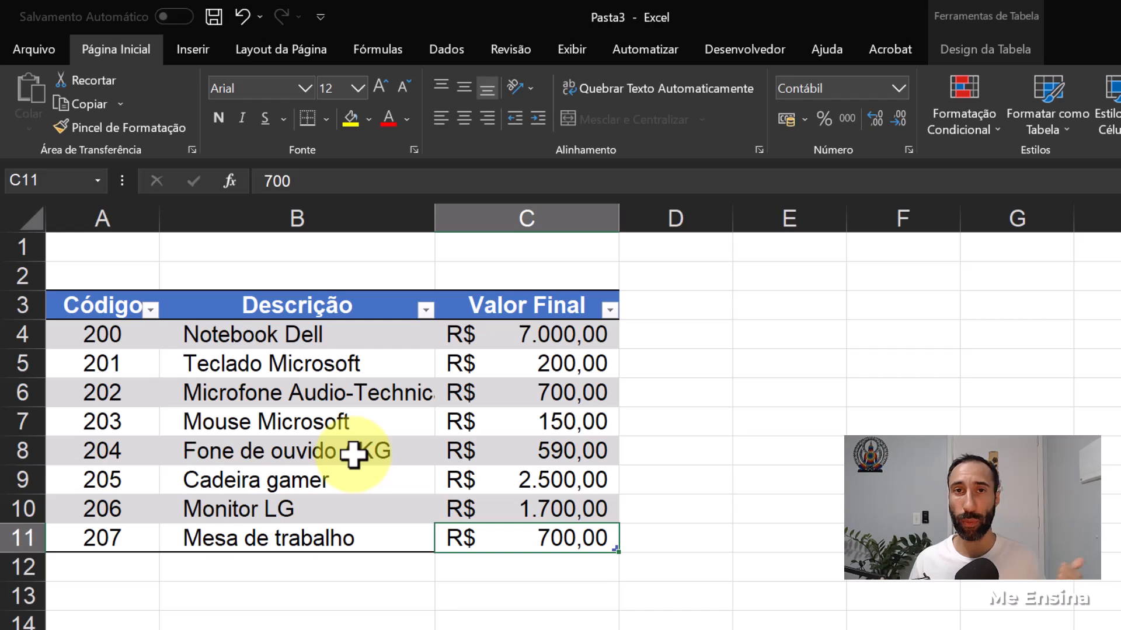
# - Copy the product rows A4:C11 and paste them as values only at A4 on the Estoque sheet
pyautogui.moveTo(96, 333); pyautogui.dragTo(502, 536)
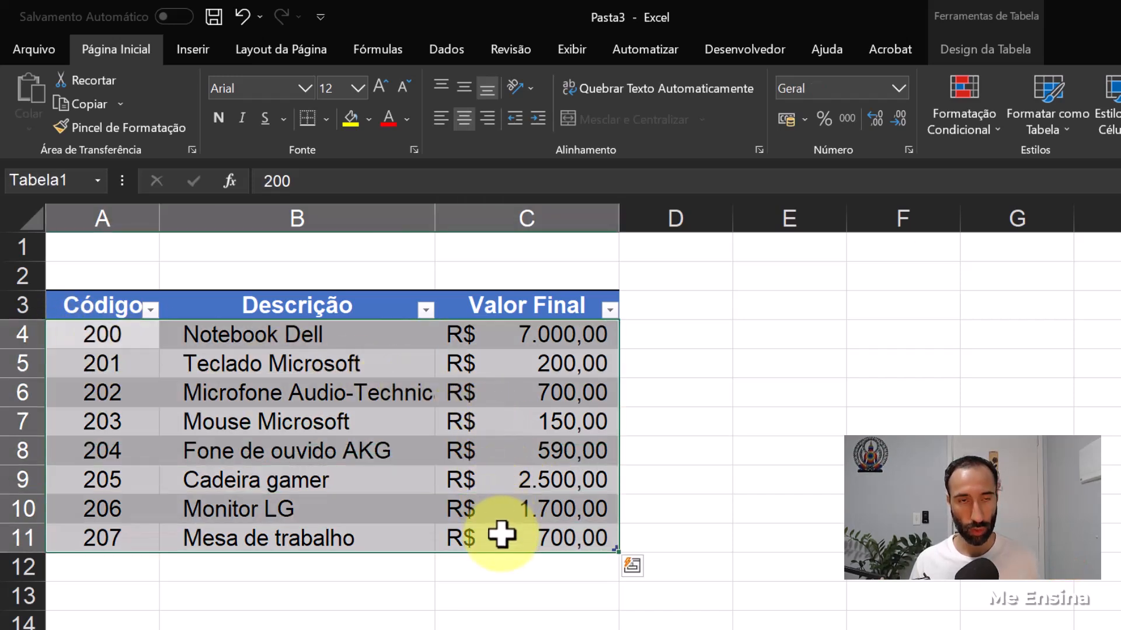
pyautogui.hotkey('ctrl', 'c')
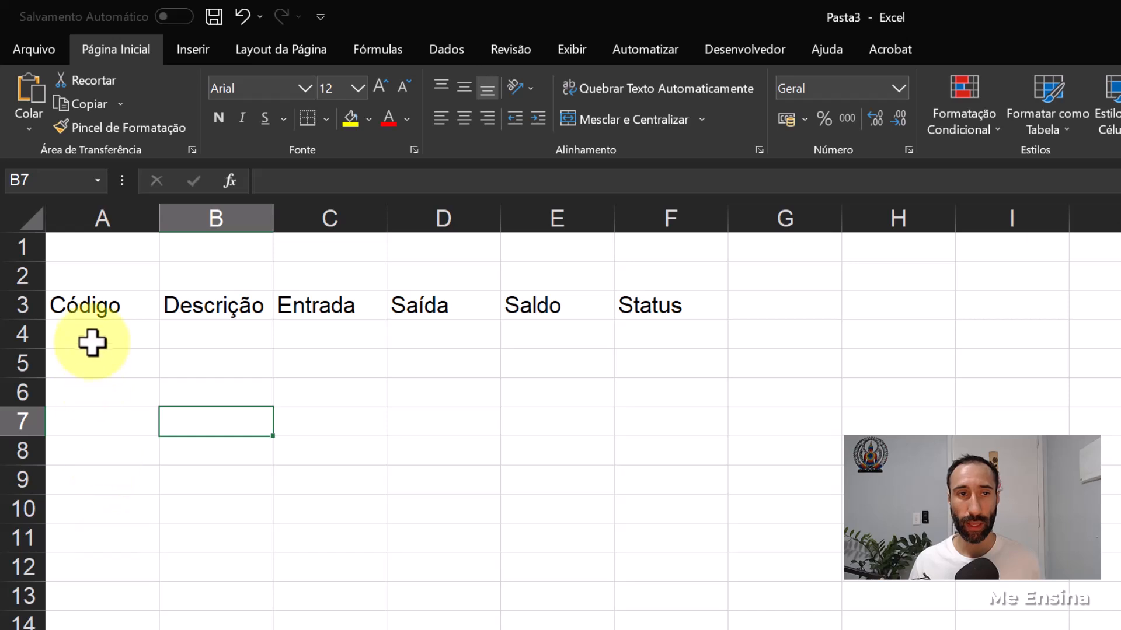
pyautogui.click(96, 337)
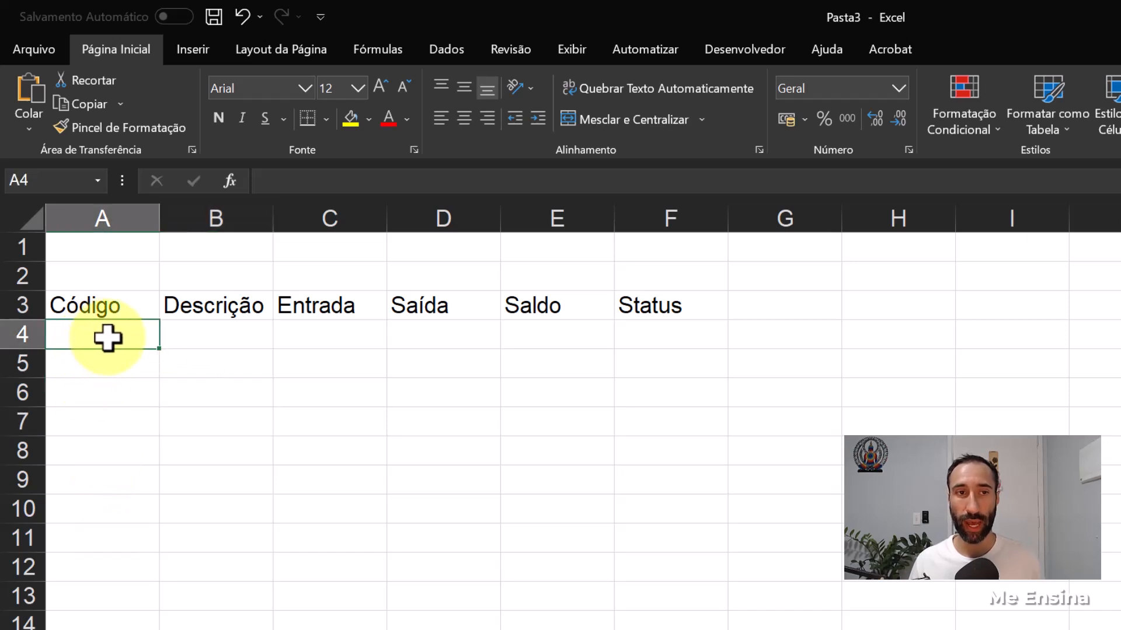
pyautogui.rightClick(106, 337)
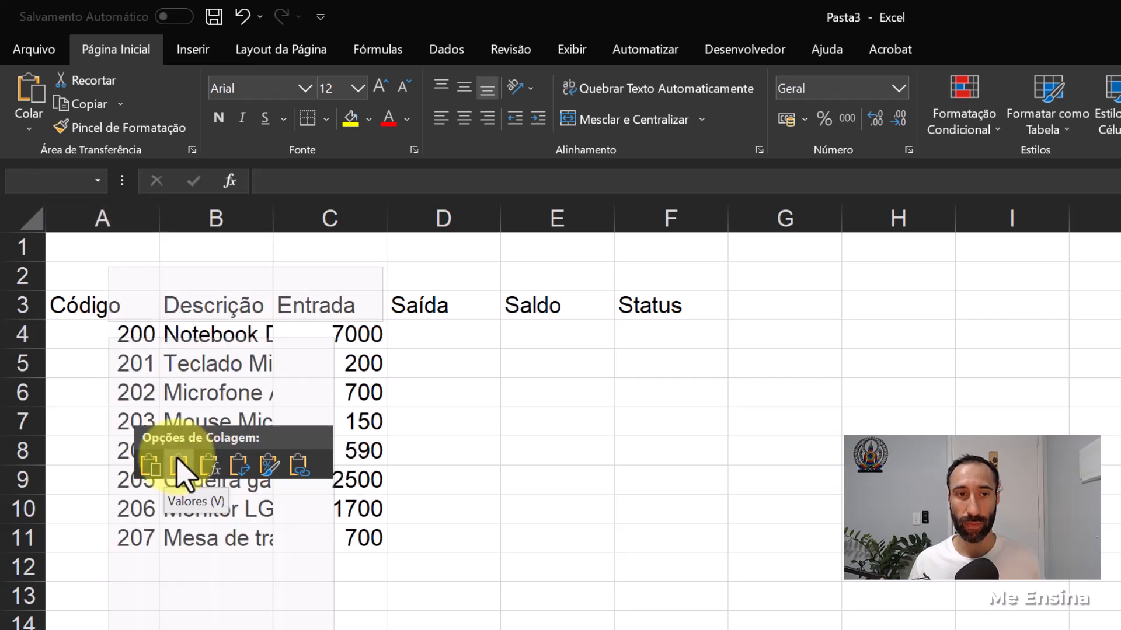
pyautogui.click(178, 467)
pyautogui.click(347, 620)
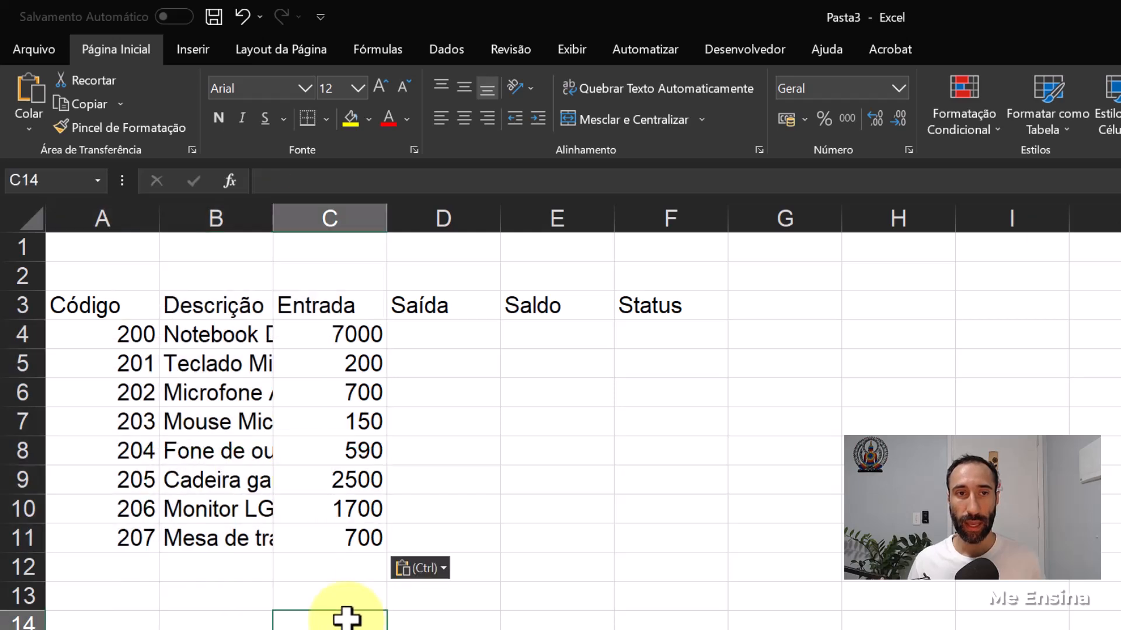
# - Clear the pasted prices from C4:C11 in the Entrada column of the Estoque sheet
pyautogui.moveTo(362, 332); pyautogui.dragTo(353, 538)
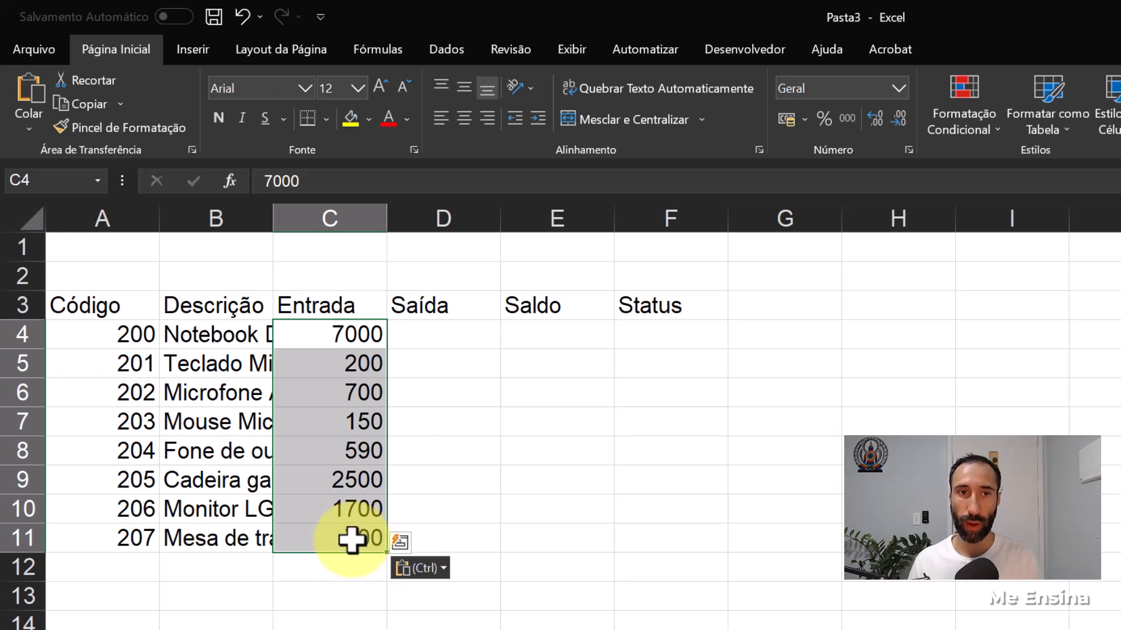
pyautogui.press('Delete')
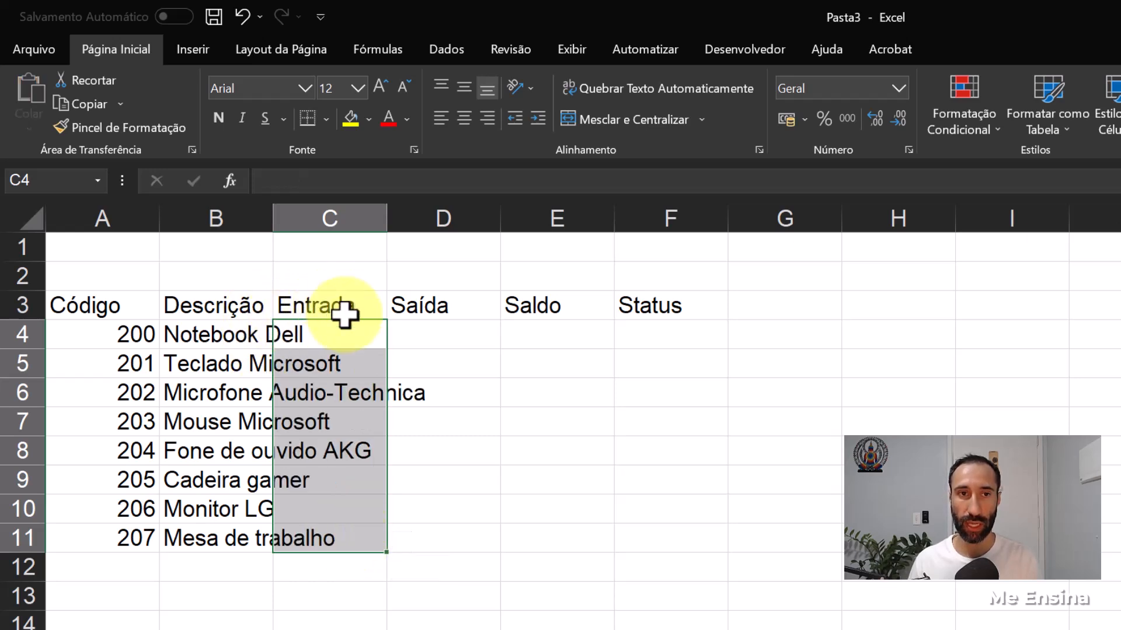
pyautogui.click(177, 563)
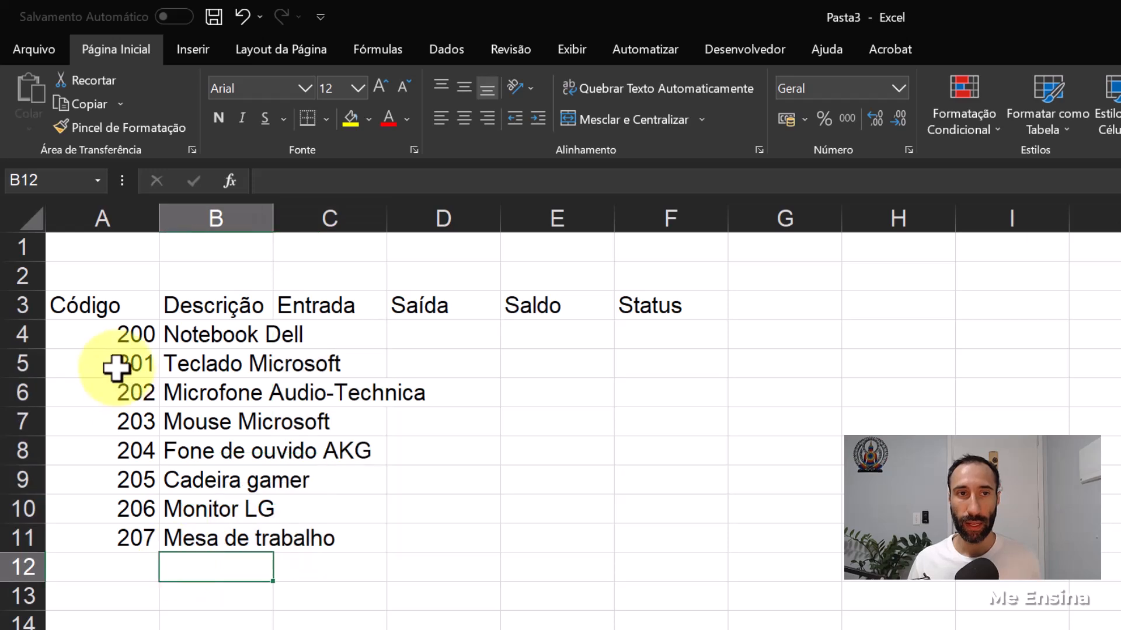
# - Widen column B on the Estoque sheet so that the longest product description fits
pyautogui.moveTo(125, 331); pyautogui.dragTo(138, 538)
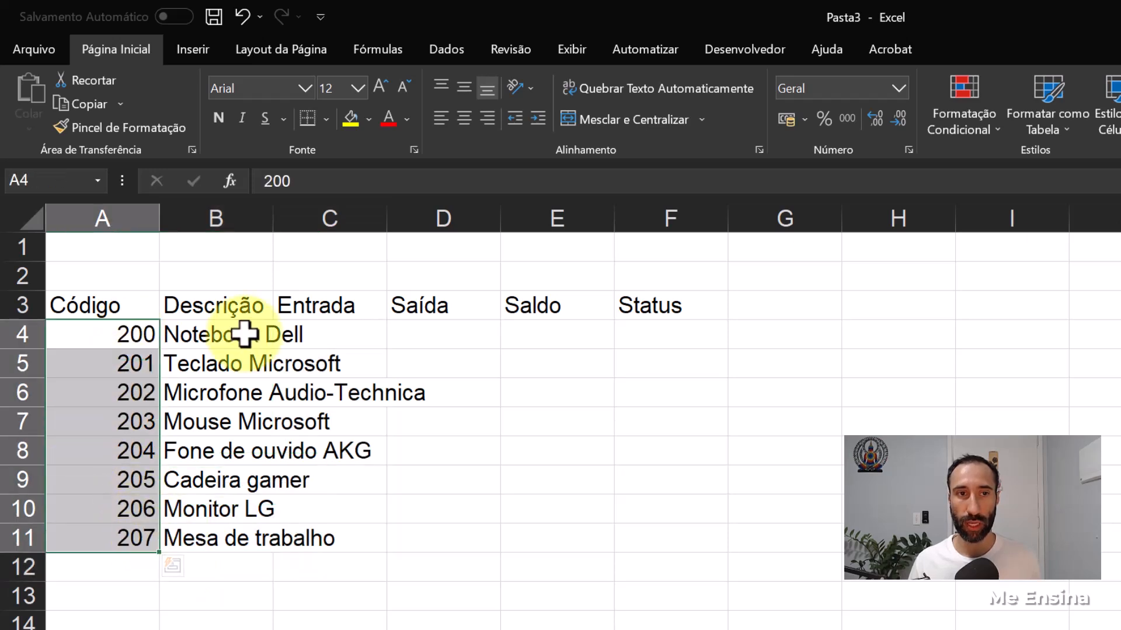
pyautogui.moveTo(220, 333); pyautogui.dragTo(226, 538)
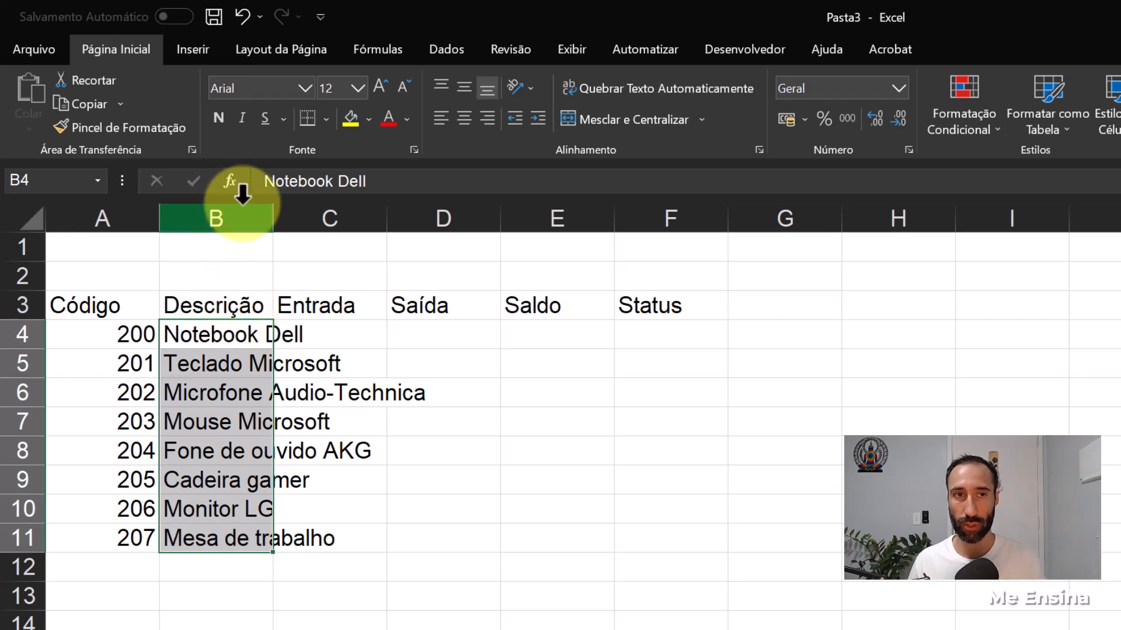
pyautogui.doubleClick(274, 220)
pyautogui.moveTo(439, 226); pyautogui.dragTo(444, 220)
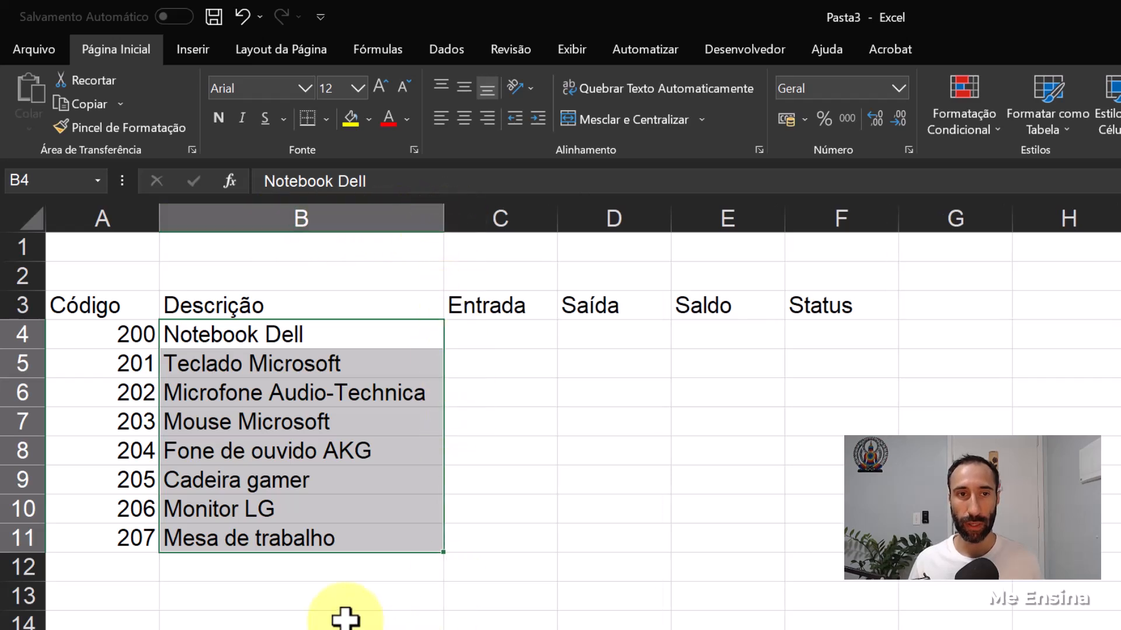
pyautogui.click(345, 617)
pyautogui.click(286, 334)
pyautogui.click(260, 534)
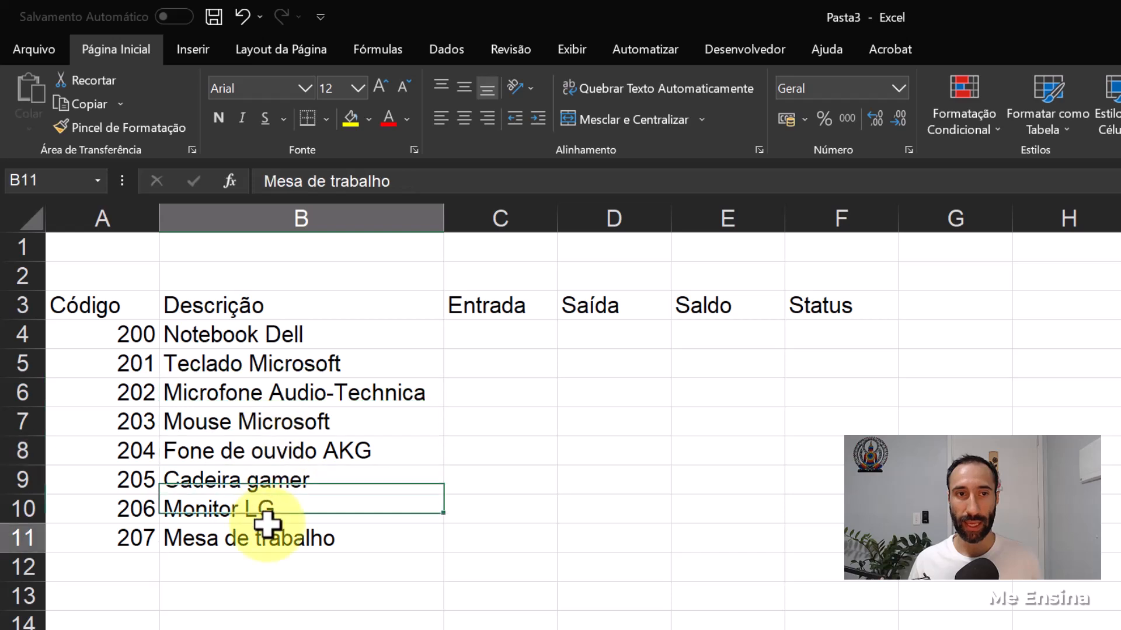
pyautogui.click(129, 562)
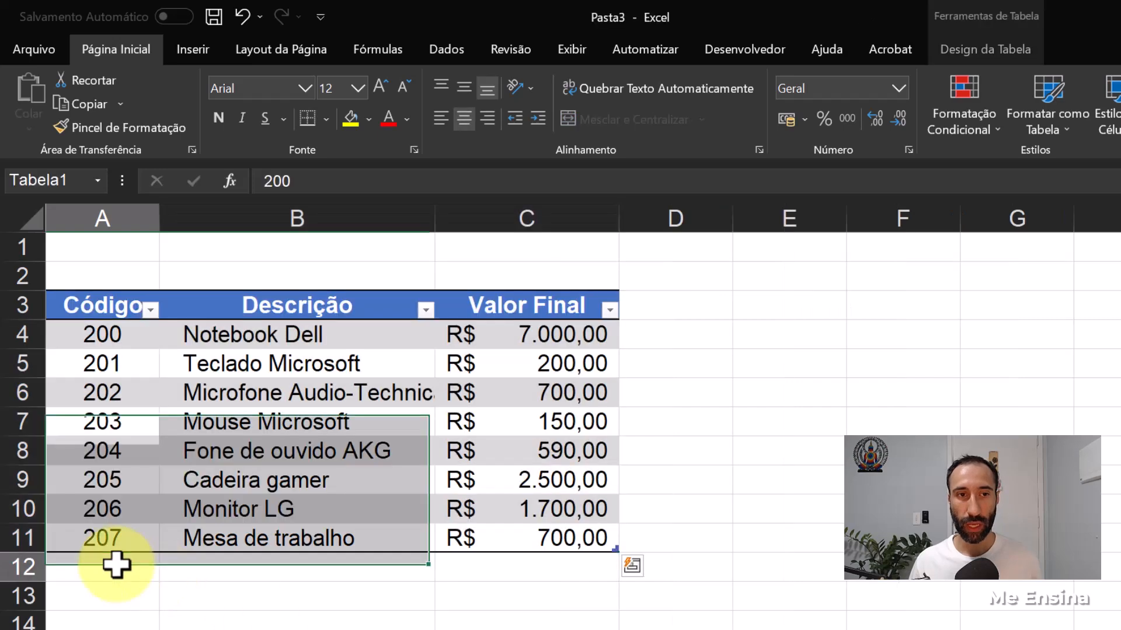
# - Add a product in row 12 of the Produtos table with code 208, description HD externo and final value 200
pyautogui.click(116, 565)
pyautogui.write('208')
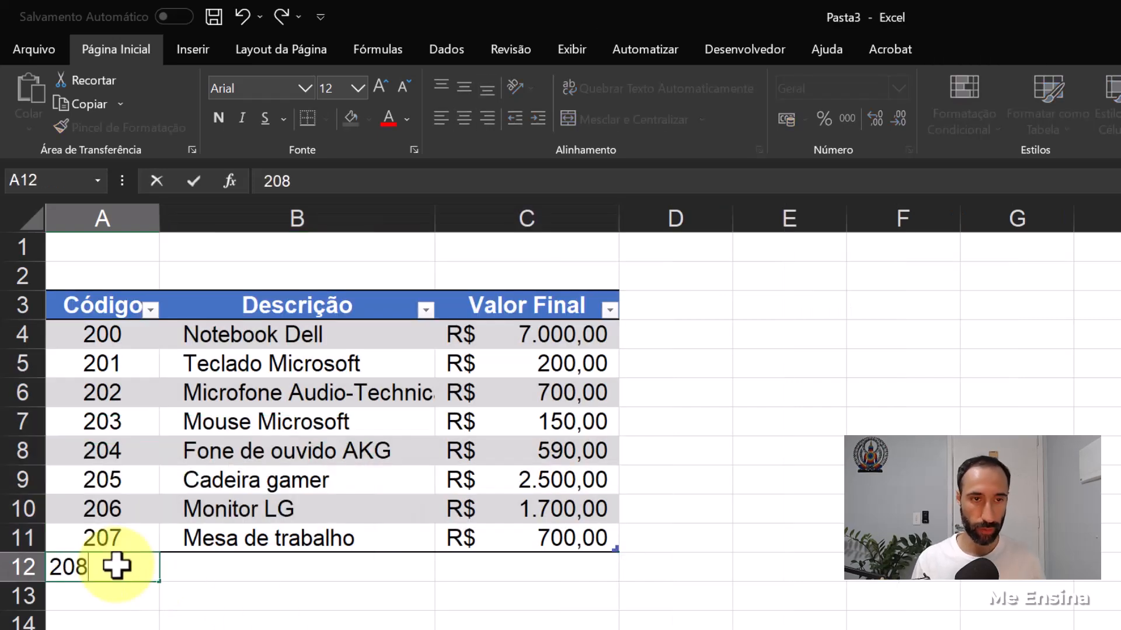
pyautogui.press('Return')
pyautogui.click(301, 568)
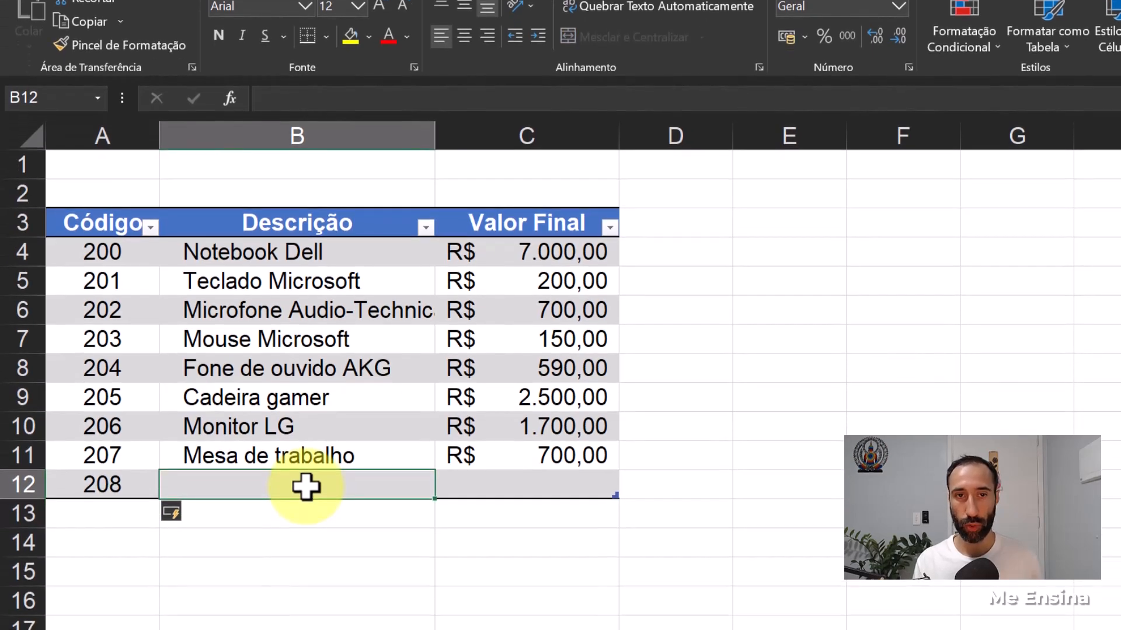
pyautogui.write('HD externo')
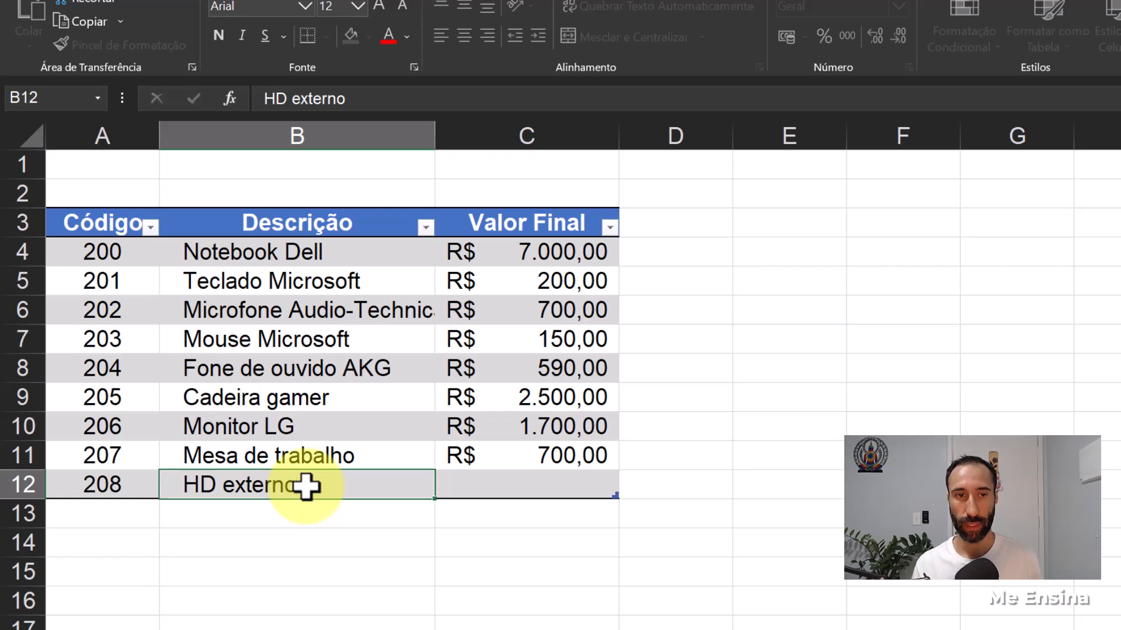
pyautogui.press('Return')
pyautogui.click(565, 487)
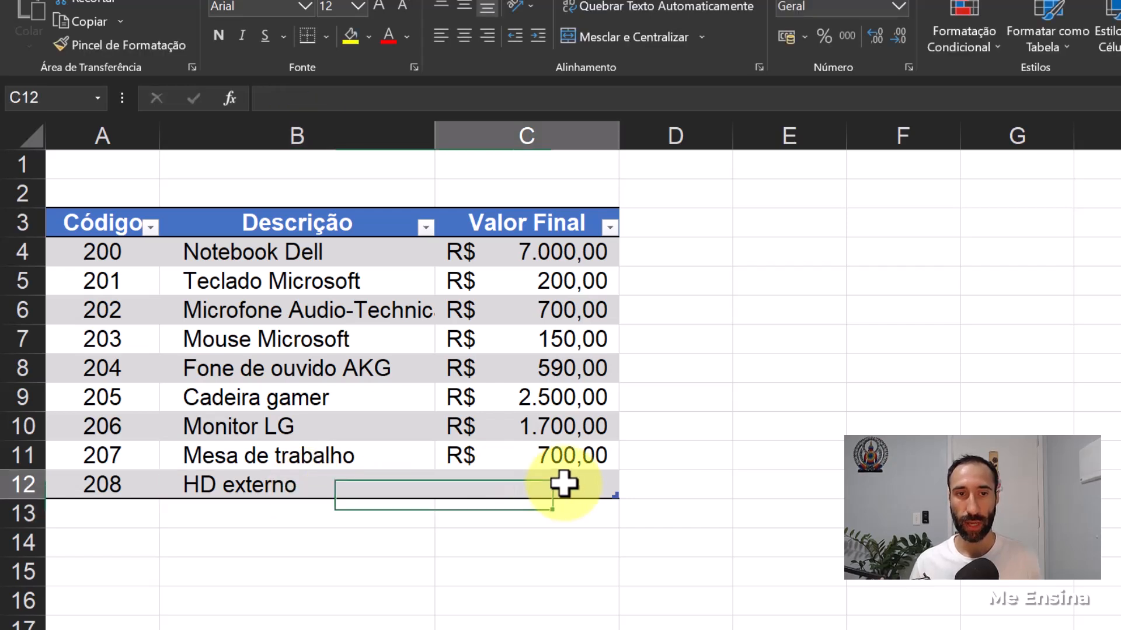
pyautogui.write('200')
pyautogui.press('Return')
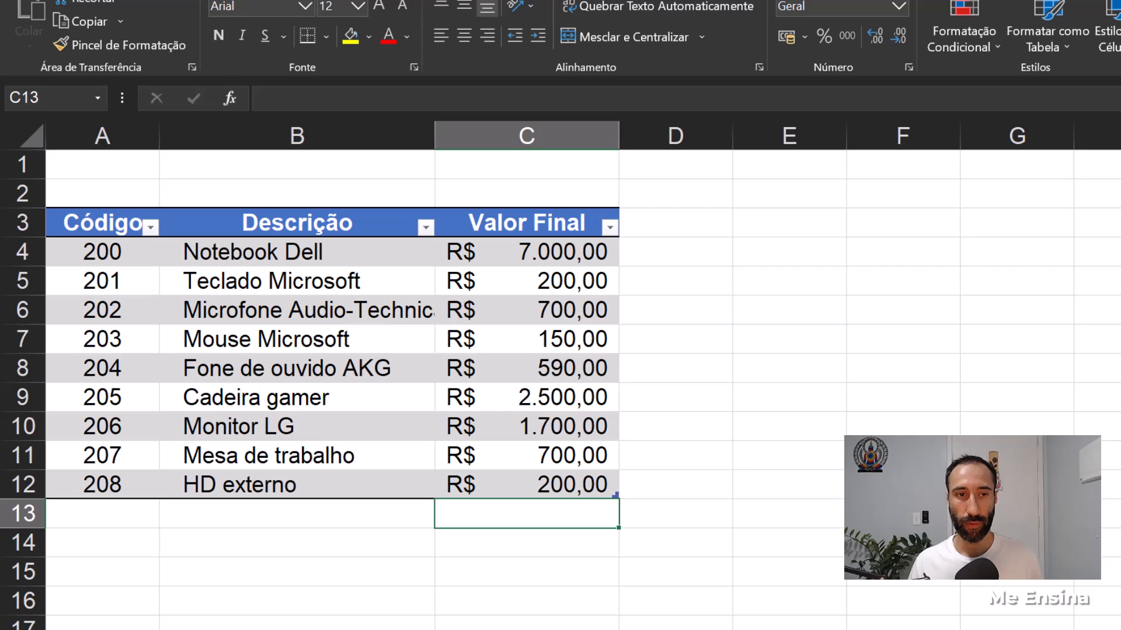
# - Try entering code 208 in A12 of the Estoque sheet and clear it again
pyautogui.click(96, 629)
pyautogui.write('208')
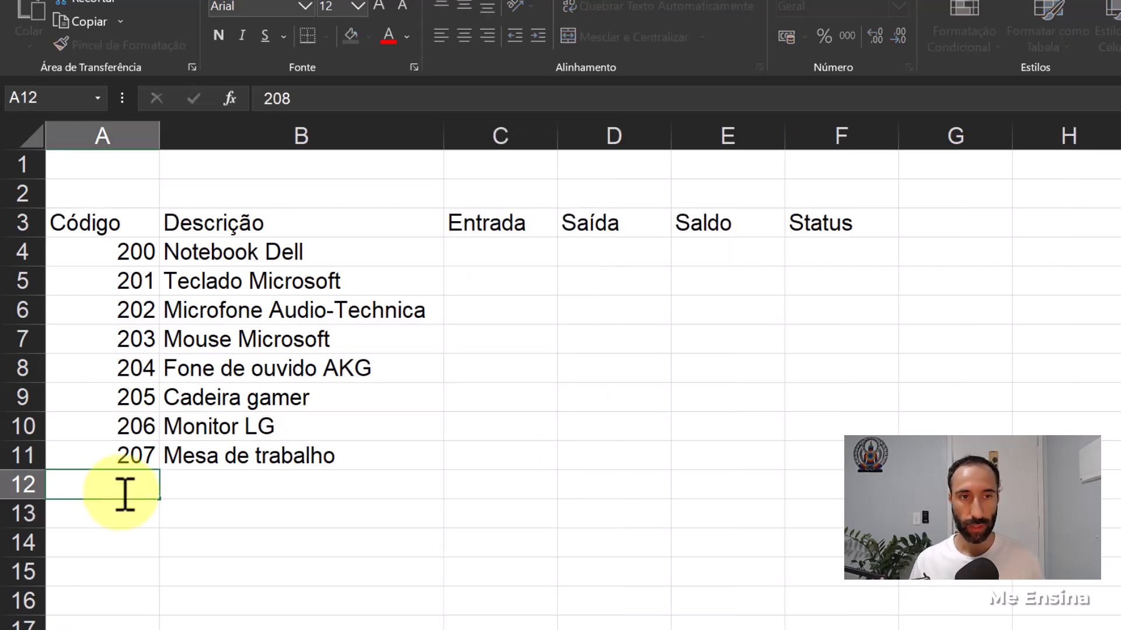
pyautogui.press('Return')
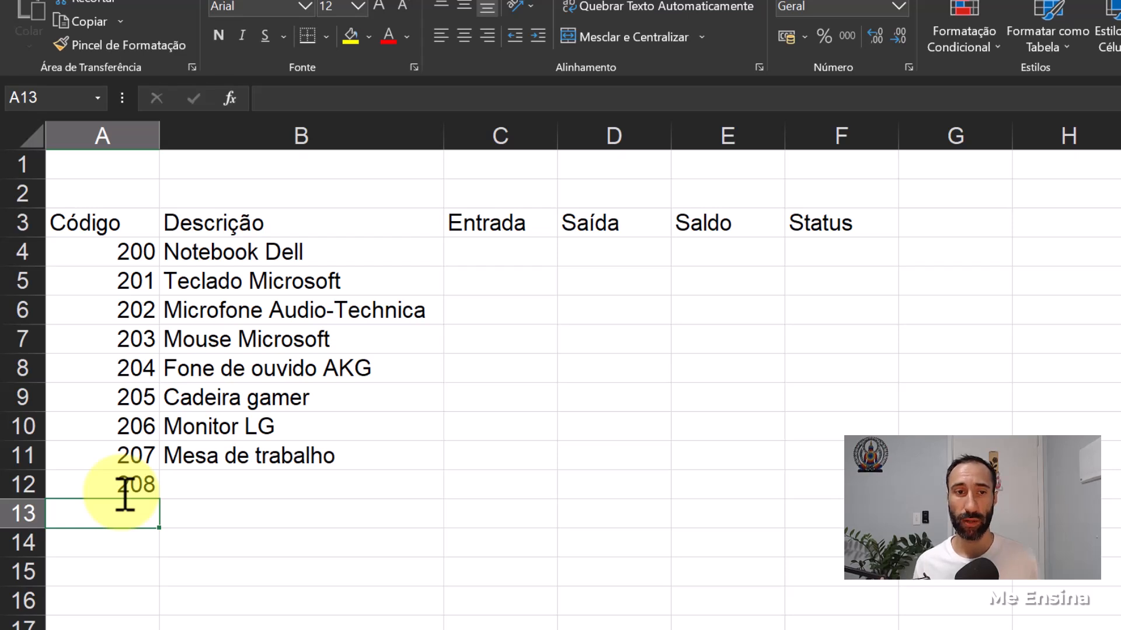
pyautogui.click(247, 489)
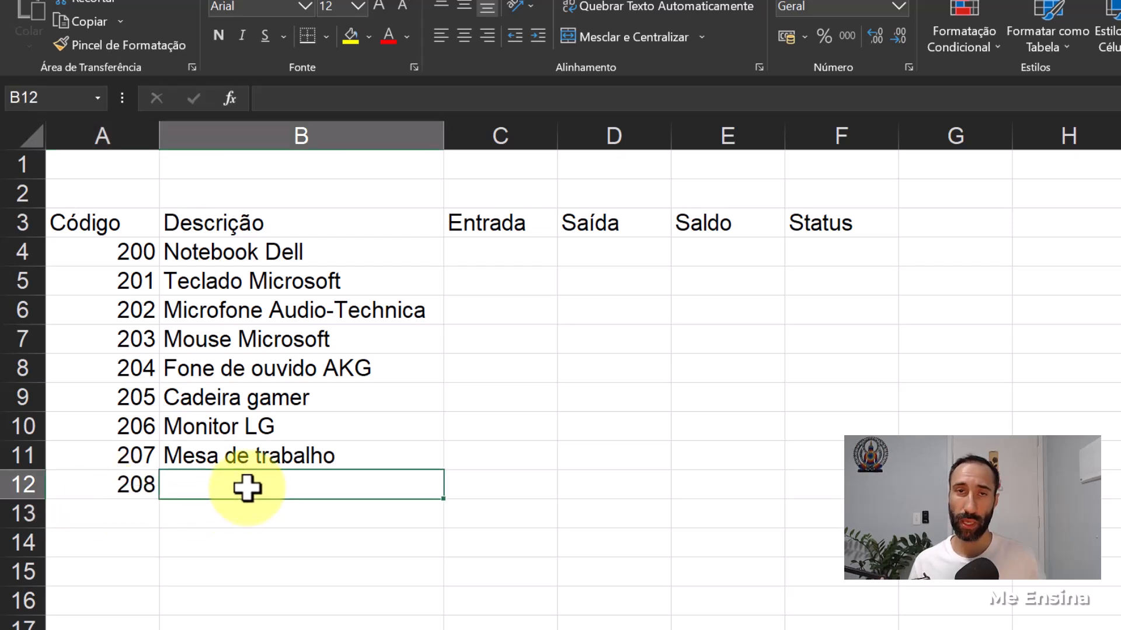
pyautogui.click(130, 495)
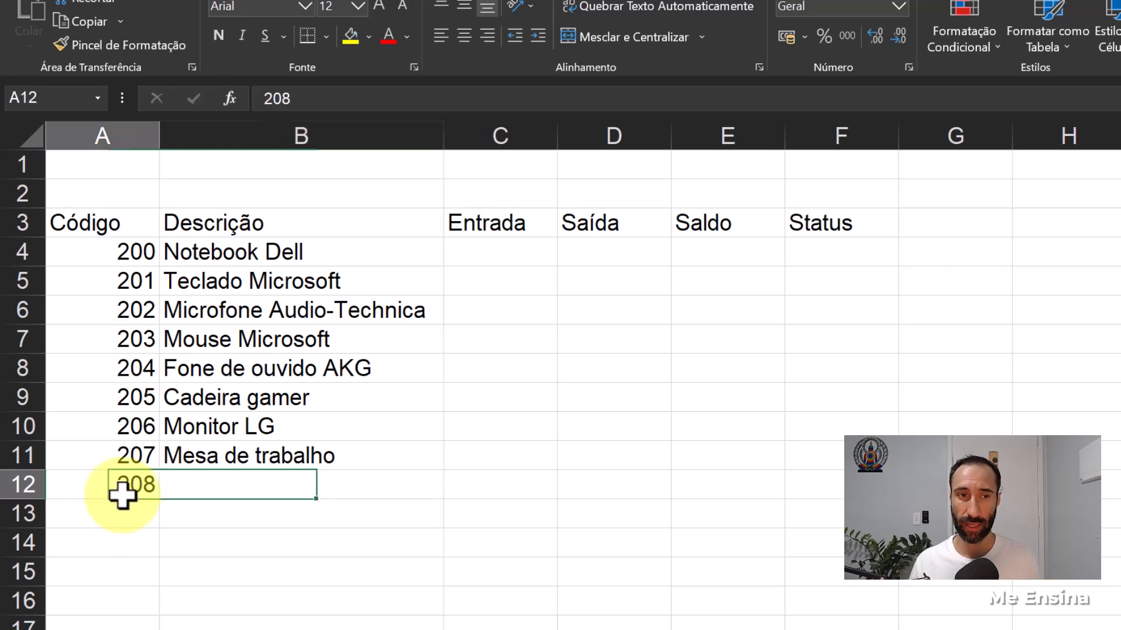
pyautogui.press('Delete')
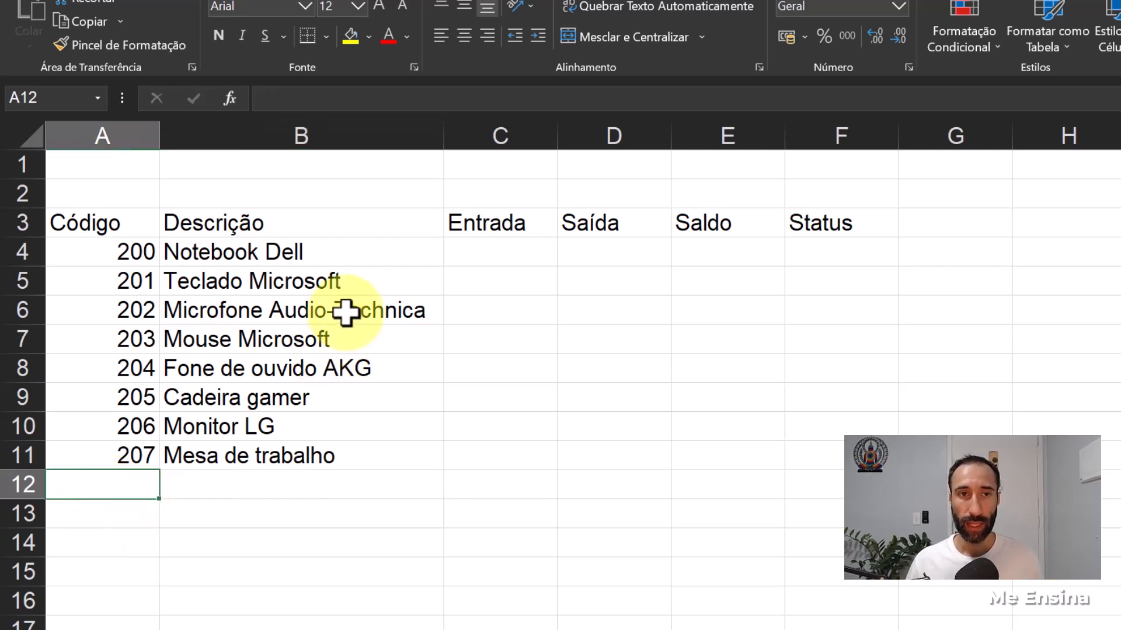
# - Clear the pasted product descriptions from B4:B11 on the Estoque sheet
pyautogui.moveTo(279, 252); pyautogui.dragTo(292, 455)
pyautogui.press('Delete')
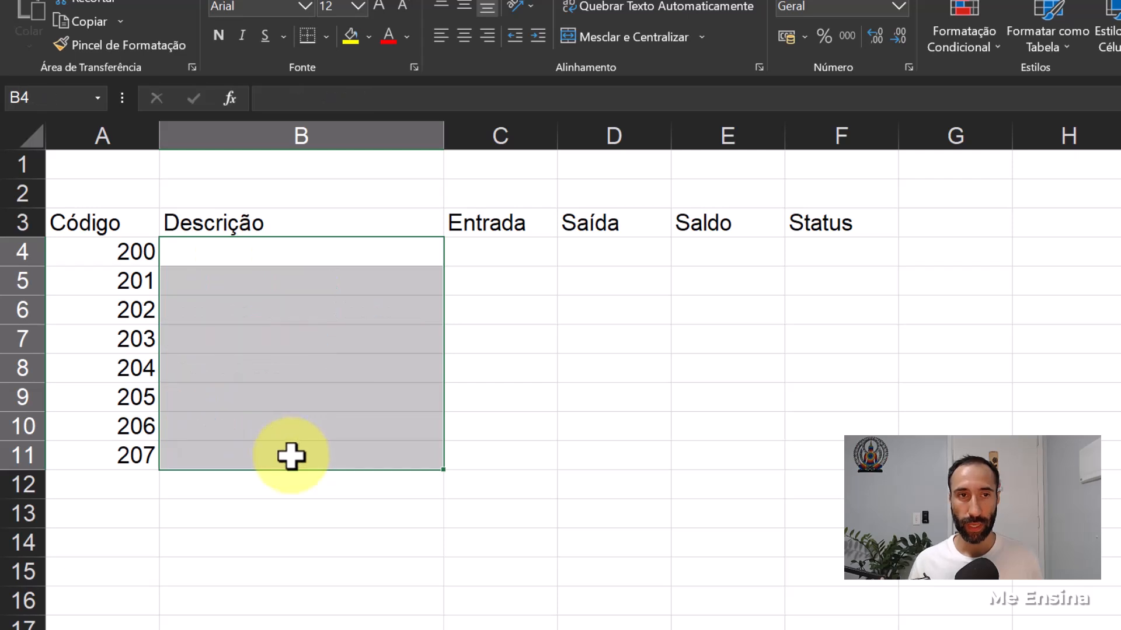
pyautogui.click(405, 551)
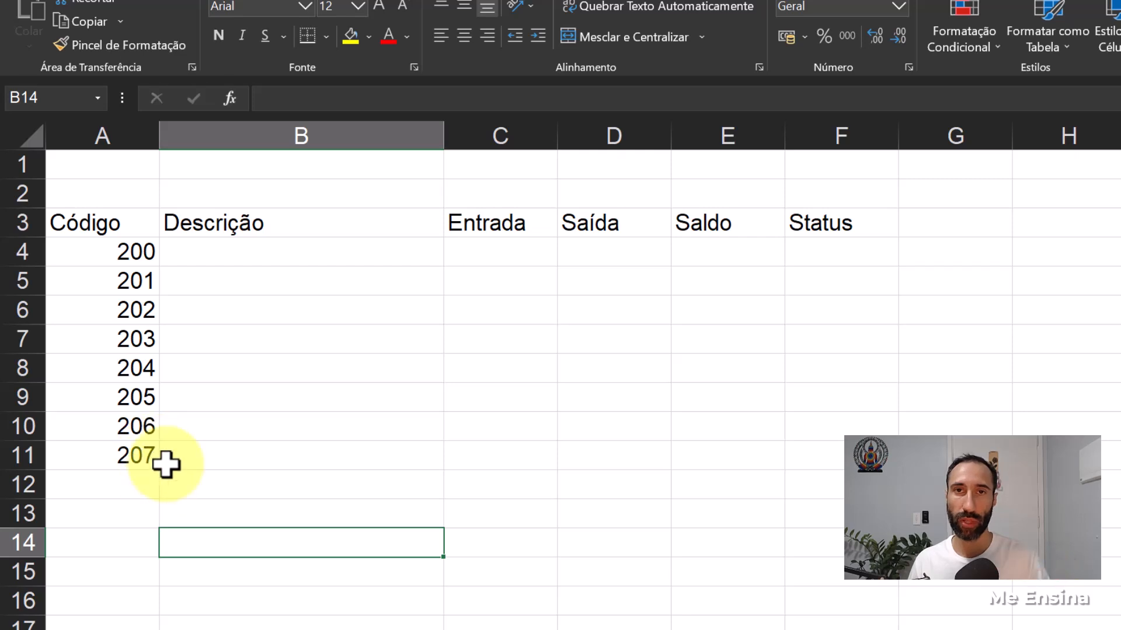
# - Start a PROCV formula in B4 of the Estoque sheet with the code in A4 as the lookup value
pyautogui.click(222, 270)
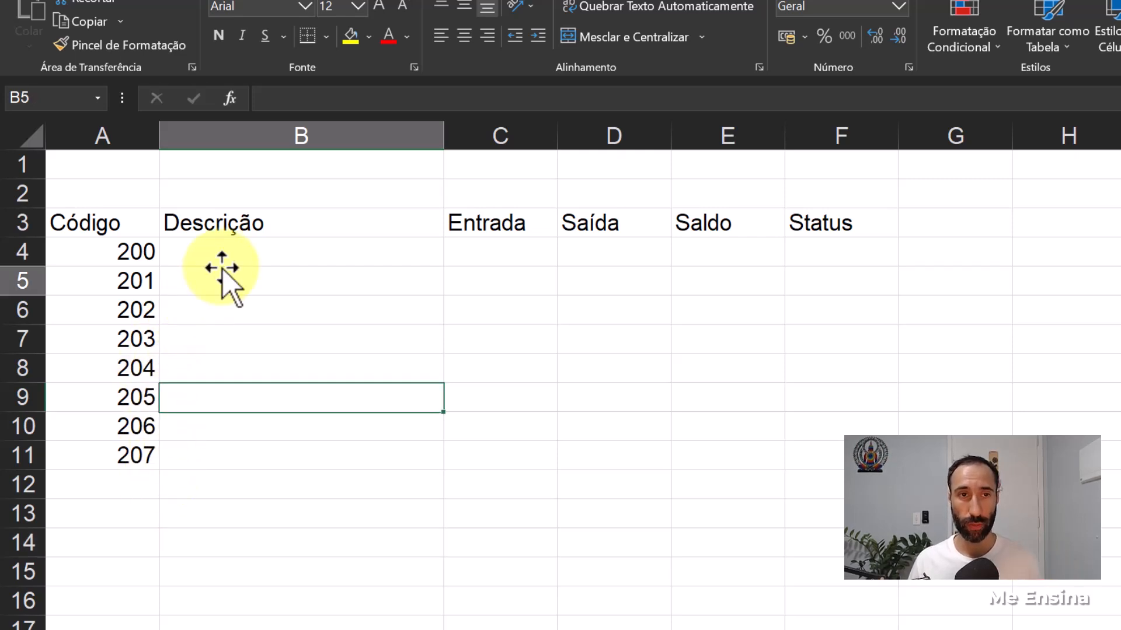
pyautogui.click(222, 251)
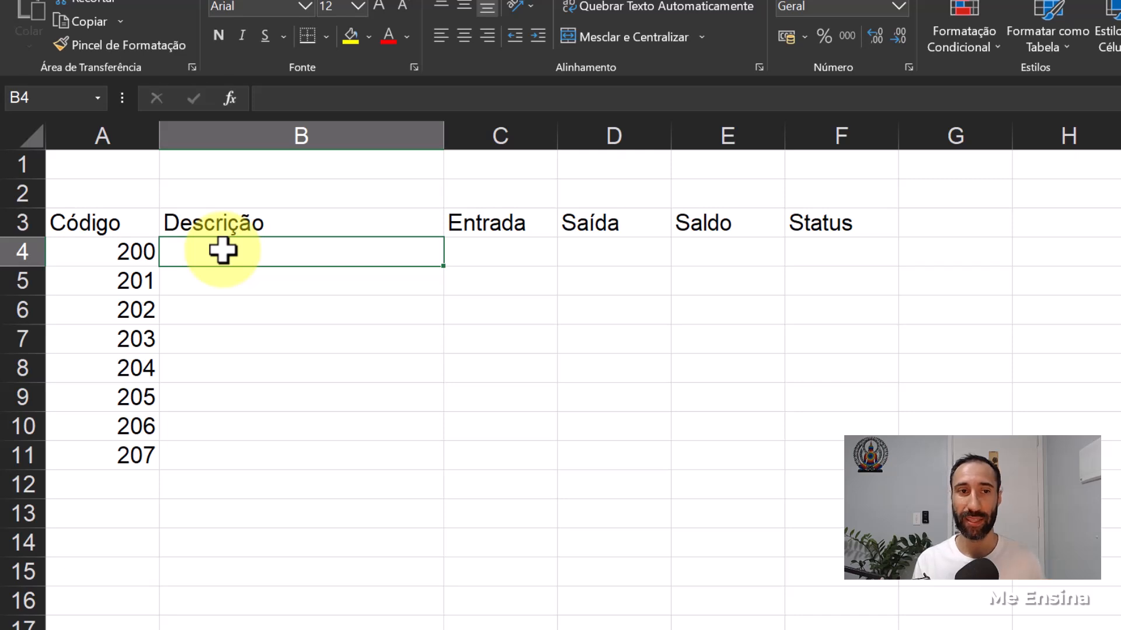
pyautogui.write('=')
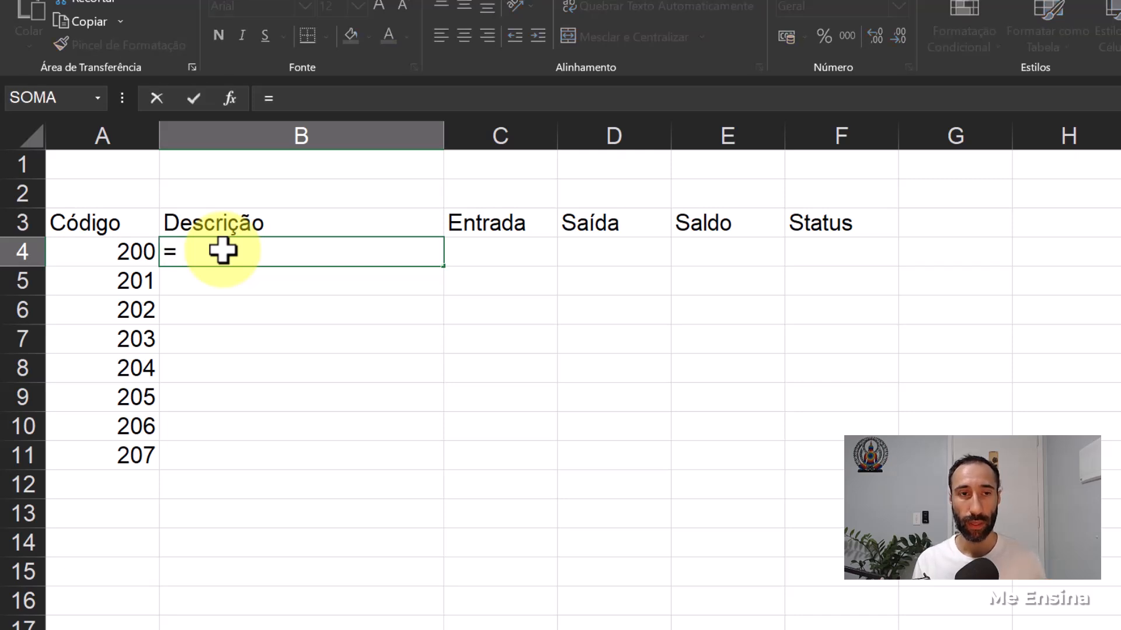
pyautogui.write('PROCV')
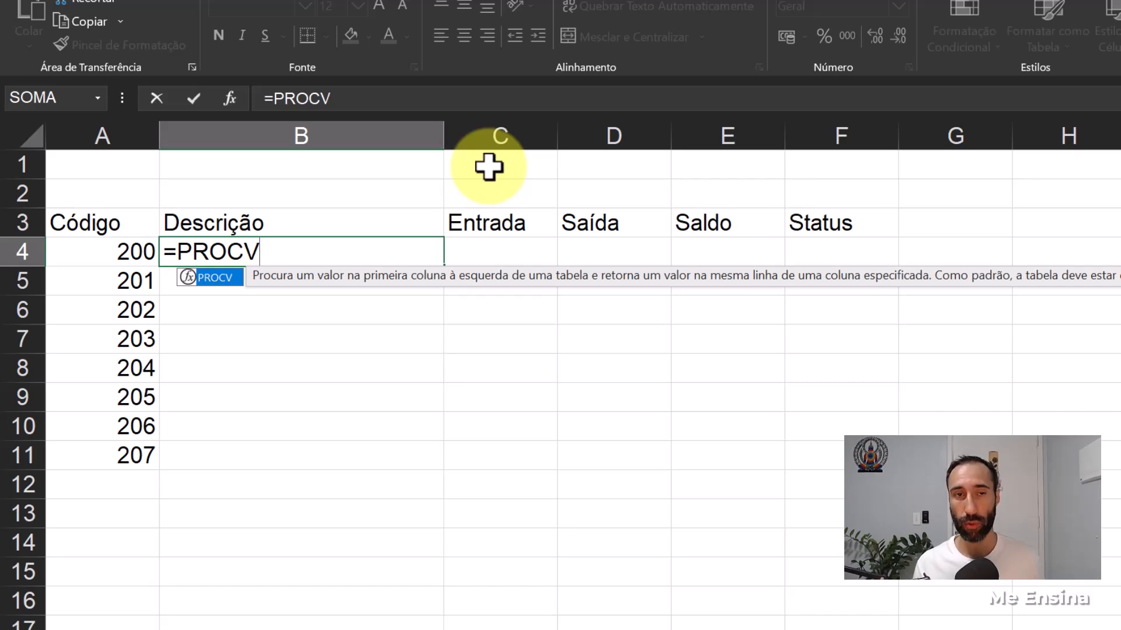
pyautogui.write('(')
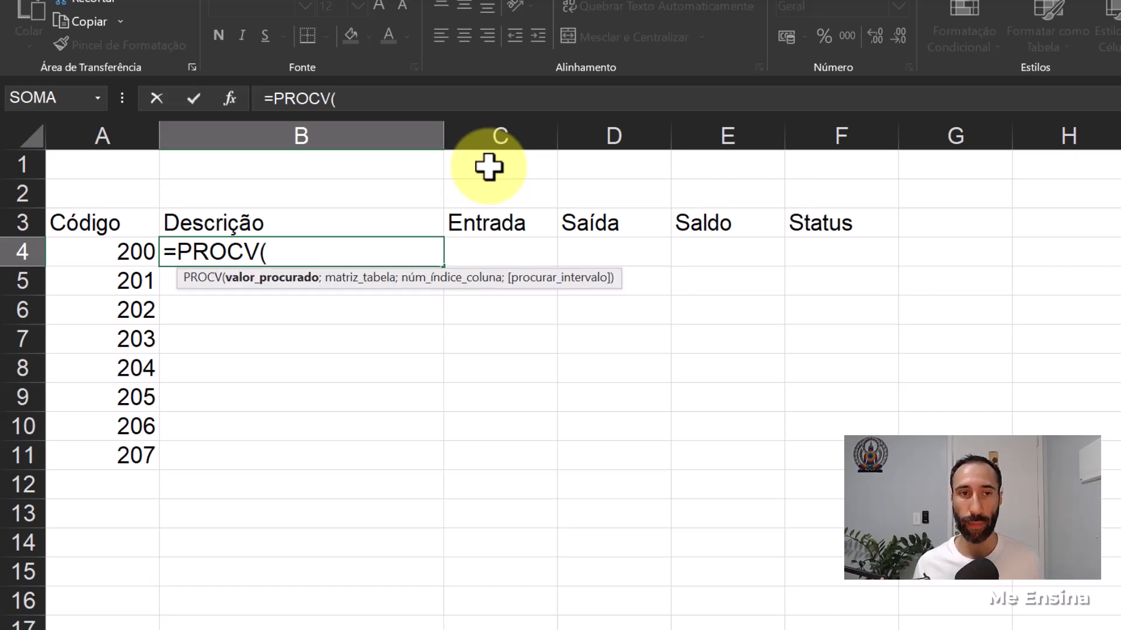
pyautogui.click(118, 252)
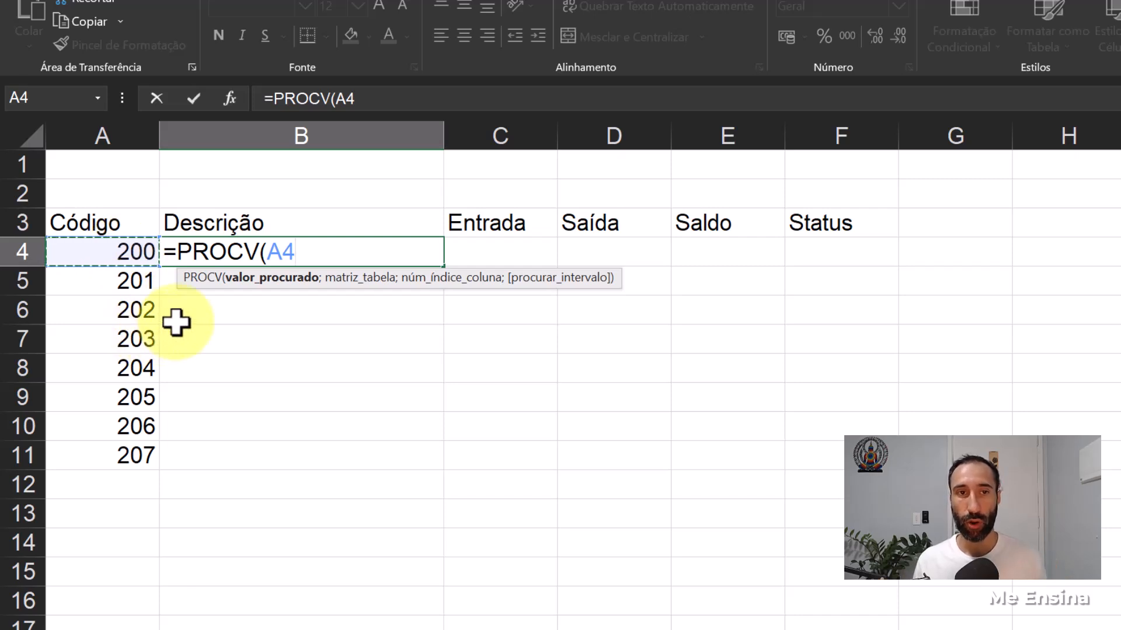
pyautogui.write(';')
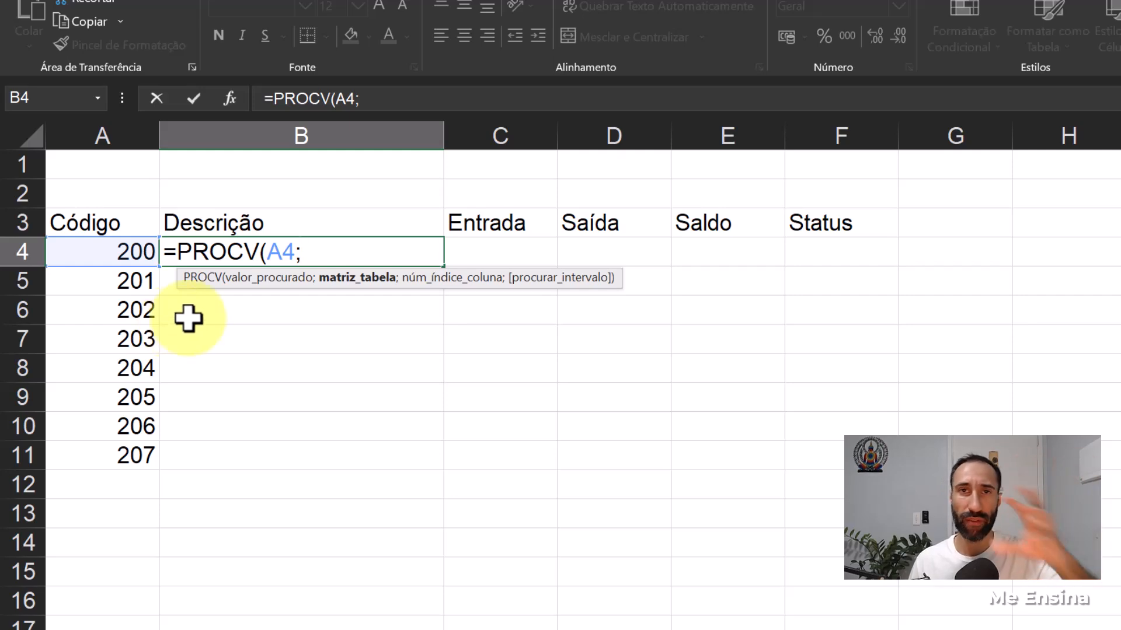
# - Complete the B4 formula with the whole Produtos table (Tabela1[#Tudo]) as lookup range, column index 2 and exact match 0
pyautogui.hotkey('ctrl', 'pagedown')
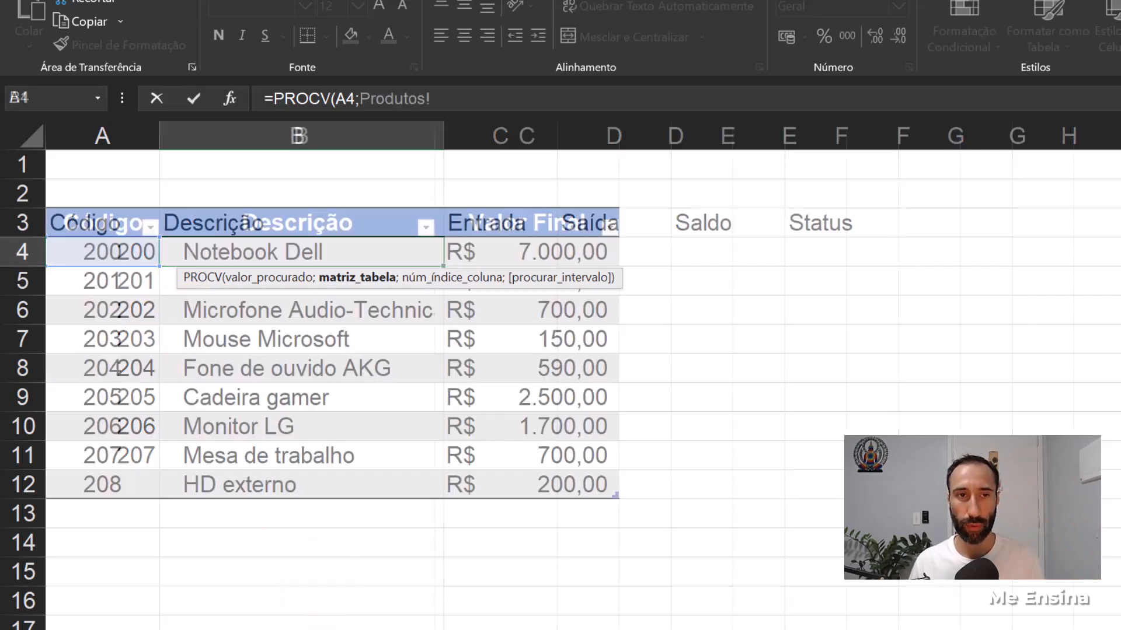
pyautogui.click(93, 223)
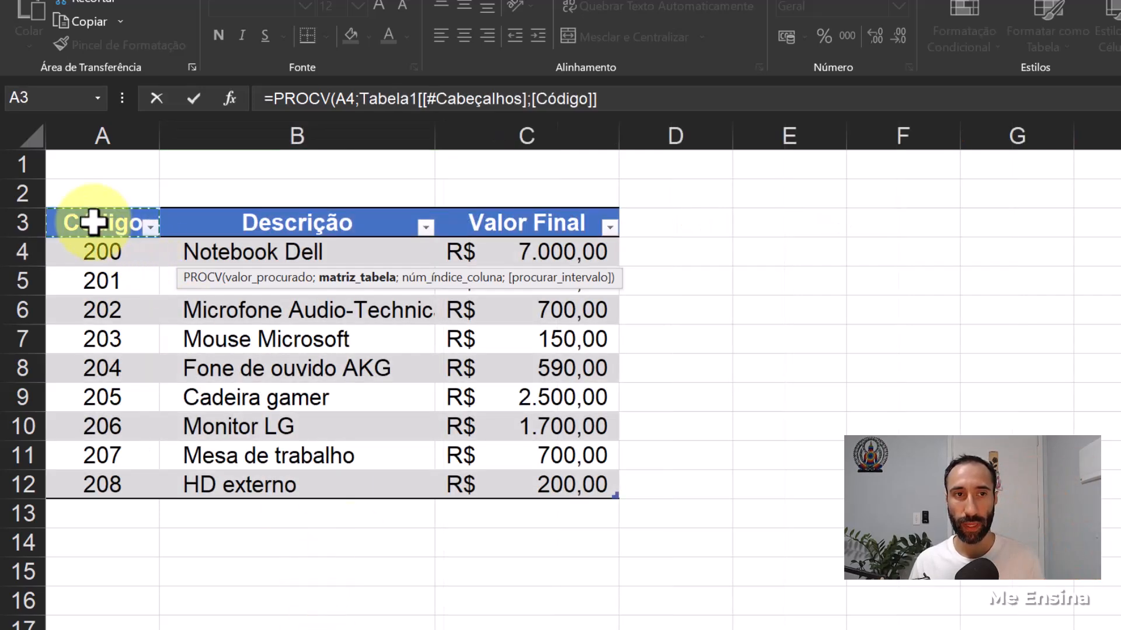
pyautogui.moveTo(94, 222); pyautogui.dragTo(528, 480)
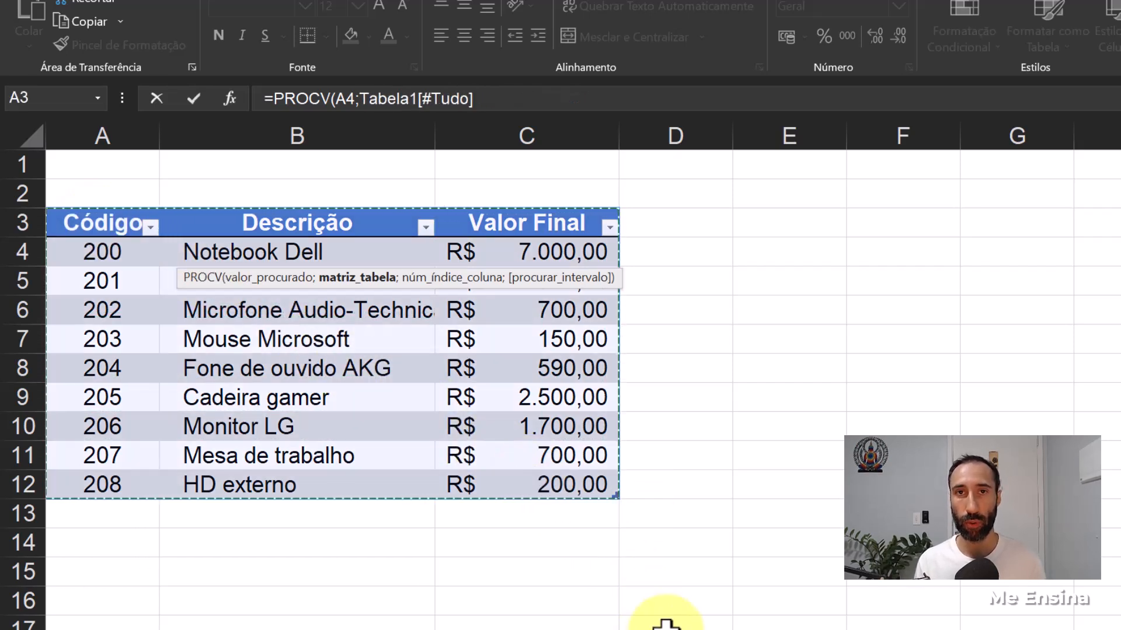
pyautogui.write(';')
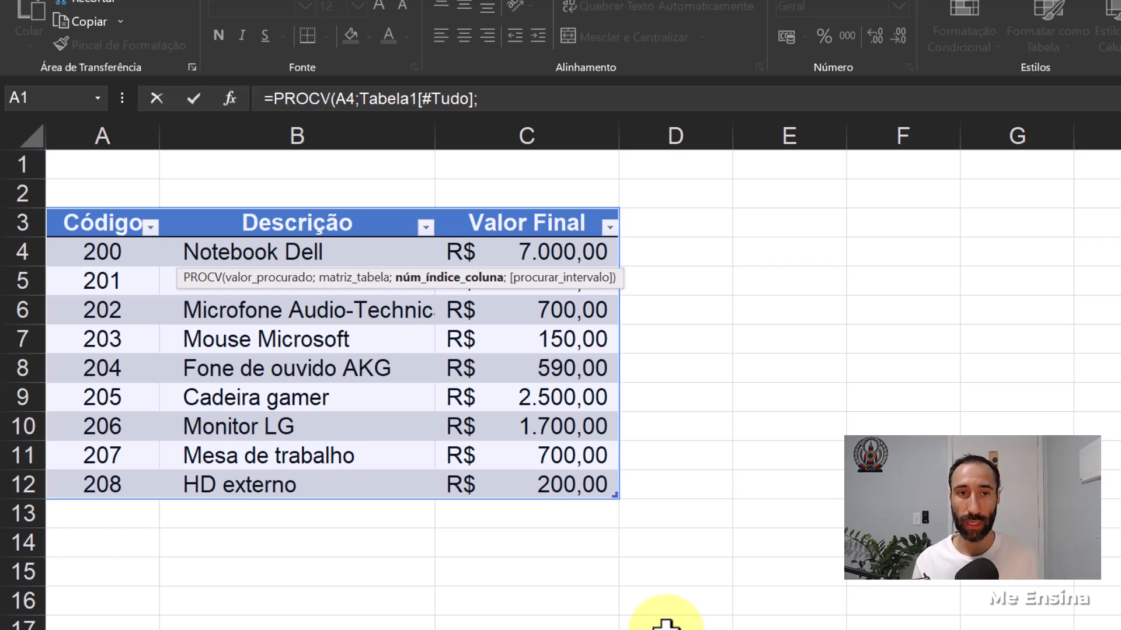
pyautogui.write('2;0')
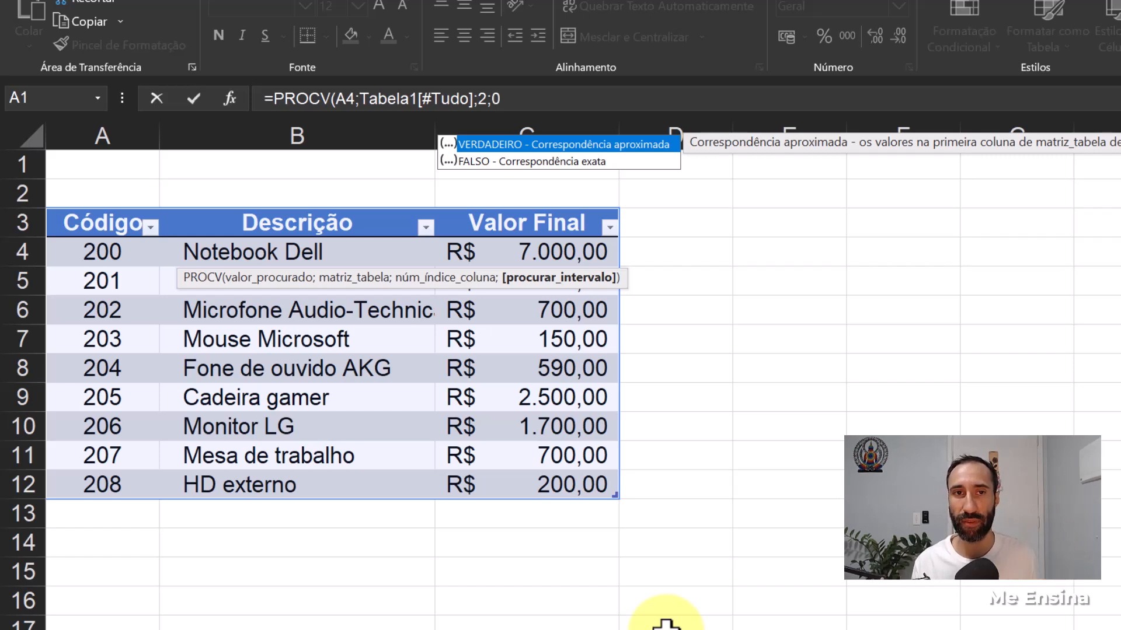
pyautogui.write(')')
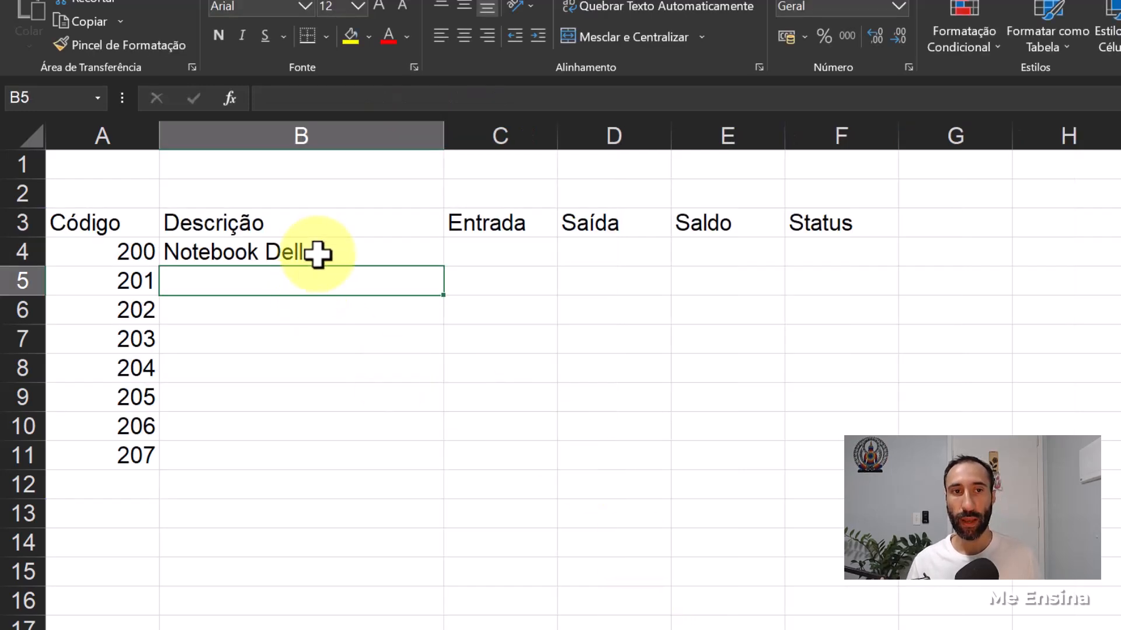
pyautogui.click(317, 253)
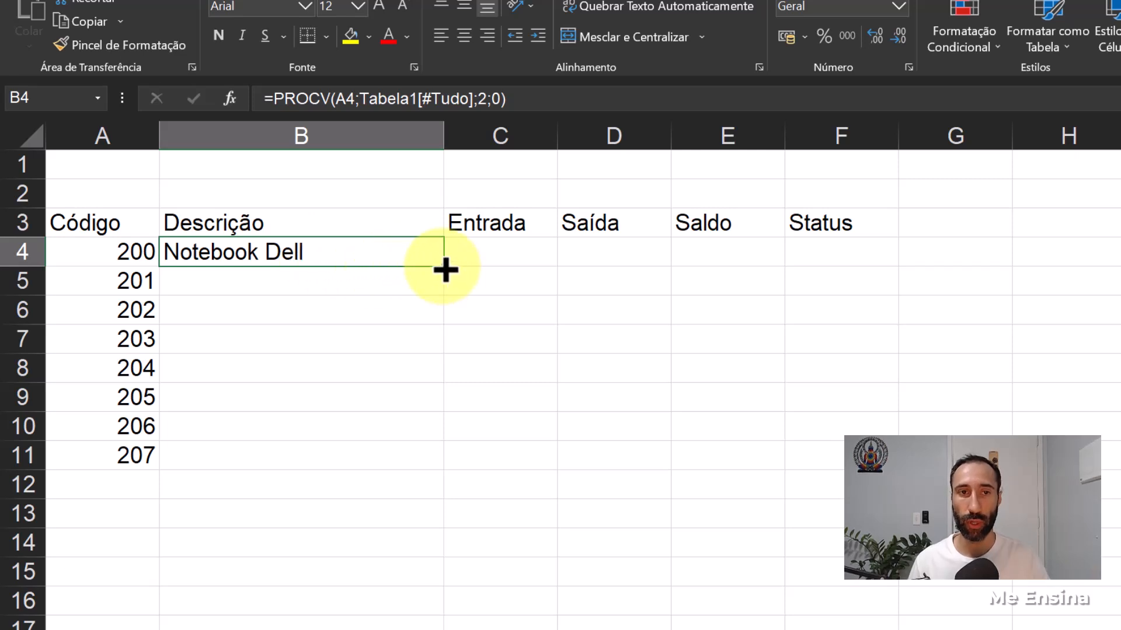
# - Fill the PROCV formula from B4 down to B11 so every listed code gets its description
pyautogui.moveTo(445, 269); pyautogui.dragTo(401, 506)
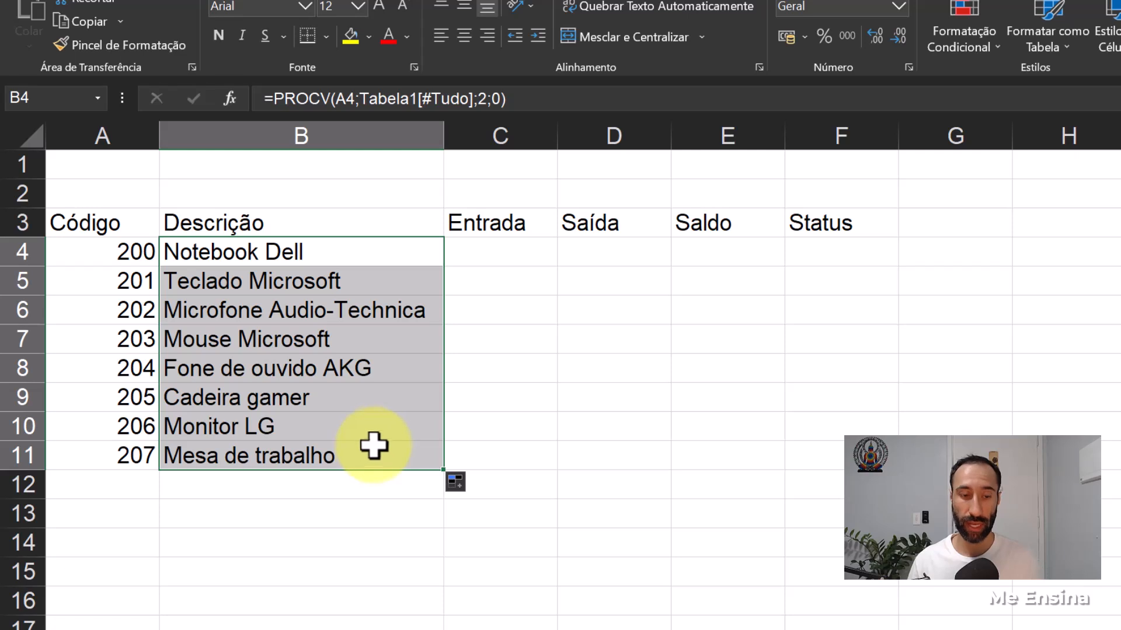
pyautogui.hotkey('ctrl', 'z')
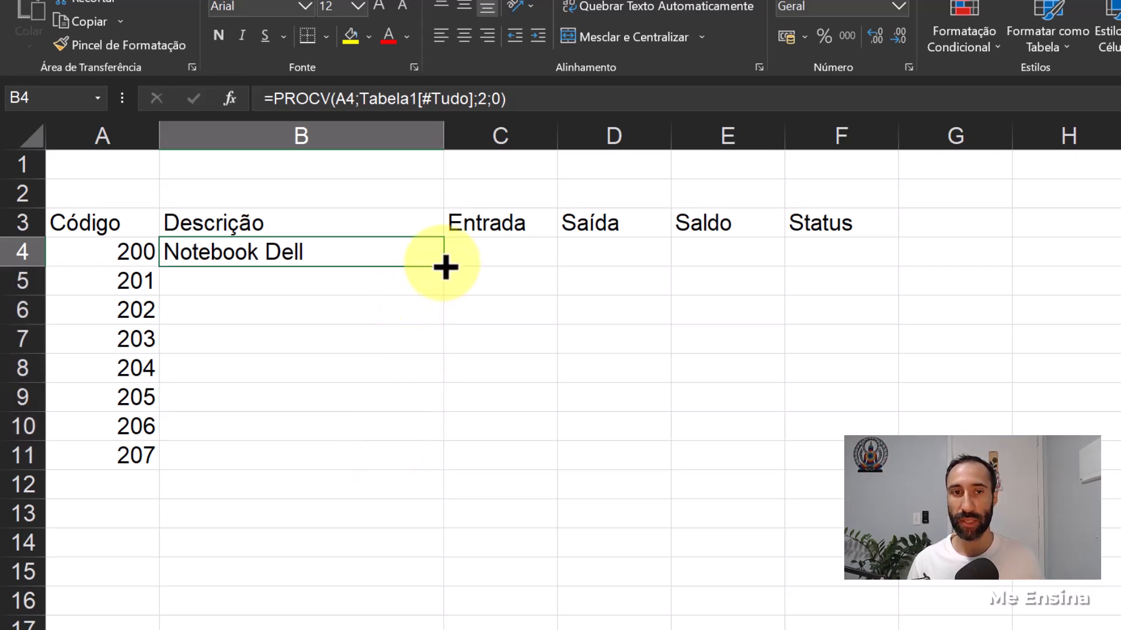
pyautogui.doubleClick(443, 266)
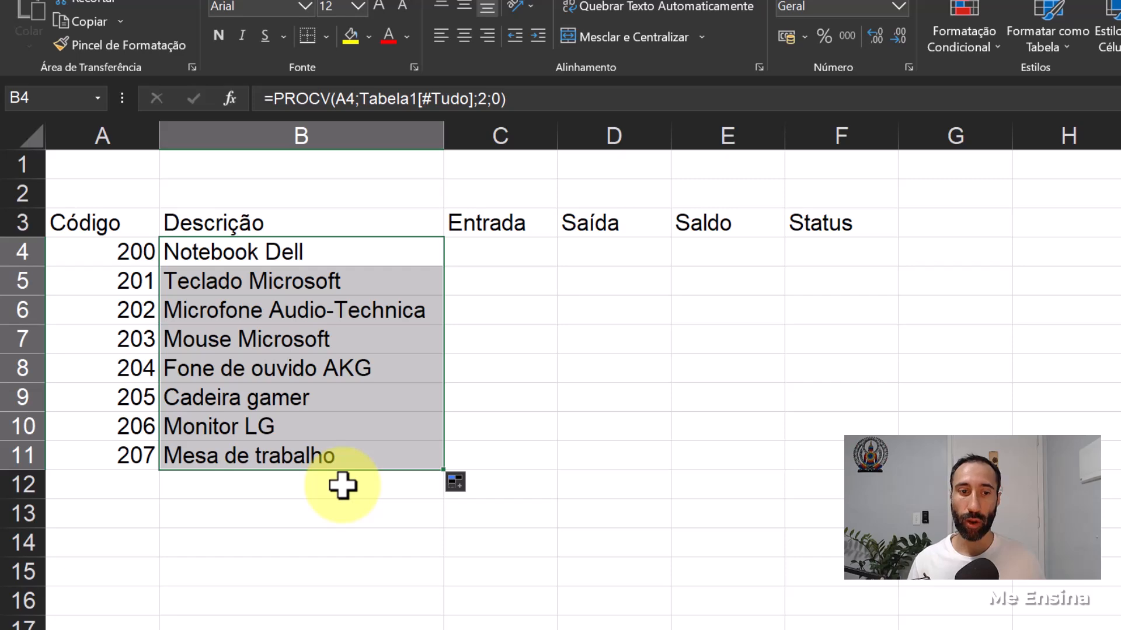
# - Check the Produtos table, try adding code 208 in A12 of the Estoque sheet, and undo the entry
pyautogui.click(286, 629)
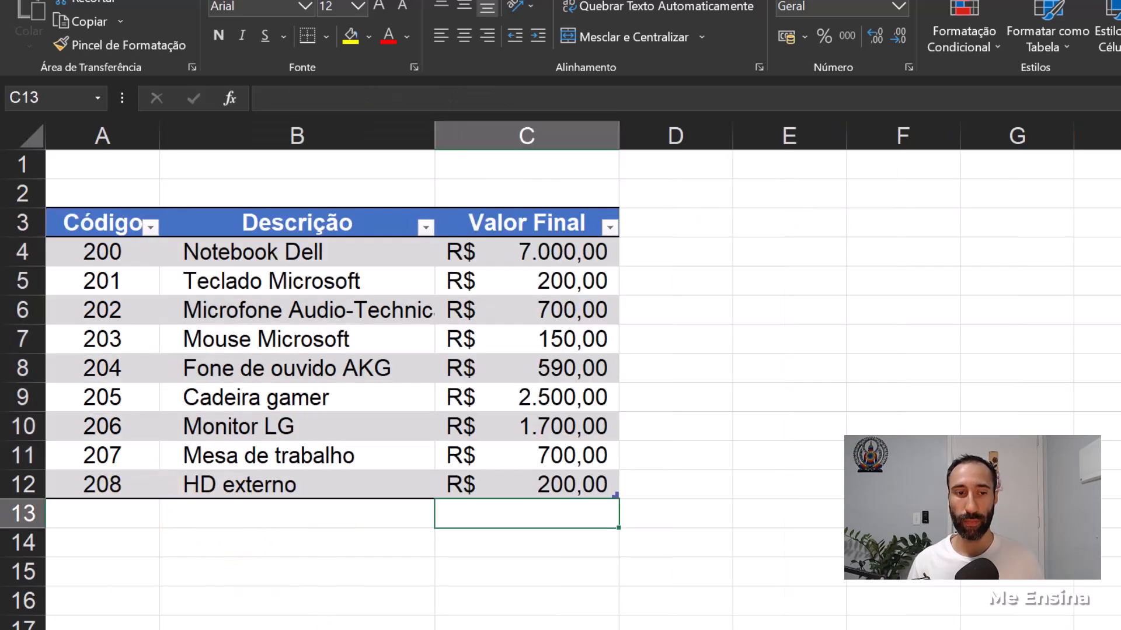
pyautogui.click(76, 629)
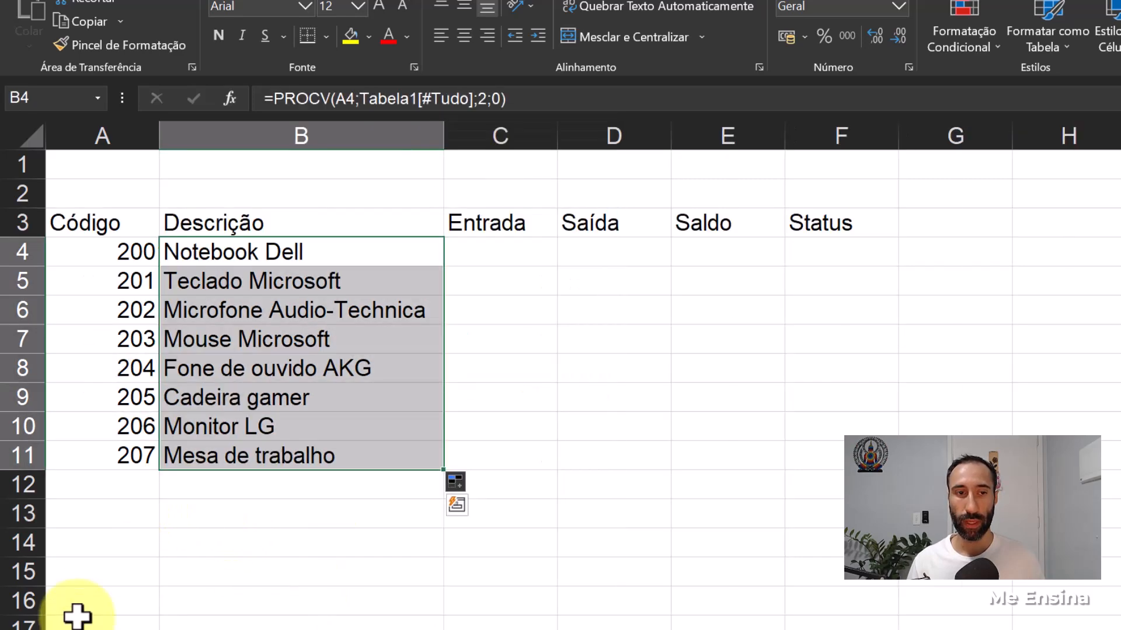
pyautogui.click(139, 481)
pyautogui.write('208')
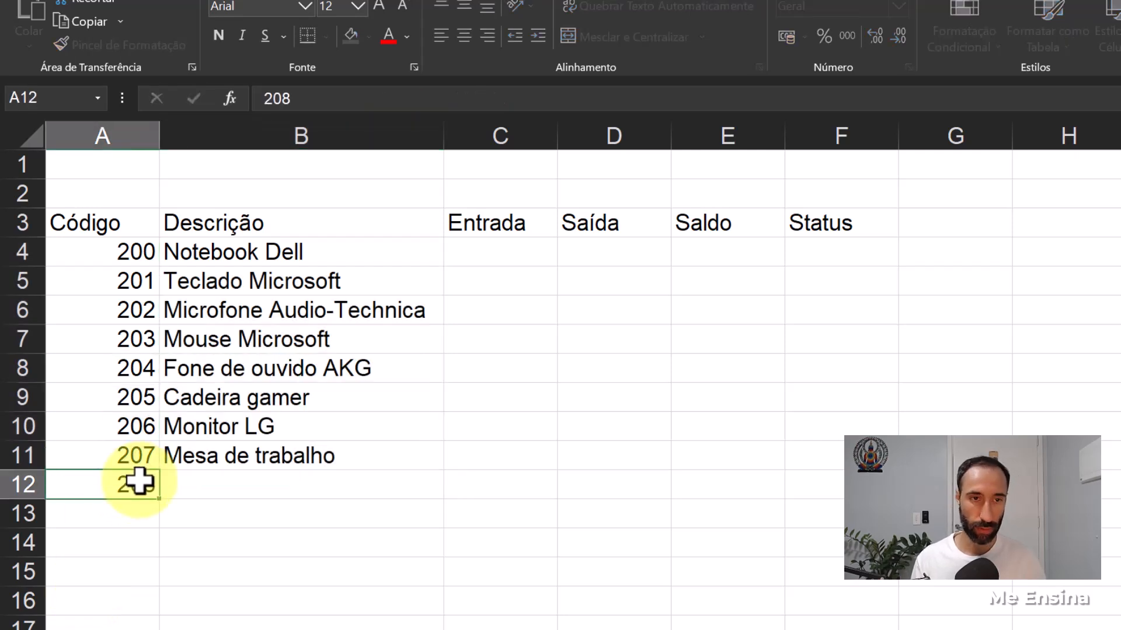
pyautogui.press('Return')
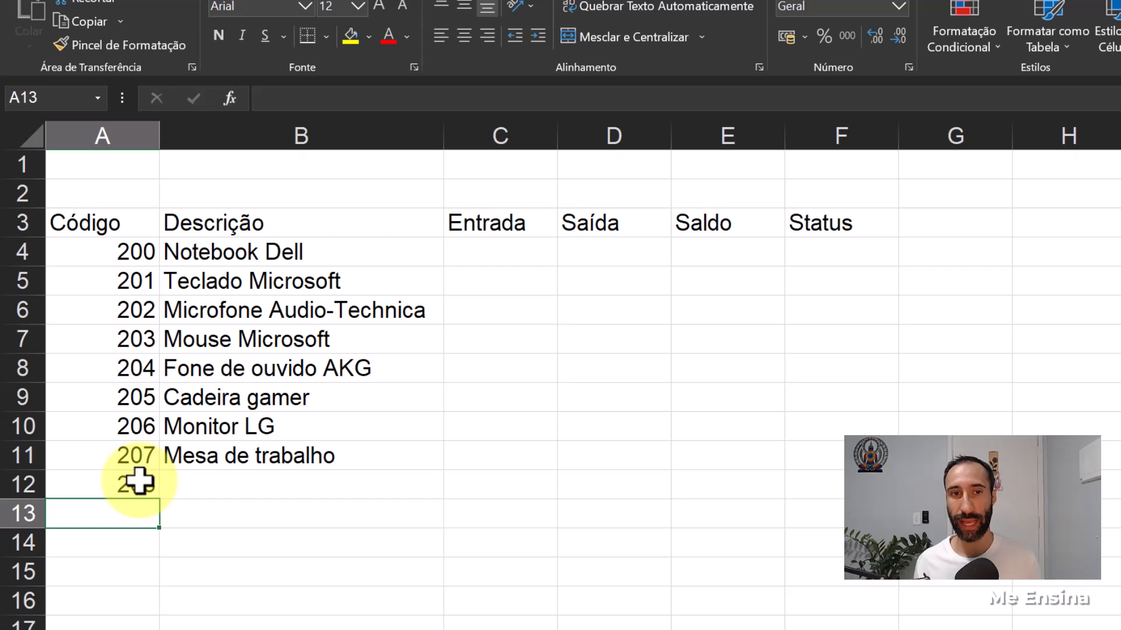
pyautogui.hotkey('ctrl', 'z')
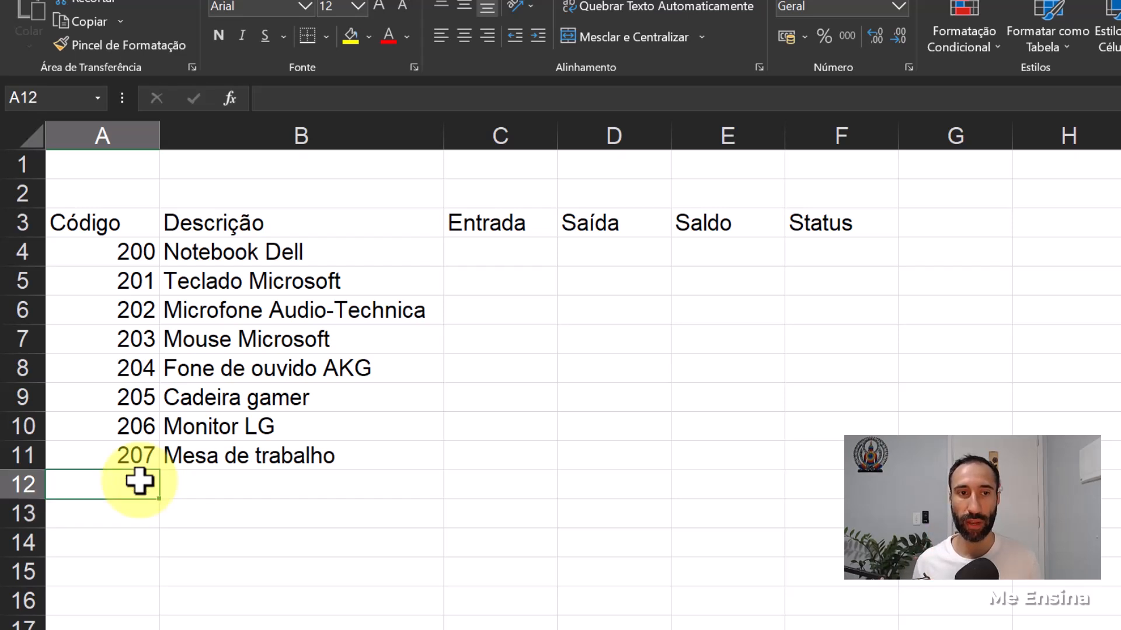
# - Center the header texts in A3:F3 of the Estoque sheet horizontally
pyautogui.click(418, 488)
pyautogui.moveTo(114, 220); pyautogui.dragTo(840, 220)
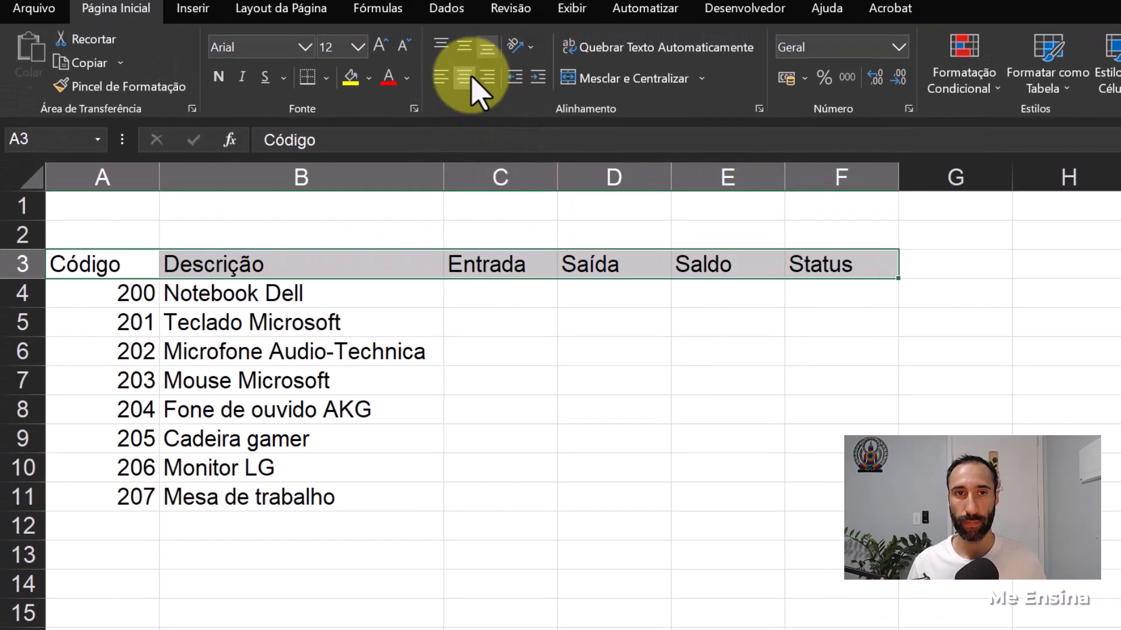
pyautogui.click(464, 35)
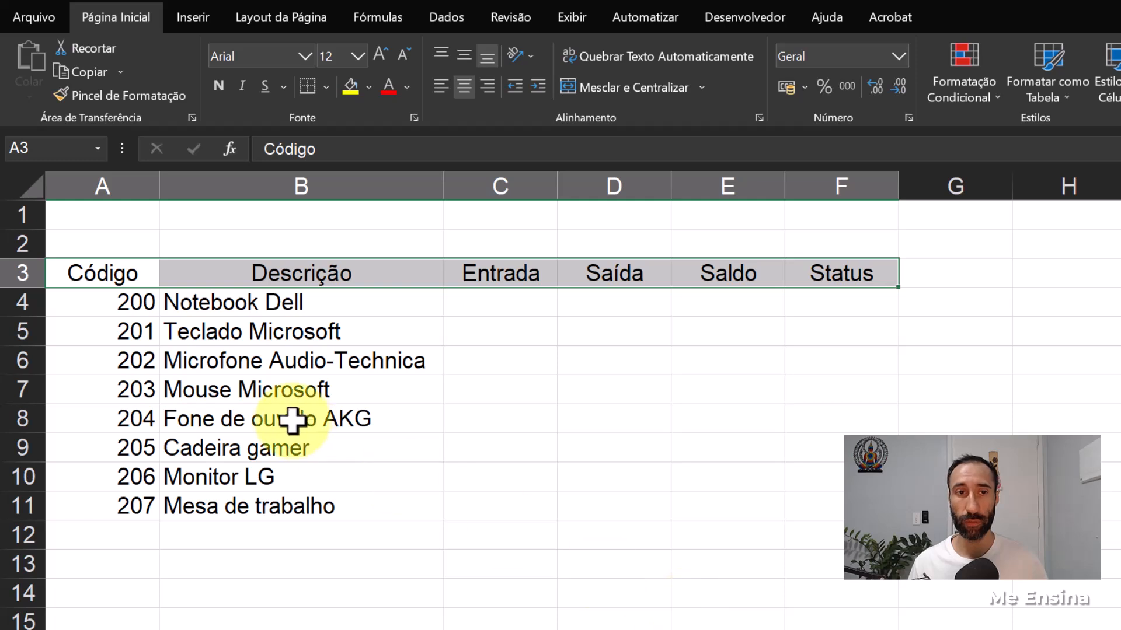
pyautogui.click(437, 416)
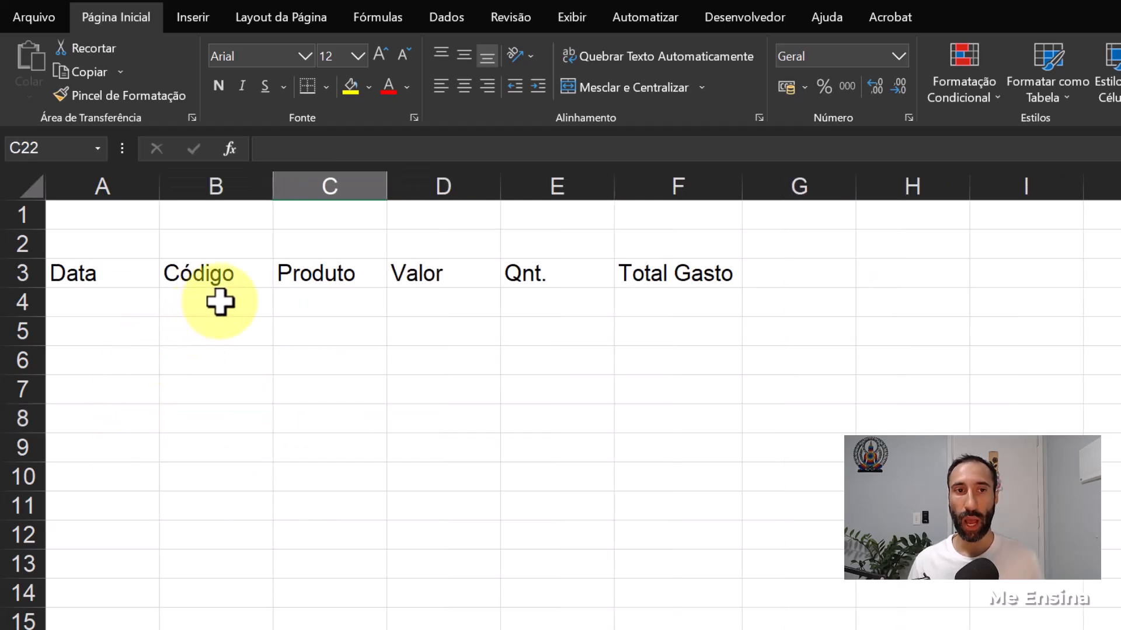
pyautogui.click(219, 301)
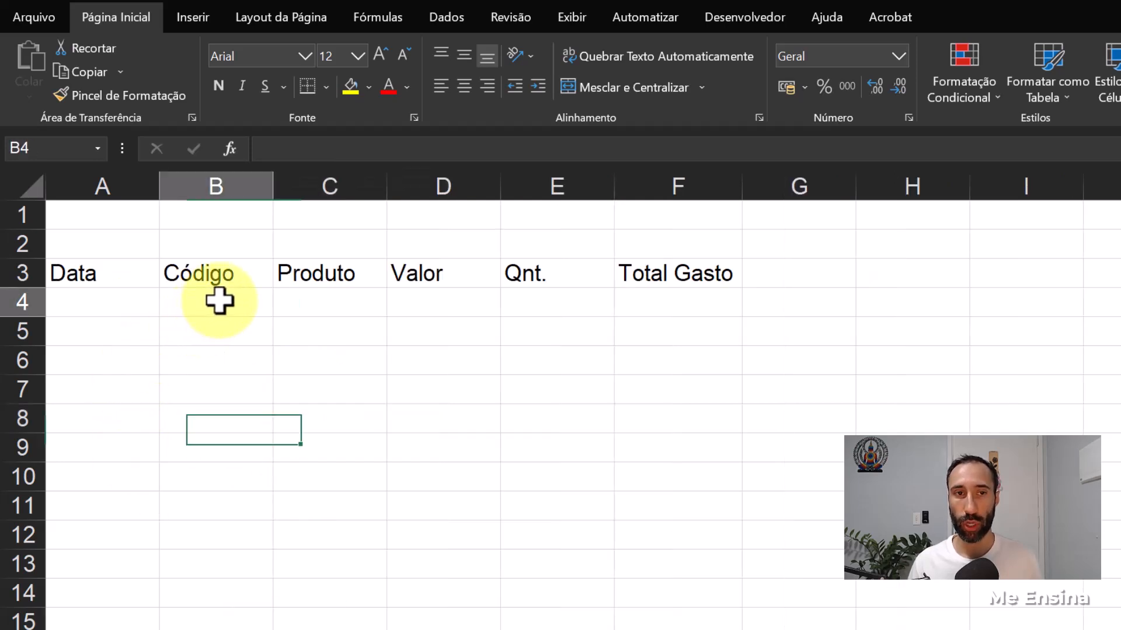
pyautogui.click(341, 302)
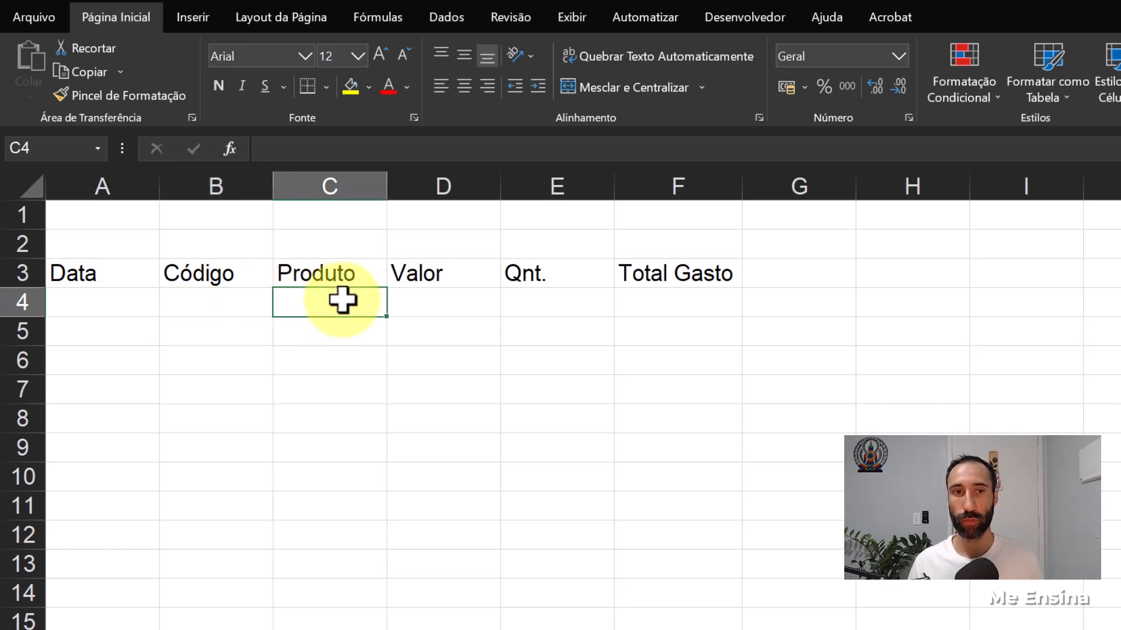
pyautogui.click(427, 304)
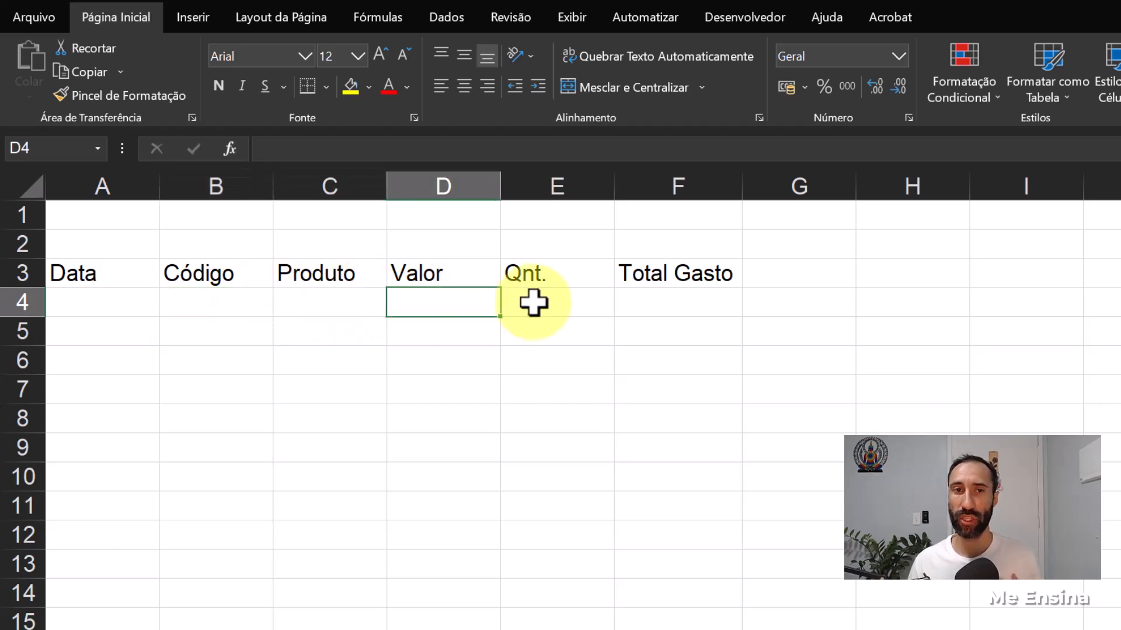
pyautogui.click(533, 302)
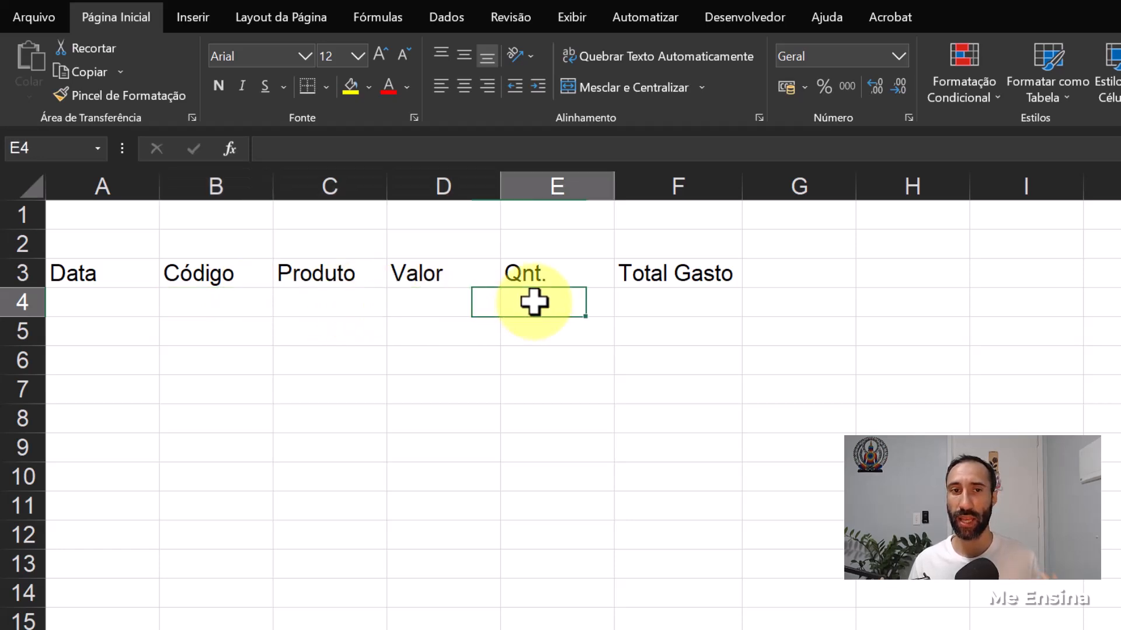
pyautogui.click(469, 302)
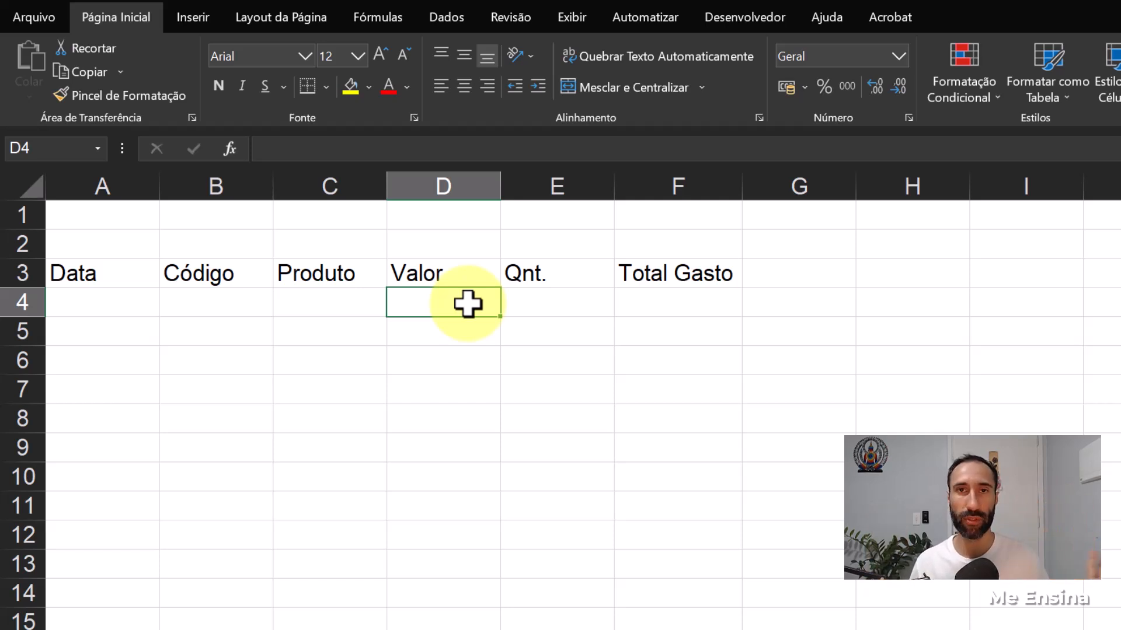
pyautogui.click(234, 306)
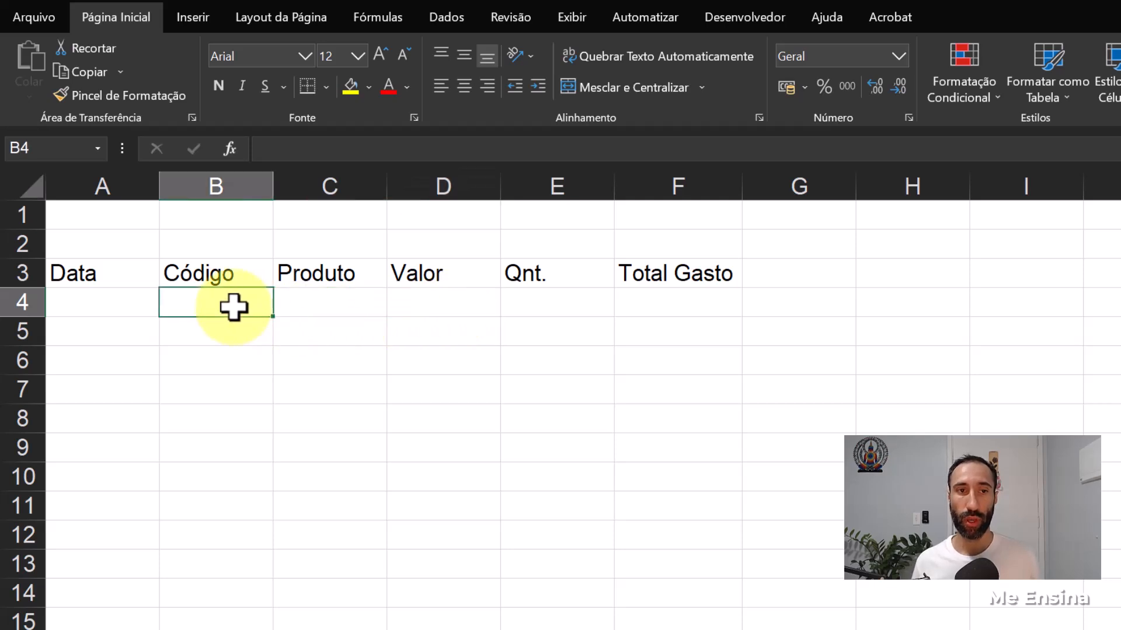
# - Start a PROCV formula in C4 under Produto, using code cell B4 as the lookup value
pyautogui.click(303, 306)
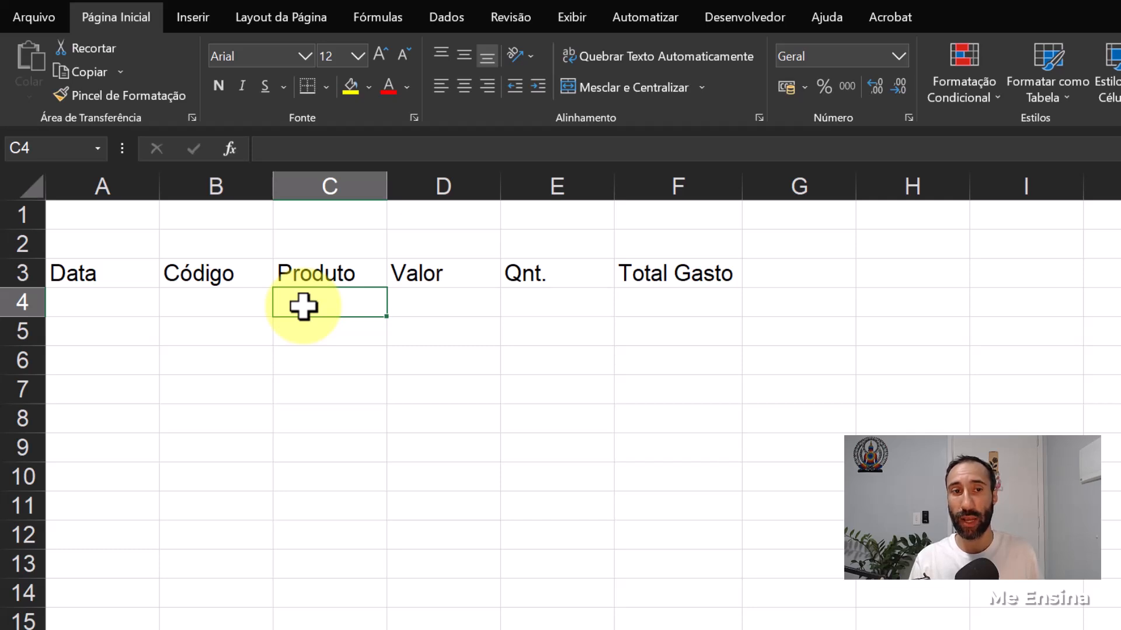
pyautogui.write('-')
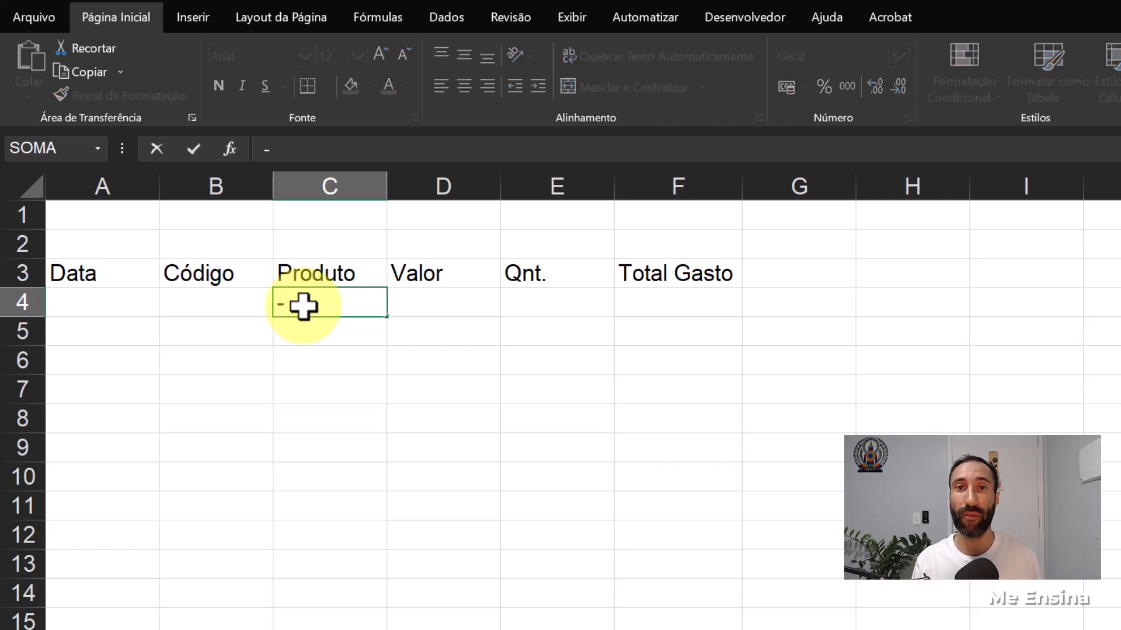
pyautogui.press('capslock')
pyautogui.write('pr')
pyautogui.press('BackSpace')
pyautogui.press('BackSpace')
pyautogui.press('BackSpace')
pyautogui.write('=pro')
pyautogui.press('BackSpace')
pyautogui.press('BackSpace')
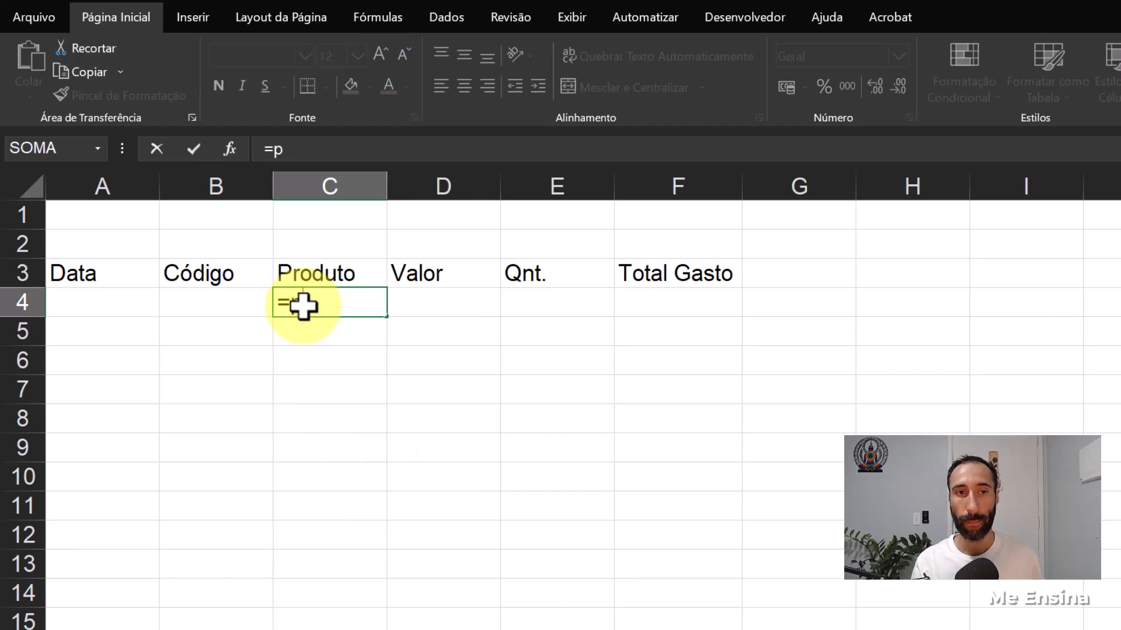
pyautogui.press('BackSpace')
pyautogui.press('capslock')
pyautogui.write('PROCV(')
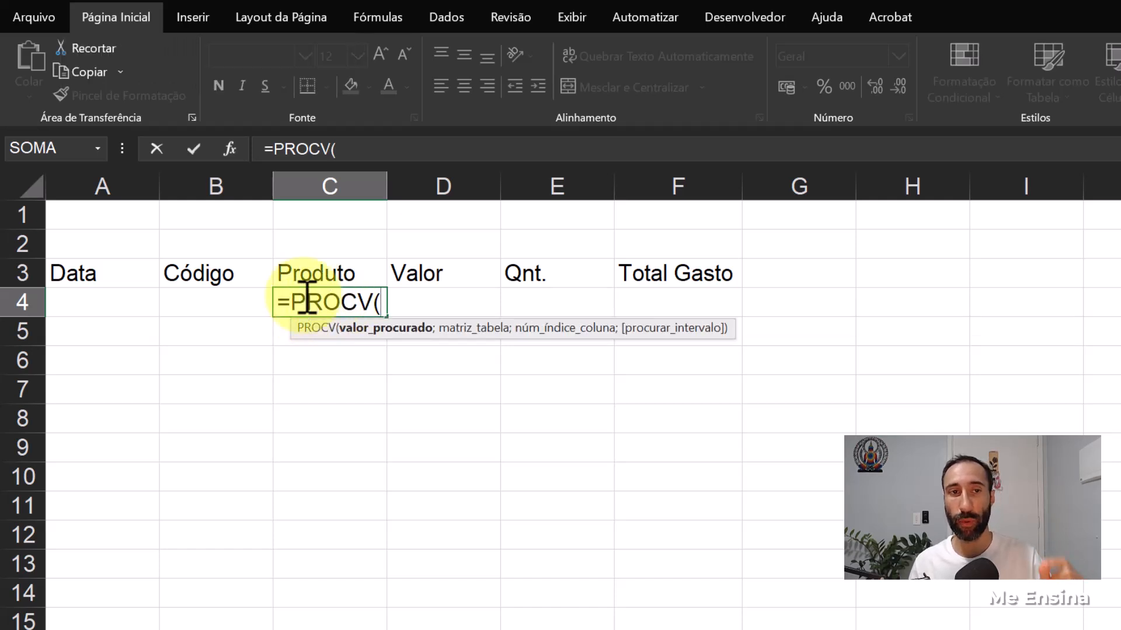
pyautogui.click(202, 303)
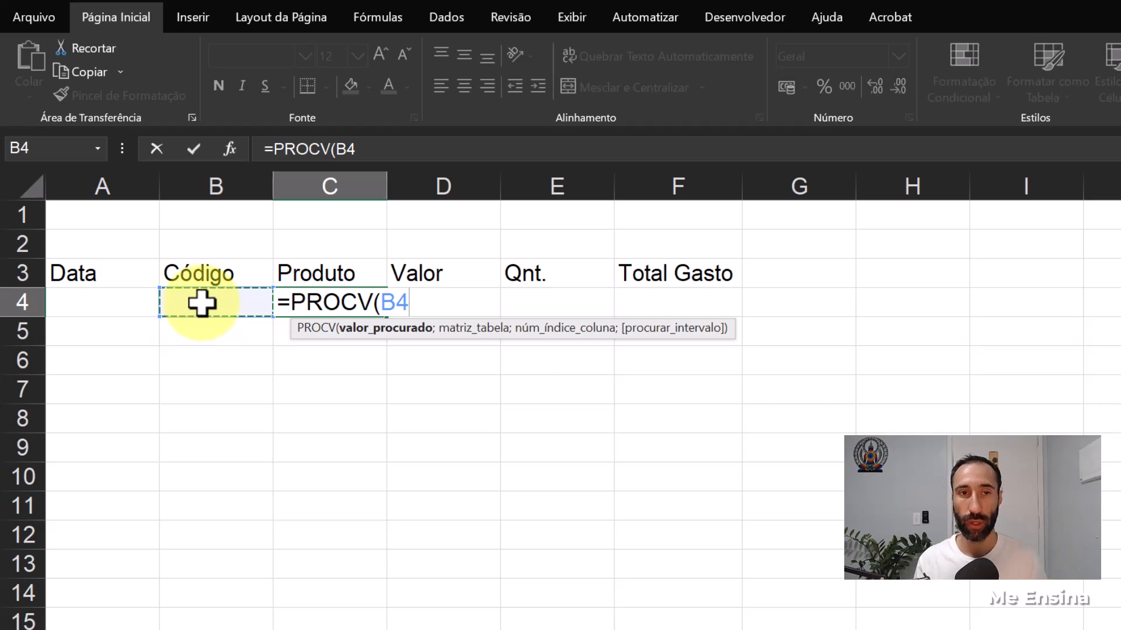
pyautogui.write(';')
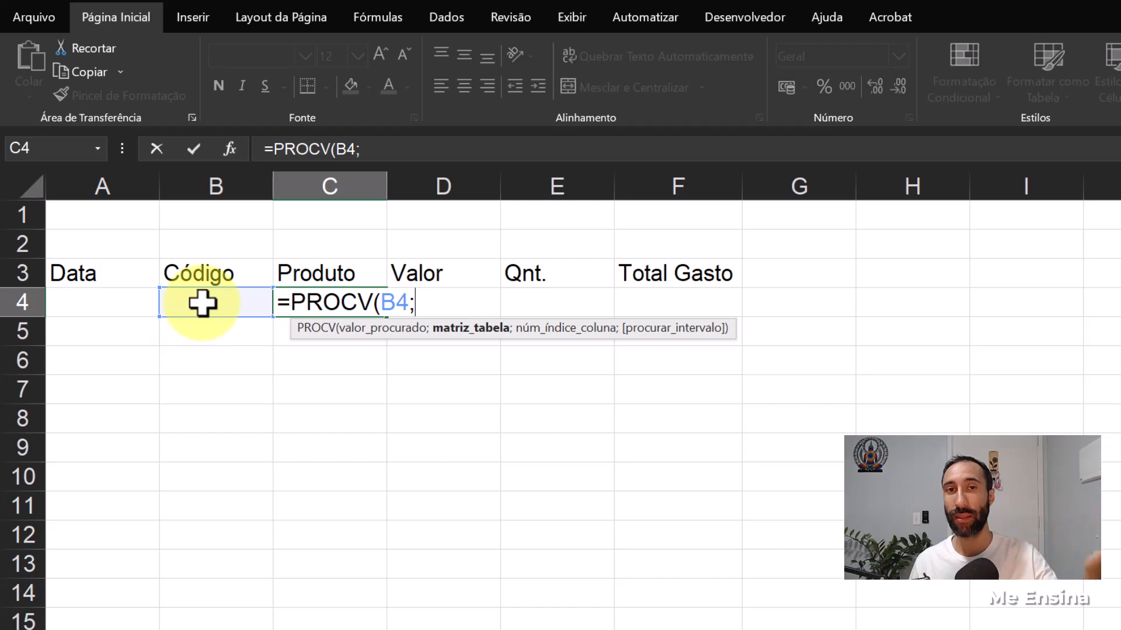
# - Complete the C4 formula with the whole Produtos table (Tabela1[#Tudo]) as lookup range, column index 2 and exact match 0
pyautogui.click(184, 629)
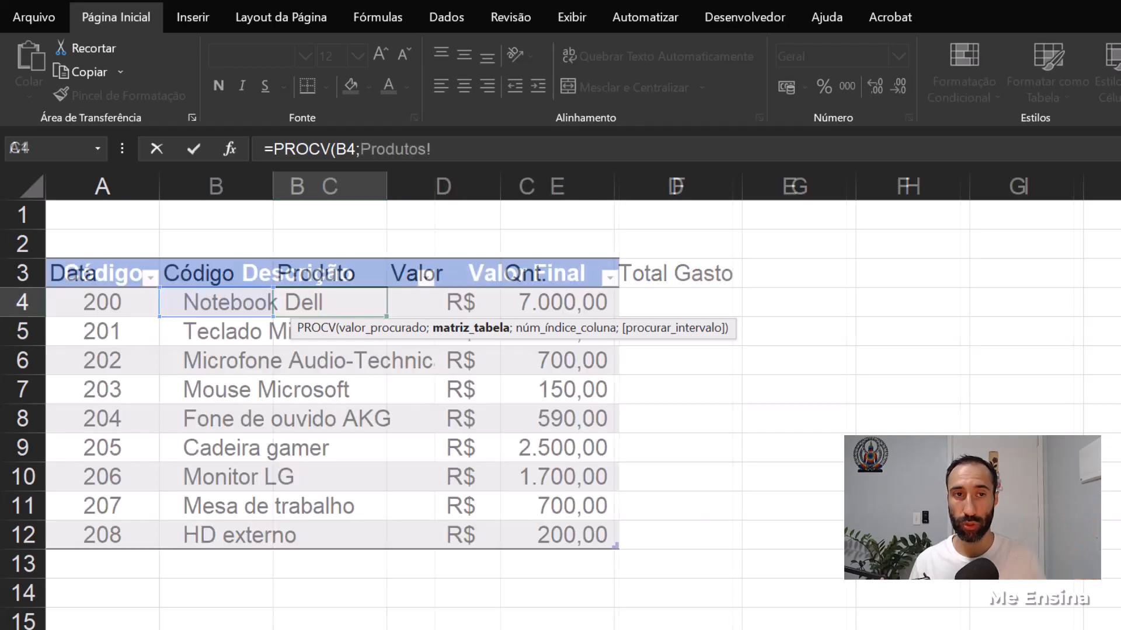
pyautogui.moveTo(88, 270); pyautogui.dragTo(513, 541)
pyautogui.write(';')
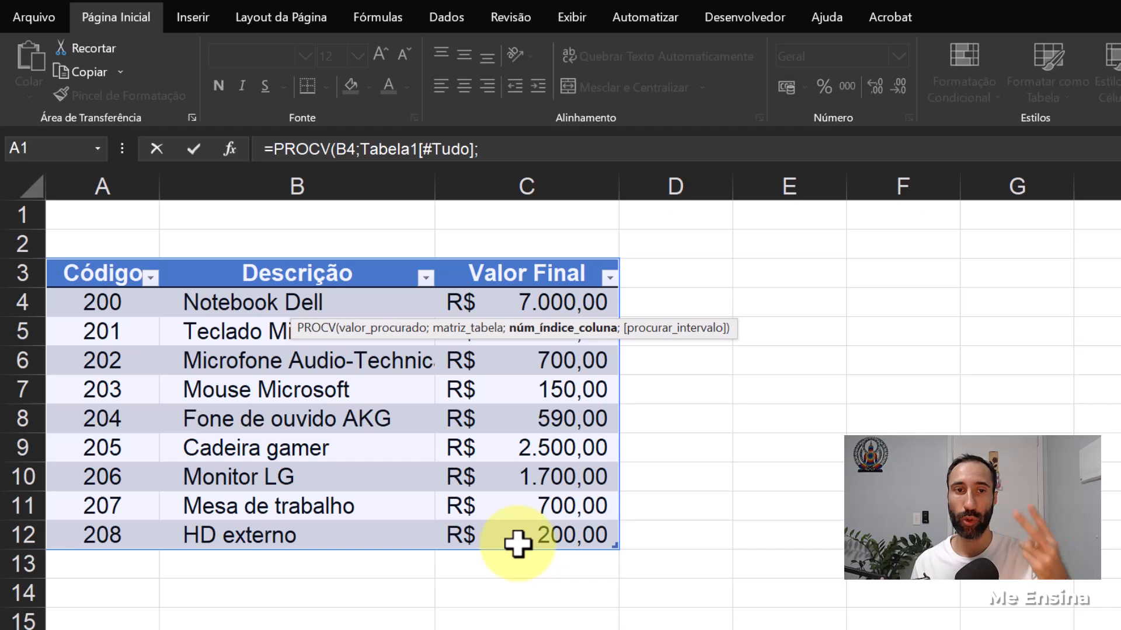
pyautogui.write('2')
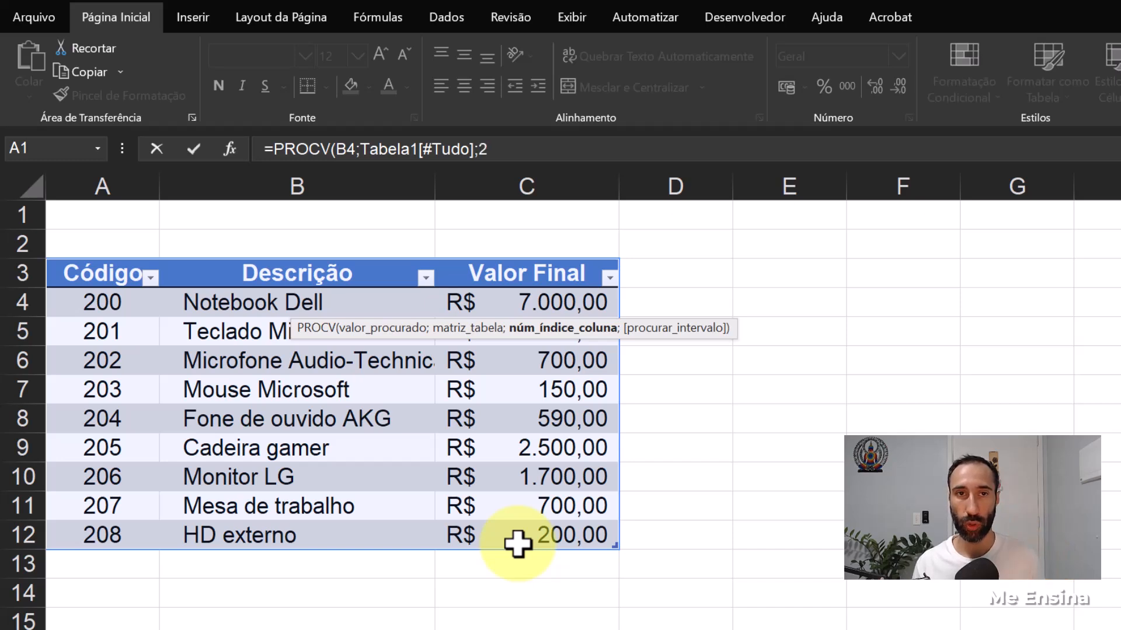
pyautogui.write(';')
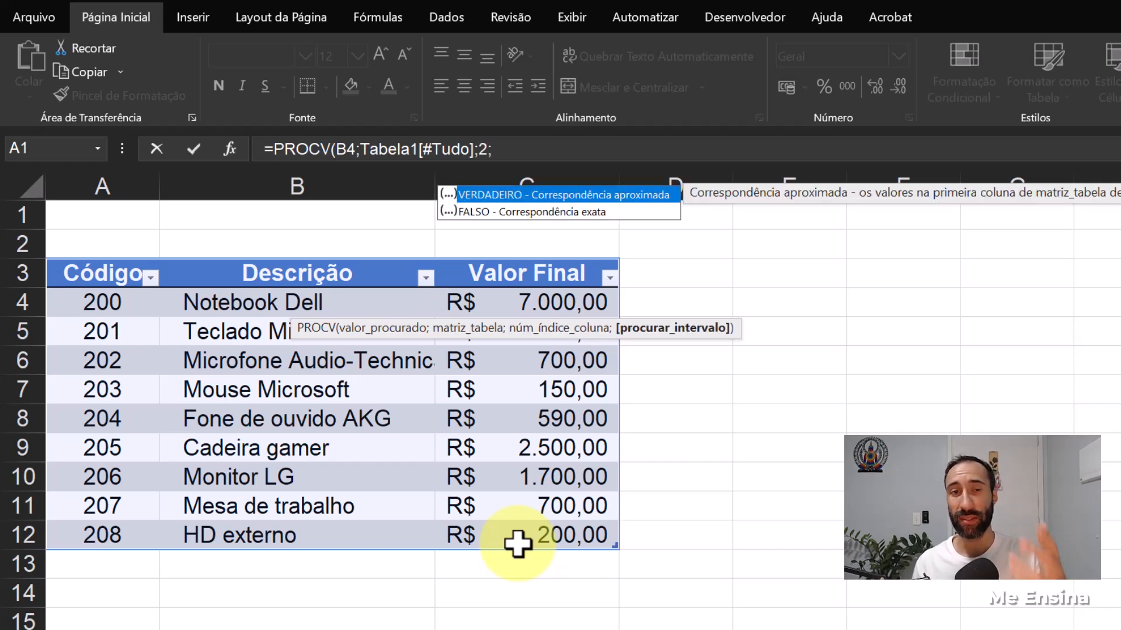
pyautogui.write('0)')
pyautogui.press('Return')
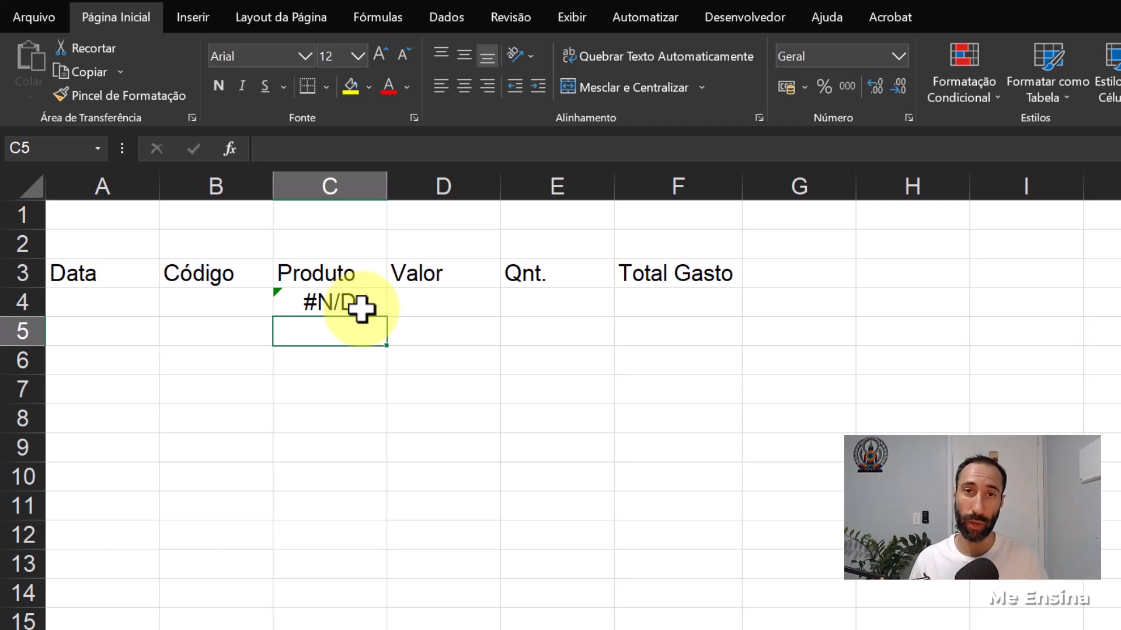
# - Enter product code 200 in B4 to test the product lookup
pyautogui.click(231, 306)
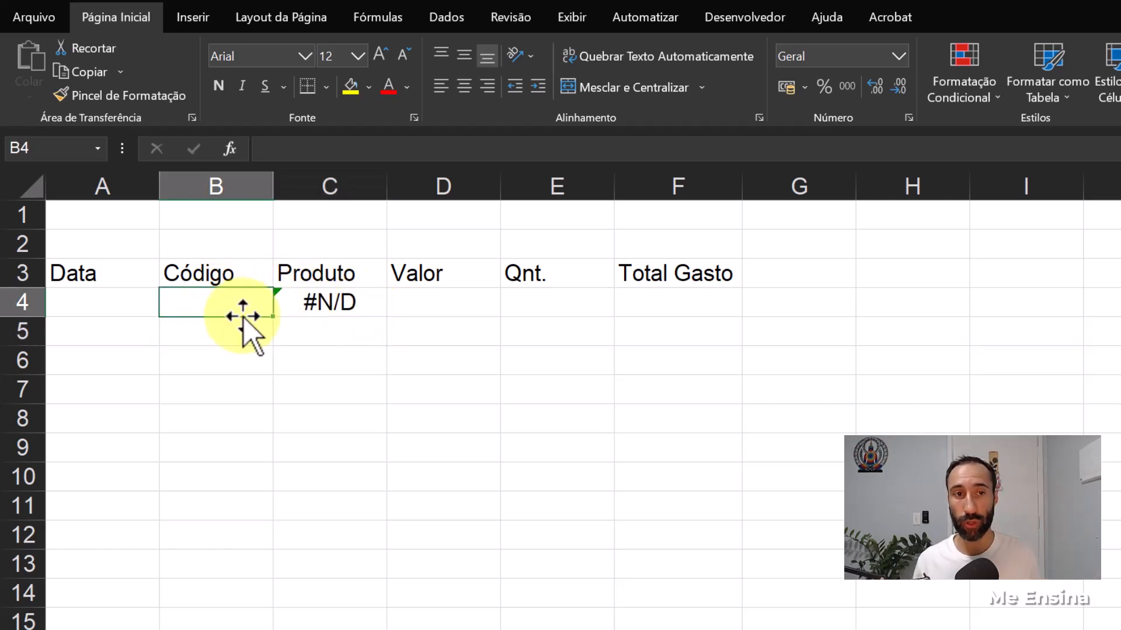
pyautogui.write('200')
pyautogui.press('Return')
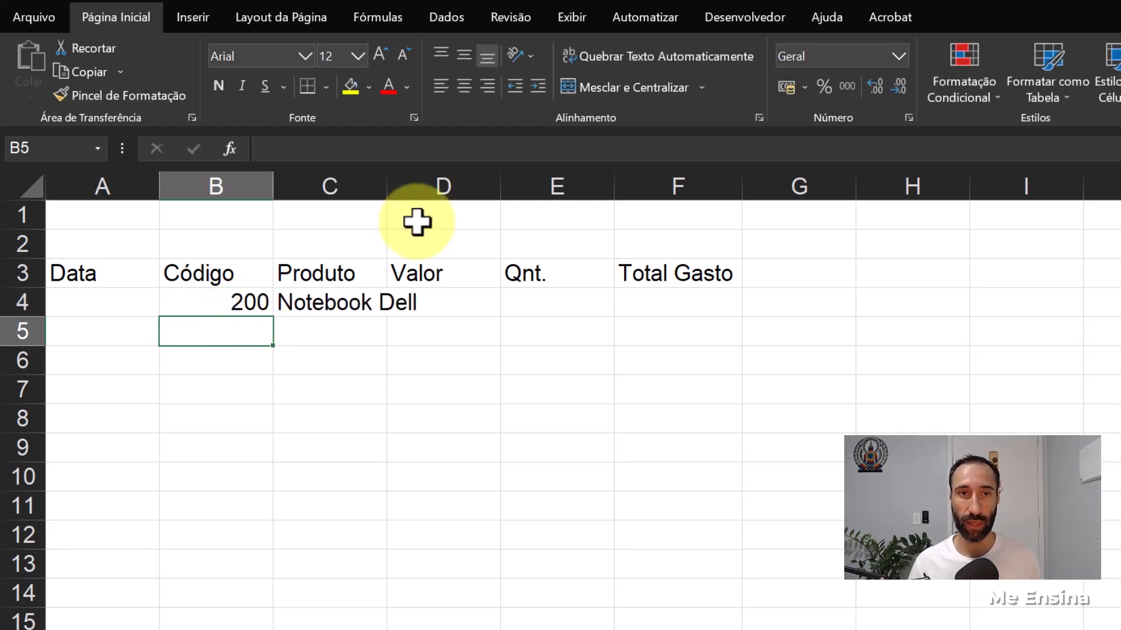
# - Widen the Produto column to fit long product names and center the header texts in A3:F3 horizontally
pyautogui.doubleClick(387, 178)
pyautogui.moveTo(426, 184); pyautogui.dragTo(535, 184)
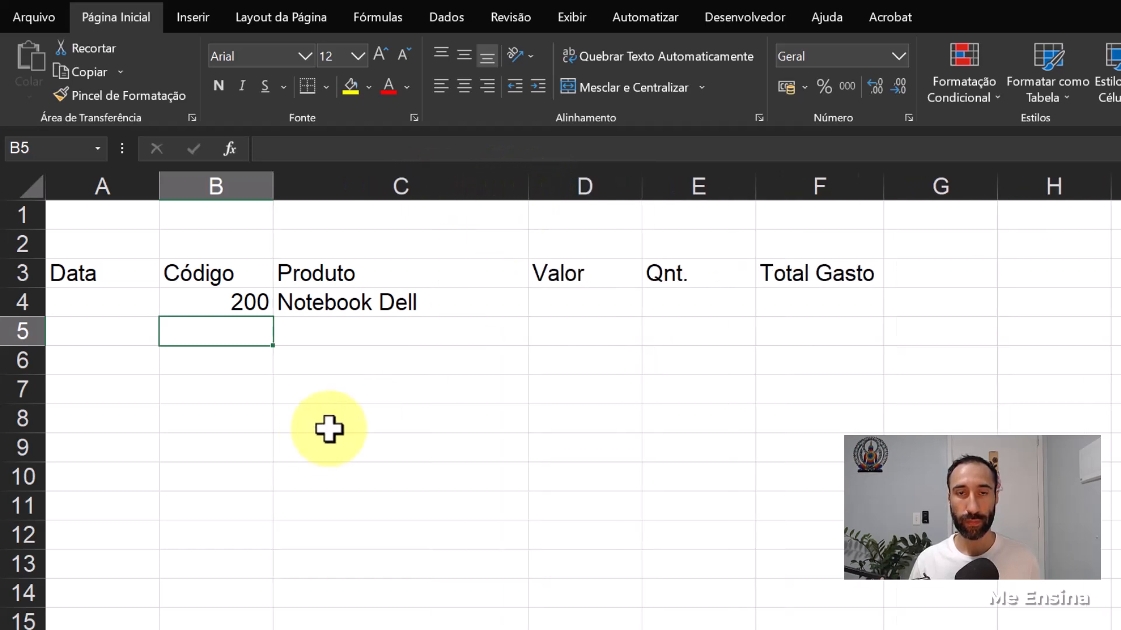
pyautogui.moveTo(117, 279); pyautogui.dragTo(796, 282)
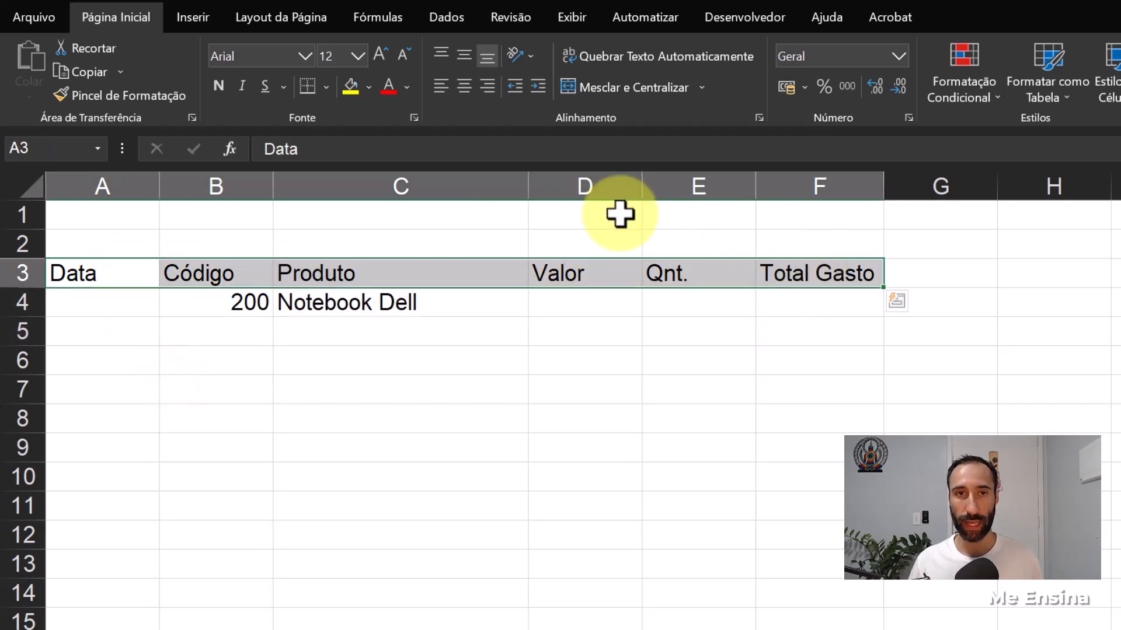
pyautogui.click(465, 88)
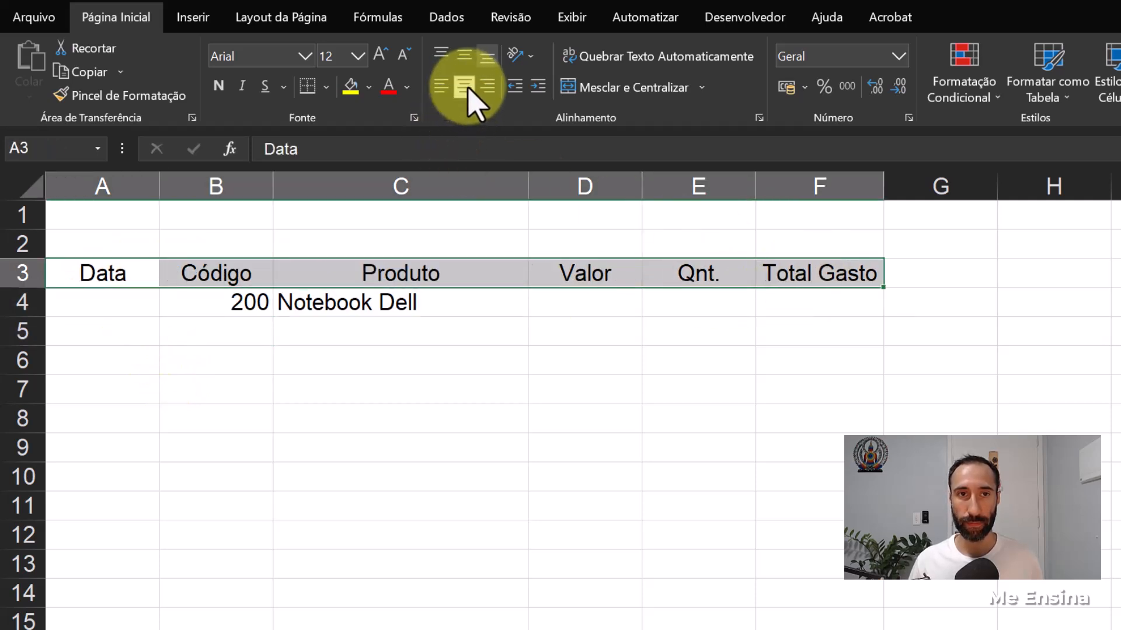
# - Indent the product name in C4 by one level and apply the Contábil number format to D4
pyautogui.click(388, 313)
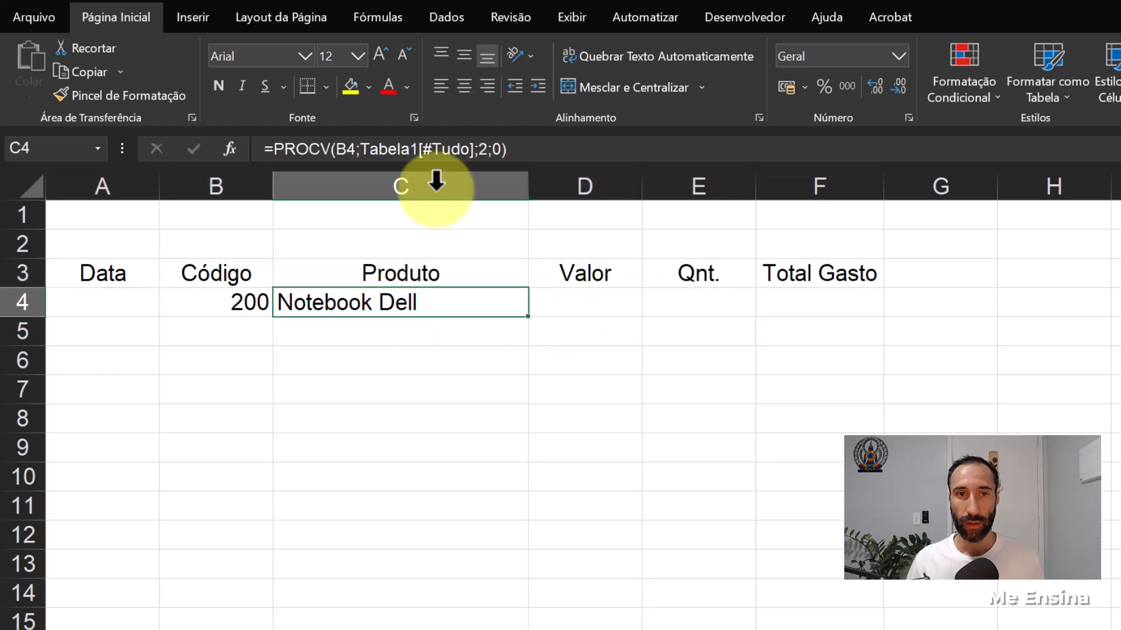
pyautogui.click(541, 94)
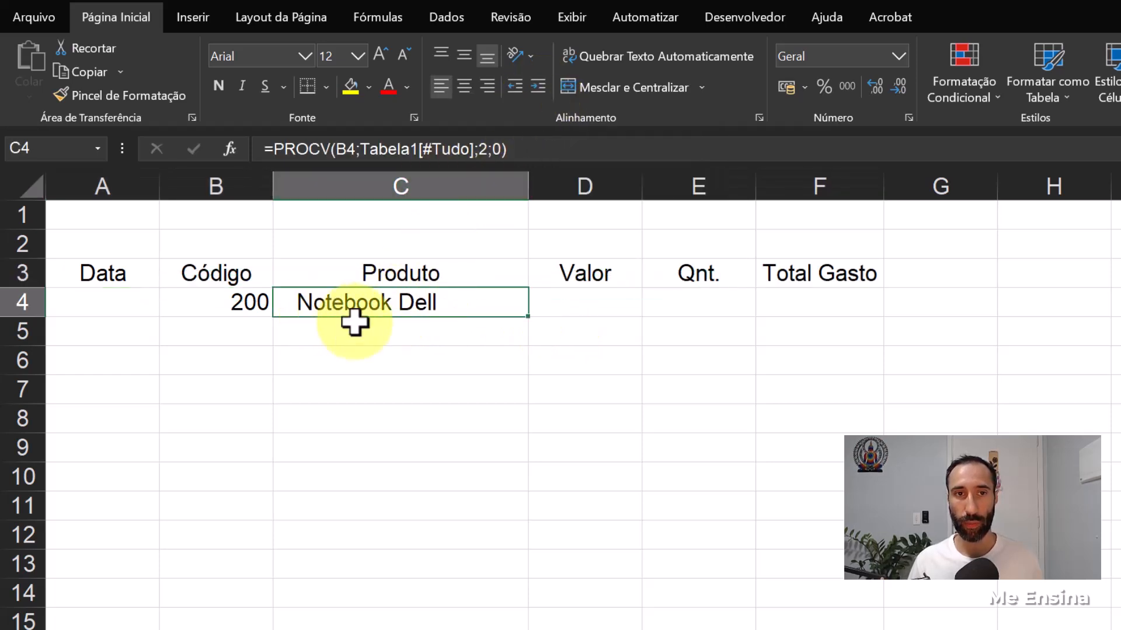
pyautogui.click(597, 301)
pyautogui.click(898, 57)
pyautogui.click(829, 217)
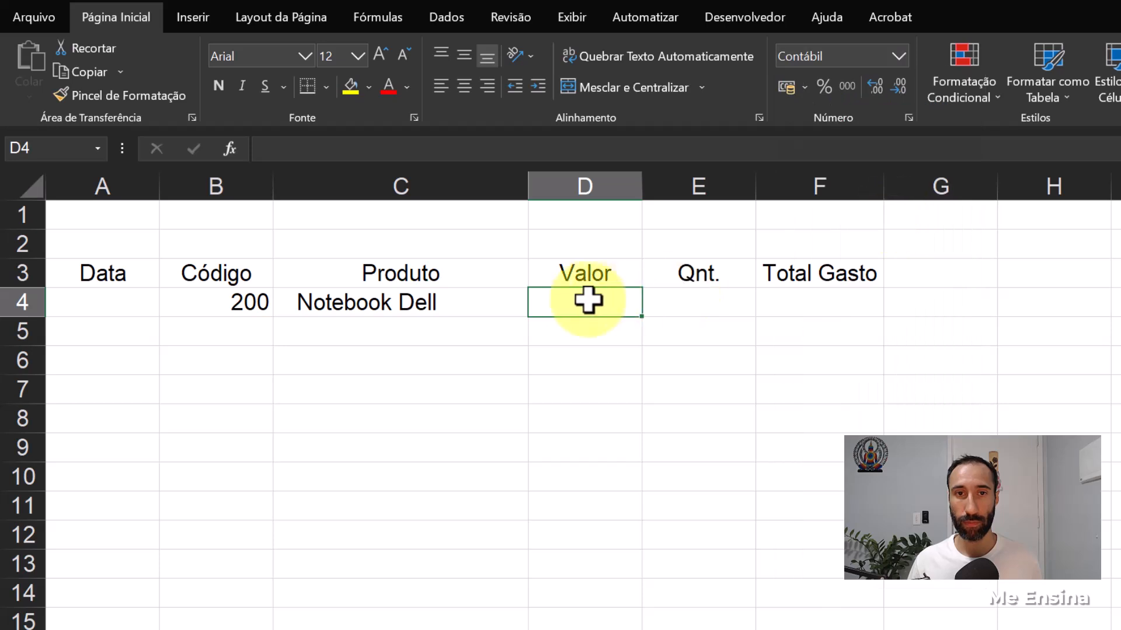
# - Enter the formula =D4*E4 in F4 to calculate Total Gasto from the value and quantity
pyautogui.click(716, 305)
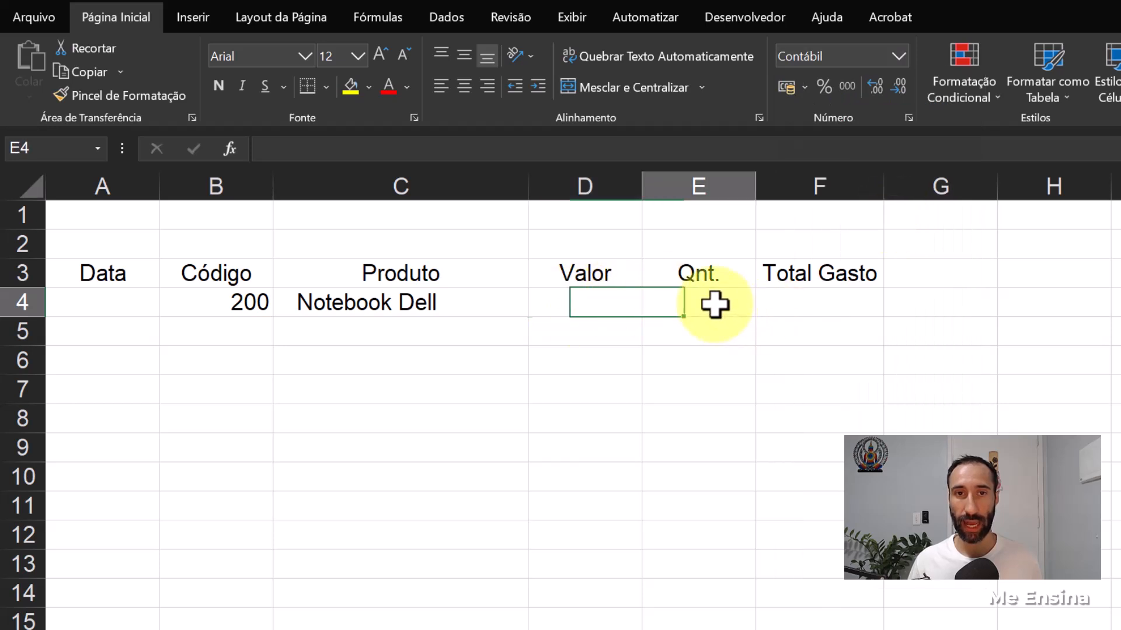
pyautogui.click(820, 299)
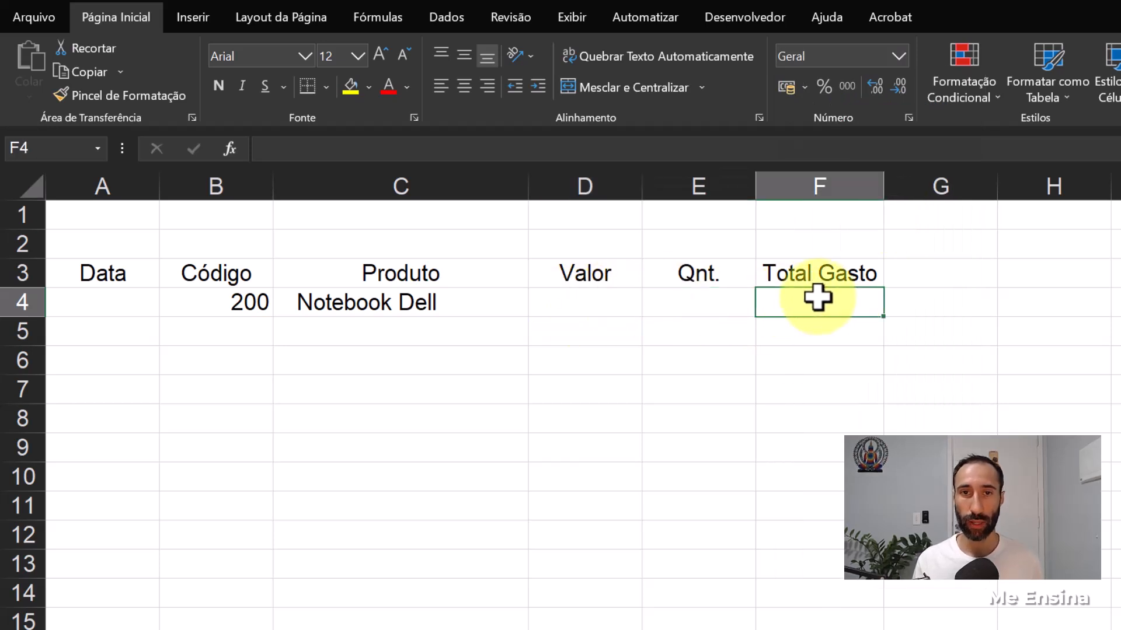
pyautogui.write('=')
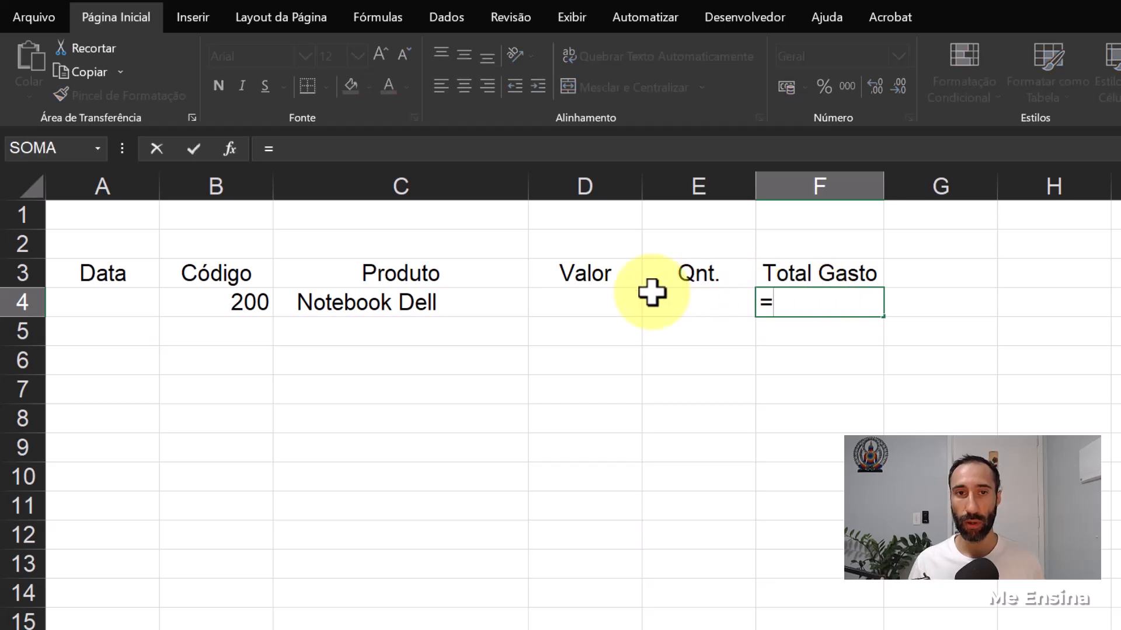
pyautogui.click(591, 301)
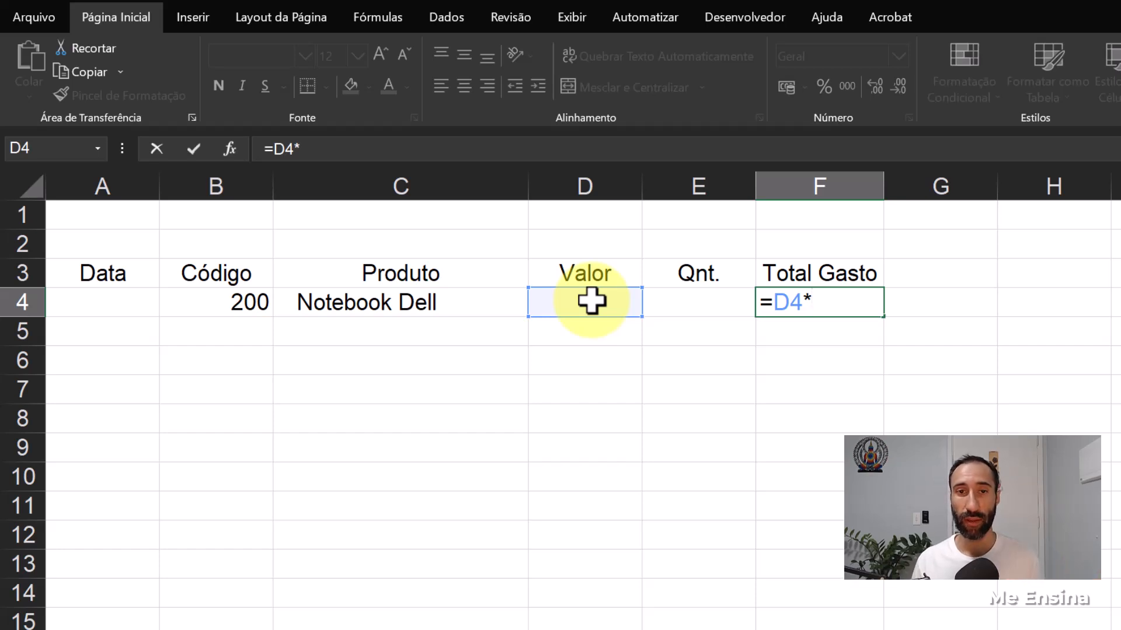
pyautogui.click(686, 299)
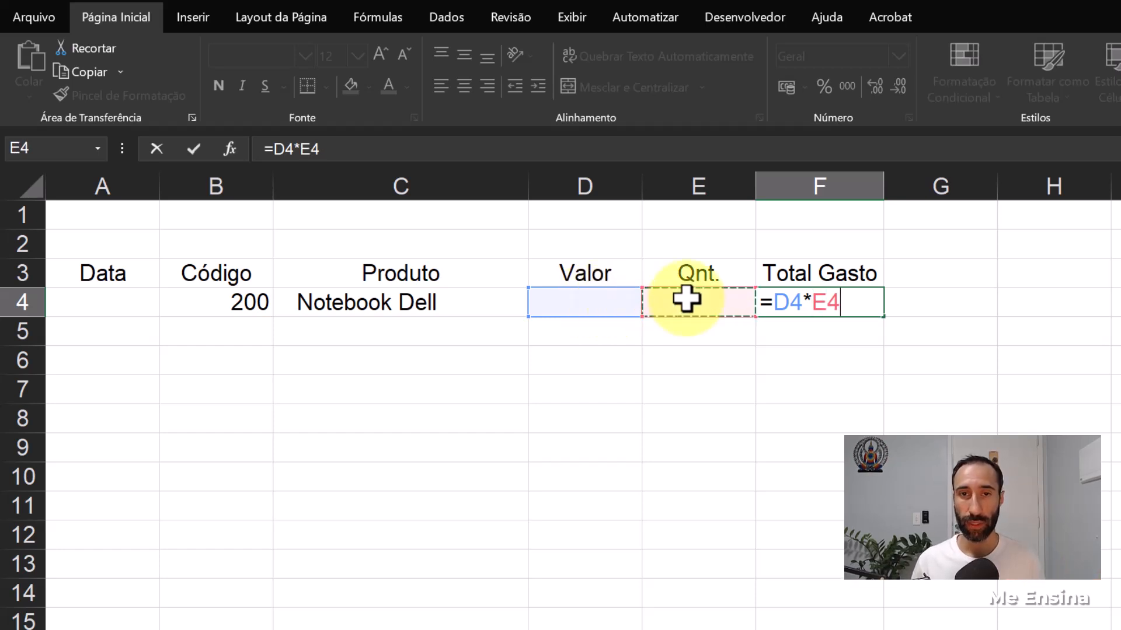
pyautogui.press('Return')
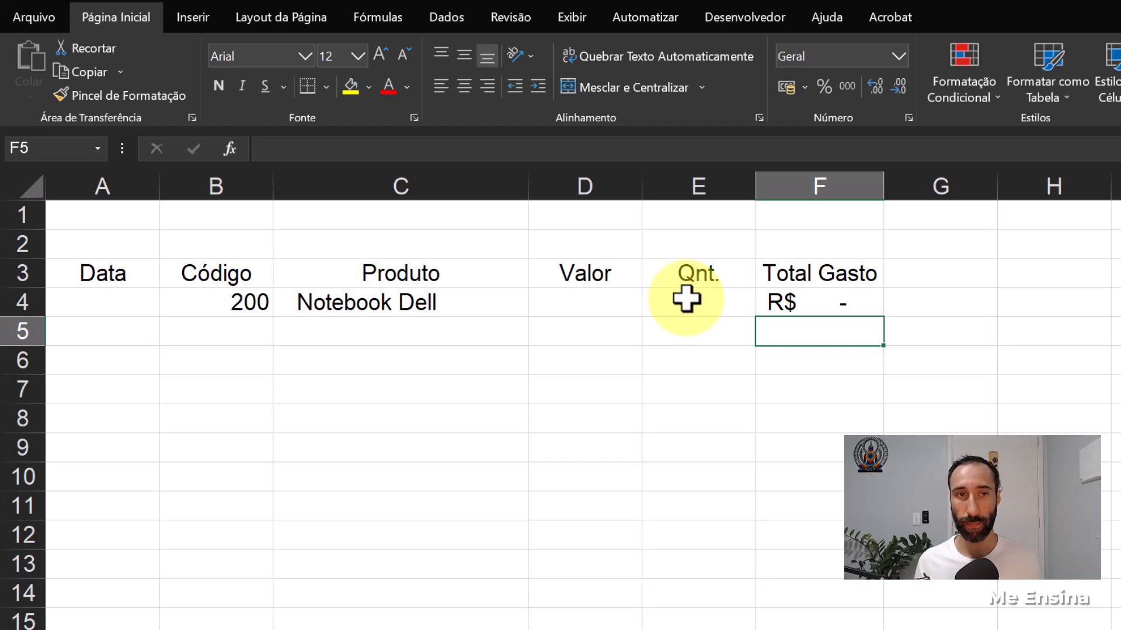
# - Enter the date 10/06 in A4 and format it as Data Abreviada
pyautogui.click(119, 305)
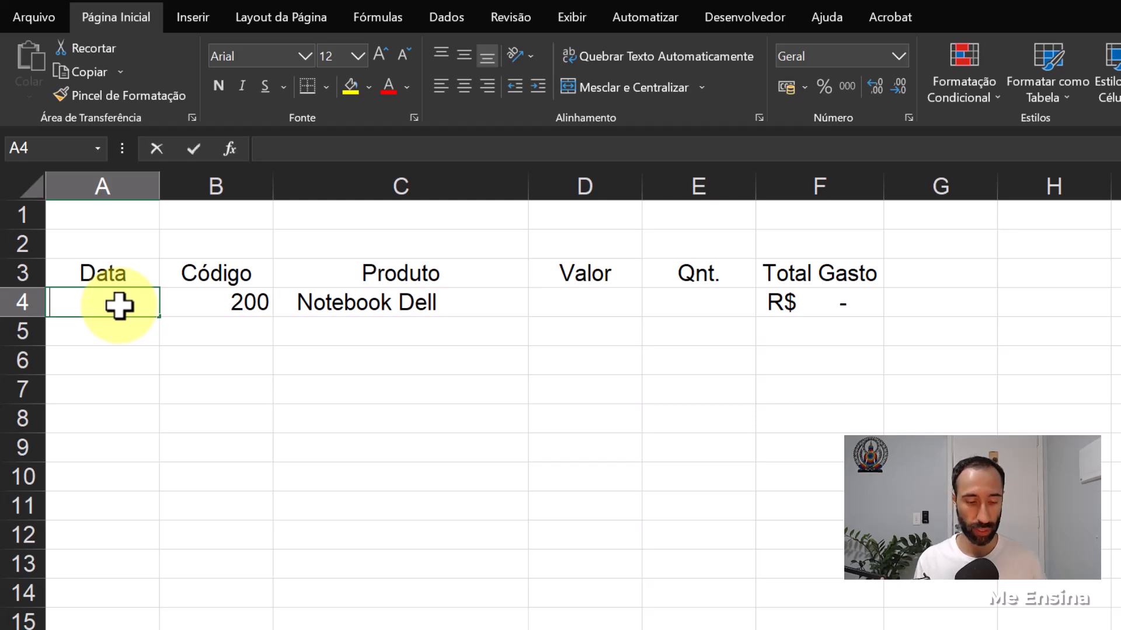
pyautogui.write('10/06')
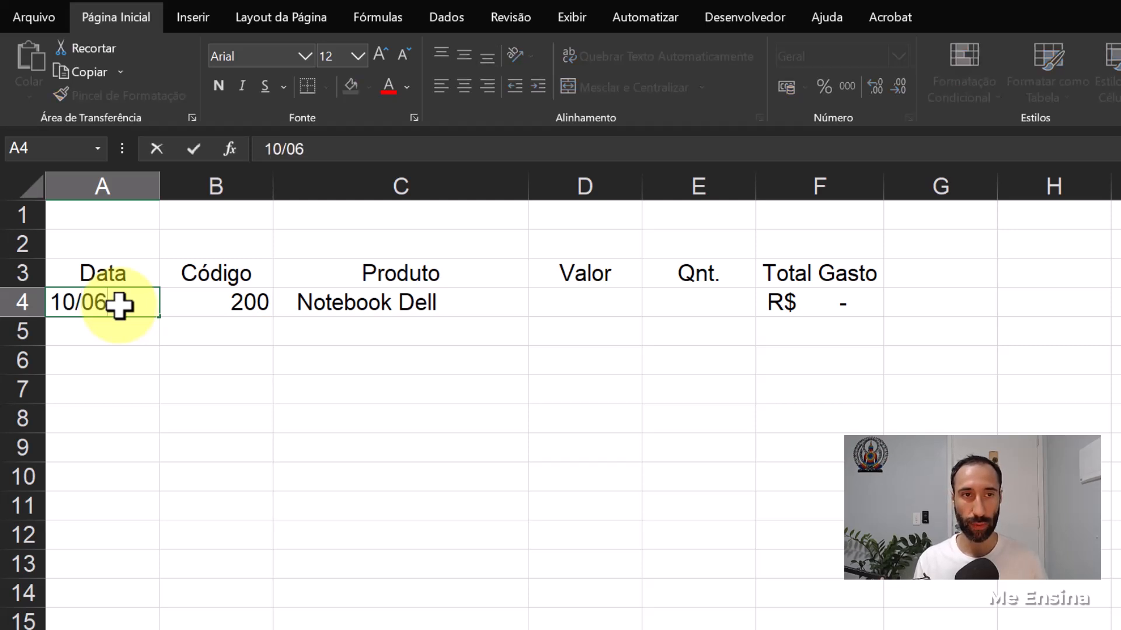
pyautogui.press('Return')
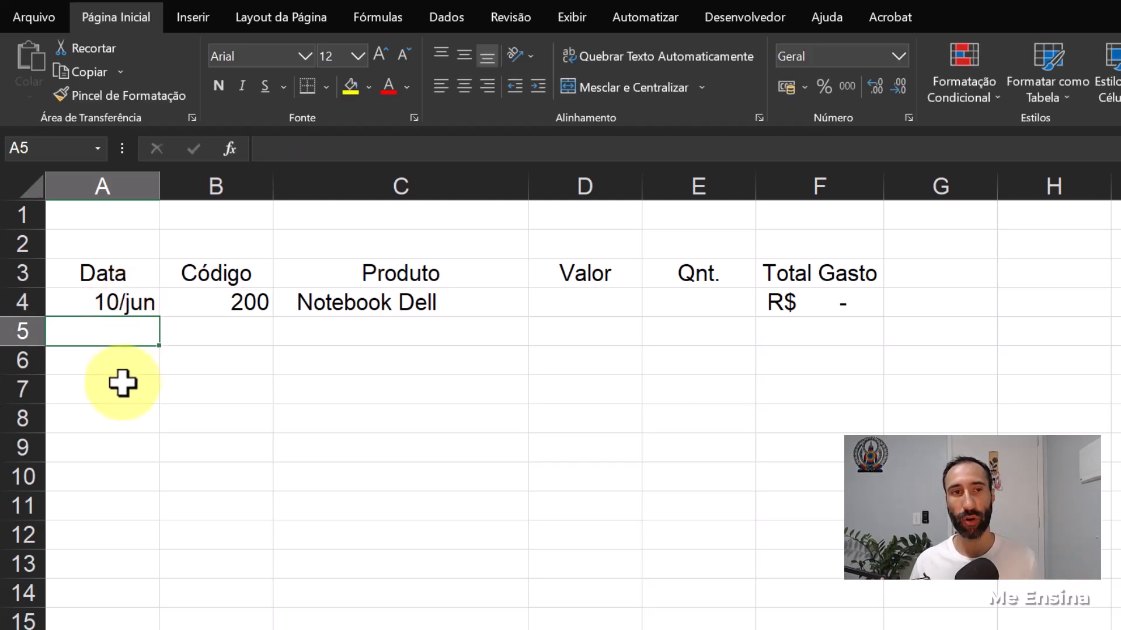
pyautogui.click(124, 301)
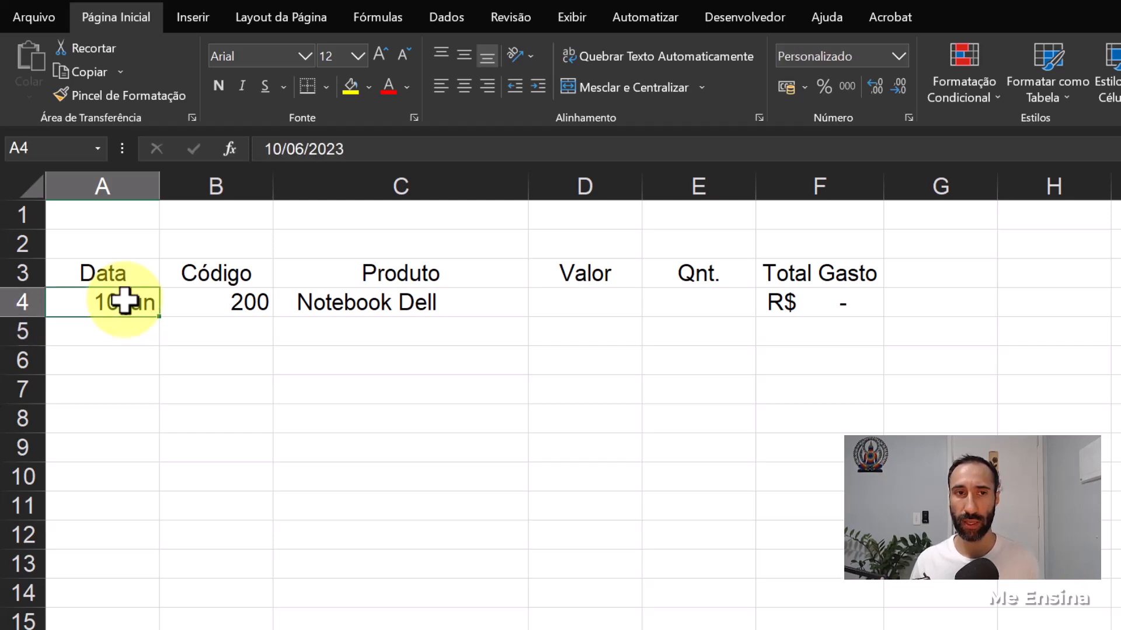
pyautogui.click(898, 56)
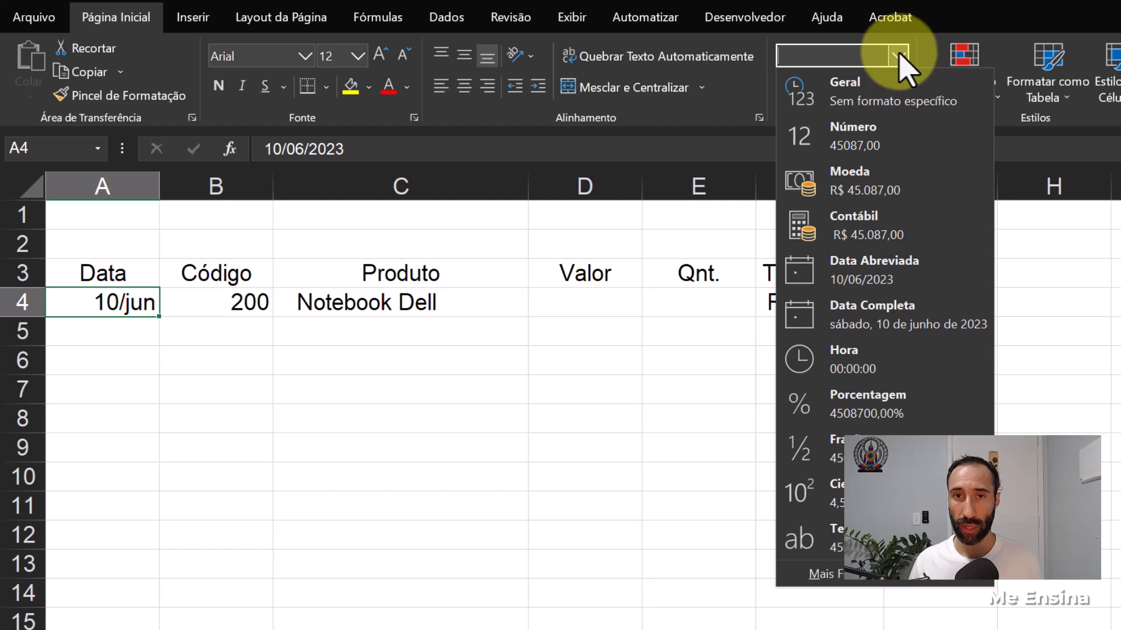
pyautogui.click(893, 275)
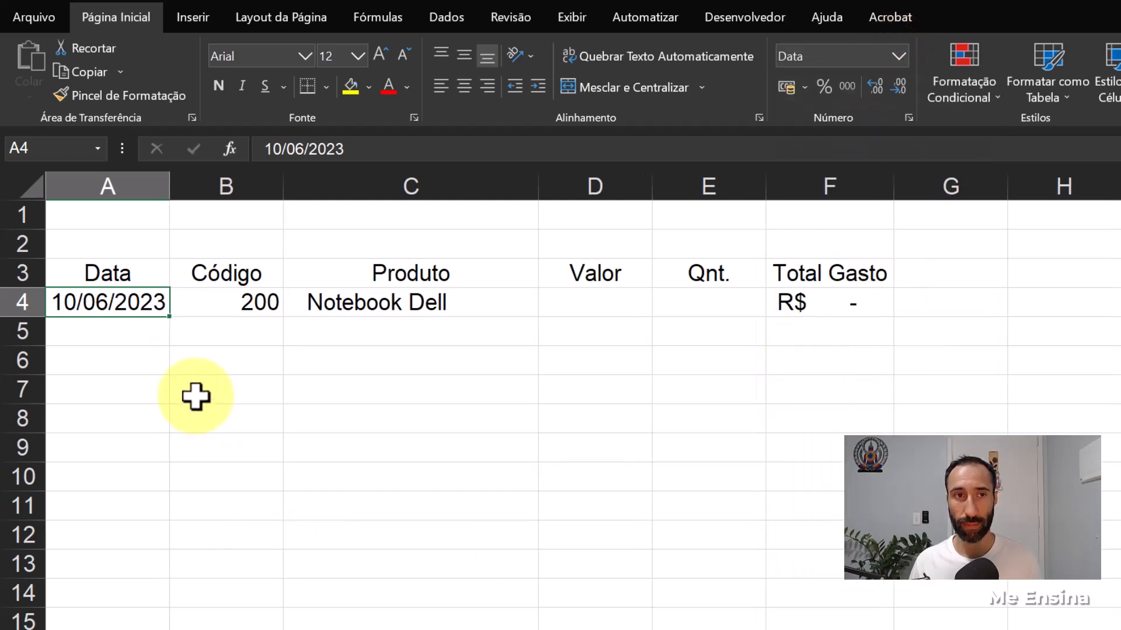
# - Widen the Data column slightly and center the product code in B4 horizontally
pyautogui.moveTo(182, 187); pyautogui.dragTo(190, 186)
pyautogui.doubleClick(194, 185)
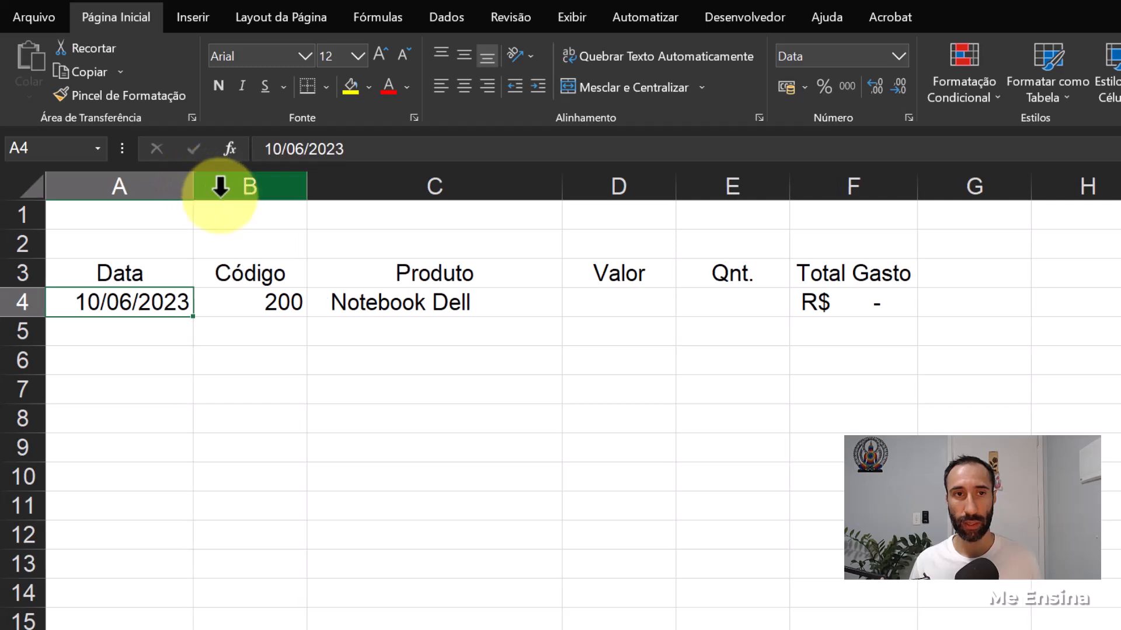
pyautogui.click(270, 301)
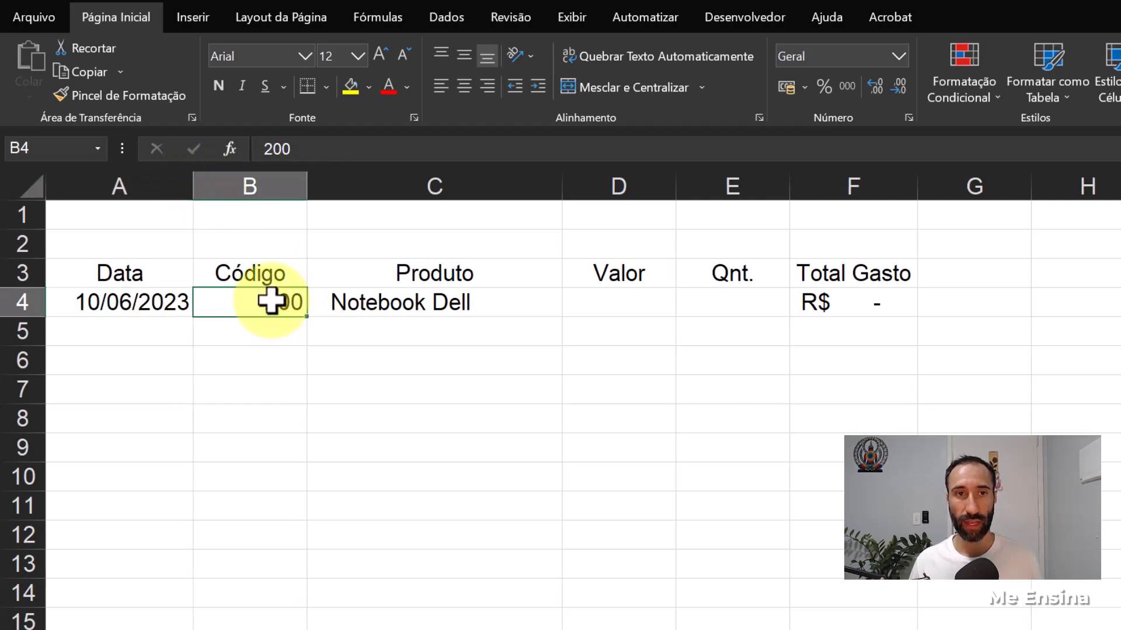
pyautogui.click(464, 87)
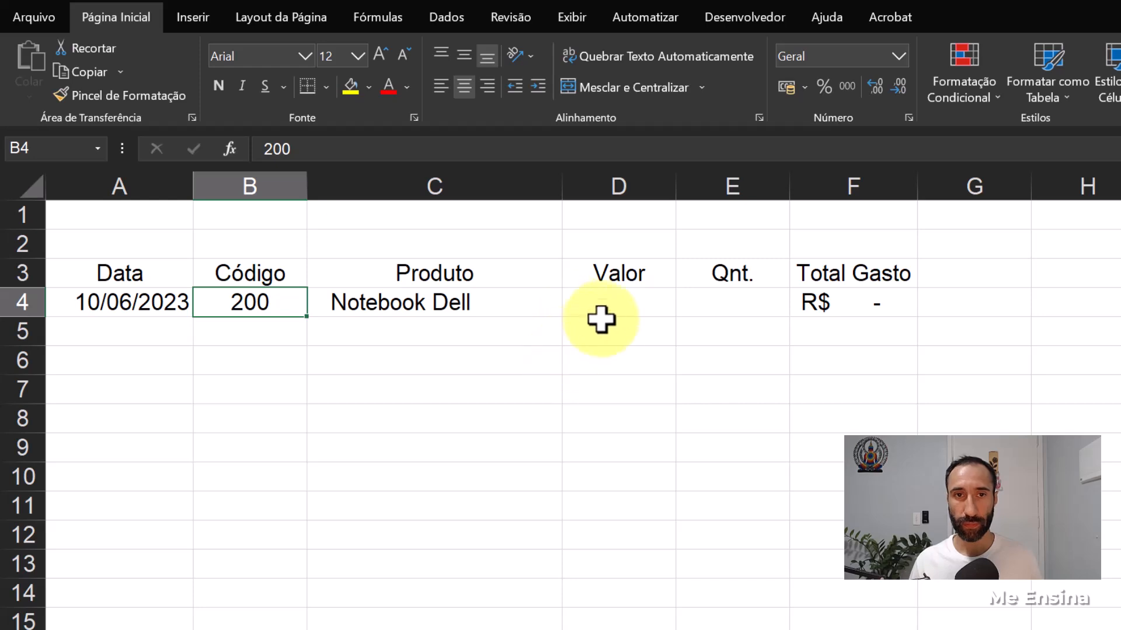
pyautogui.click(623, 304)
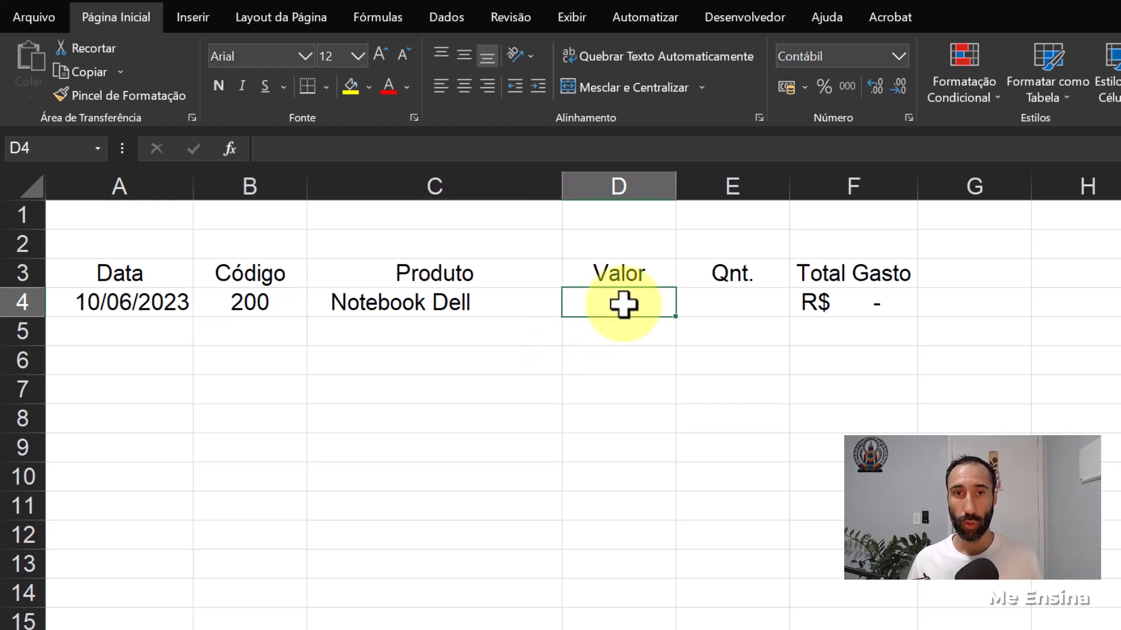
# - Convert the purchase range A3:F4 into a table, using row 3 as its headers
pyautogui.click(722, 300)
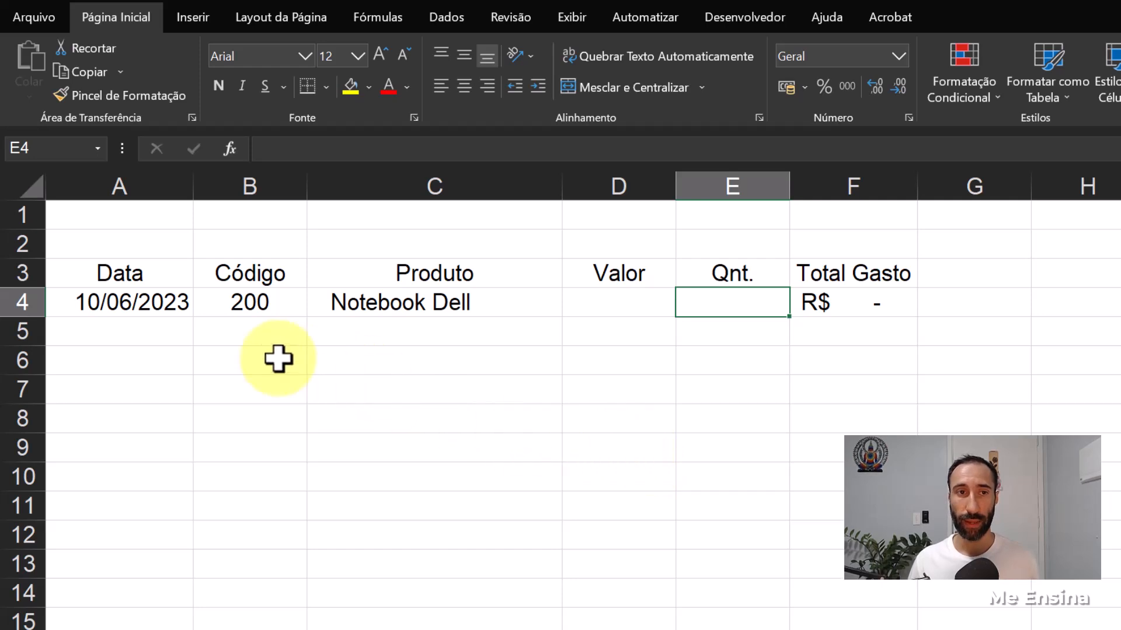
pyautogui.moveTo(127, 275); pyautogui.dragTo(824, 301)
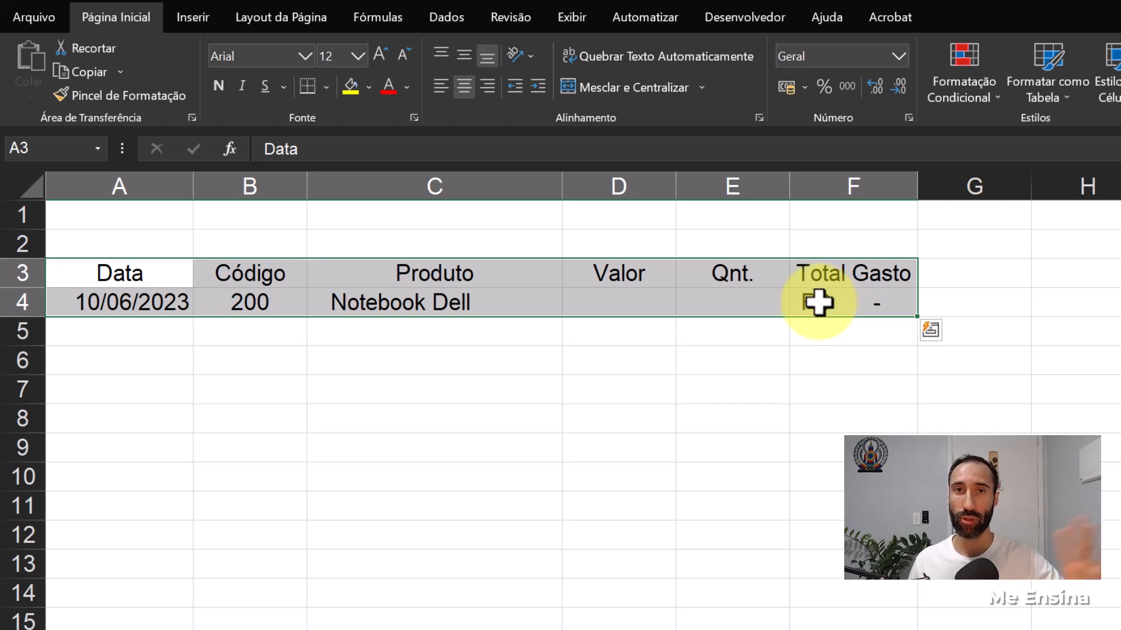
pyautogui.click(192, 17)
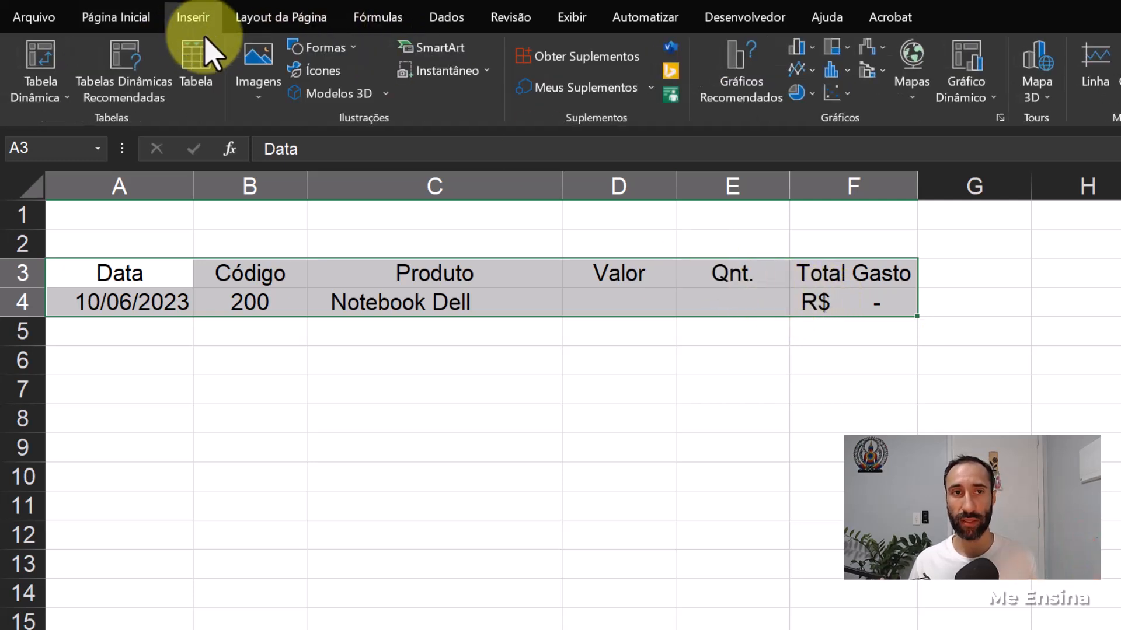
pyautogui.click(200, 69)
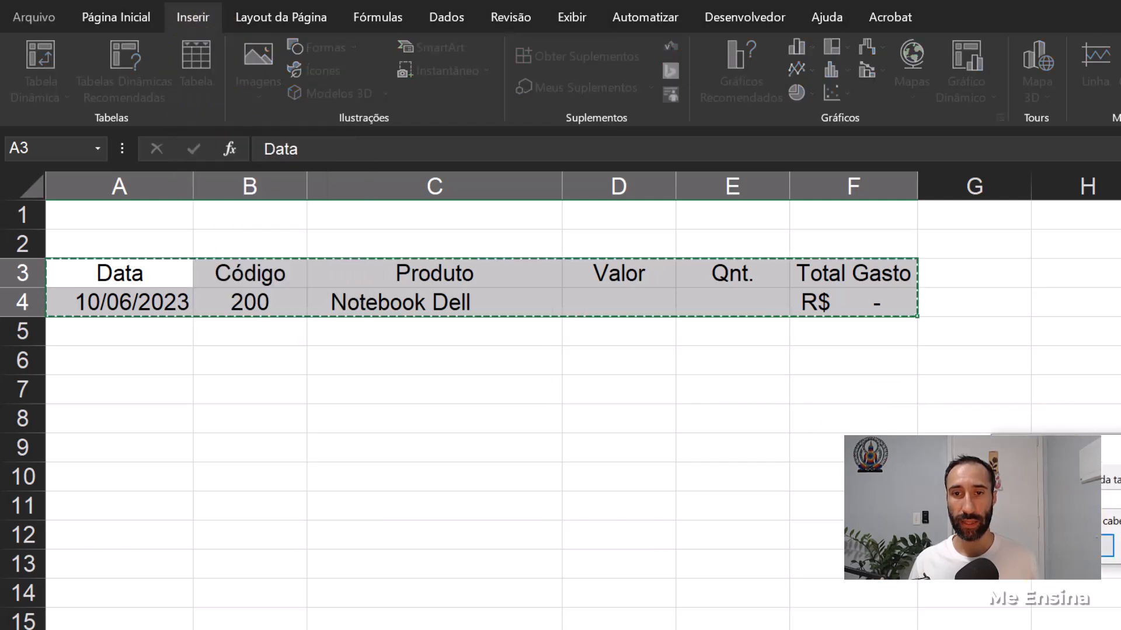
pyautogui.click(1088, 572)
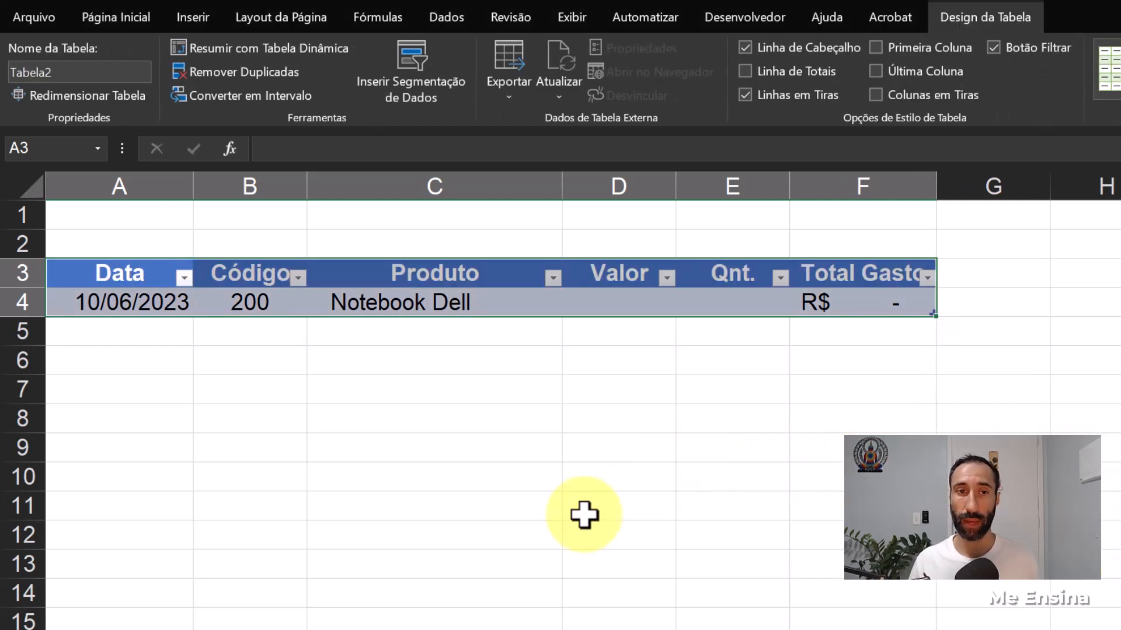
# - Add a second purchase row to the table by entering the date 10-06 in A5
pyautogui.click(137, 326)
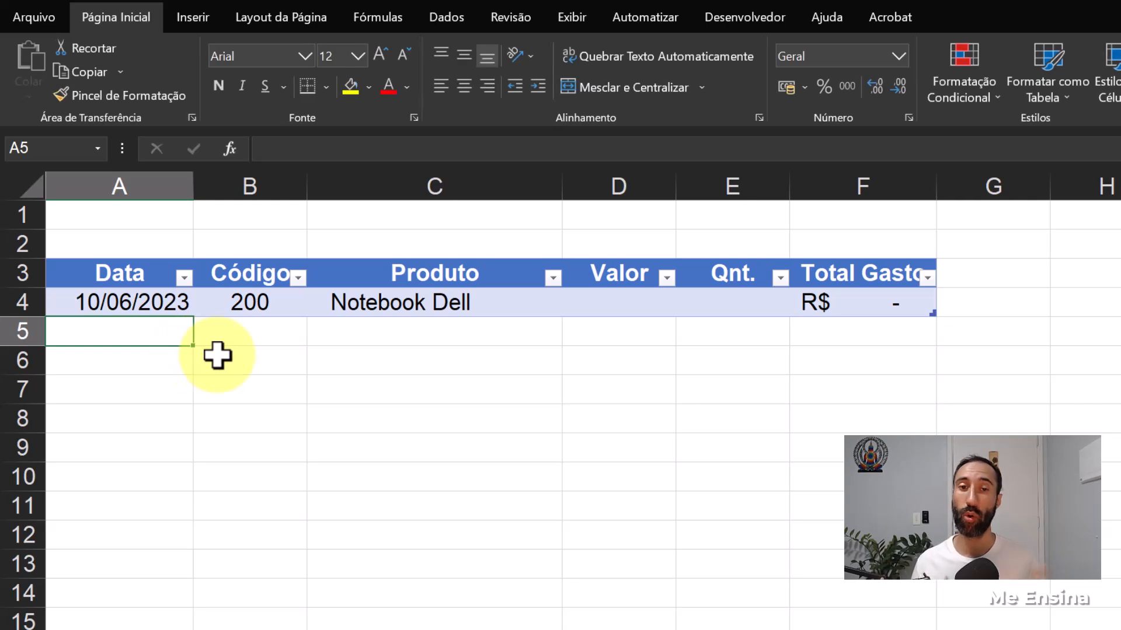
pyautogui.write('10')
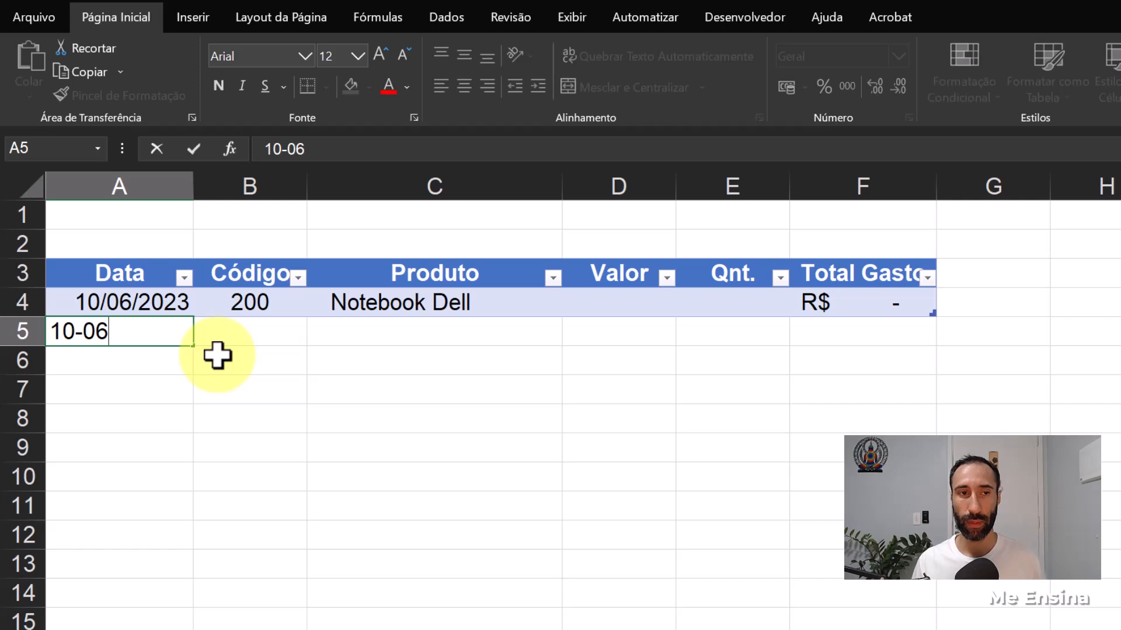
pyautogui.write('-06')
pyautogui.press('Return')
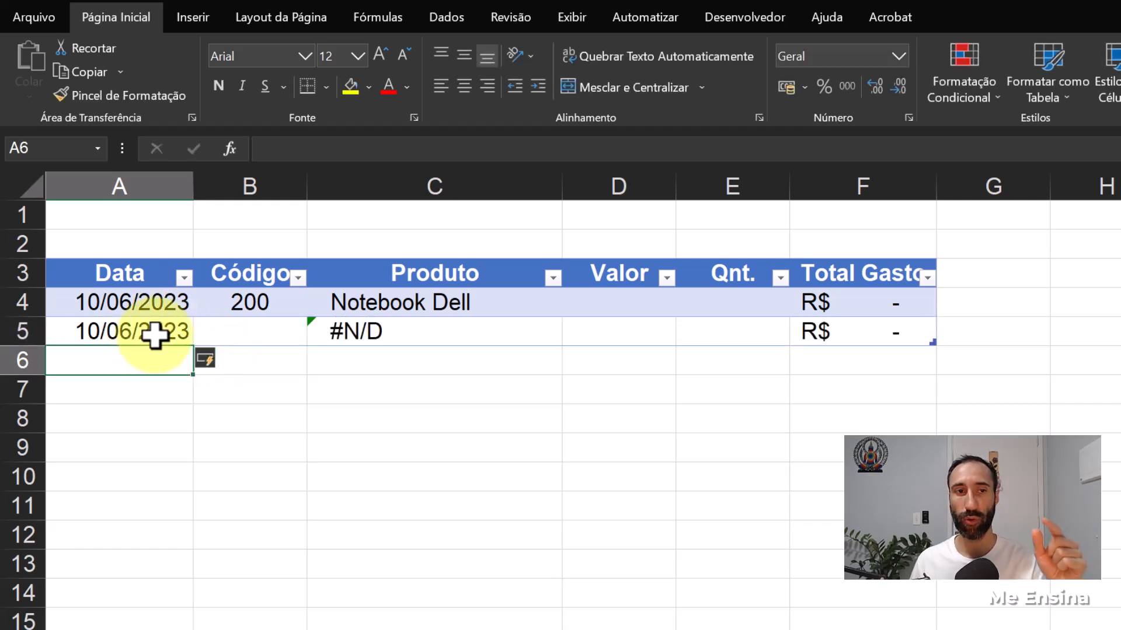
# - Center the two purchase dates in A4:A5 horizontally
pyautogui.moveTo(155, 307); pyautogui.dragTo(144, 360)
pyautogui.click(126, 254)
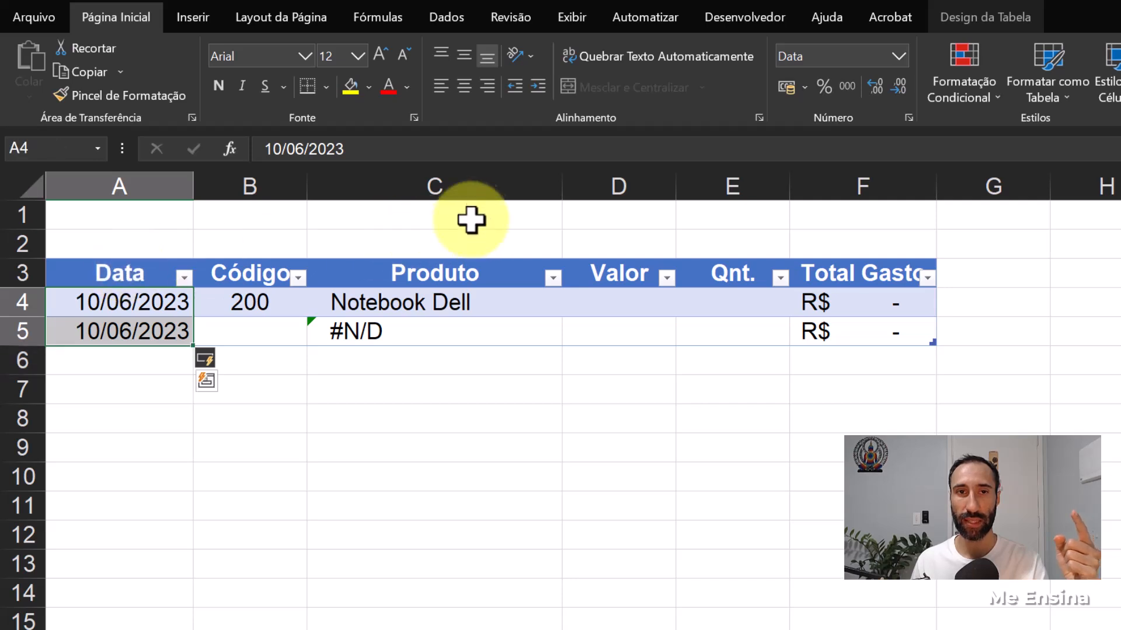
pyautogui.click(464, 88)
pyautogui.click(136, 328)
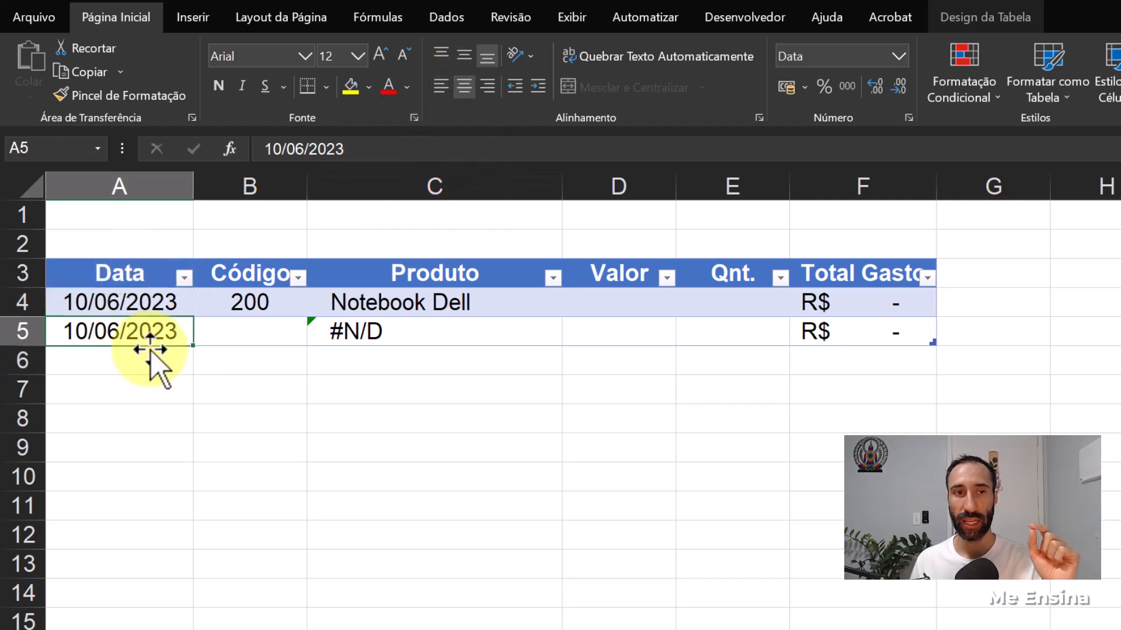
# - Enter product code 202 in B5 and widen the Produto column to fit the full product name
pyautogui.click(228, 339)
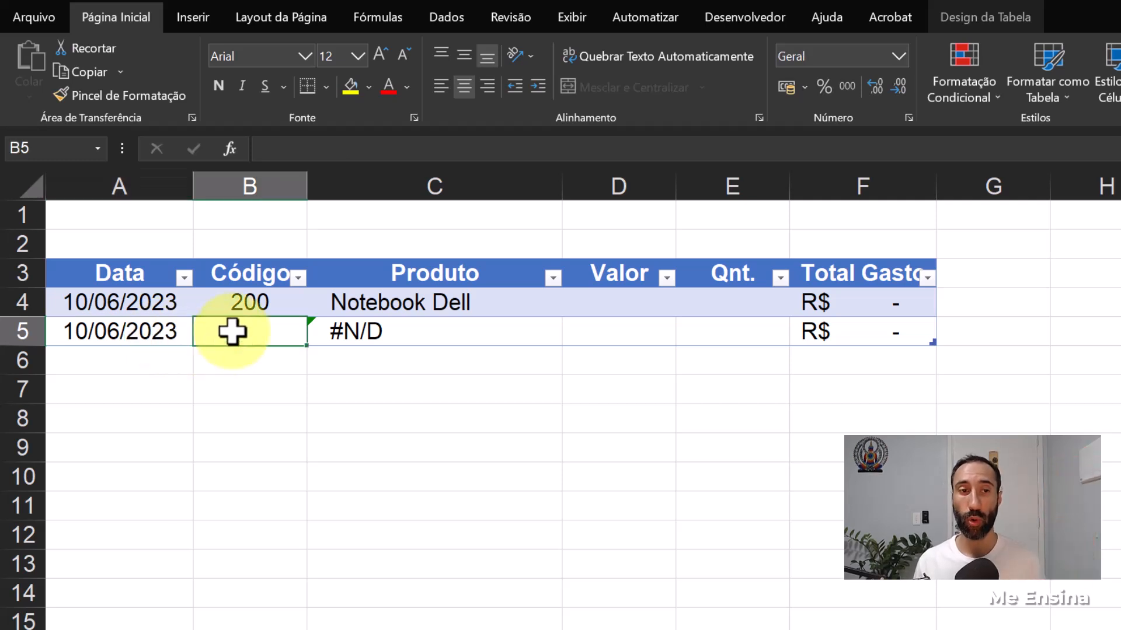
pyautogui.click(415, 333)
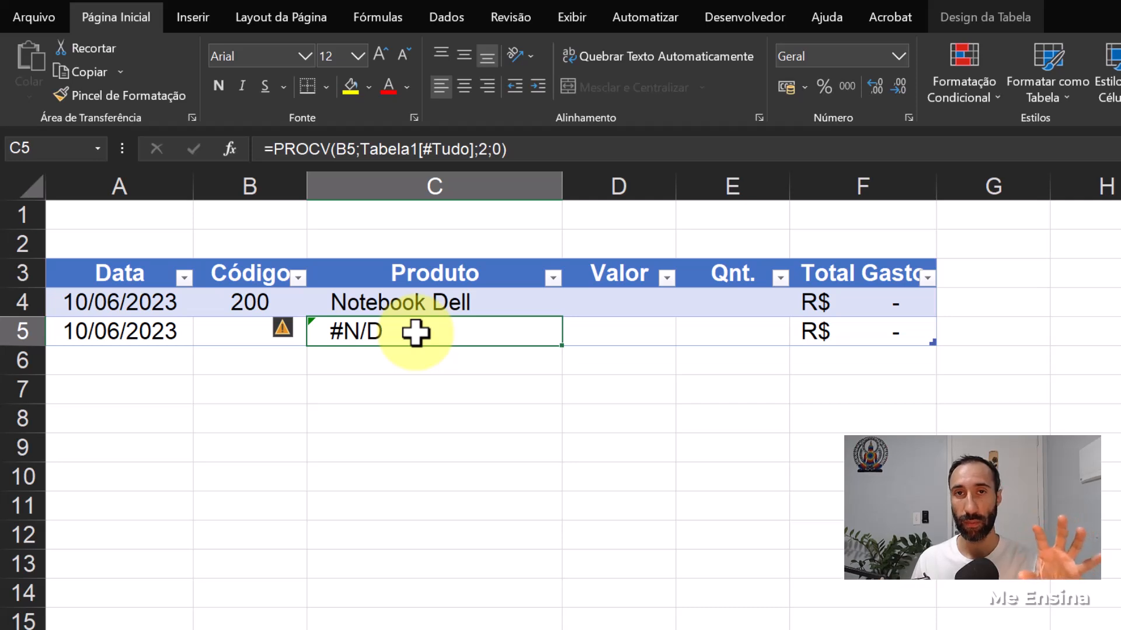
pyautogui.click(255, 335)
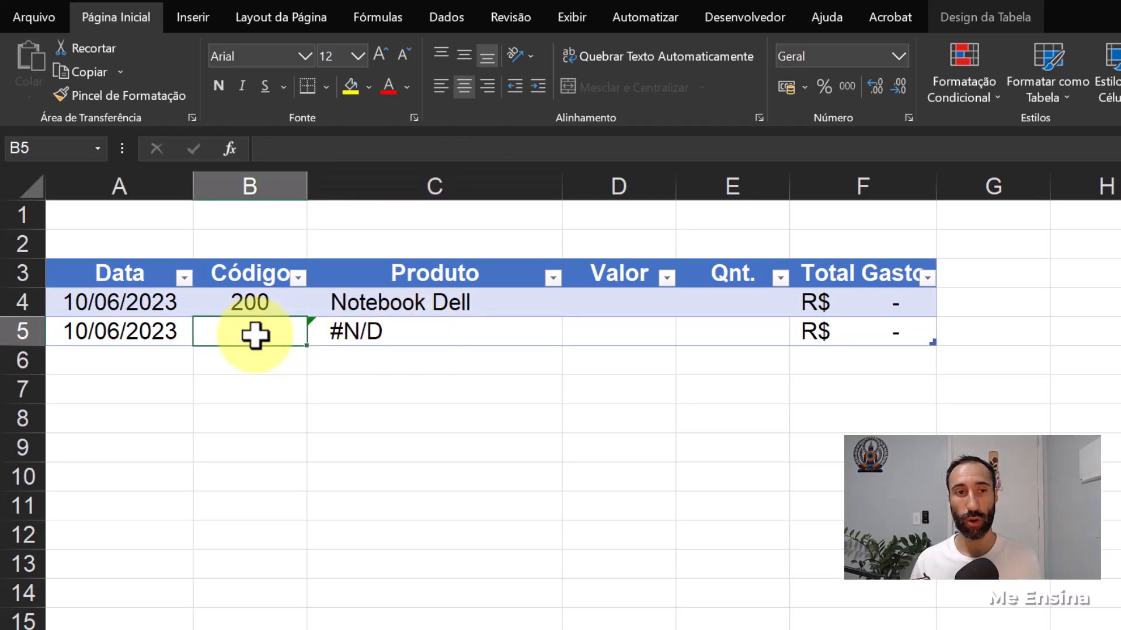
pyautogui.doubleClick(255, 335)
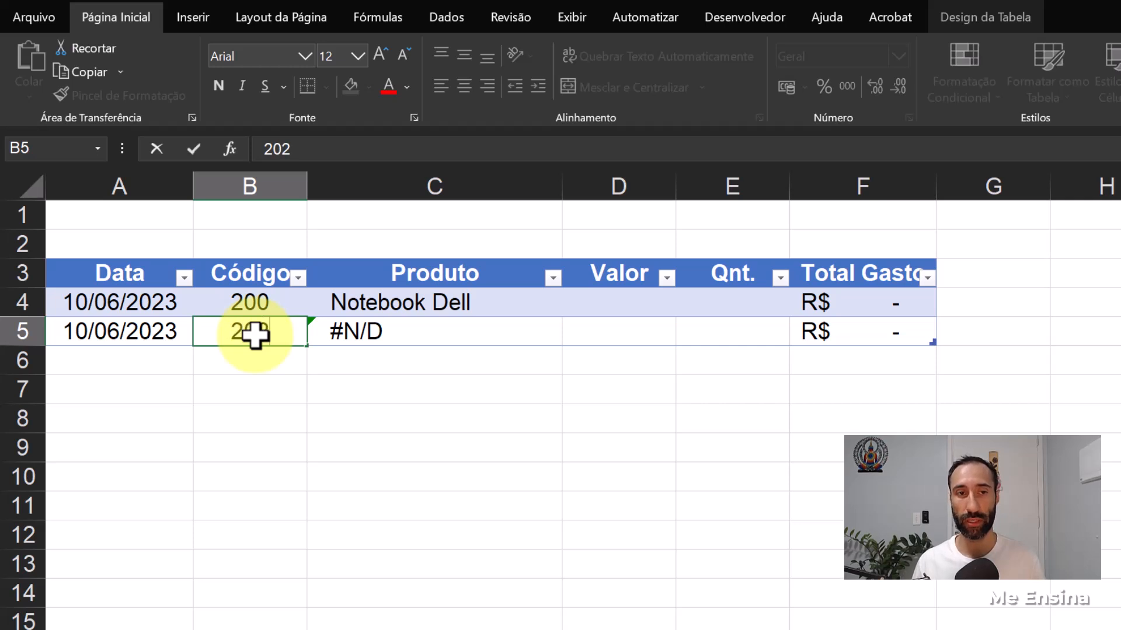
pyautogui.press('Return')
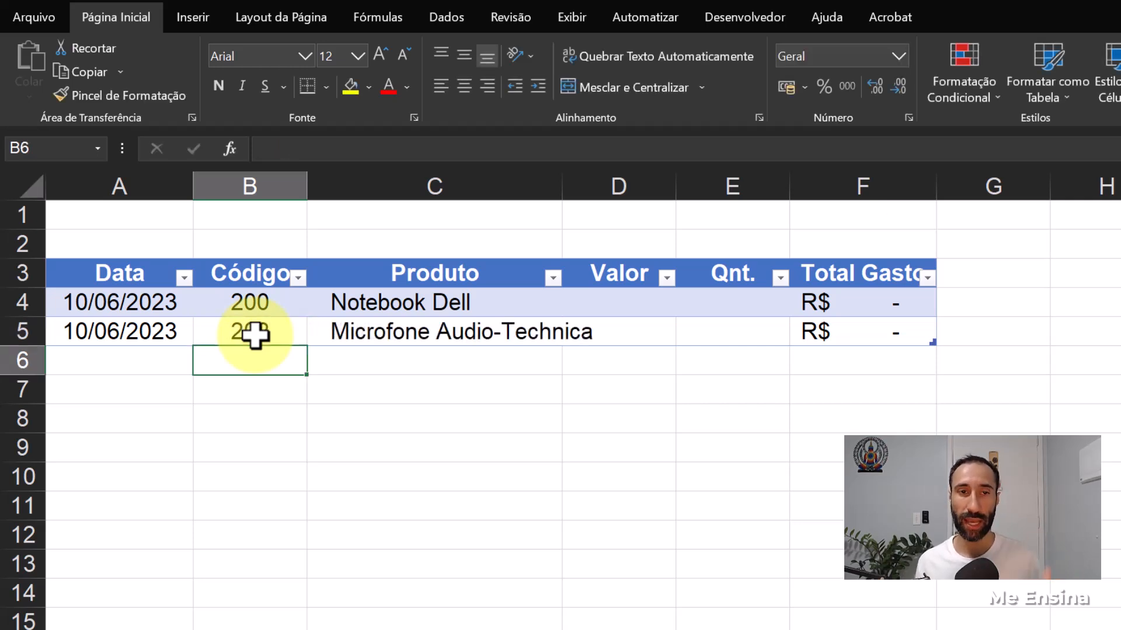
pyautogui.moveTo(563, 173); pyautogui.dragTo(642, 183)
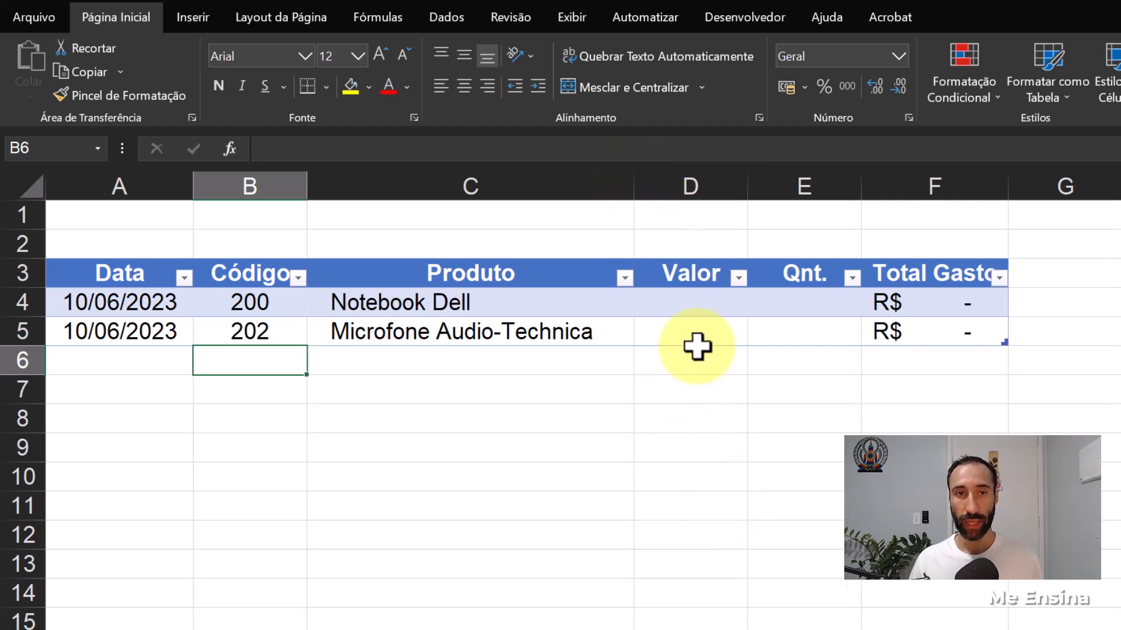
# - Enter the value 5000 for the notebook in D4 and widen the Valor column slightly
pyautogui.click(705, 308)
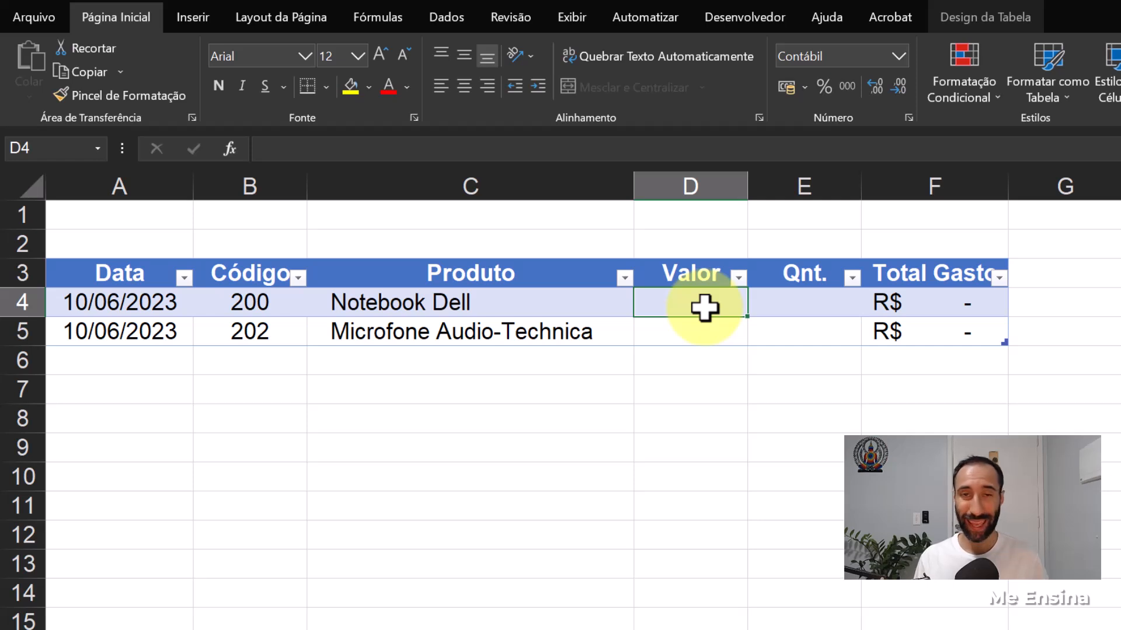
pyautogui.write('500')
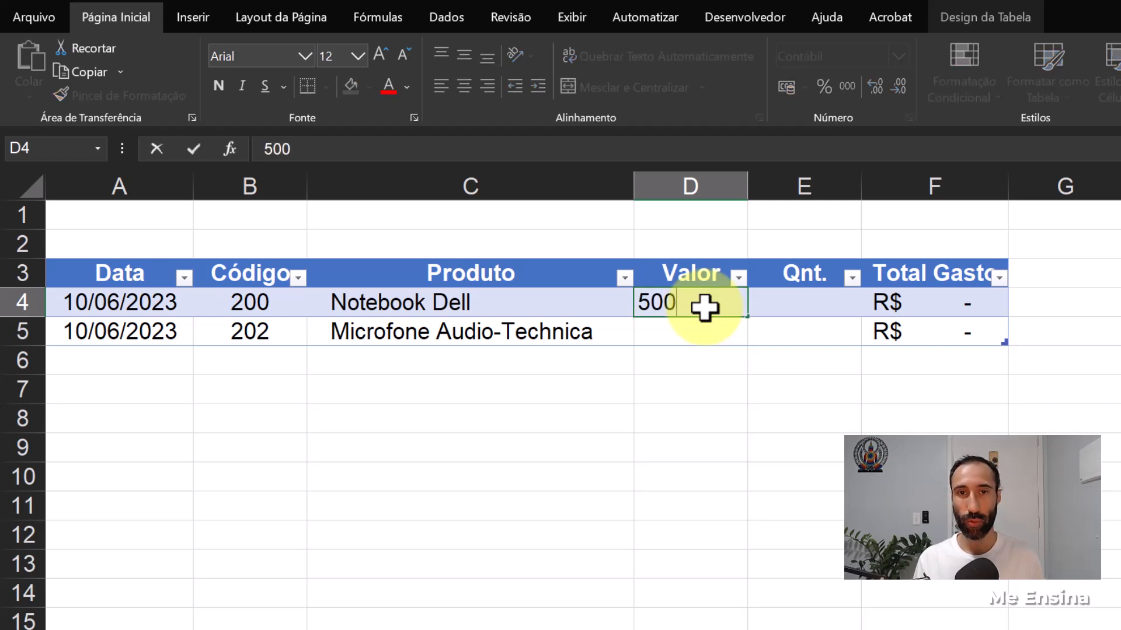
pyautogui.write('0')
pyautogui.press('Return')
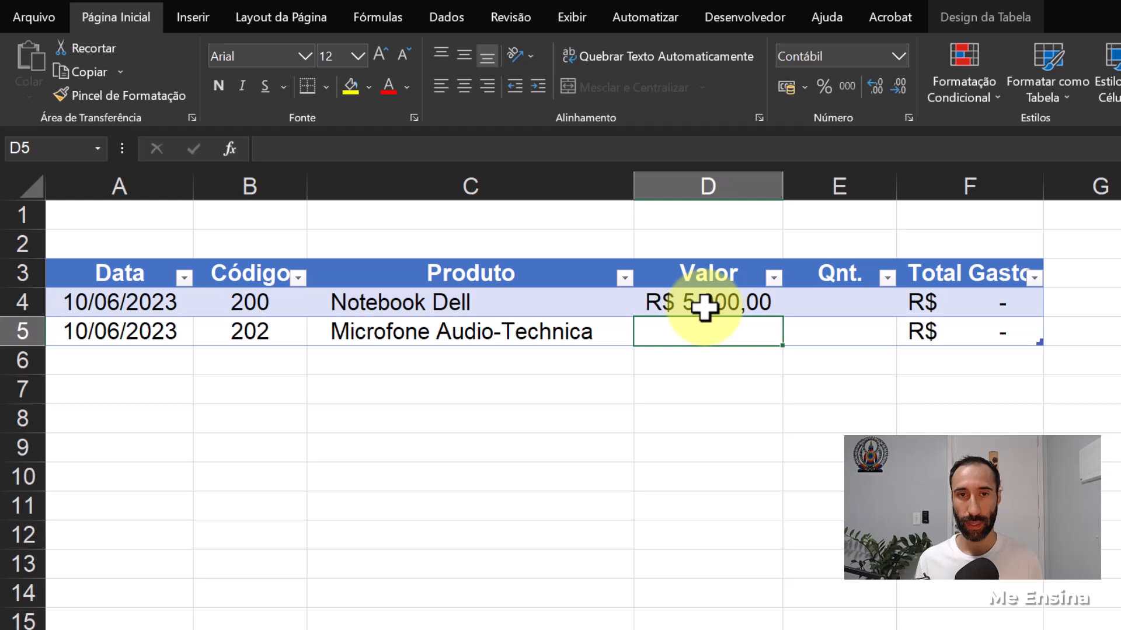
pyautogui.click(732, 304)
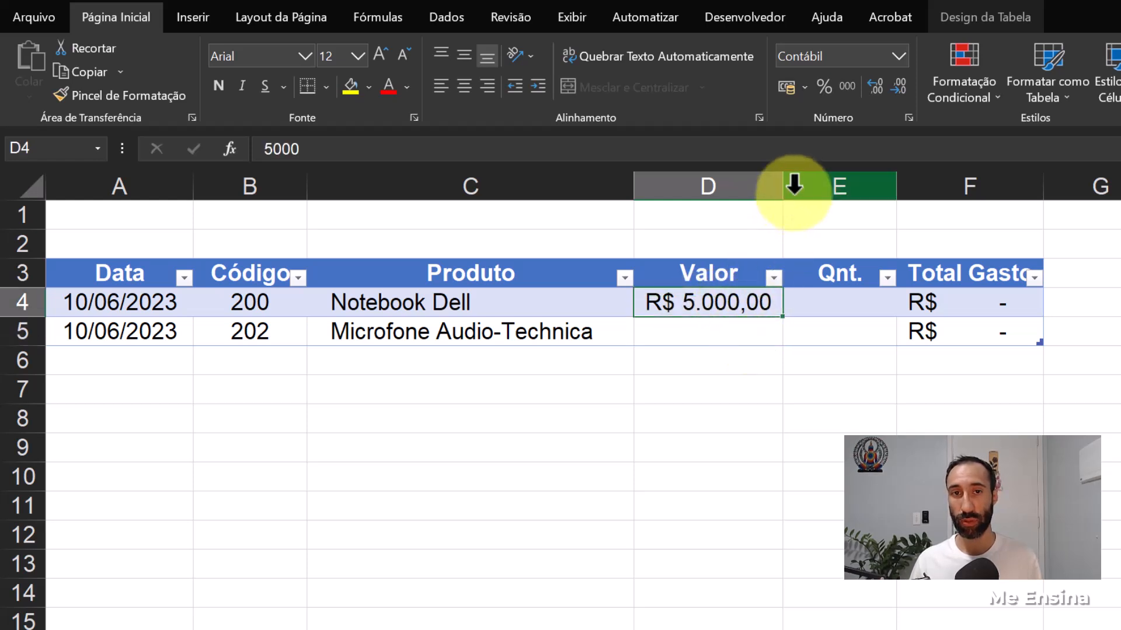
pyautogui.moveTo(784, 183); pyautogui.dragTo(809, 185)
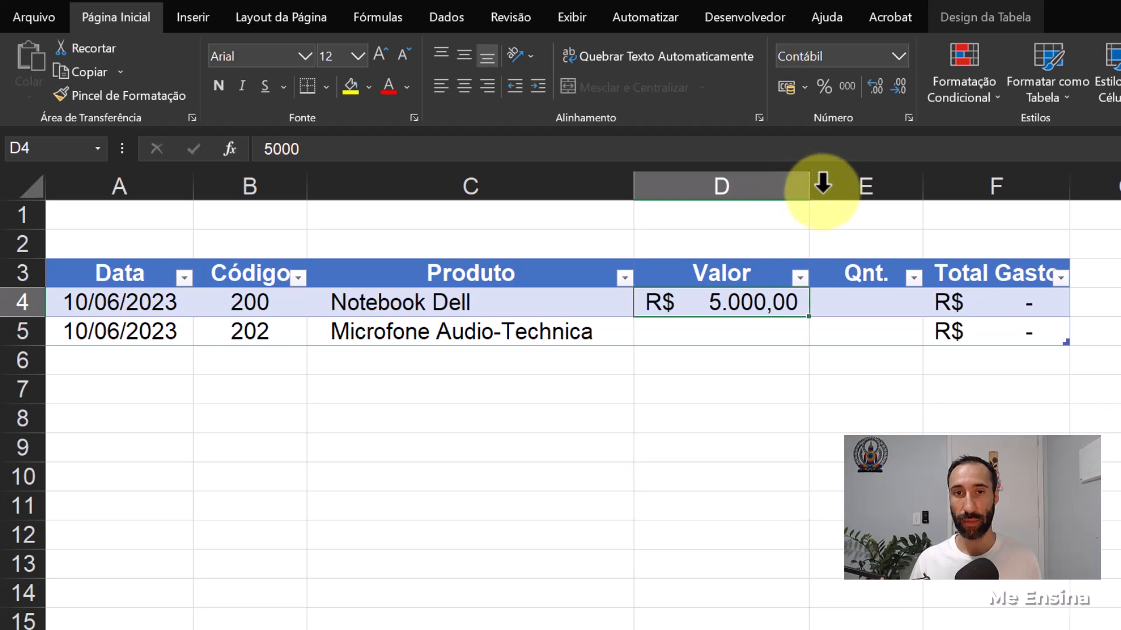
# - Enter a quantity of 10 in E4 and widen the Total Gasto column so its amounts fit
pyautogui.click(871, 307)
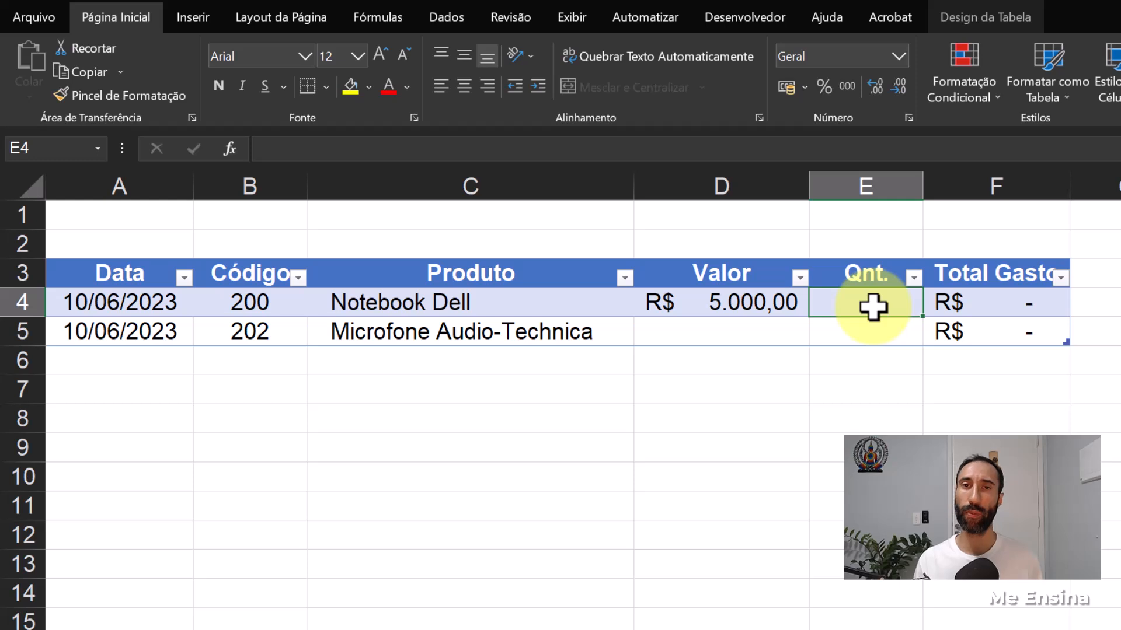
pyautogui.write('10')
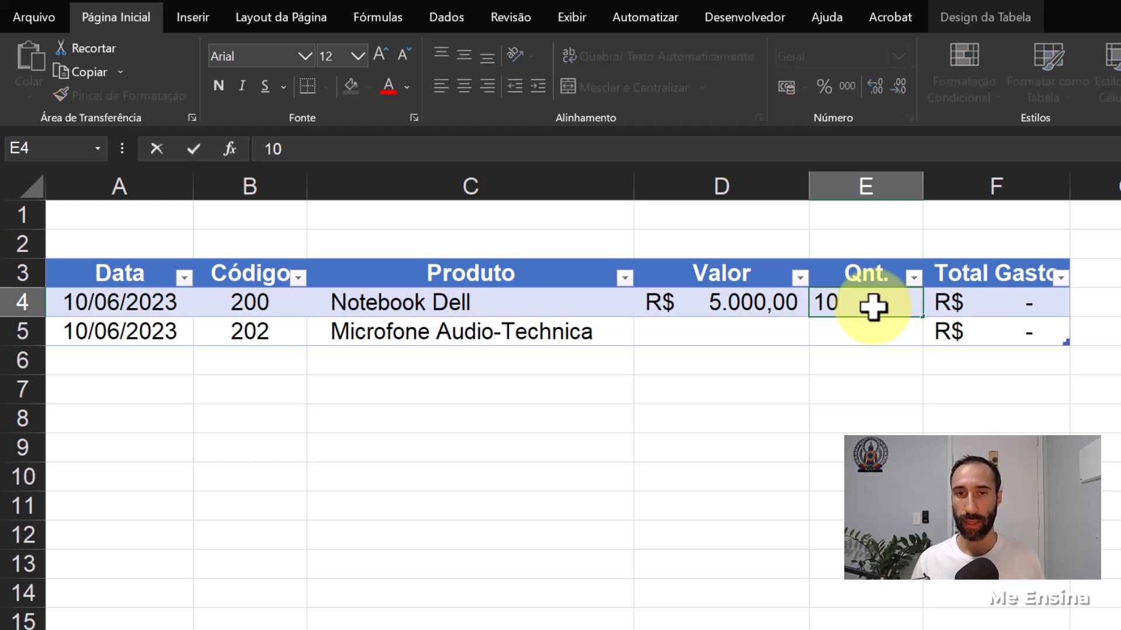
pyautogui.press('Return')
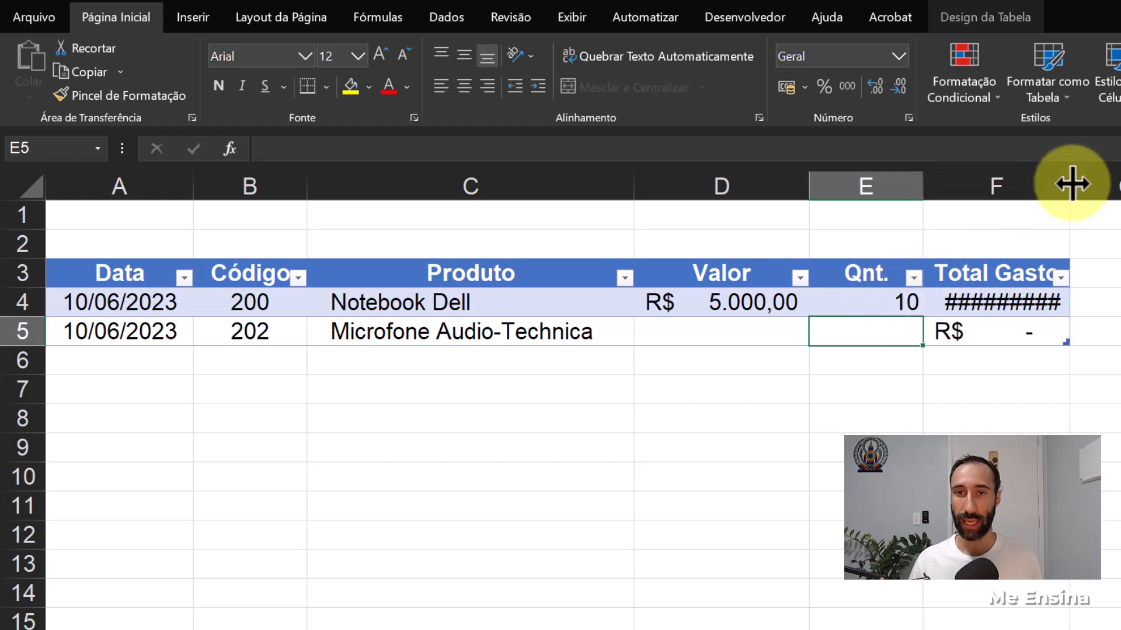
pyautogui.moveTo(1073, 182)
pyautogui.mouseDown()
pyautogui.moveTo(1115, 178)
pyautogui.moveTo(1070, 171)
pyautogui.moveTo(1082, 172)
pyautogui.mouseUp()
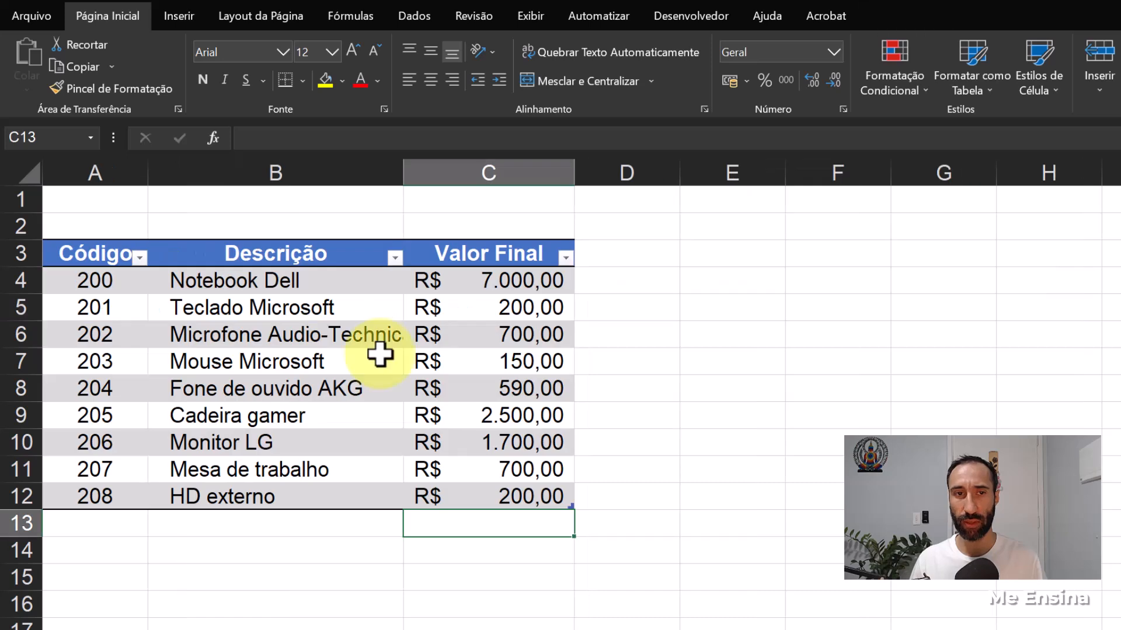
# - Check the sale prices in the Produtos sheet, and enter value 500 and quantity 30 for the microphone in row 5 of Compras
pyautogui.click(482, 286)
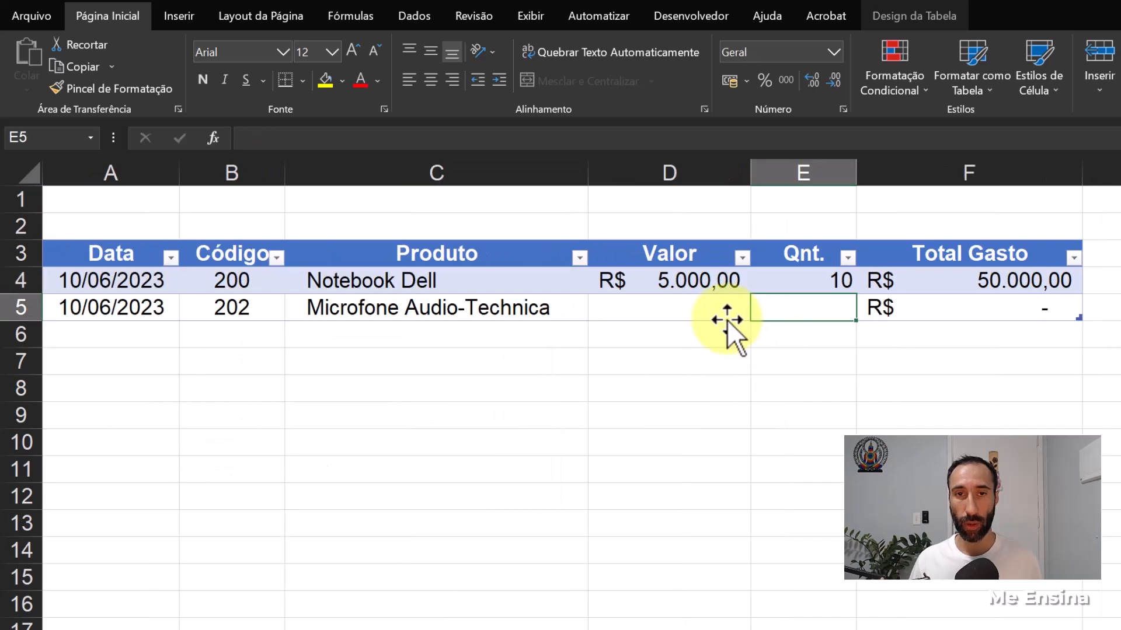
pyautogui.click(726, 318)
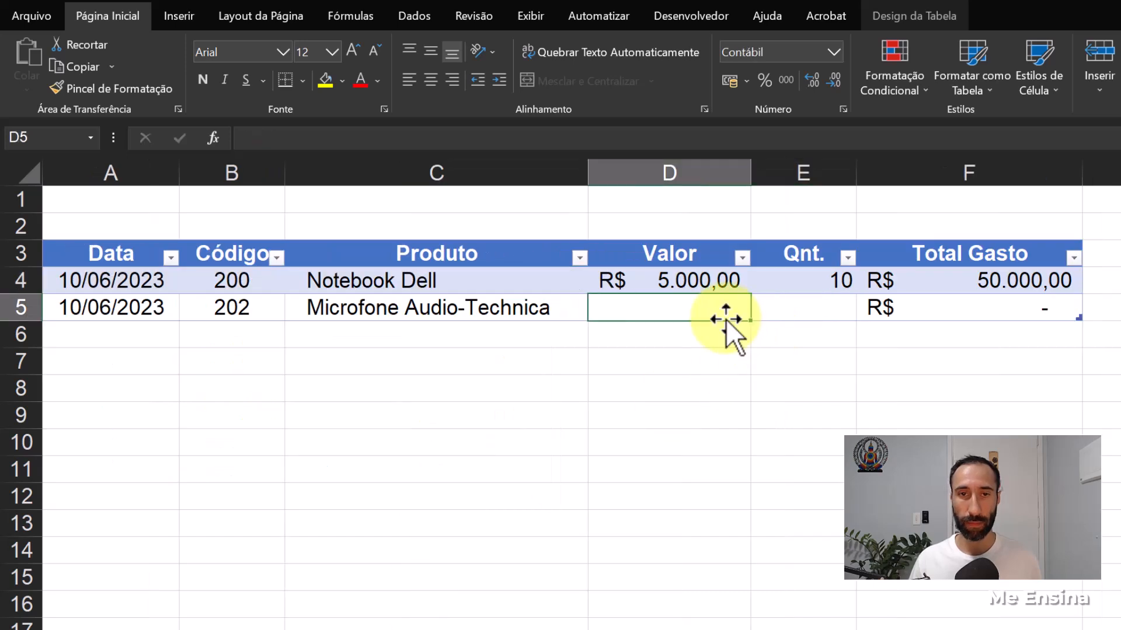
pyautogui.write('500')
pyautogui.press('Return')
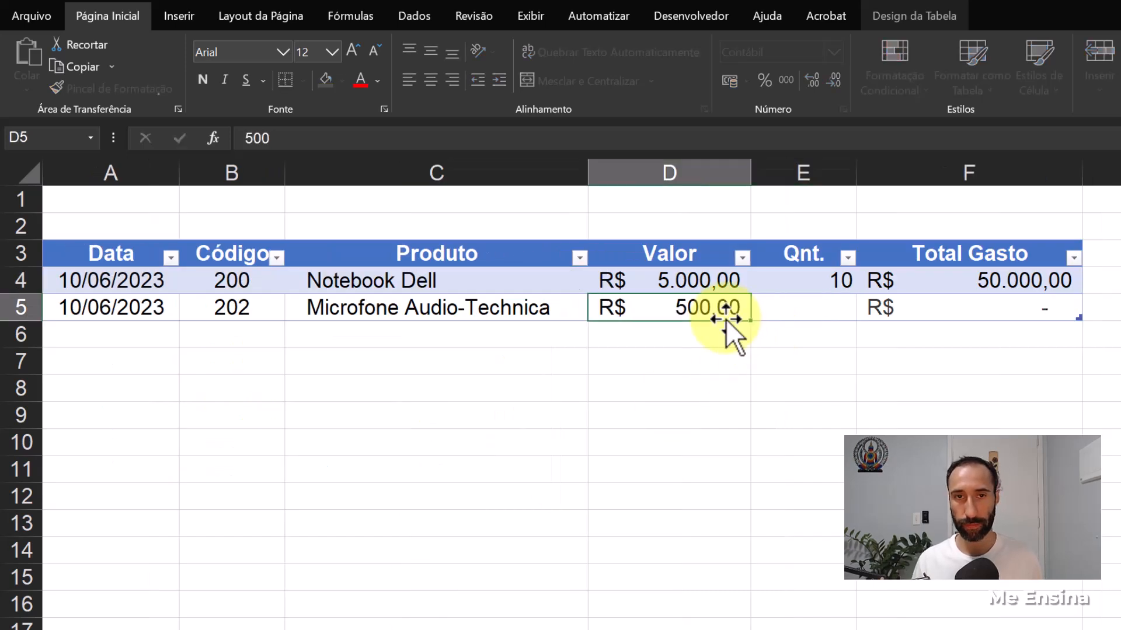
pyautogui.click(806, 304)
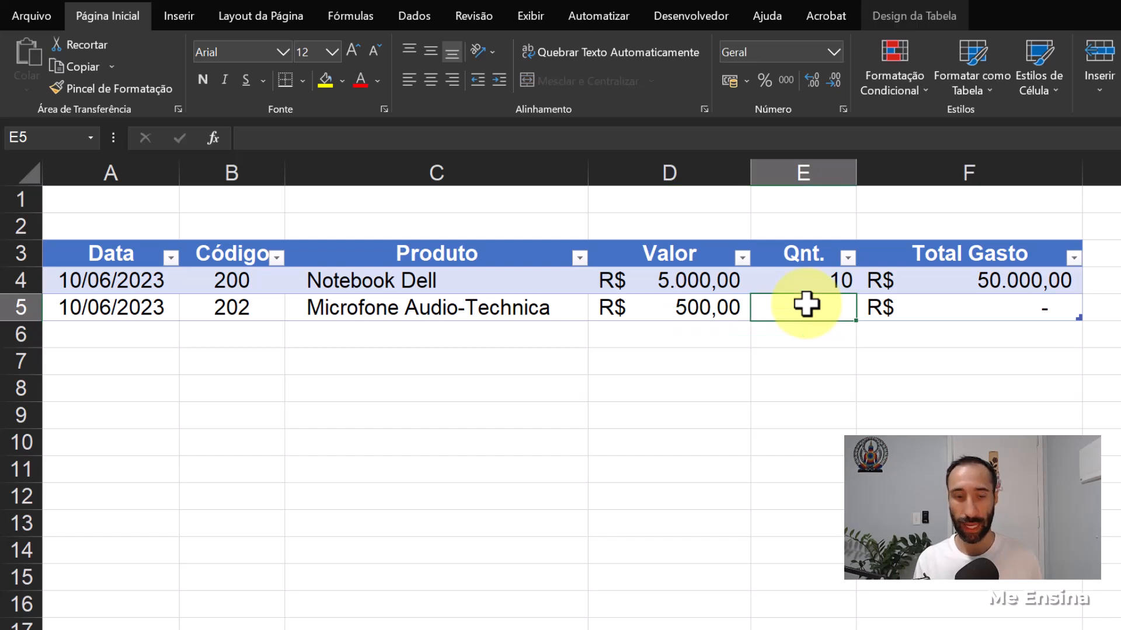
pyautogui.write('30')
pyautogui.press('Return')
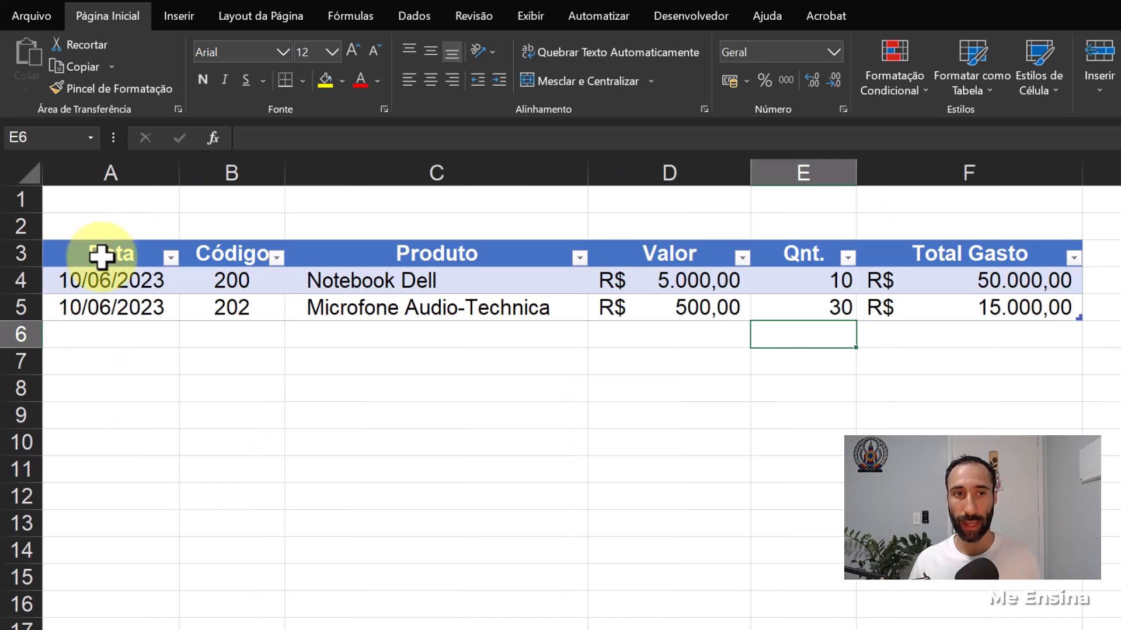
# - Apply the medium table style with a blue header and grey banded rows to the Compras table
pyautogui.moveTo(99, 250); pyautogui.dragTo(905, 285)
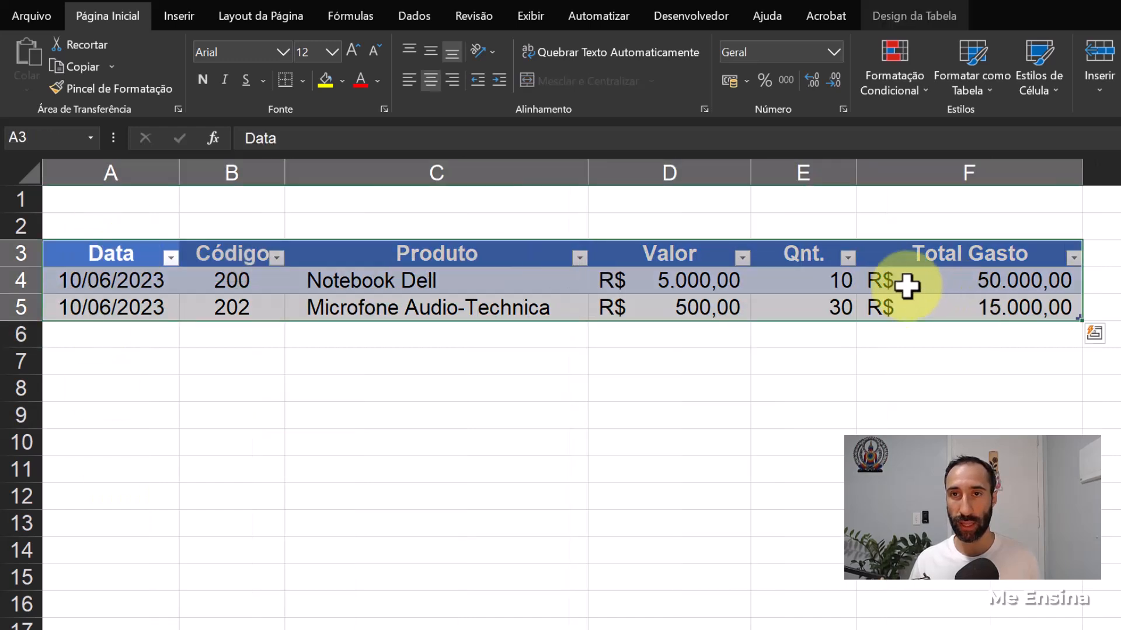
pyautogui.click(905, 15)
pyautogui.click(1120, 86)
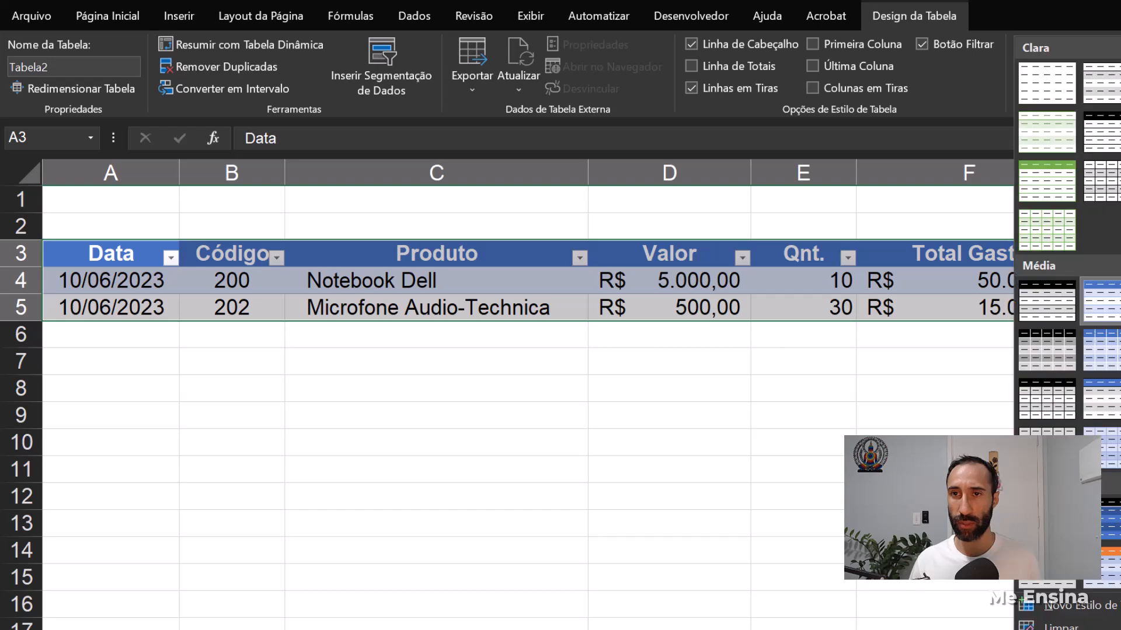
pyautogui.click(1109, 404)
pyautogui.click(940, 411)
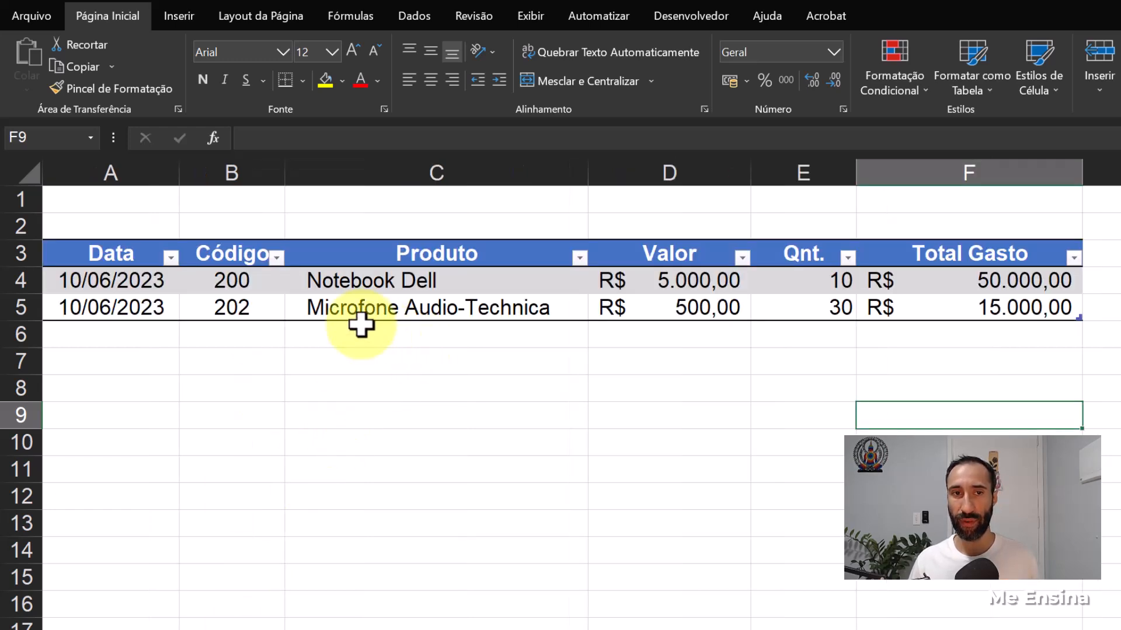
# - Copy the codes and products in B4:C5 of Compras and paste them at B4 of the Vendas sheet
pyautogui.moveTo(246, 282); pyautogui.dragTo(461, 300)
pyautogui.hotkey('ctrl', 'c')
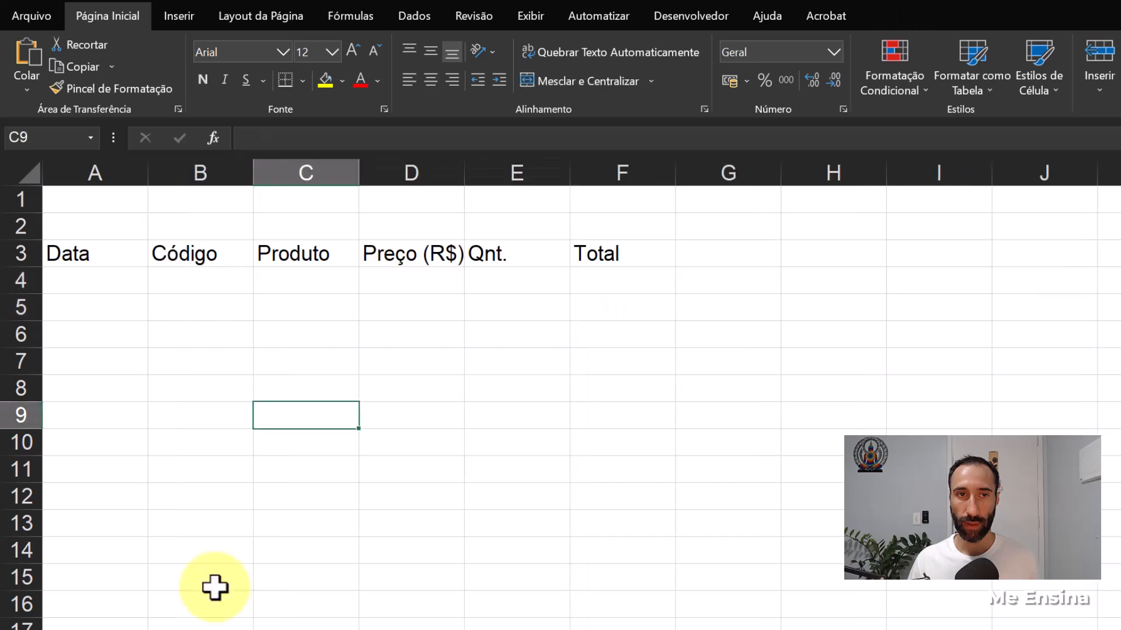
pyautogui.click(197, 278)
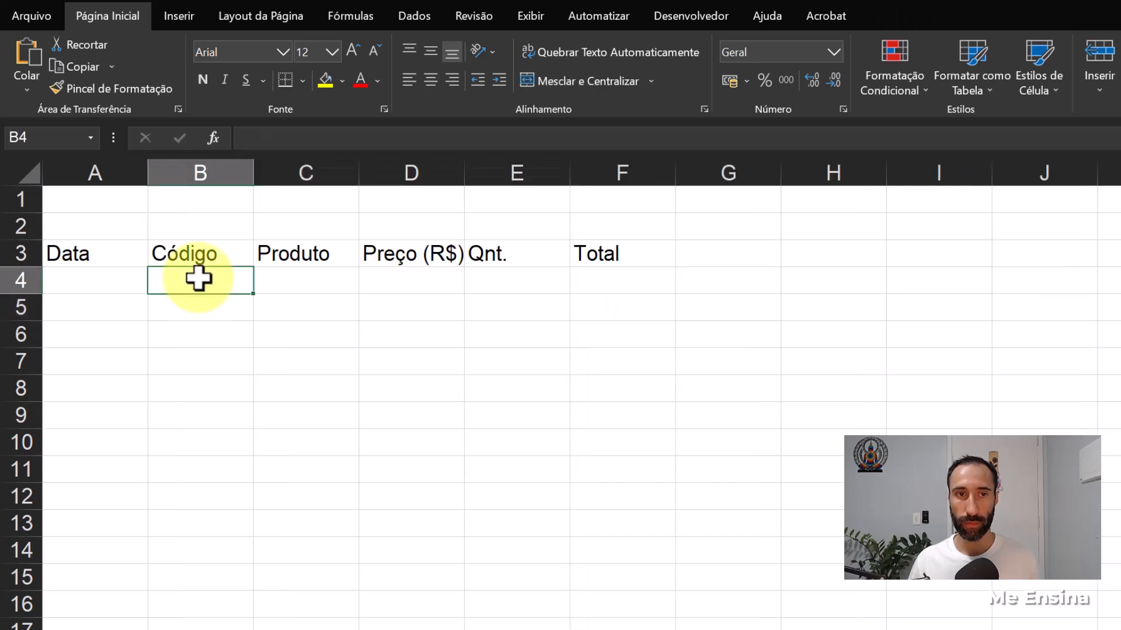
pyautogui.rightClick(198, 279)
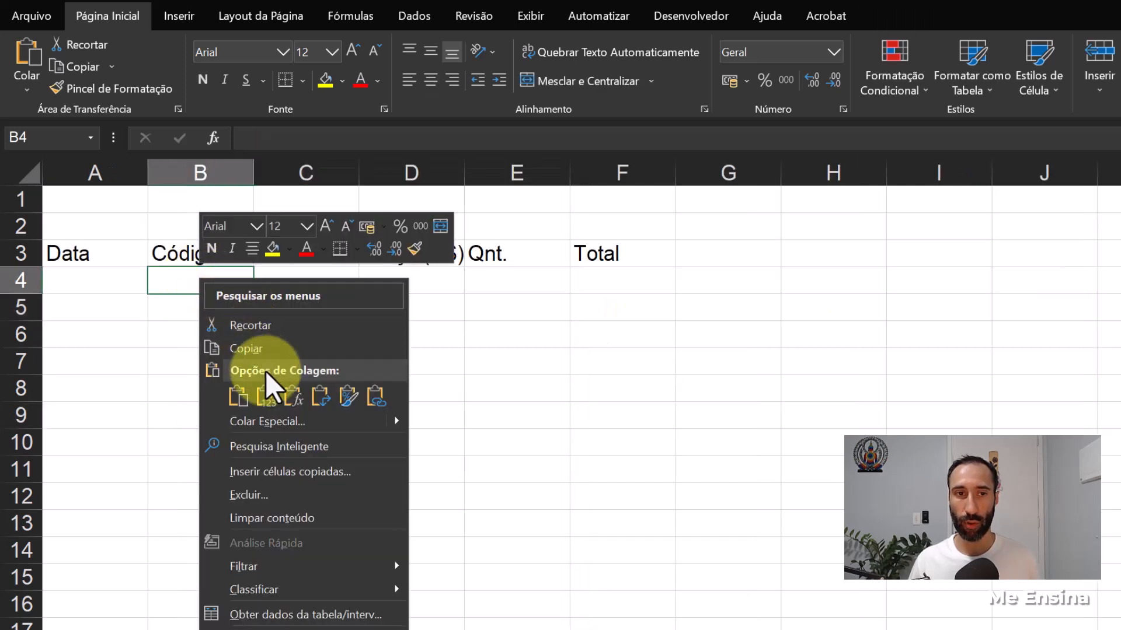
pyautogui.click(237, 396)
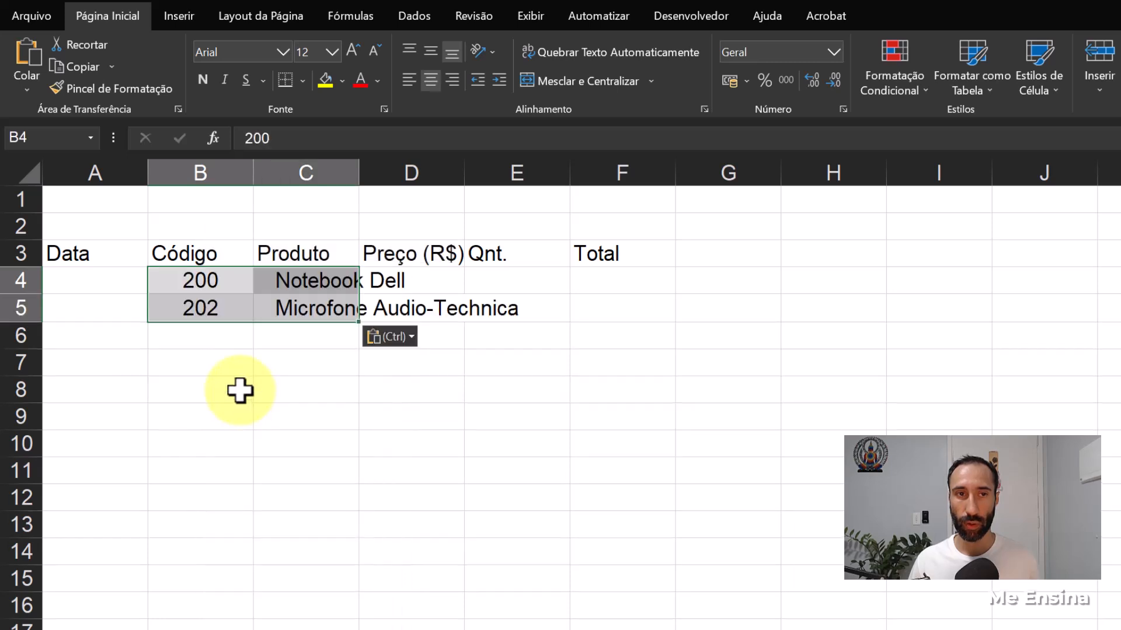
# - Examine the lookup value, table and column index arguments of the pasted PROCV formula in C4
pyautogui.click(286, 284)
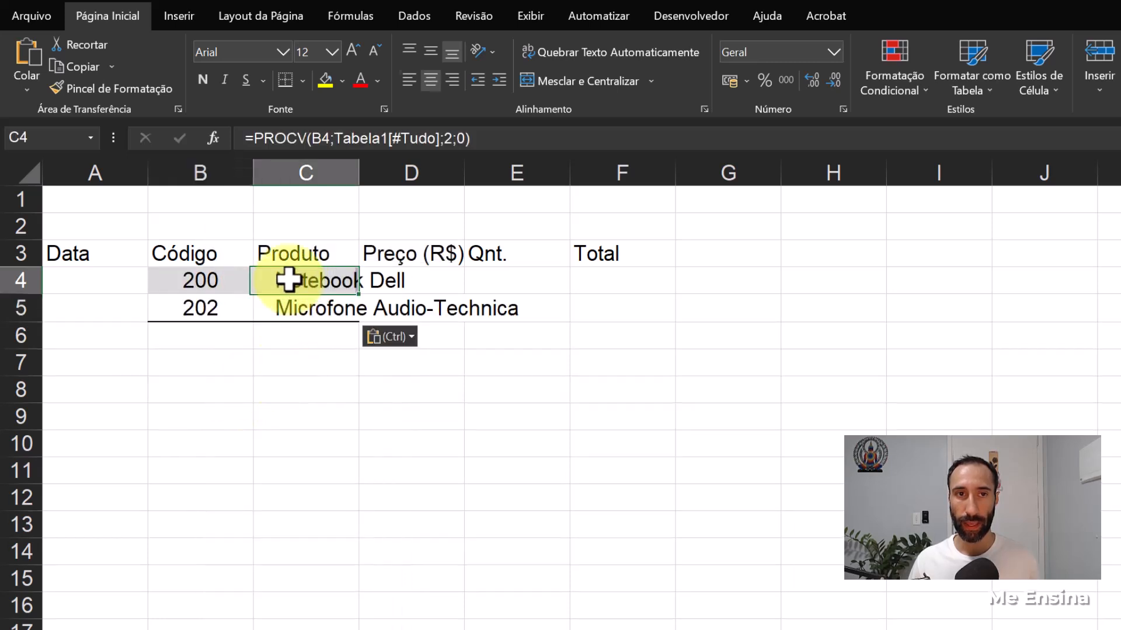
pyautogui.click(326, 138)
pyautogui.click(350, 138)
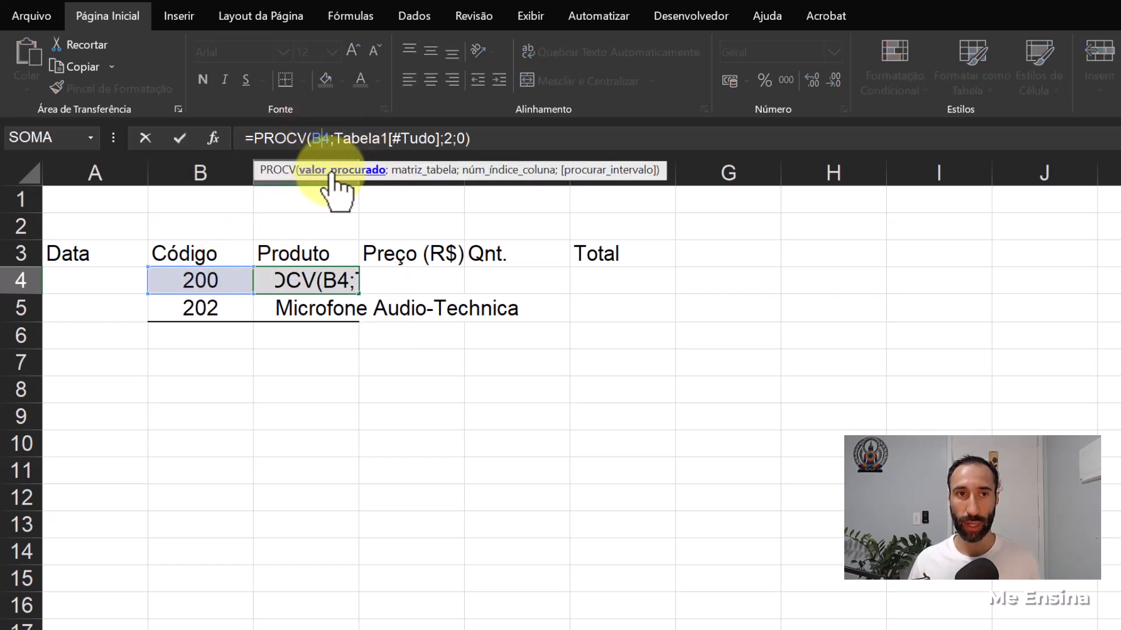
pyautogui.click(362, 138)
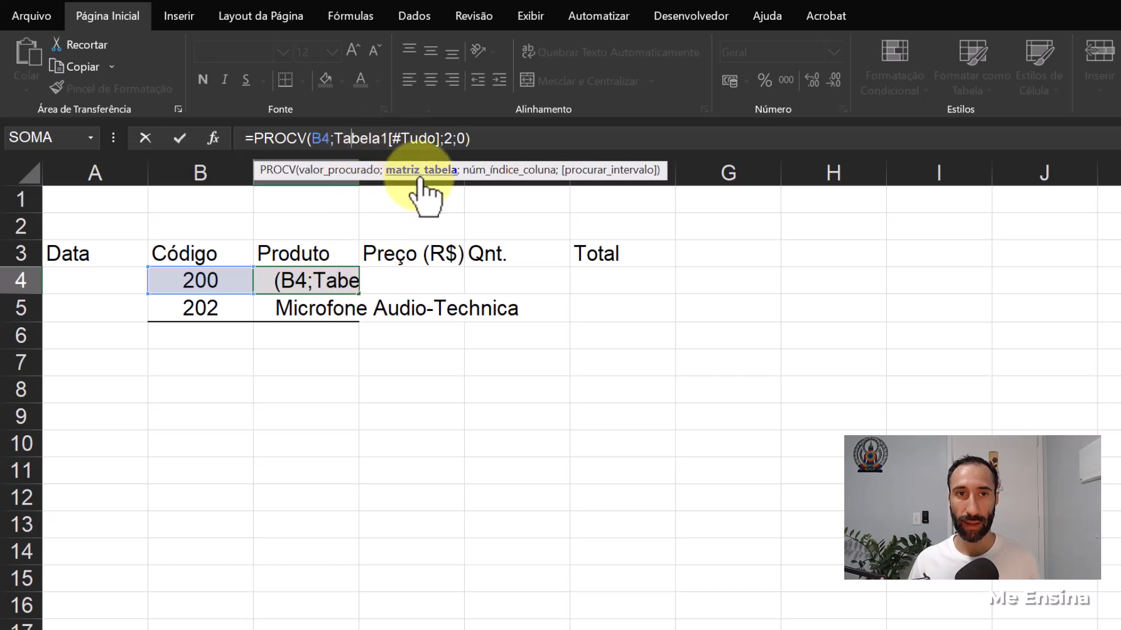
pyautogui.click(452, 137)
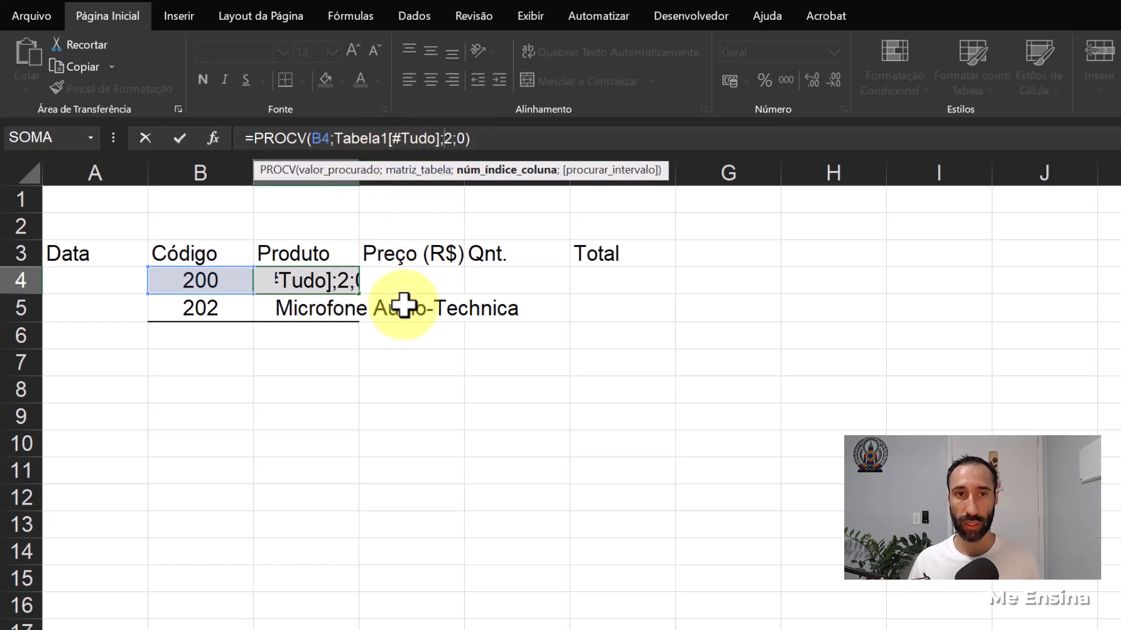
pyautogui.press('Return')
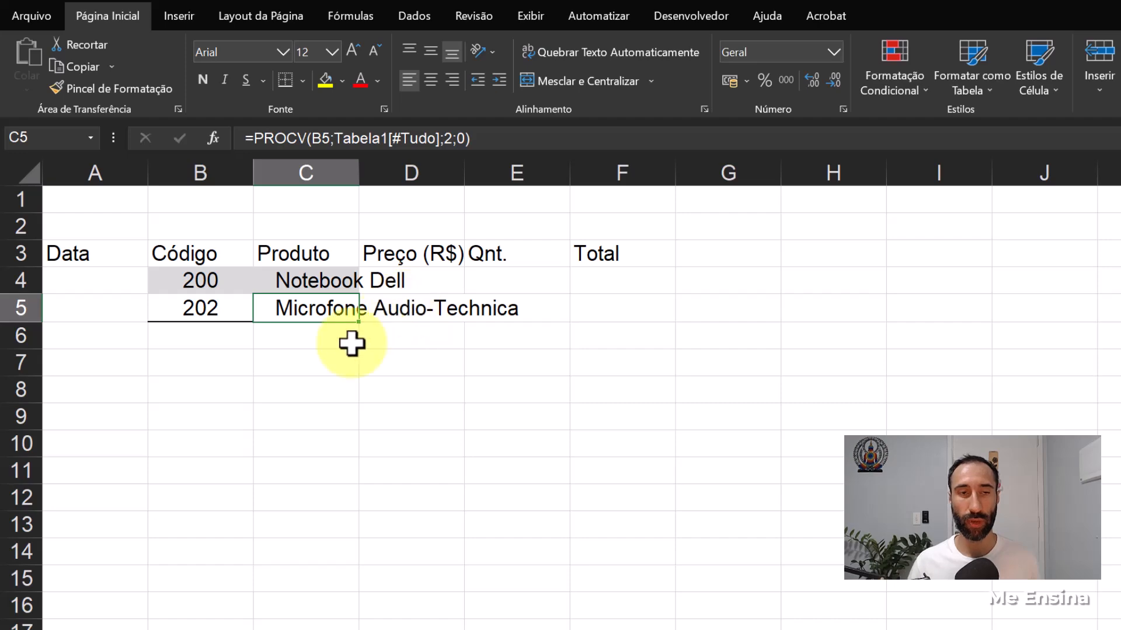
# - Clear only the formatting of the pasted codes and products in B4:C5
pyautogui.moveTo(202, 270); pyautogui.dragTo(313, 305)
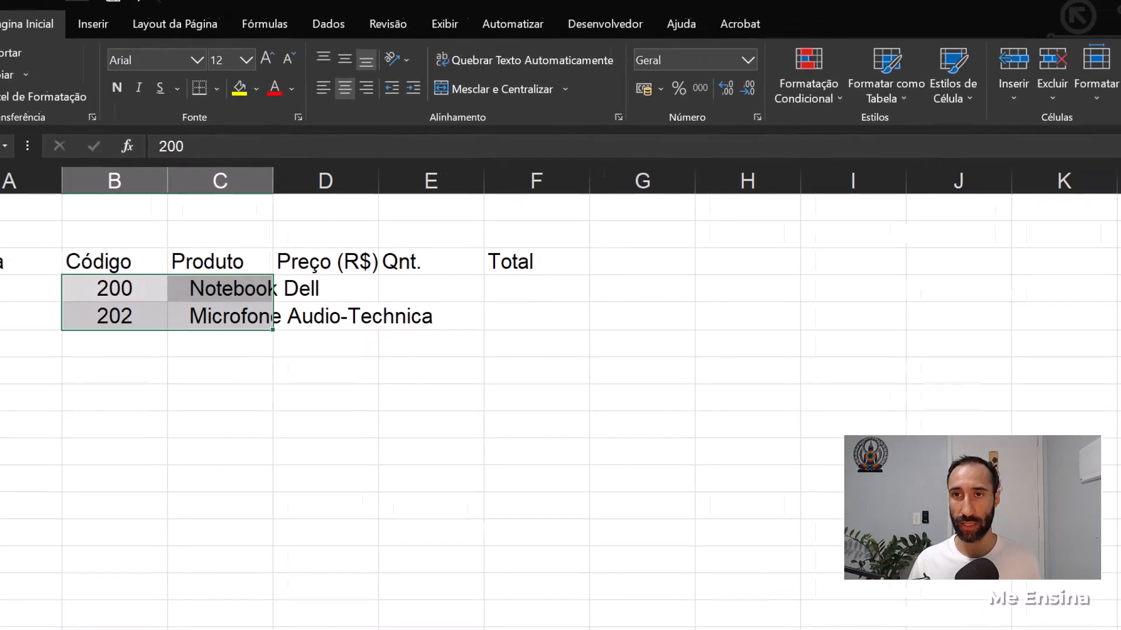
pyautogui.click(963, 117)
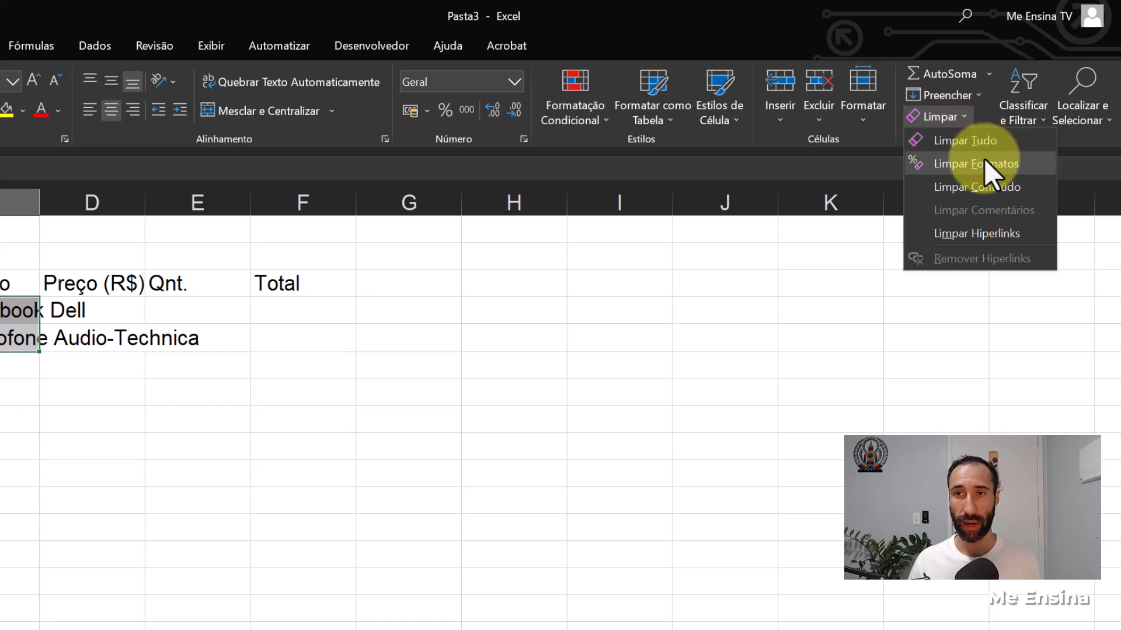
pyautogui.click(984, 159)
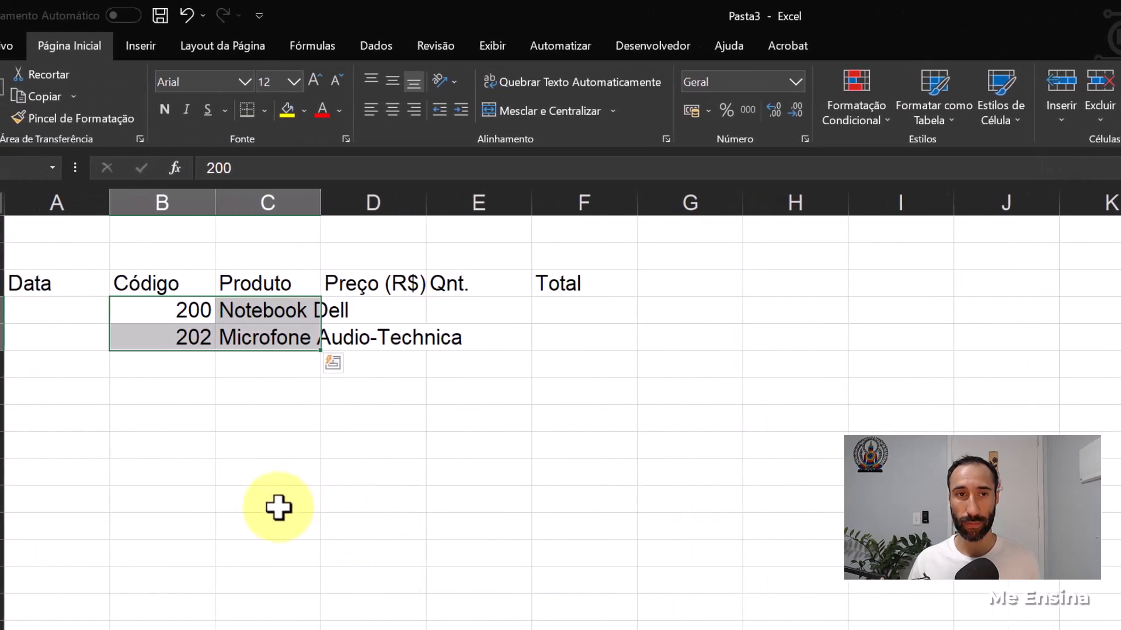
pyautogui.click(151, 506)
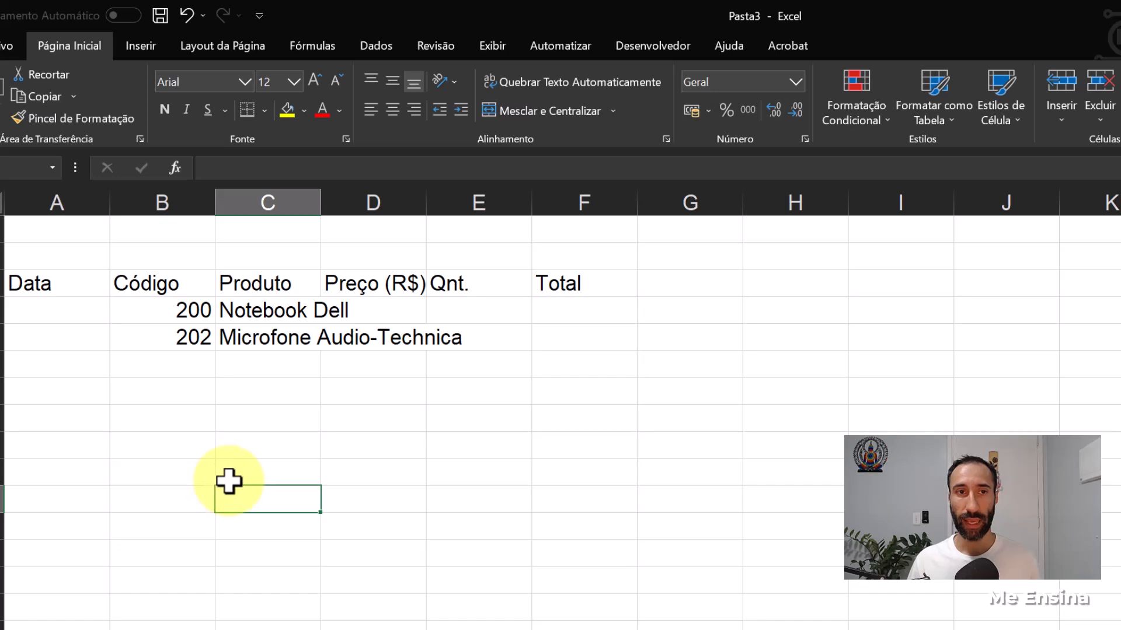
# - Centre the codes in B4:B5 and increase the indent of the product names in C4:C5
pyautogui.moveTo(178, 310); pyautogui.dragTo(178, 333)
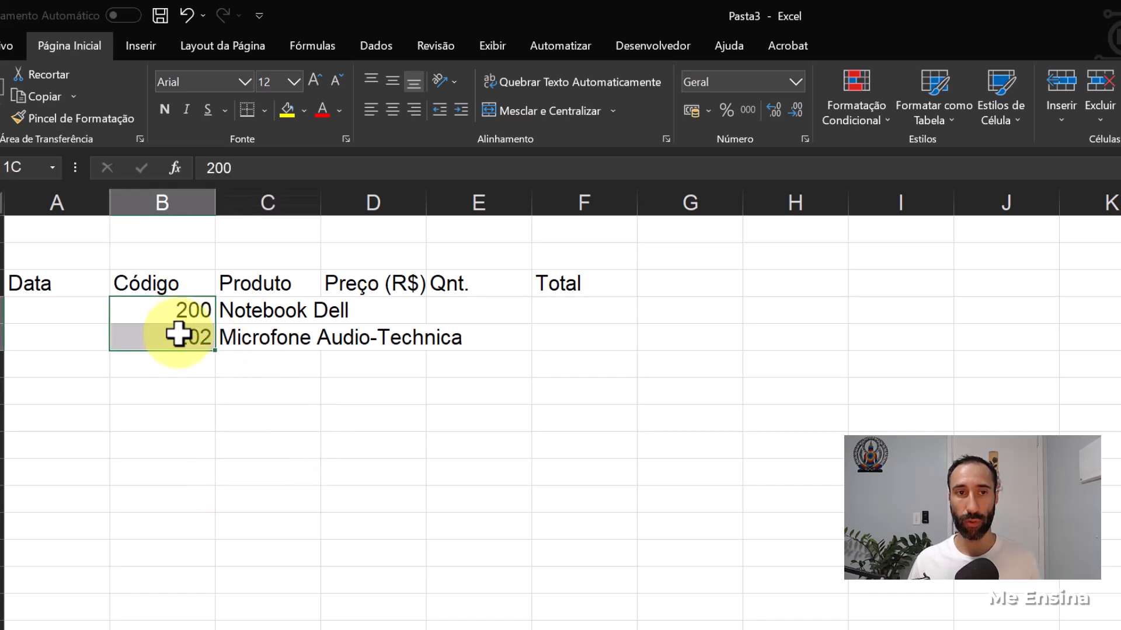
pyautogui.click(393, 110)
pyautogui.click(263, 314)
pyautogui.moveTo(264, 314); pyautogui.dragTo(268, 329)
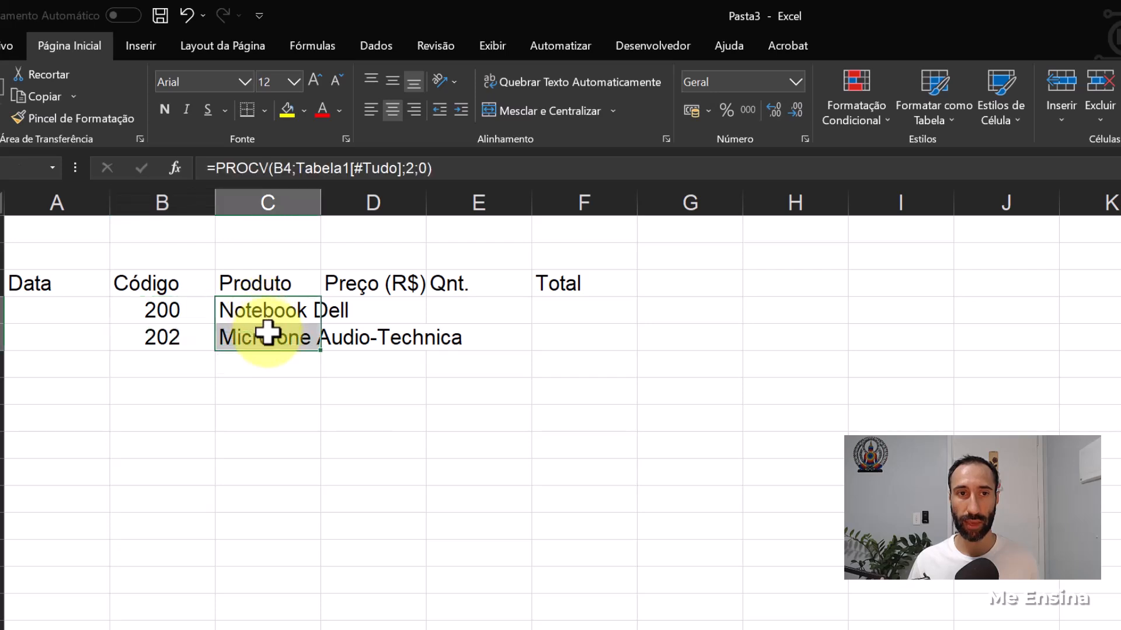
pyautogui.click(461, 110)
pyautogui.click(261, 406)
pyautogui.moveTo(280, 316); pyautogui.dragTo(282, 328)
pyautogui.click(263, 423)
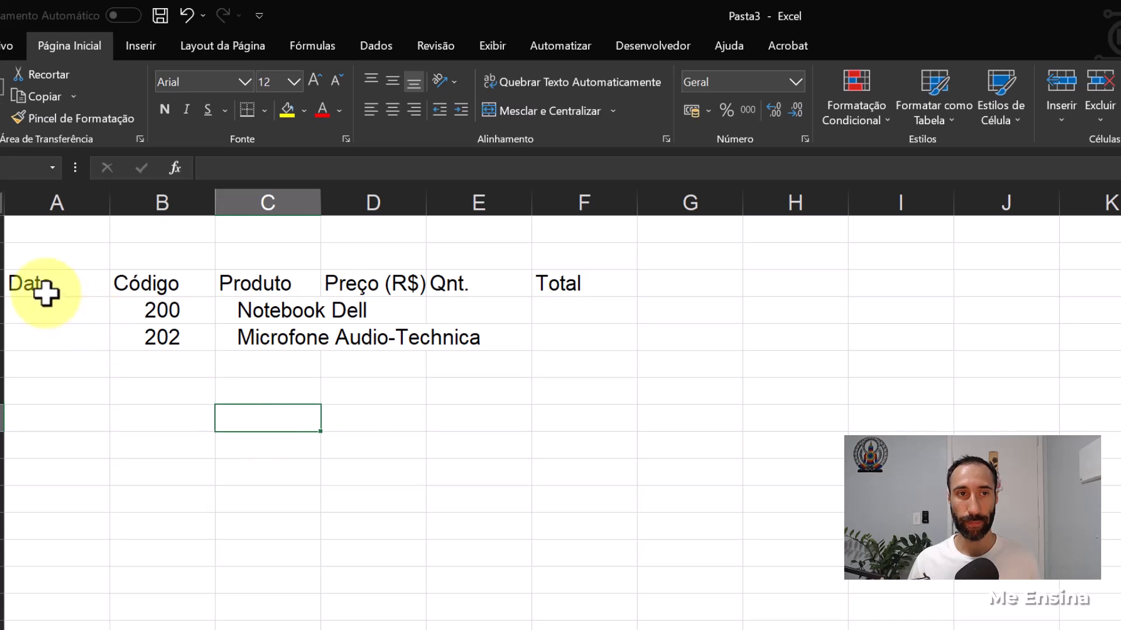
# - Centre the headers in A3:F3 and widen the Produto and Preço (R$) columns
pyautogui.moveTo(38, 280); pyautogui.dragTo(557, 280)
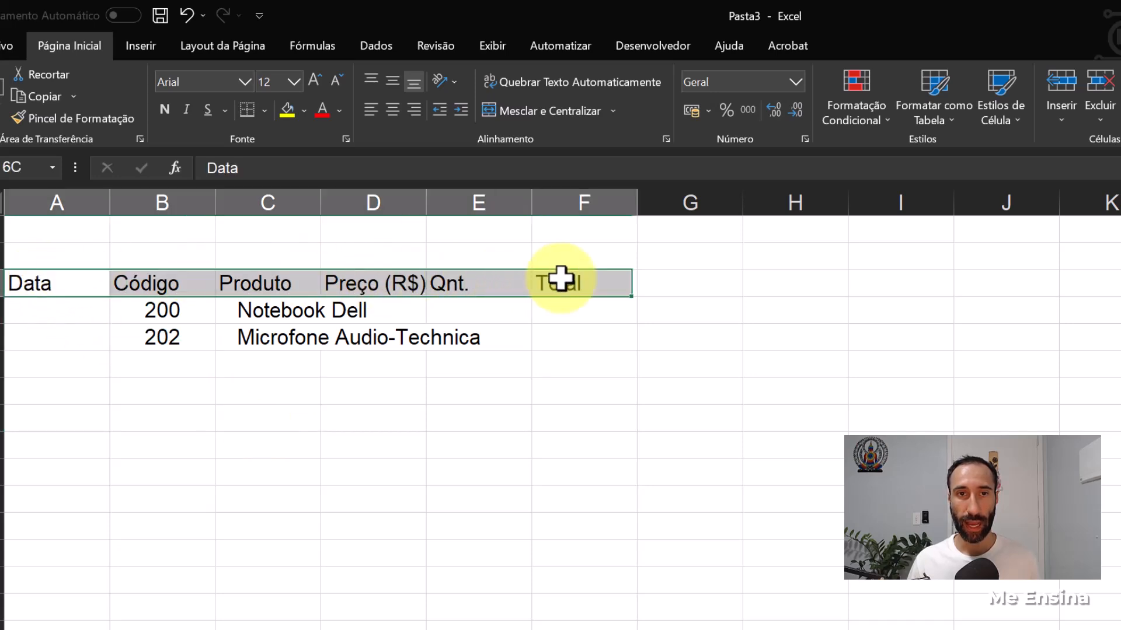
pyautogui.click(392, 110)
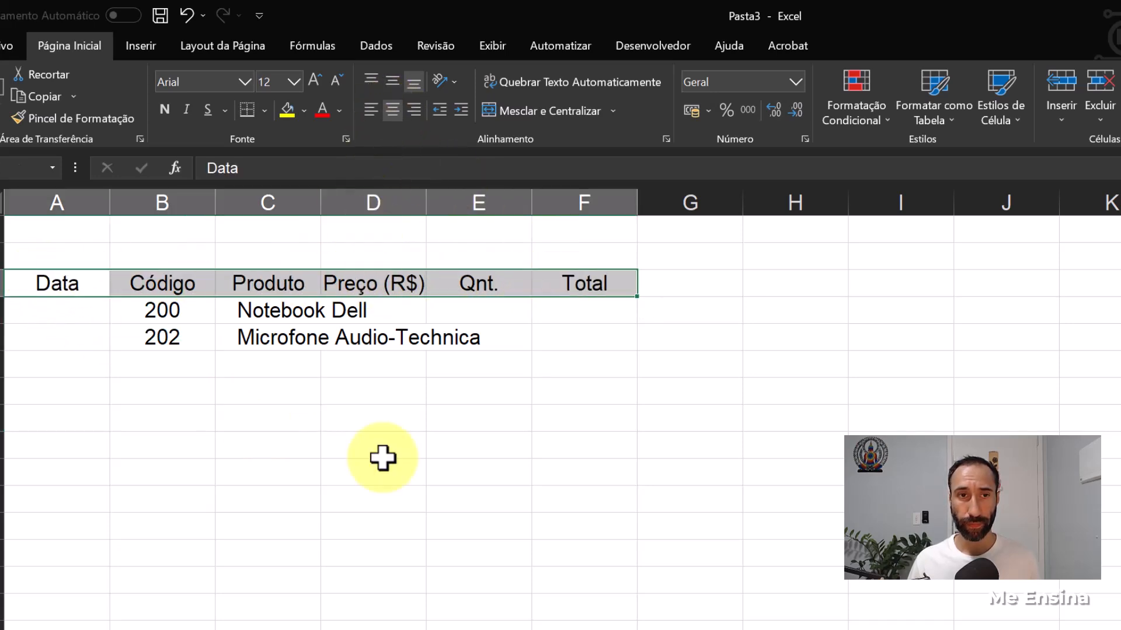
pyautogui.doubleClick(321, 203)
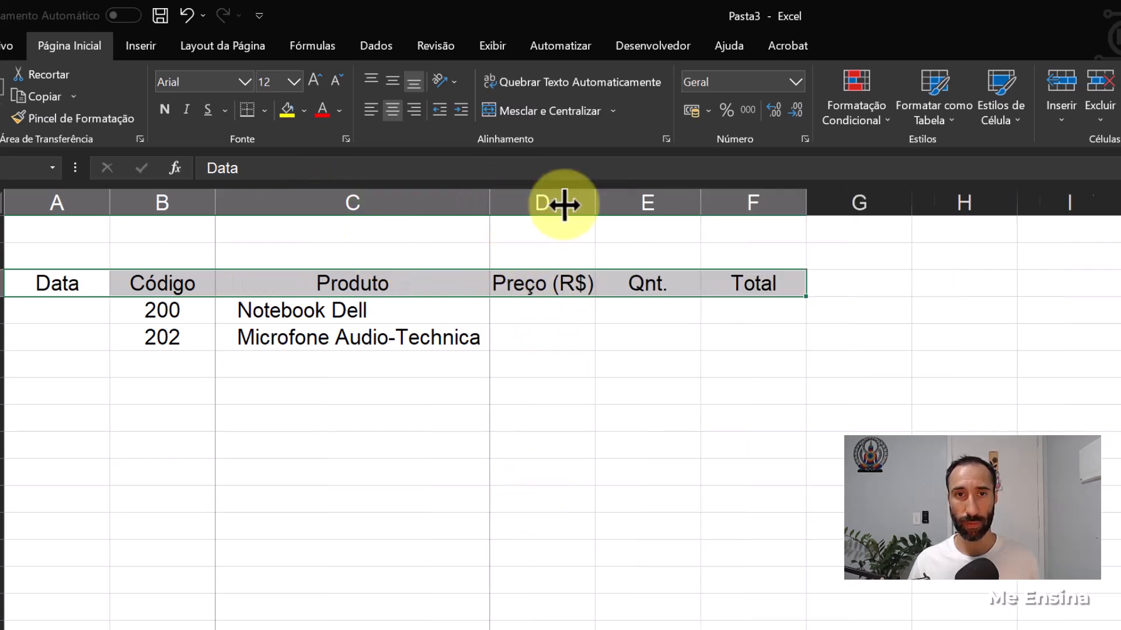
pyautogui.moveTo(564, 204); pyautogui.dragTo(564, 204)
pyautogui.moveTo(666, 203); pyautogui.dragTo(700, 203)
pyautogui.click(733, 442)
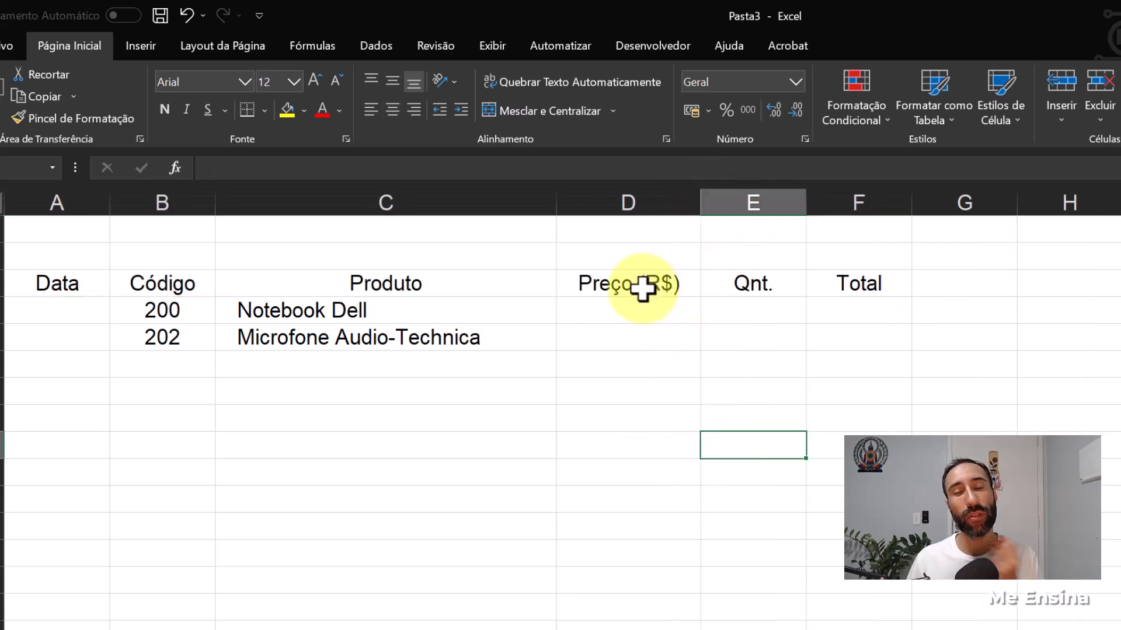
# - Check the notebook's price in Produtos, then enter 7000 in D4 of Vendas in Contábil format and widen column D slightly
pyautogui.click(536, 448)
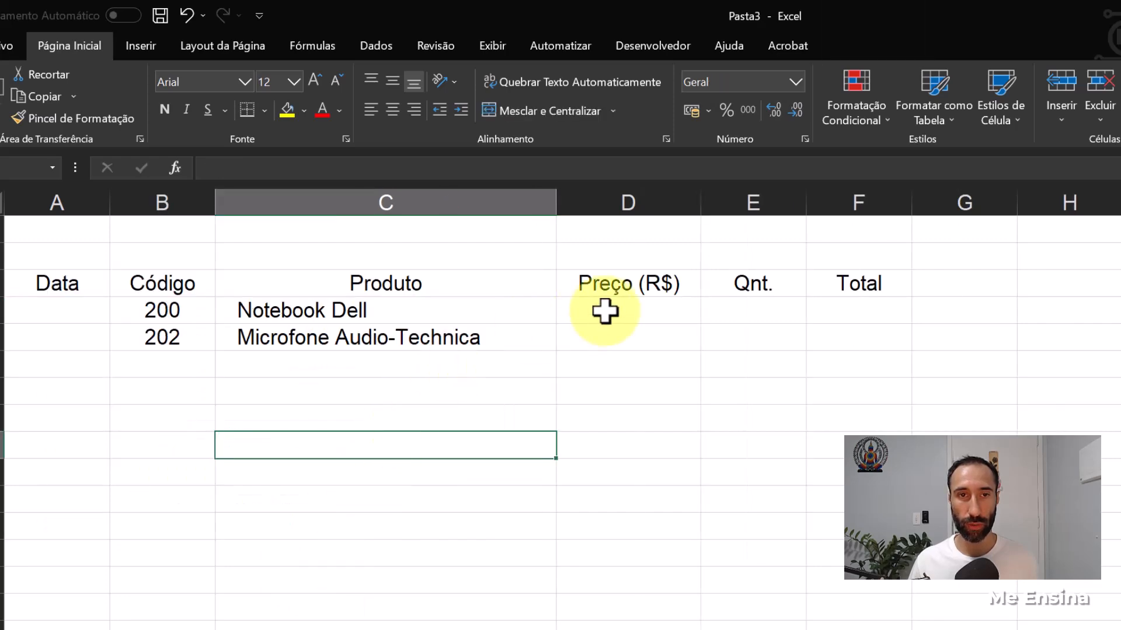
pyautogui.click(605, 310)
pyautogui.write('7000')
pyautogui.press('Return')
pyautogui.click(607, 310)
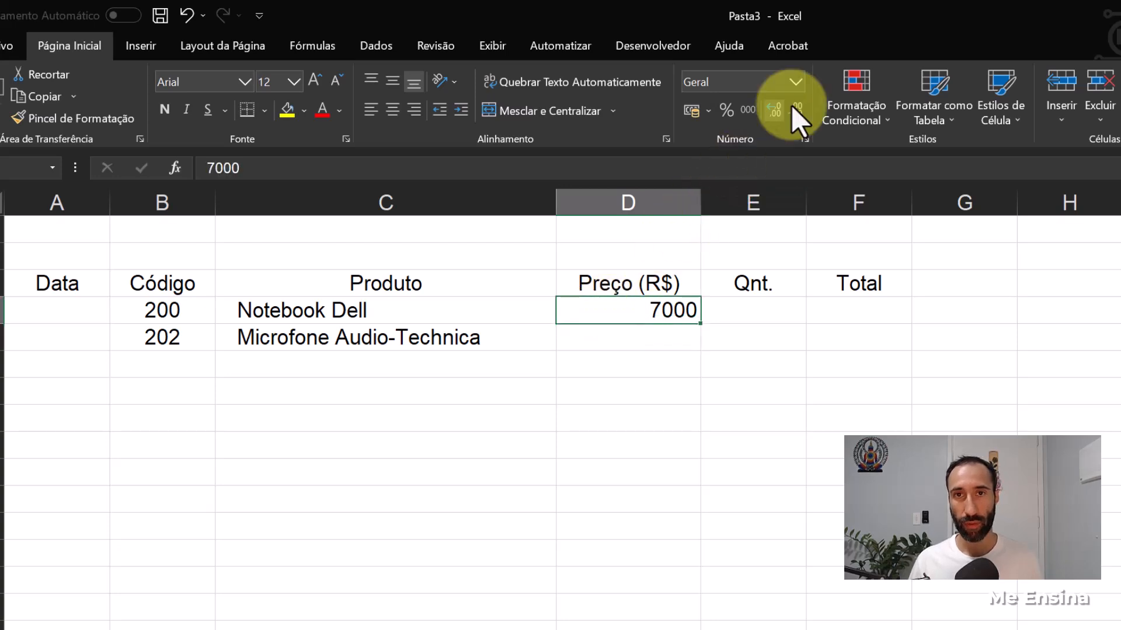
pyautogui.click(796, 82)
pyautogui.click(797, 239)
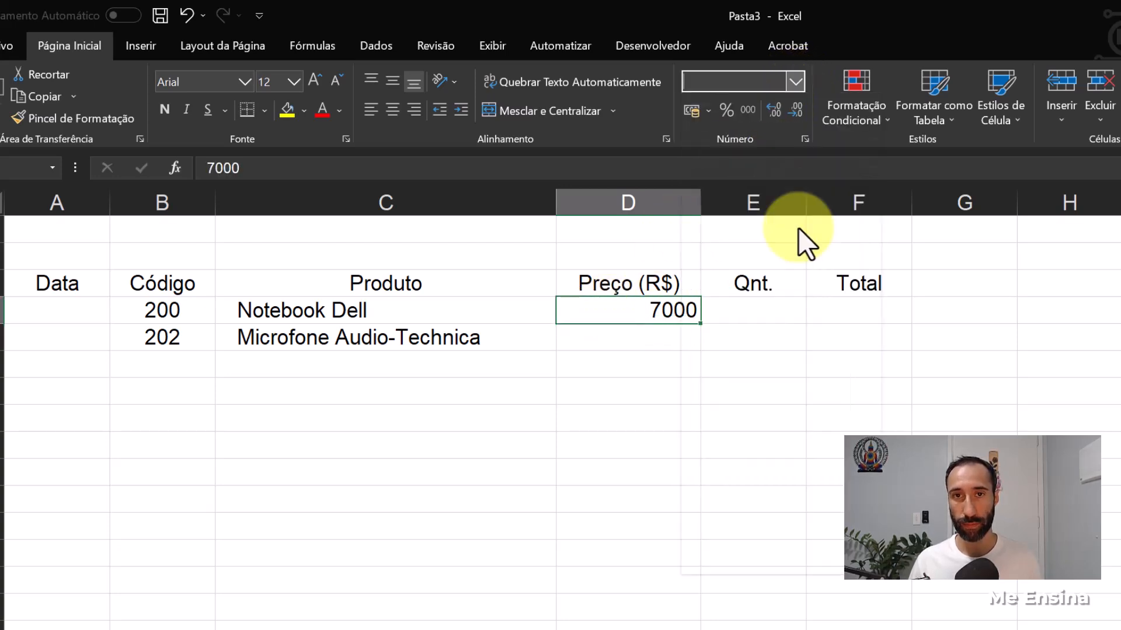
pyautogui.moveTo(701, 205); pyautogui.dragTo(713, 204)
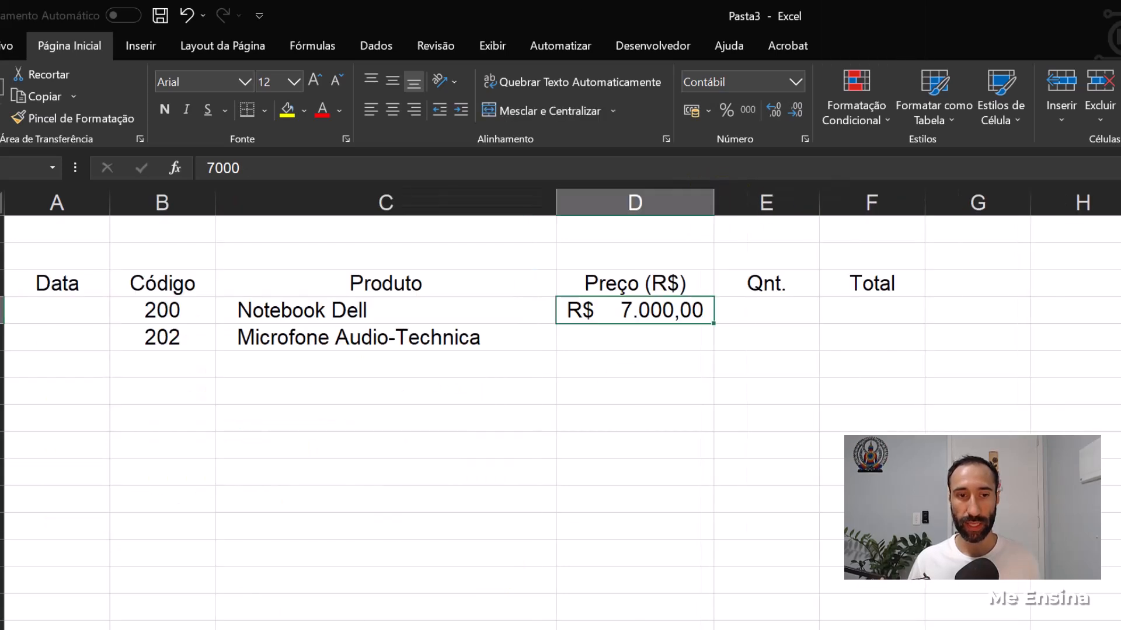
# - Enter the price 700 for the microphone in D5 and apply the Contábil number format
pyautogui.click(640, 339)
pyautogui.write('700')
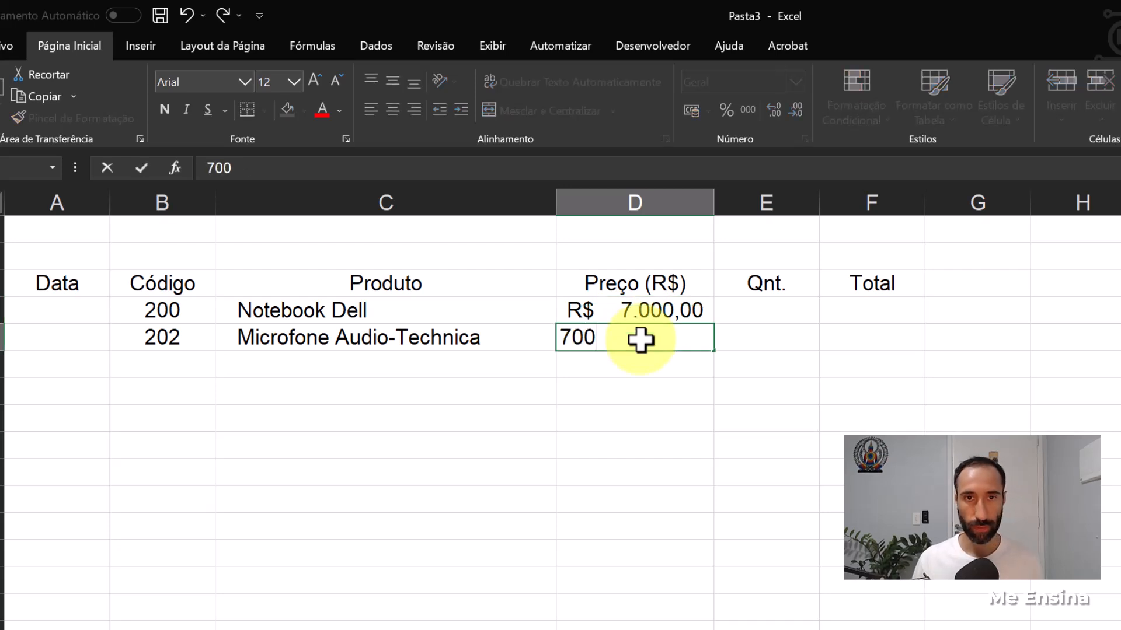
pyautogui.press('Return')
pyautogui.click(643, 342)
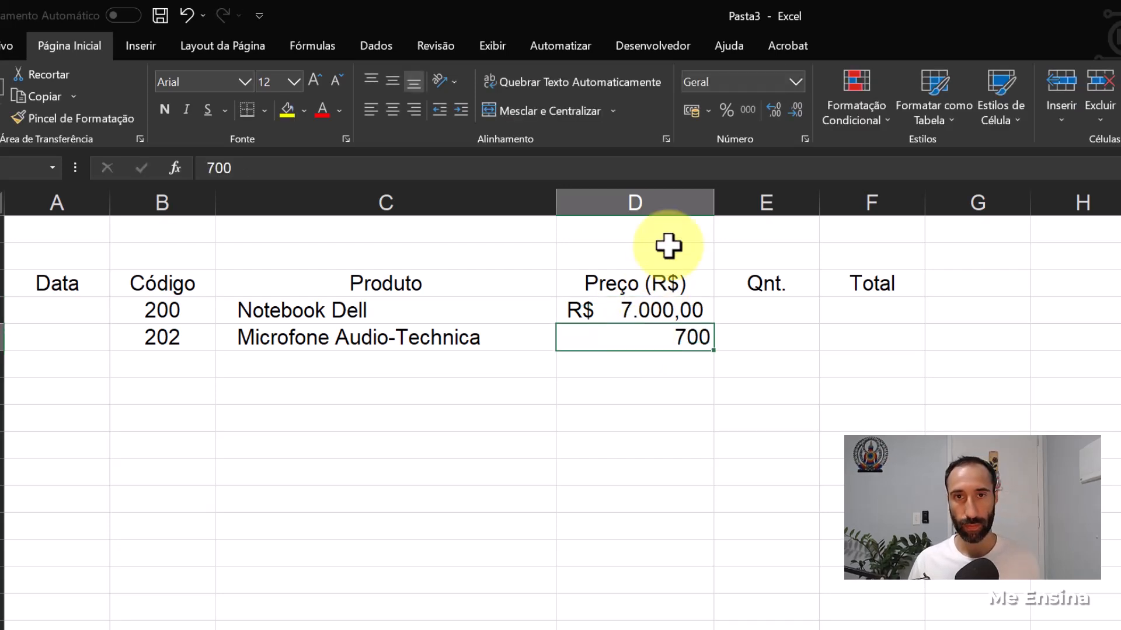
pyautogui.click(804, 80)
pyautogui.click(793, 246)
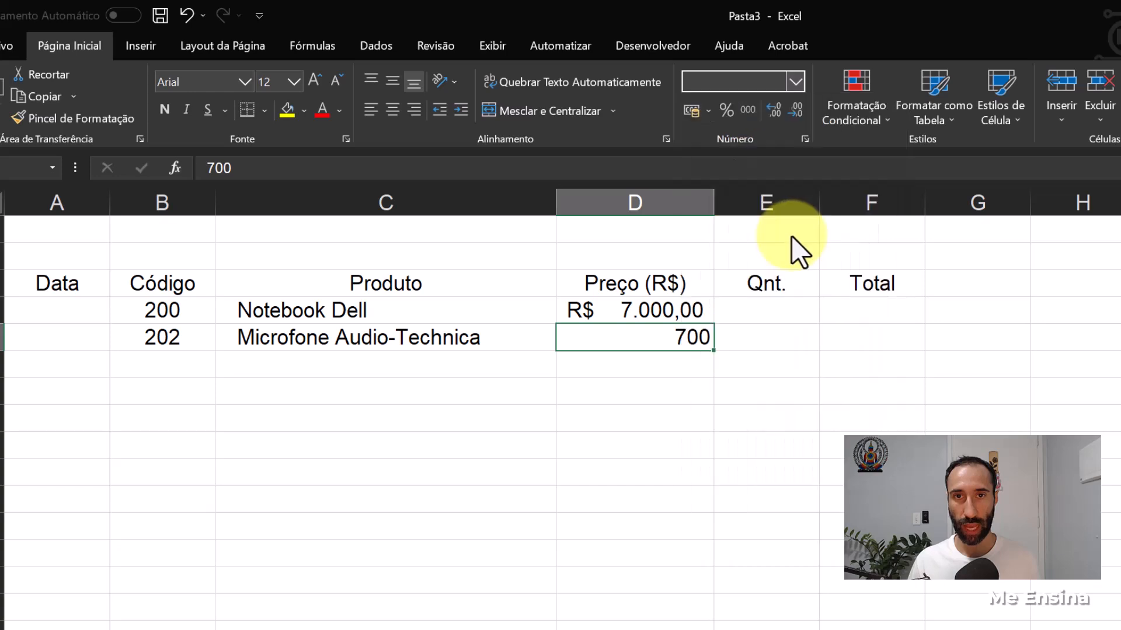
# - Enter =D4*E4 in F4, fill it down to F5 and widen the Total column
pyautogui.click(869, 307)
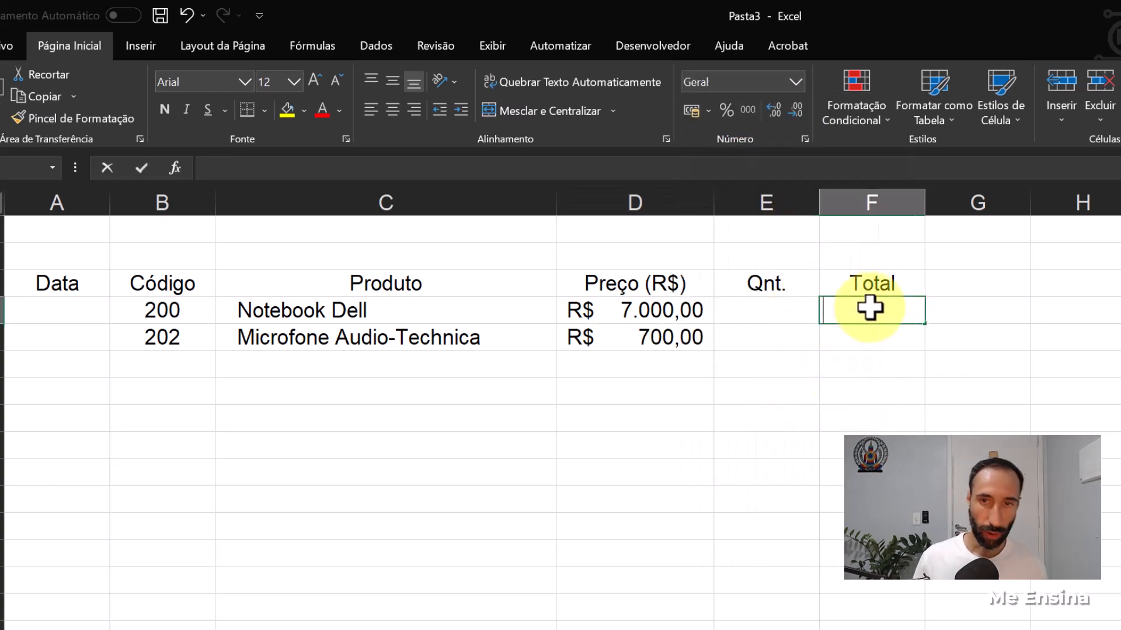
pyautogui.write('=')
pyautogui.click(662, 309)
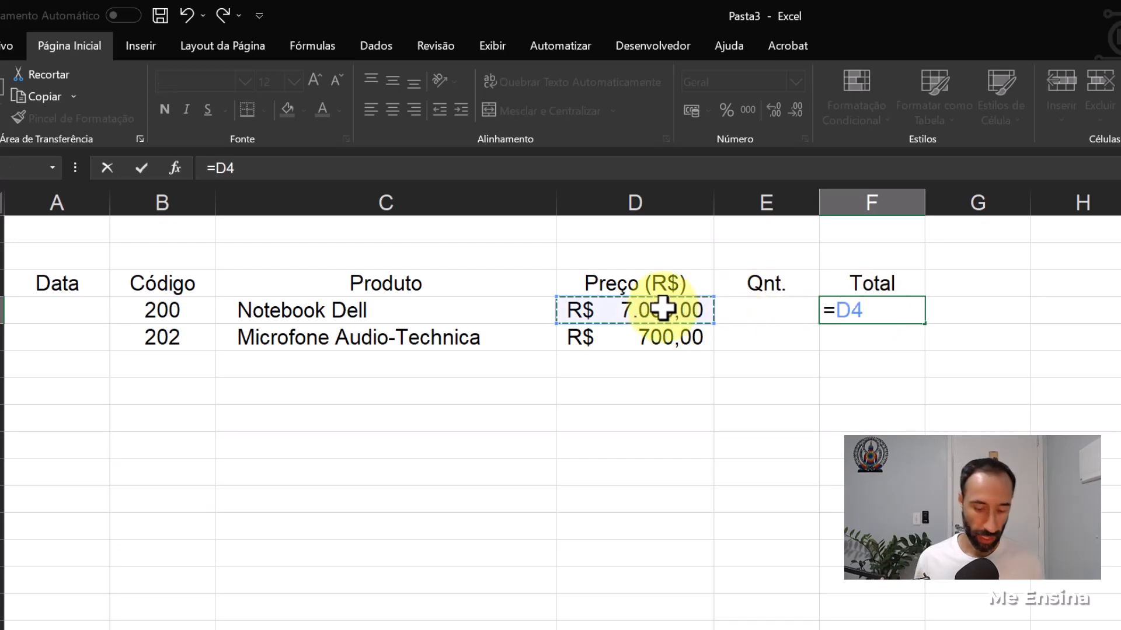
pyautogui.click(793, 311)
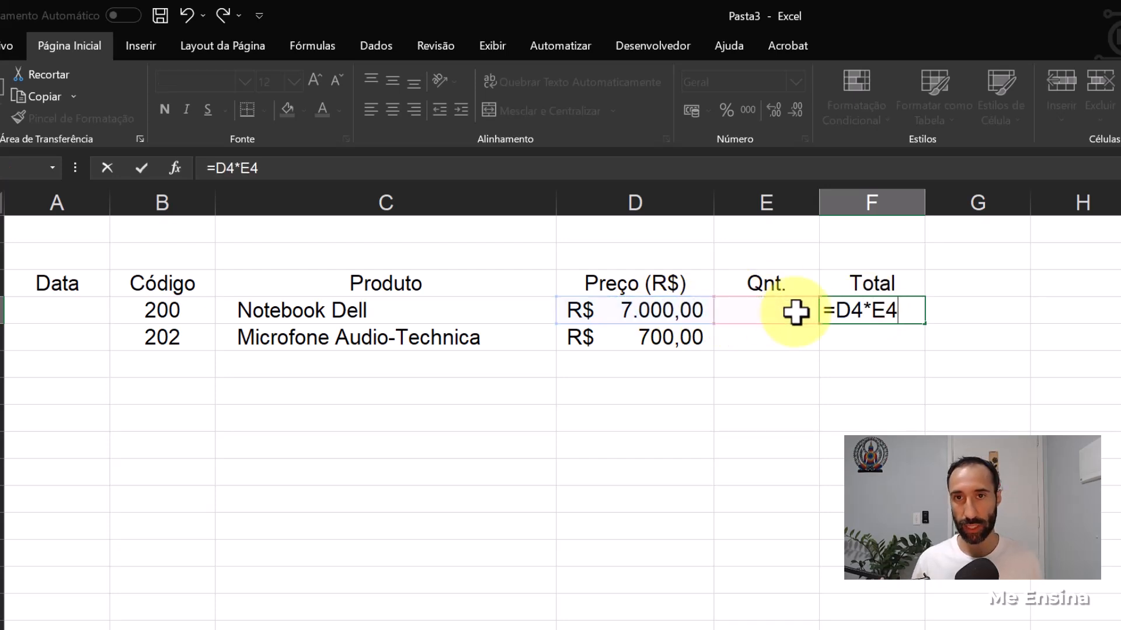
pyautogui.press('Return')
pyautogui.click(858, 309)
pyautogui.moveTo(924, 324); pyautogui.dragTo(925, 349)
pyautogui.moveTo(925, 204); pyautogui.dragTo(985, 203)
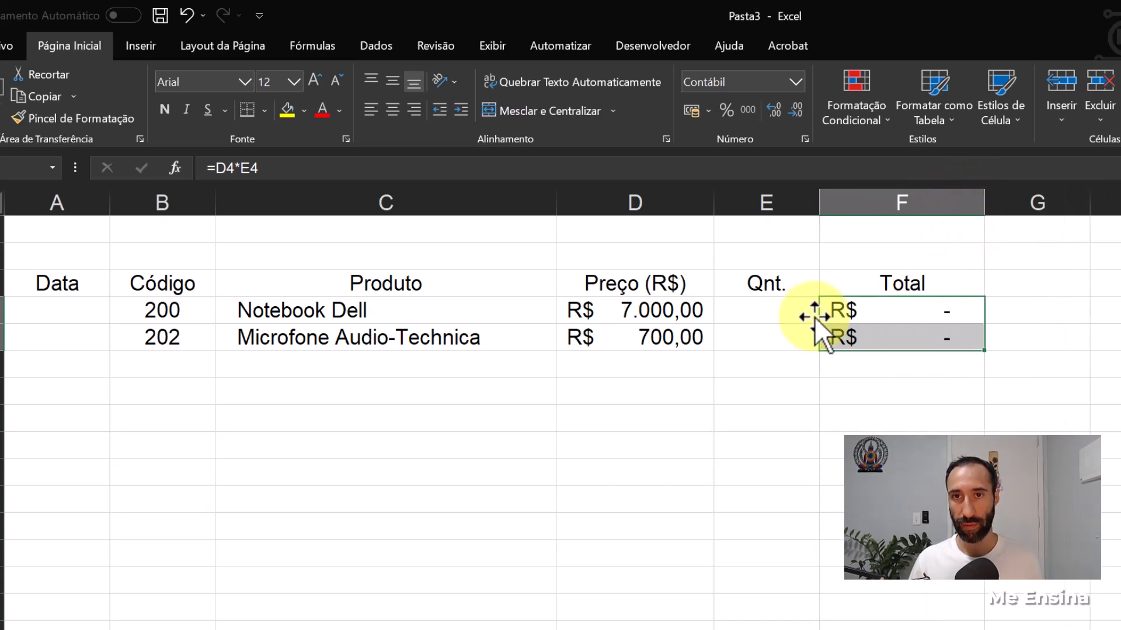
# - Enter quantities of 1 for the notebook and 2 for the microphone in E4:E5 and centre them
pyautogui.click(775, 310)
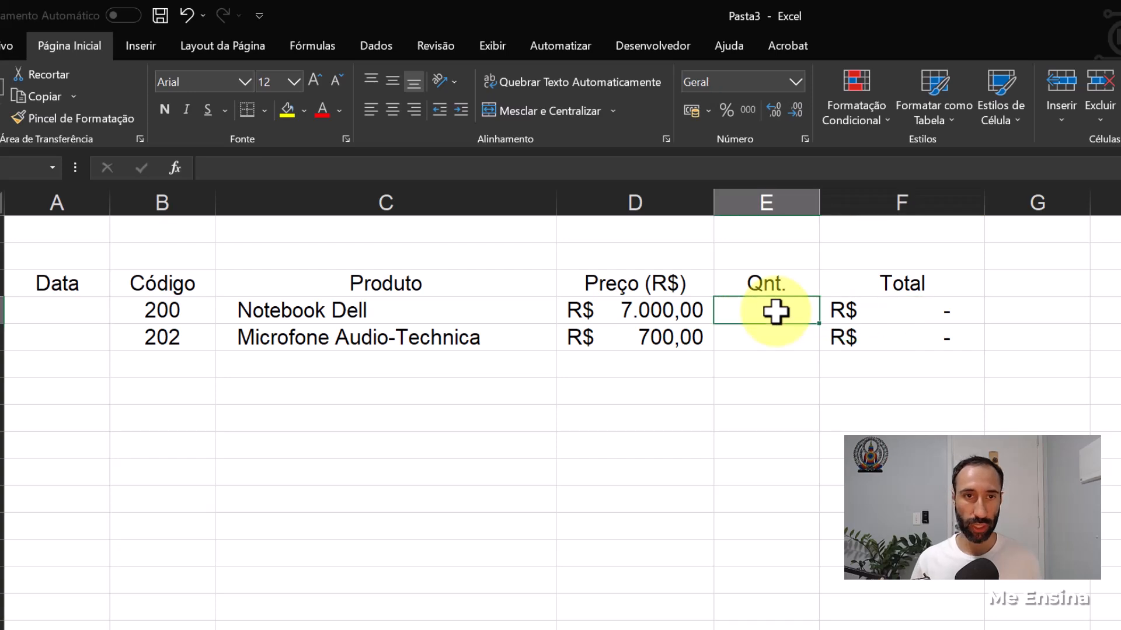
pyautogui.write('1')
pyautogui.press('Return')
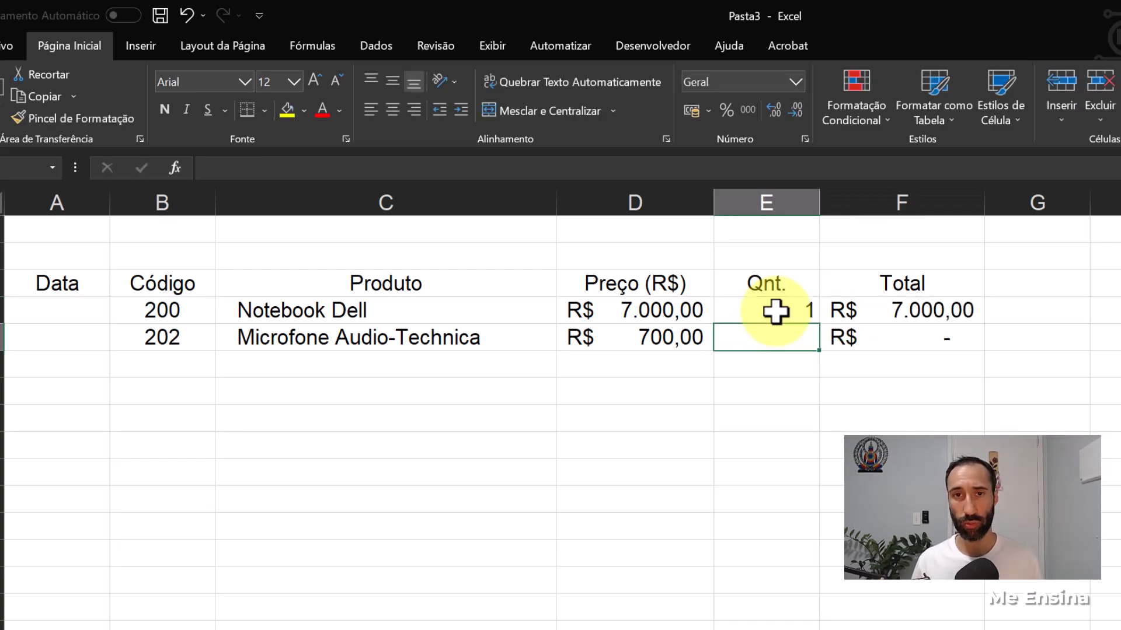
pyautogui.write('2')
pyautogui.press('Return')
pyautogui.moveTo(775, 311); pyautogui.dragTo(776, 338)
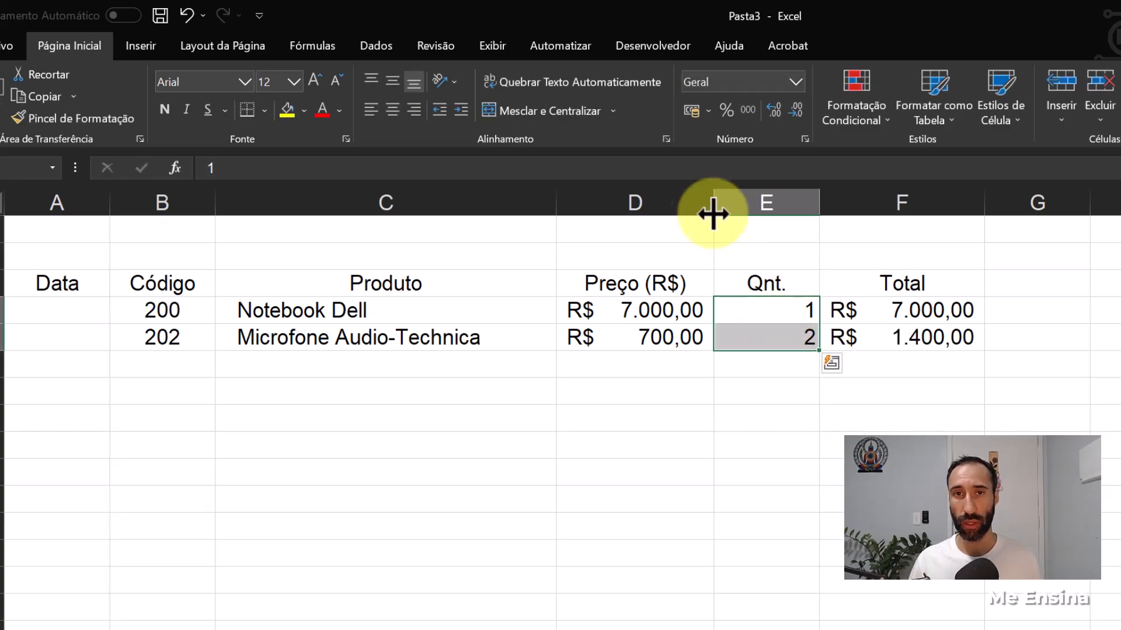
pyautogui.click(392, 111)
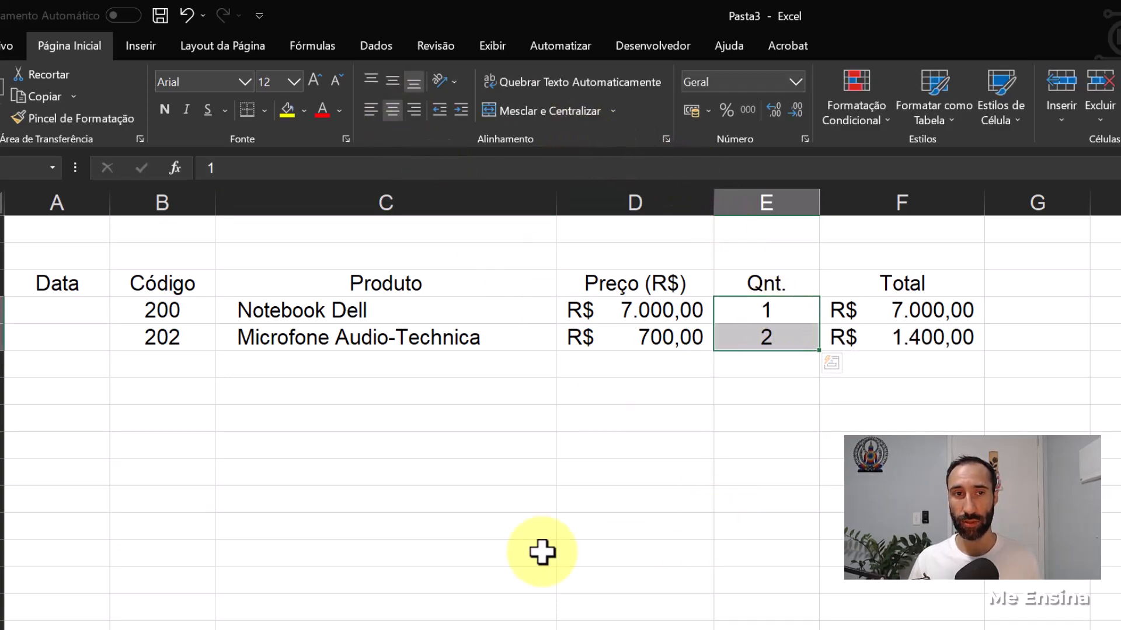
# - Enter the date 20/06/2023 in A4 of Vendas, apply the Data Abreviada format and widen column A
pyautogui.click(44, 308)
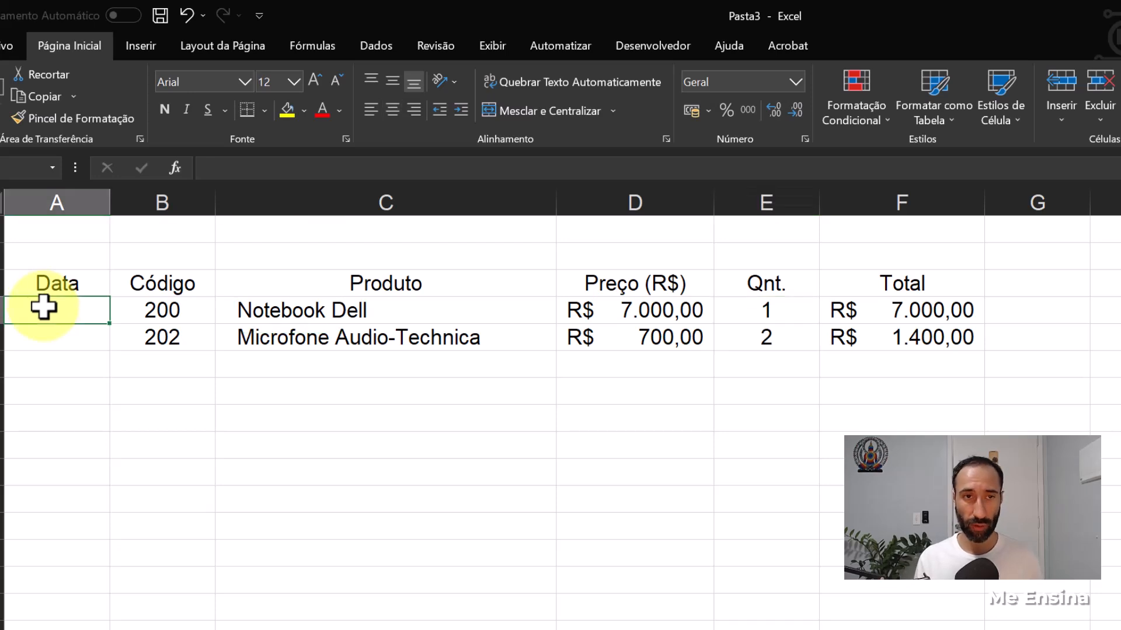
pyautogui.write('20-0')
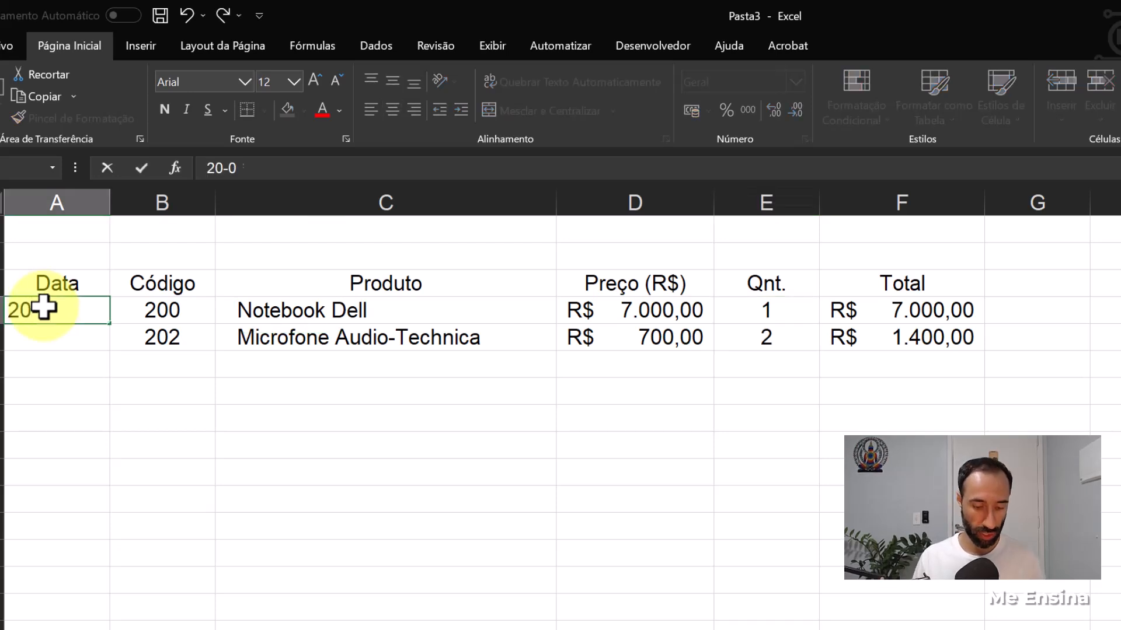
pyautogui.hotkey('ctrl', 'Return')
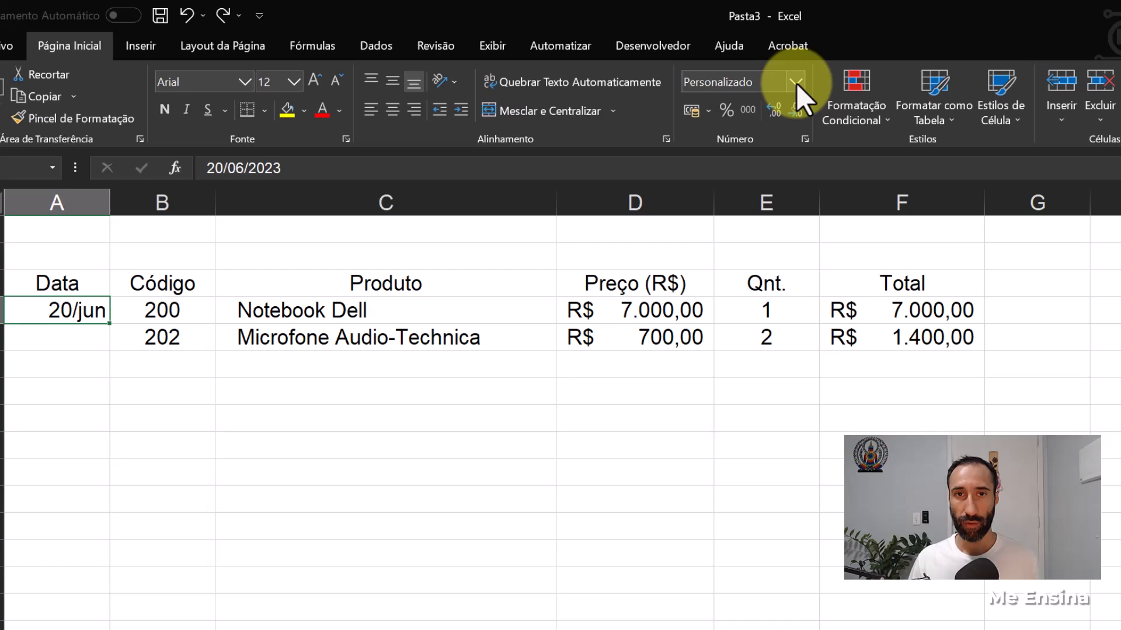
pyautogui.click(796, 83)
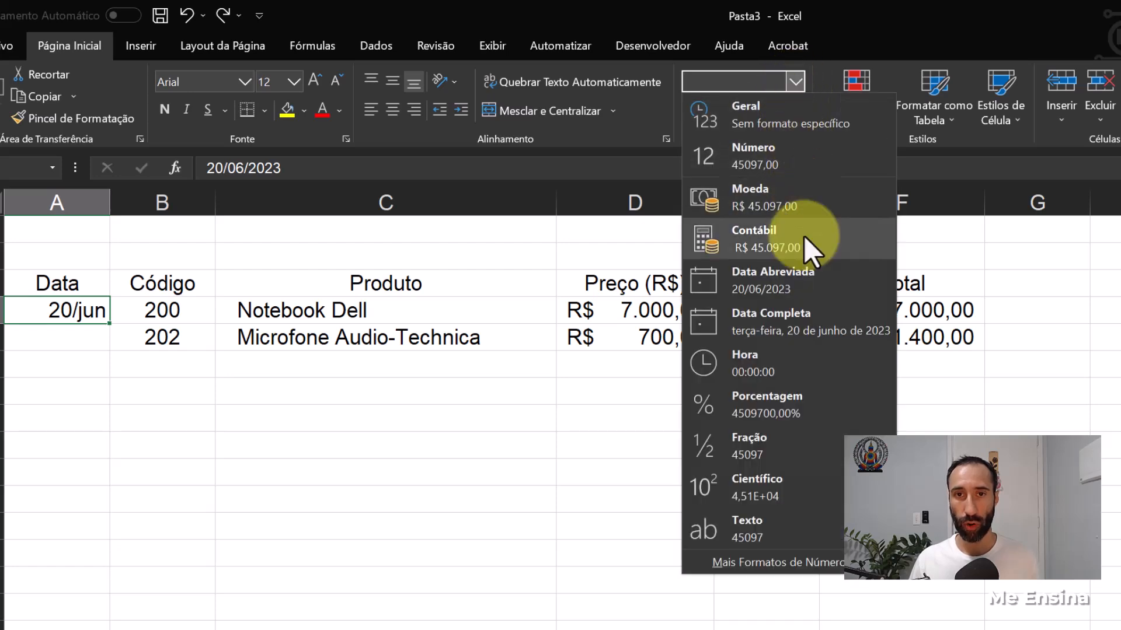
pyautogui.click(802, 281)
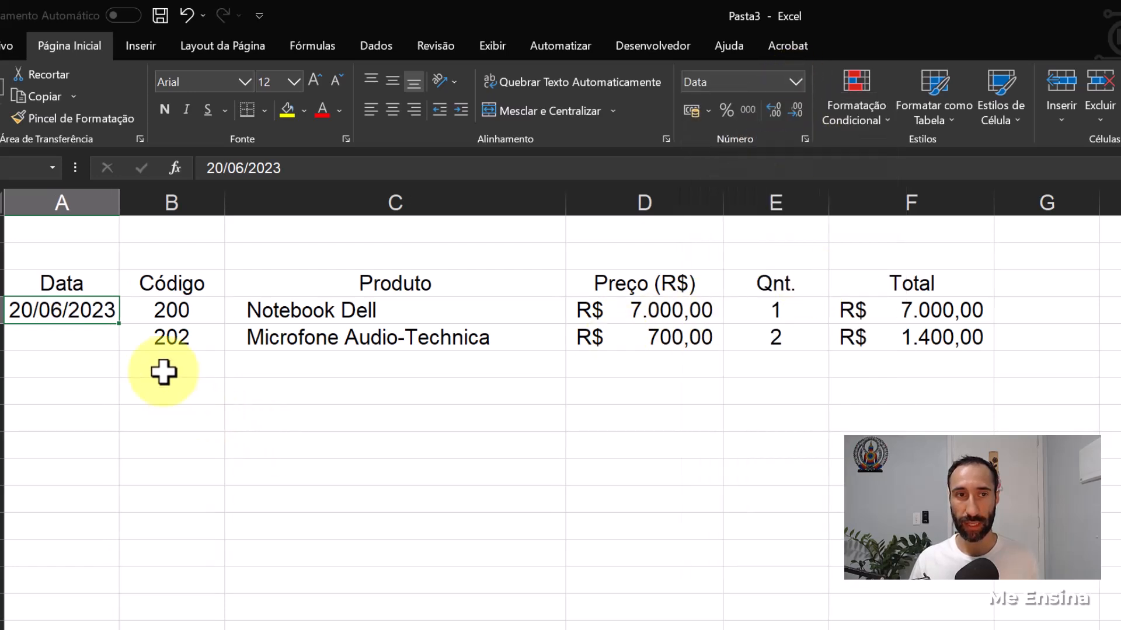
pyautogui.moveTo(120, 211); pyautogui.dragTo(141, 210)
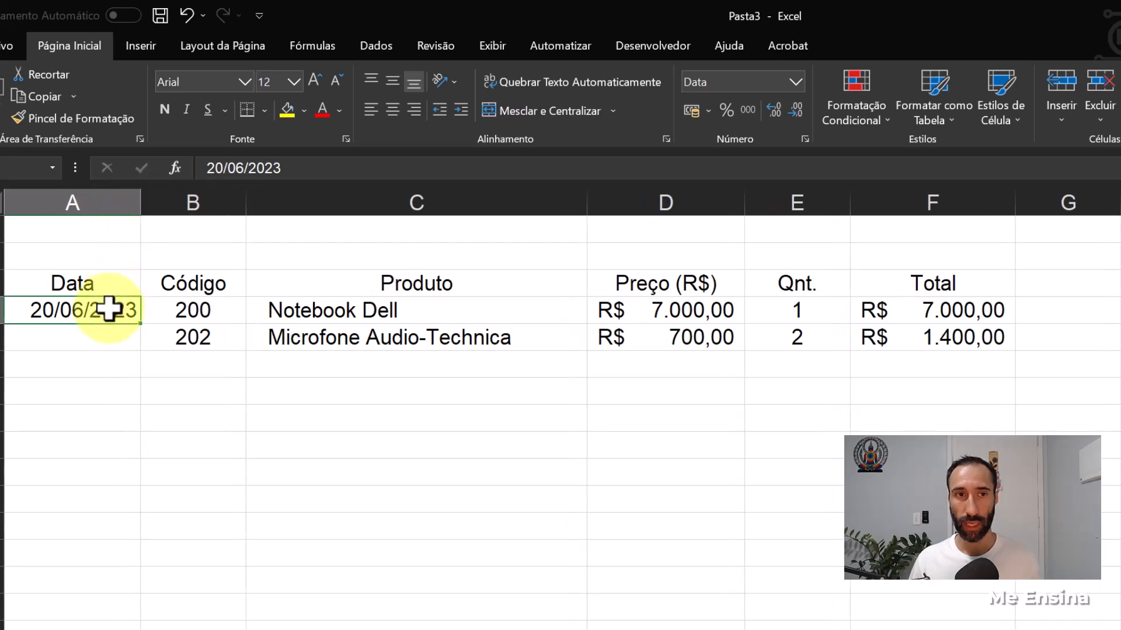
# - Copy the date in A4 to A5 and change the copy to 21/06/2023
pyautogui.hotkey('ctrl', 'c')
pyautogui.click(100, 342)
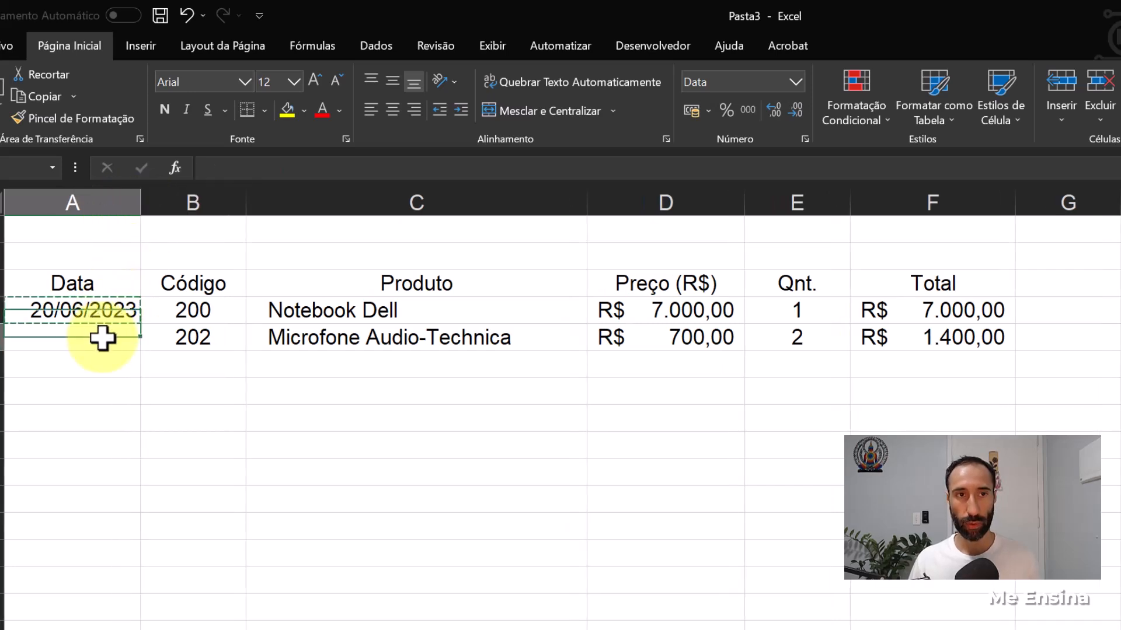
pyautogui.hotkey('ctrl', 'v')
pyautogui.doubleClick(53, 337)
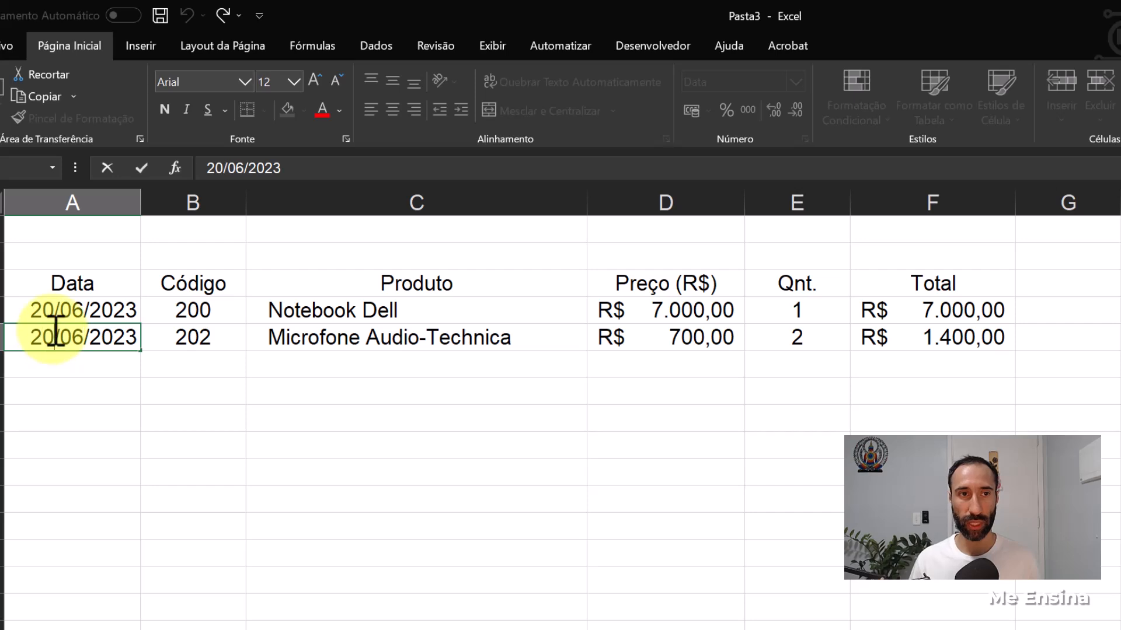
pyautogui.write('1')
pyautogui.press('Return')
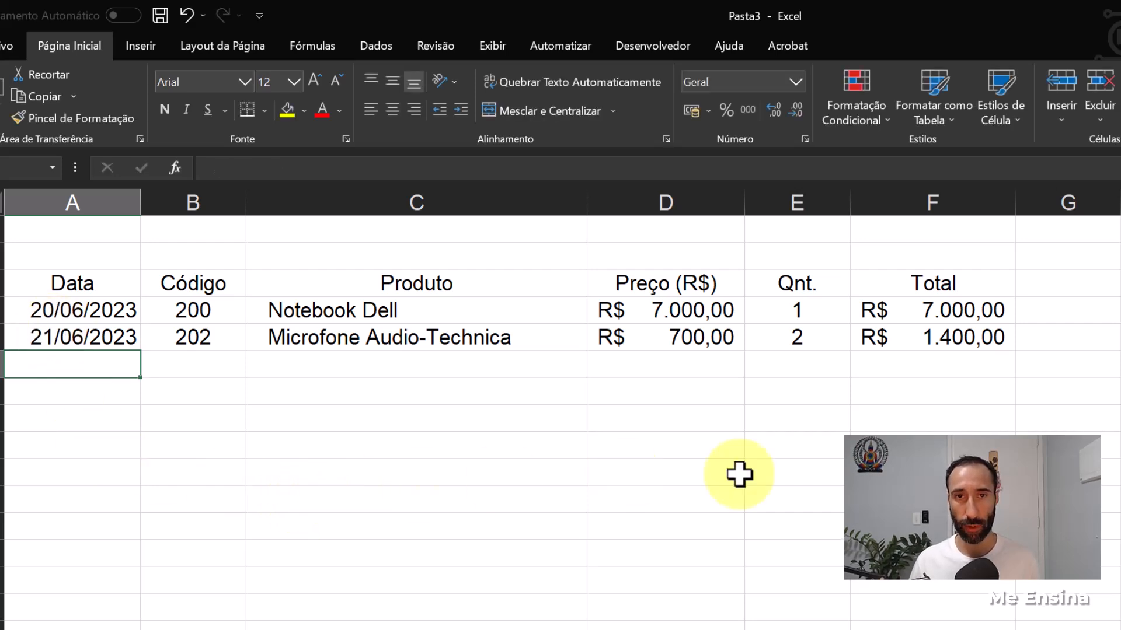
# - Convert A3:F5 of Vendas into a table with headers and apply the Média style with blue header and grey banded rows
pyautogui.moveTo(93, 288); pyautogui.dragTo(918, 343)
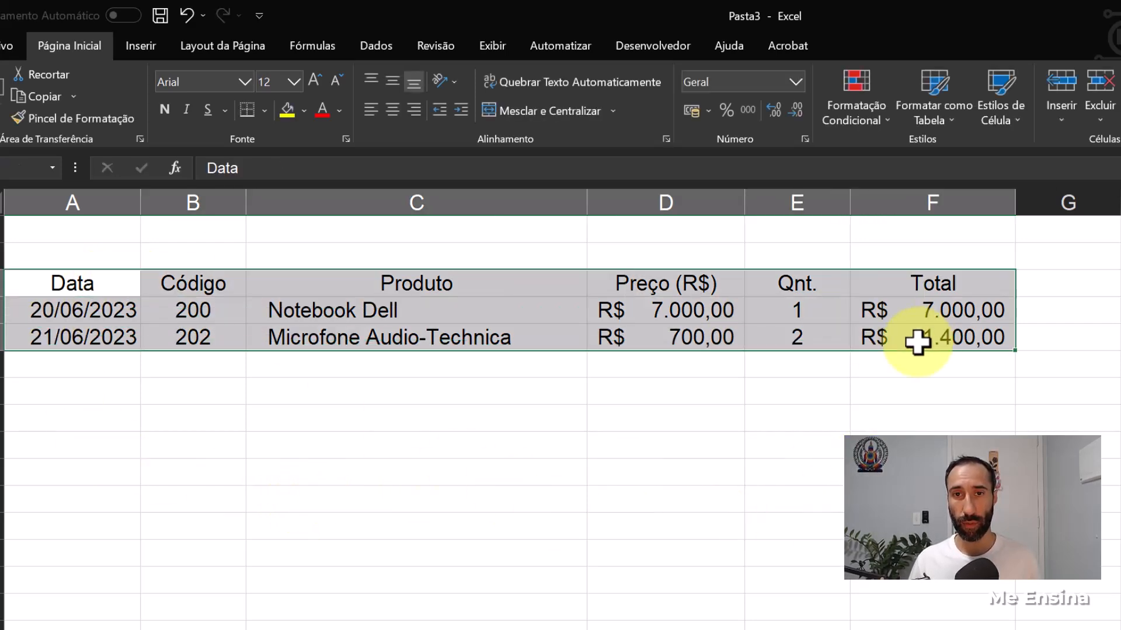
pyautogui.click(149, 51)
pyautogui.click(143, 88)
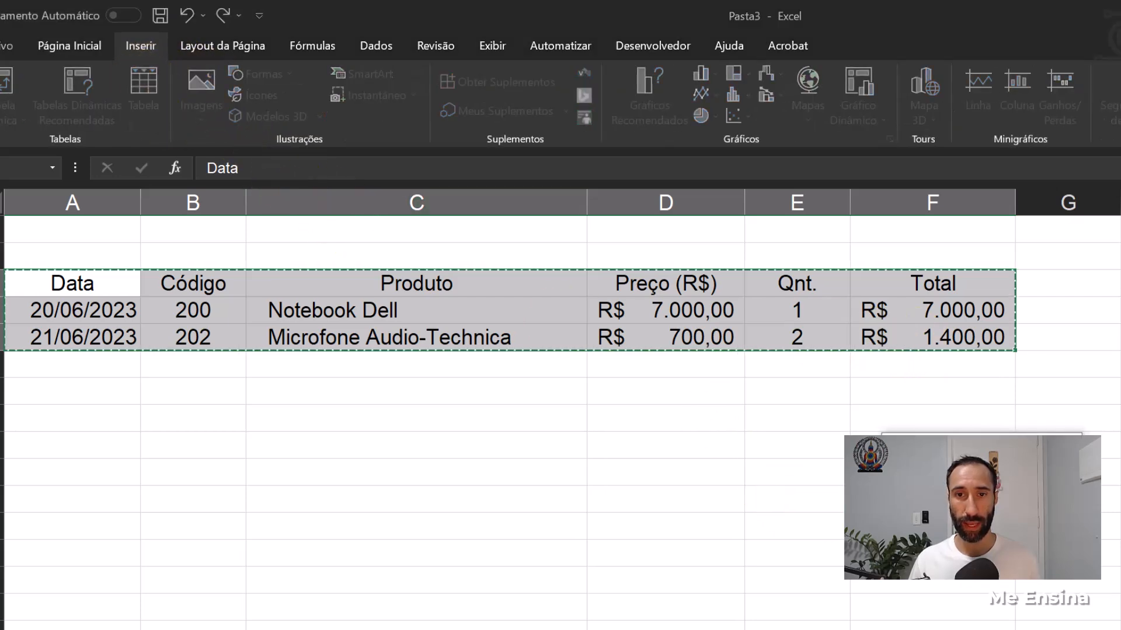
pyautogui.click(987, 551)
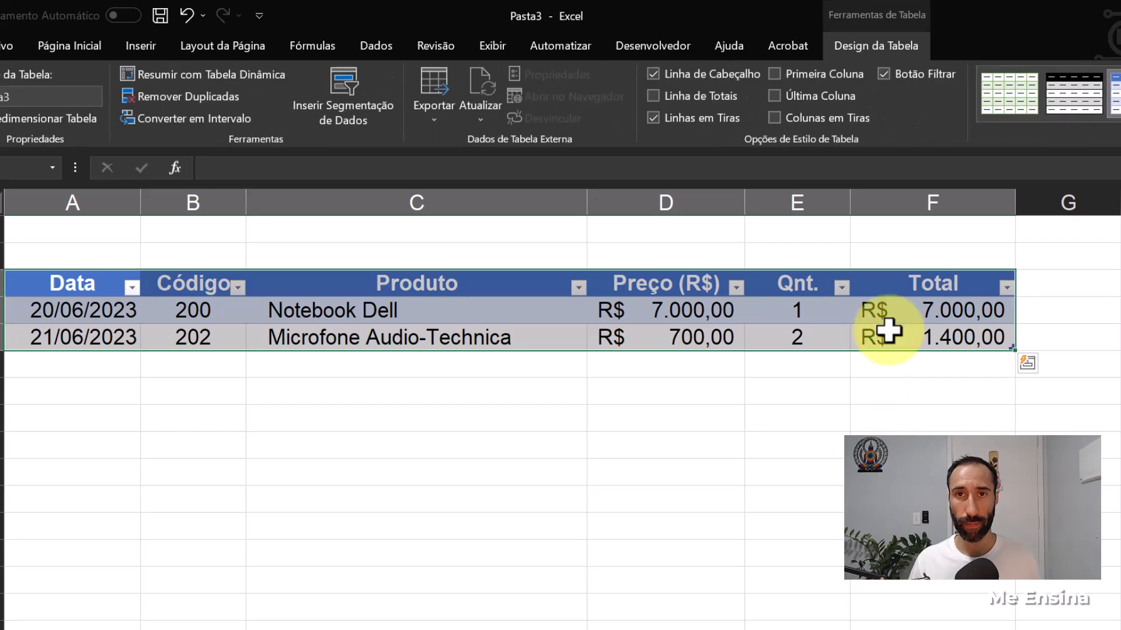
pyautogui.click(1071, 117)
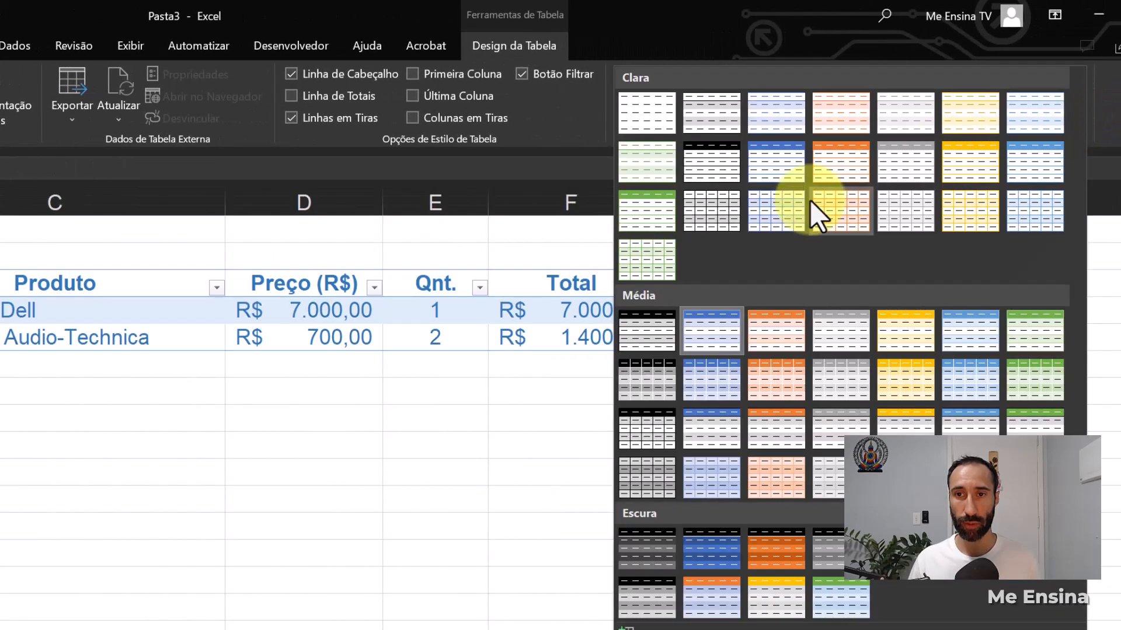
pyautogui.click(709, 432)
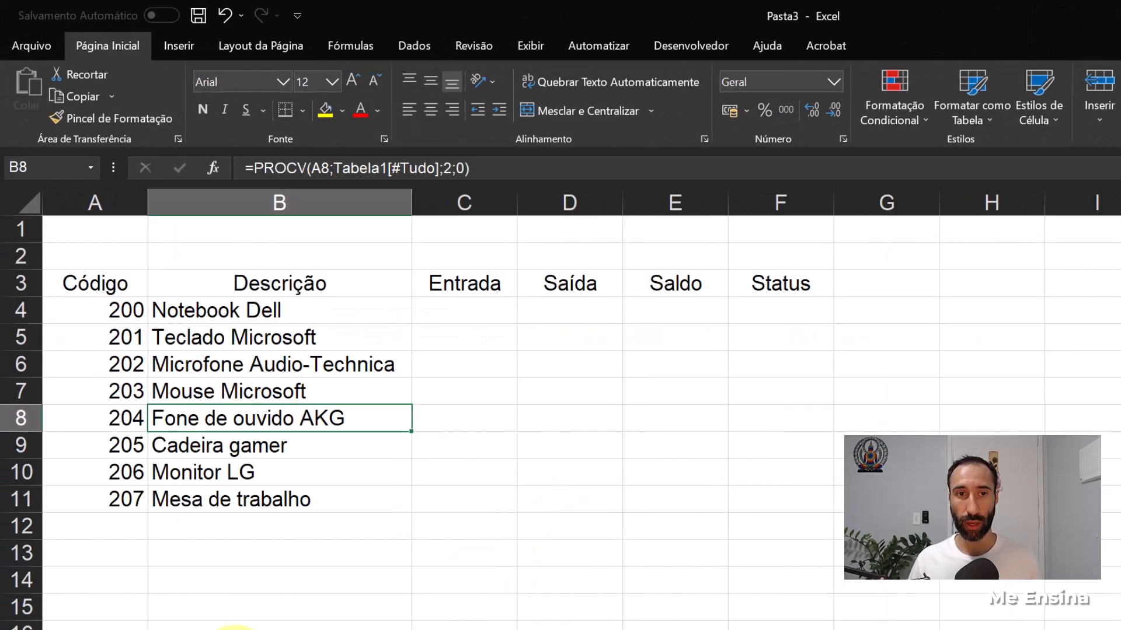
# - In Estoque, centre the product codes in A4:A11 and clear the codes and descriptions in A5:B11
pyautogui.click(375, 522)
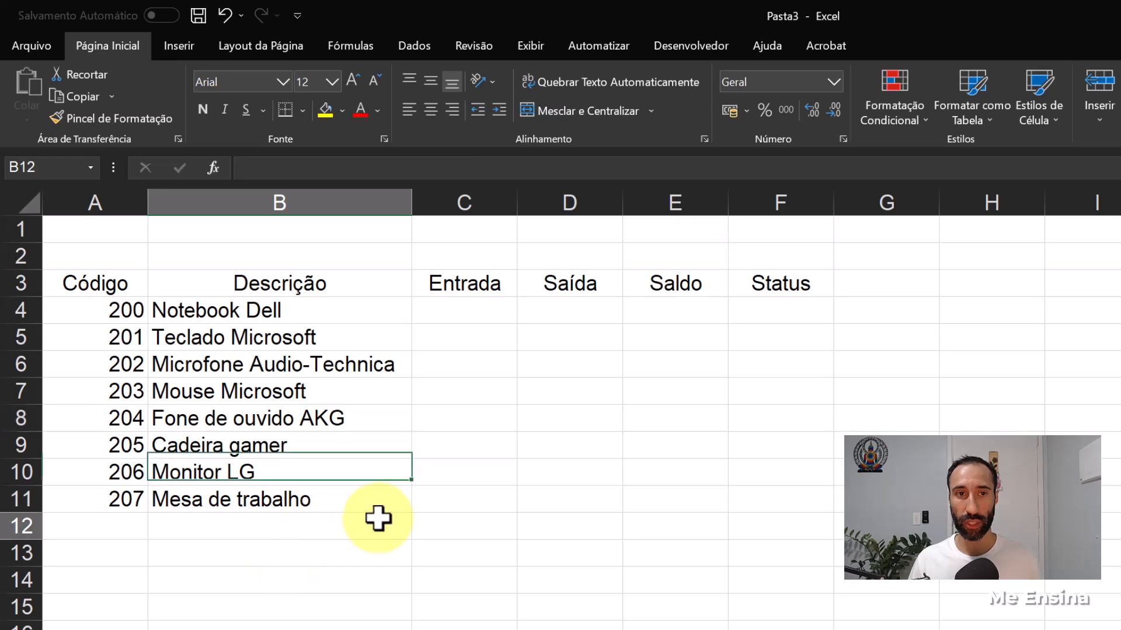
pyautogui.moveTo(117, 310); pyautogui.dragTo(124, 499)
pyautogui.click(430, 110)
pyautogui.click(362, 419)
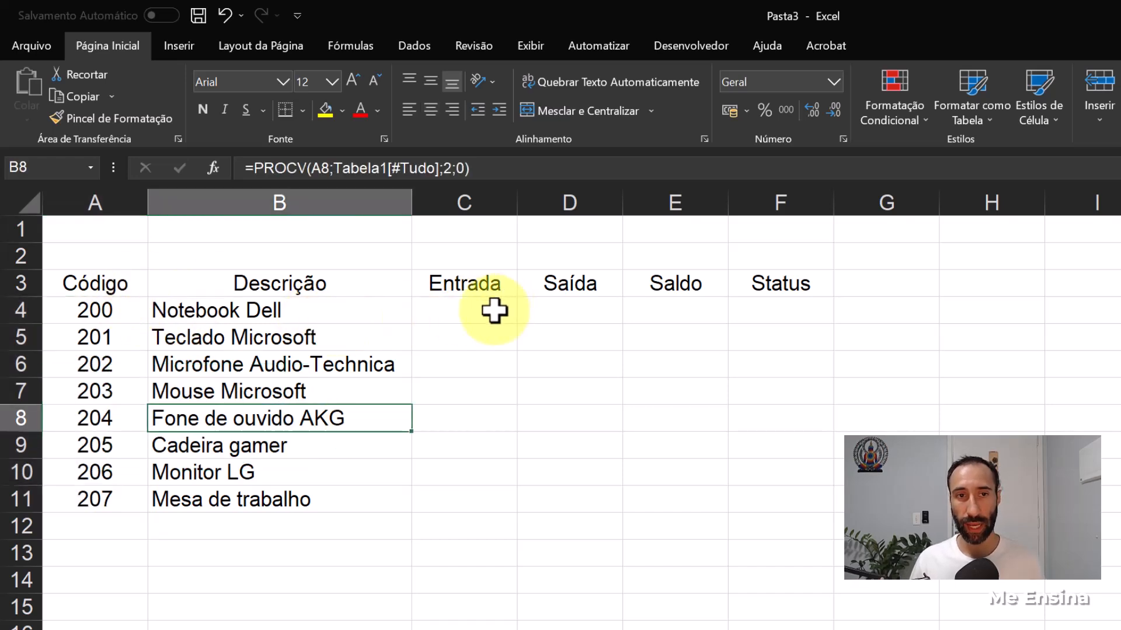
pyautogui.click(493, 310)
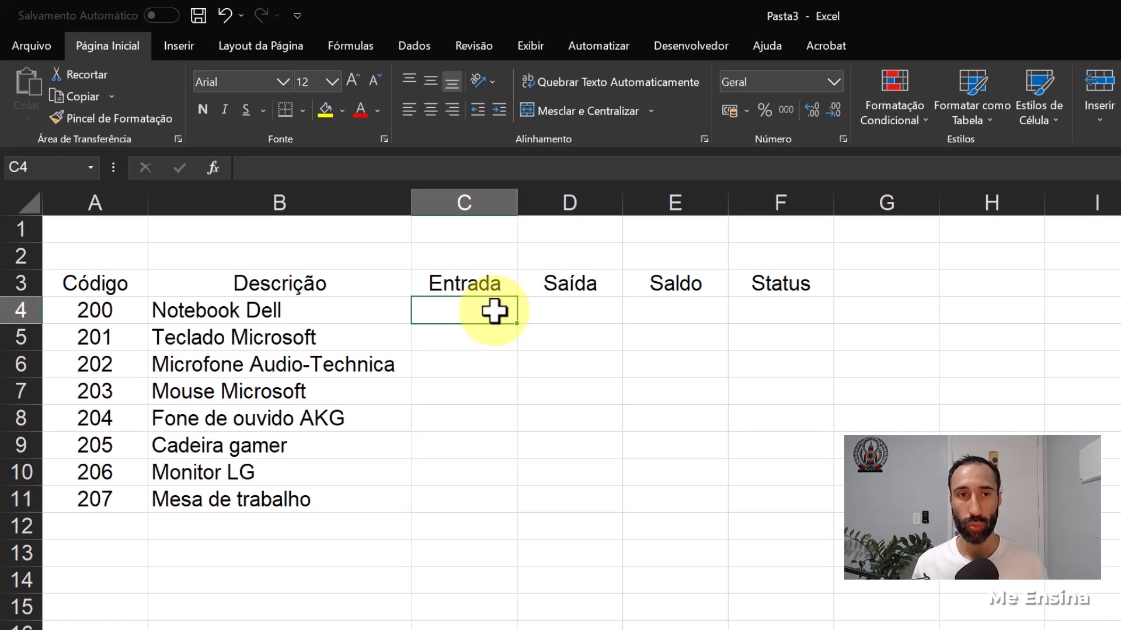
pyautogui.moveTo(80, 333); pyautogui.dragTo(286, 502)
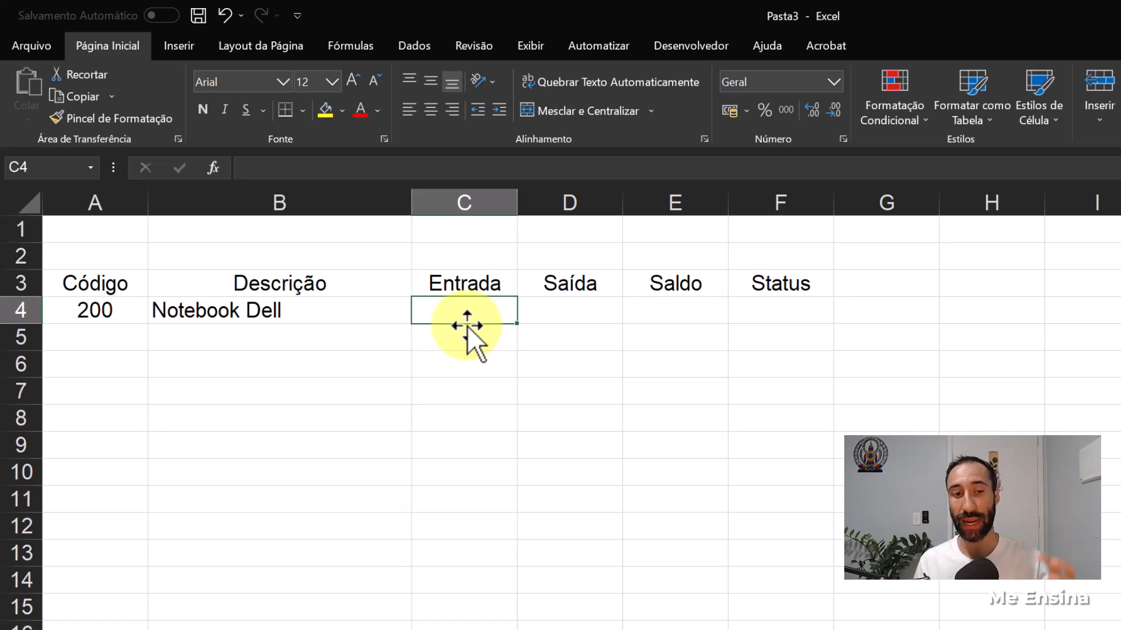
# - Start a SOMASES formula in C4 of Estoque using the Compras quantity column, Compras!E:E, as the sum range
pyautogui.write('=')
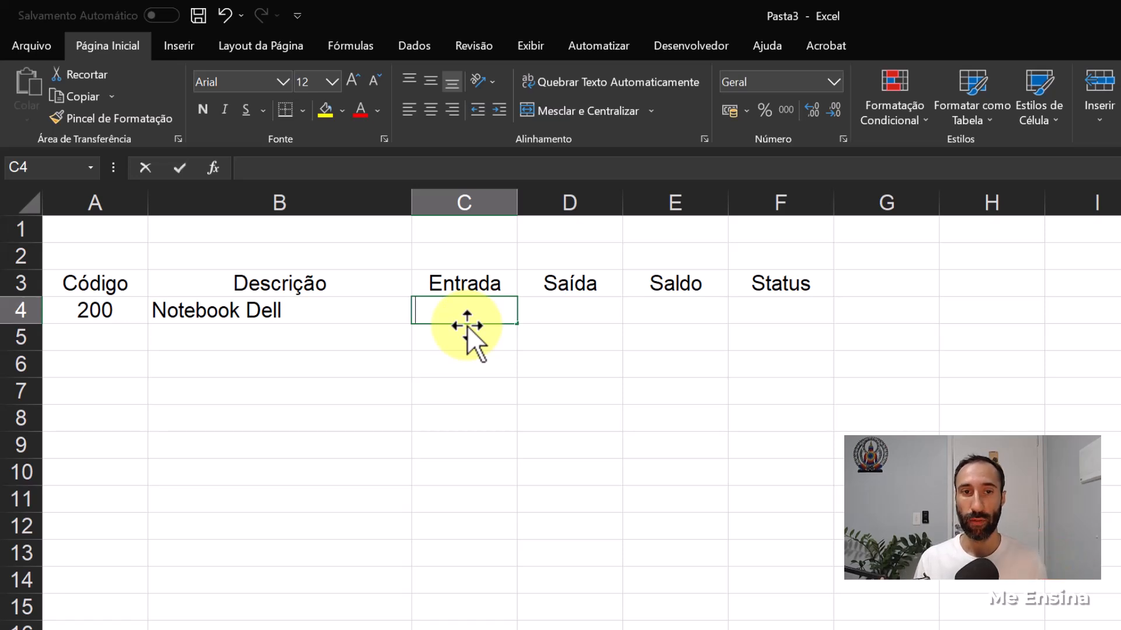
pyautogui.press('capslock')
pyautogui.write('SOMASES')
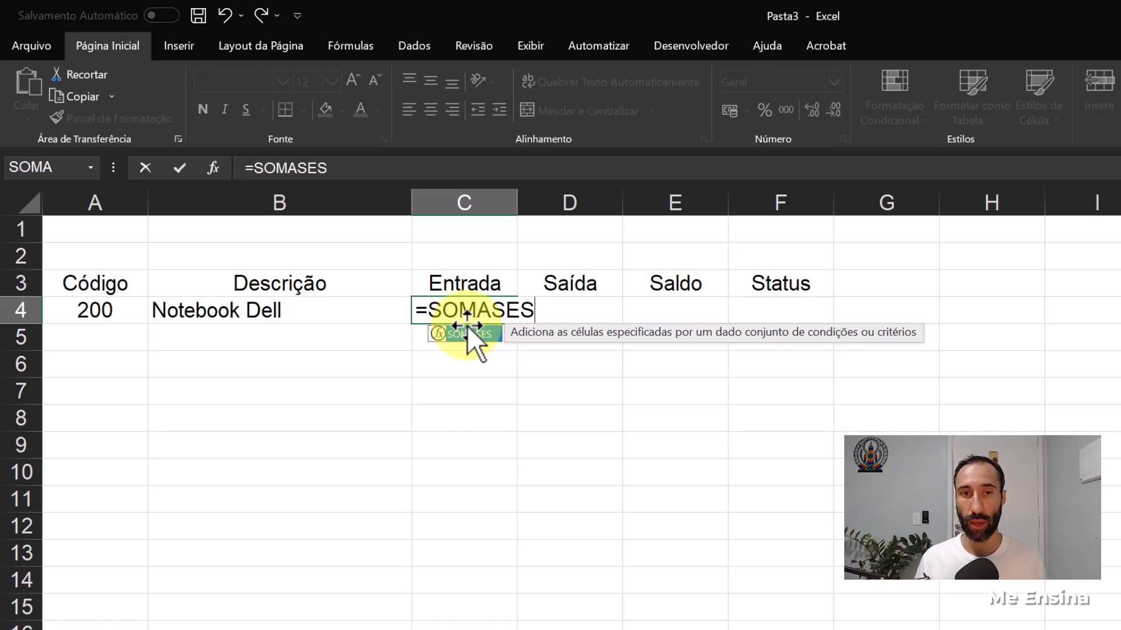
pyautogui.write('(')
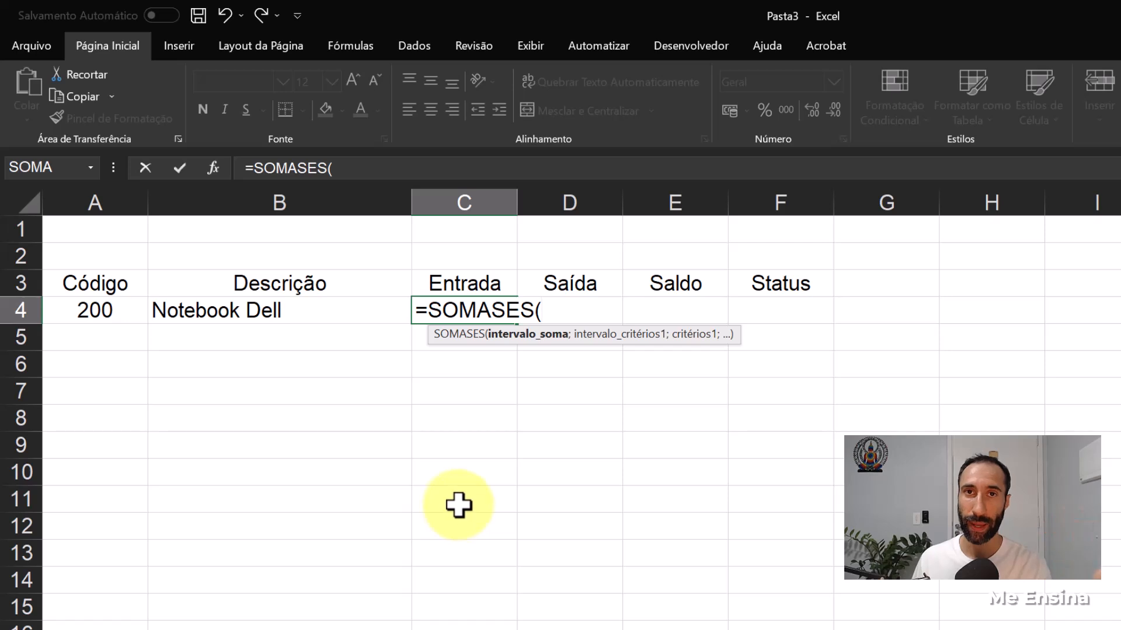
pyautogui.hotkey('ctrl', 'pagedown')
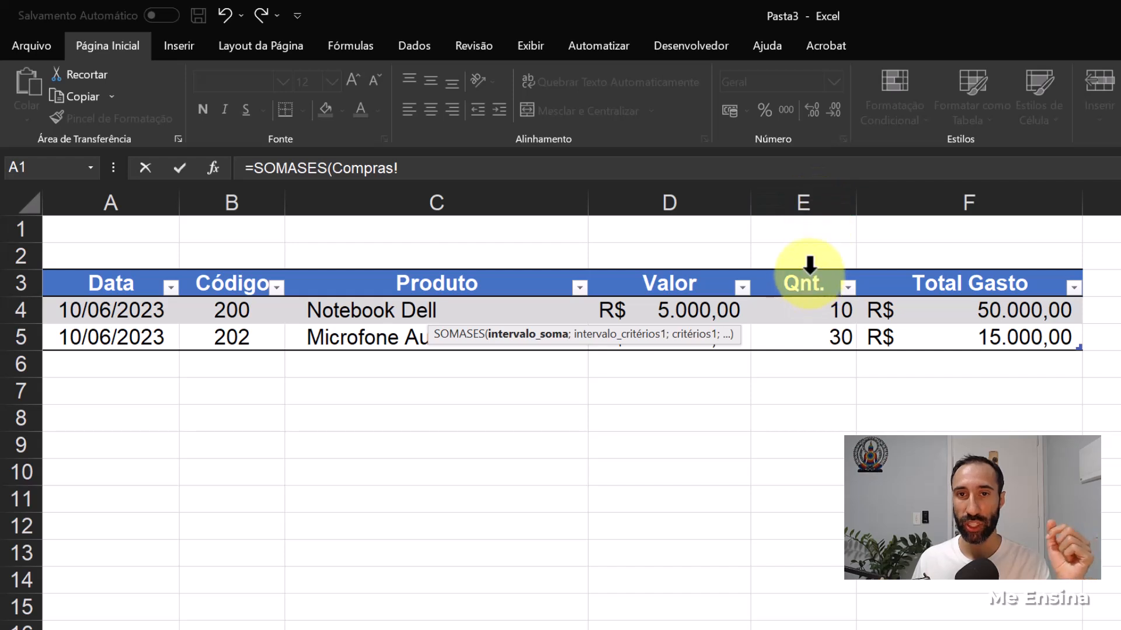
pyautogui.click(808, 196)
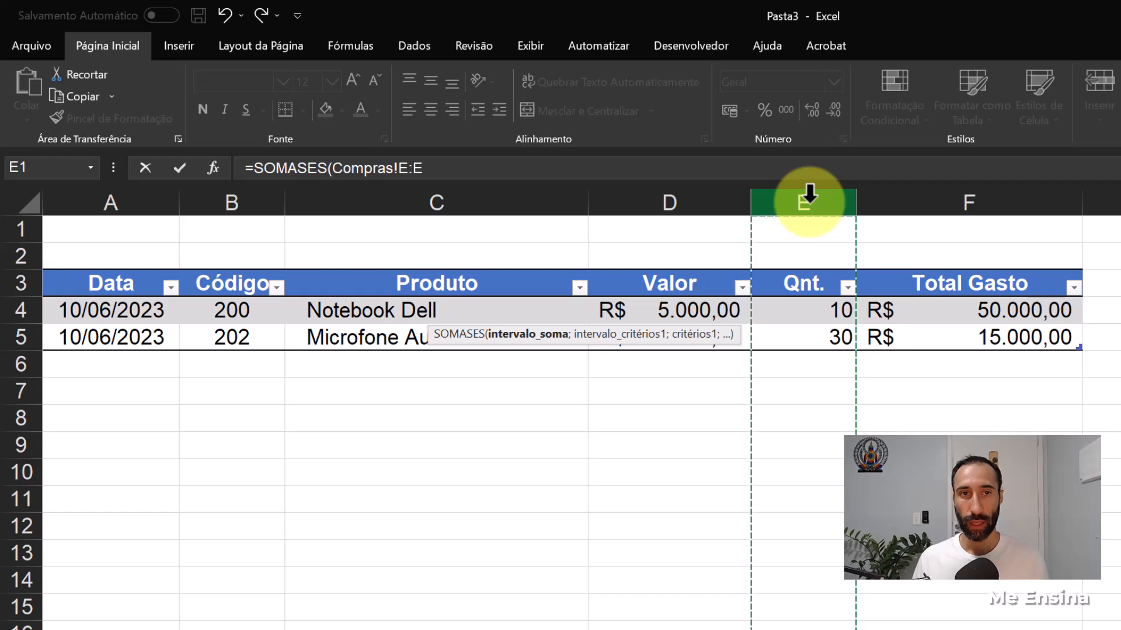
pyautogui.write(';')
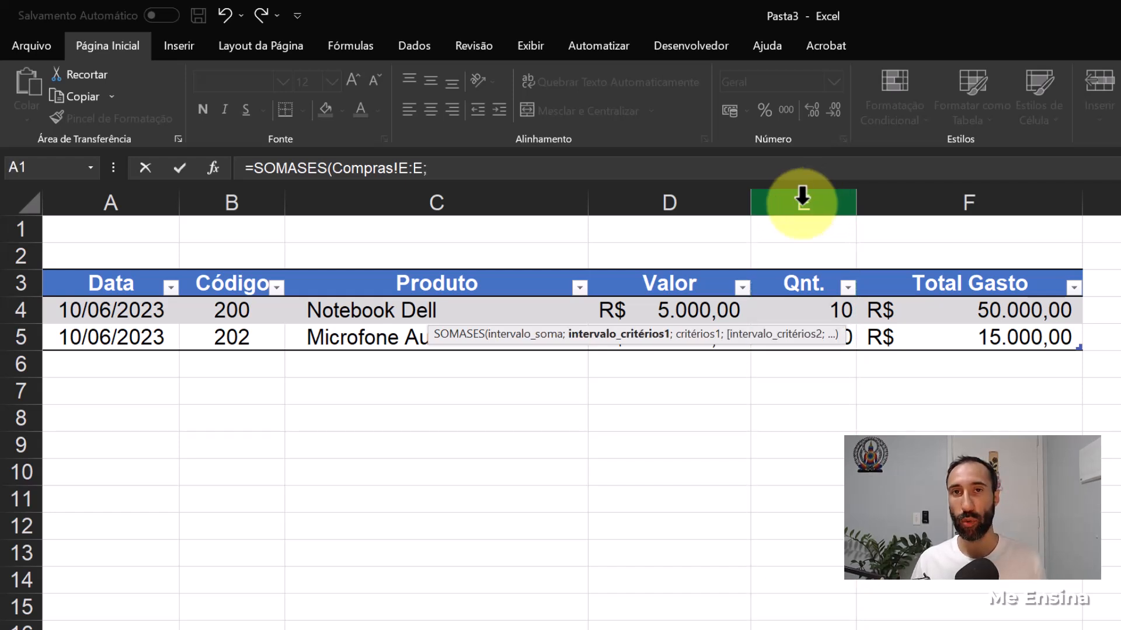
# - Complete the SOMASES formula with Compras!B:B as the criteria range and Estoque!A4 as the criterion
pyautogui.click(232, 192)
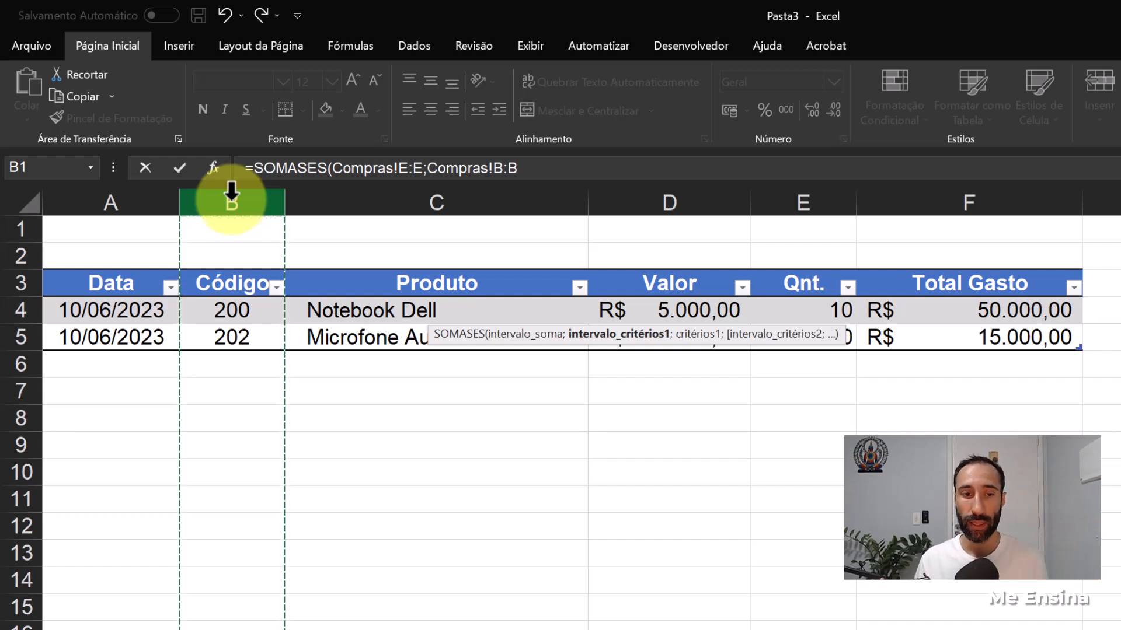
pyautogui.write(';')
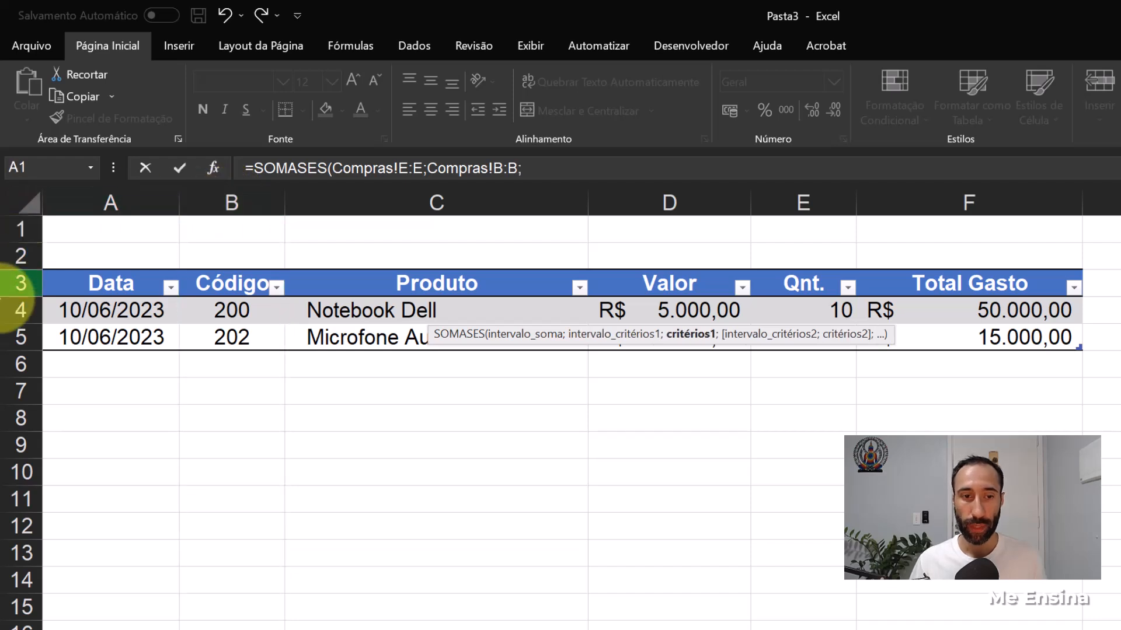
pyautogui.click(193, 629)
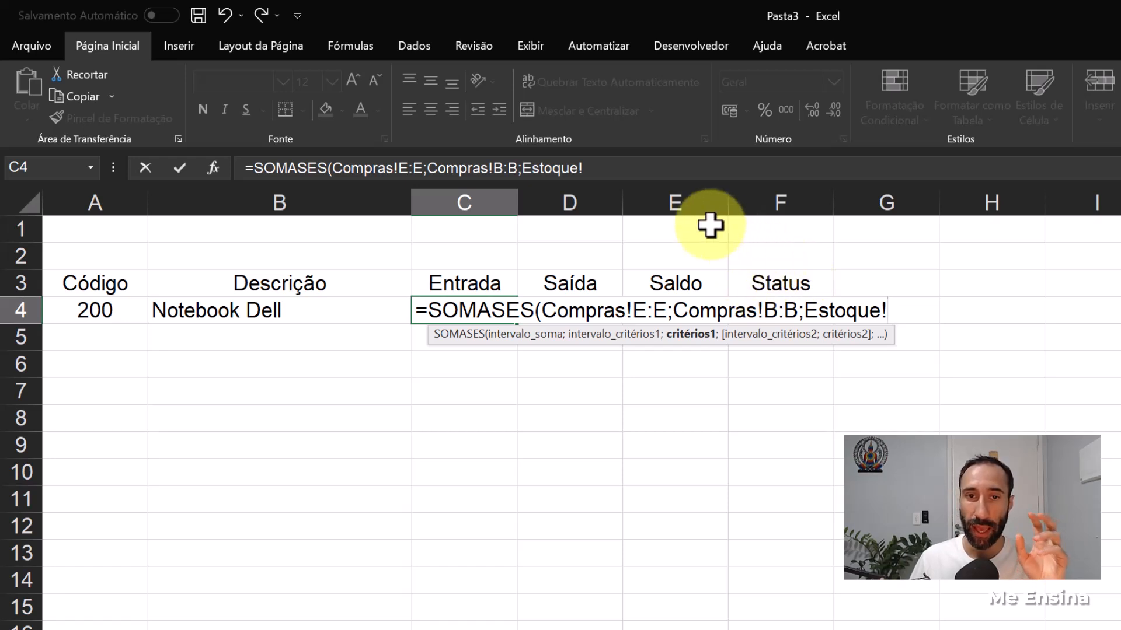
pyautogui.click(102, 311)
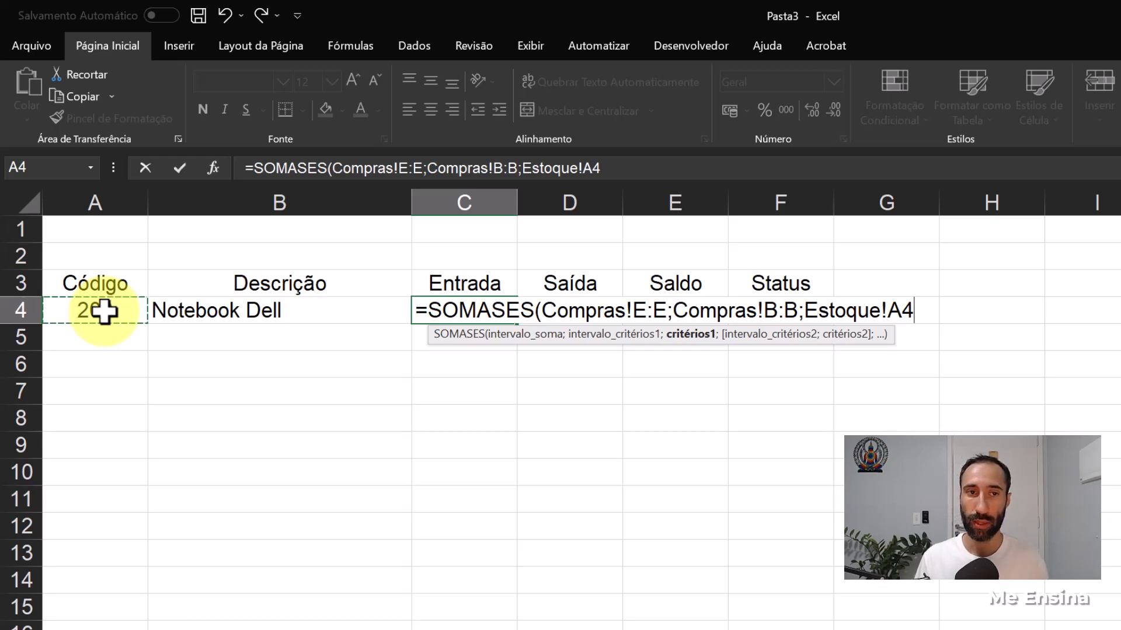
pyautogui.write(')')
pyautogui.press('Return')
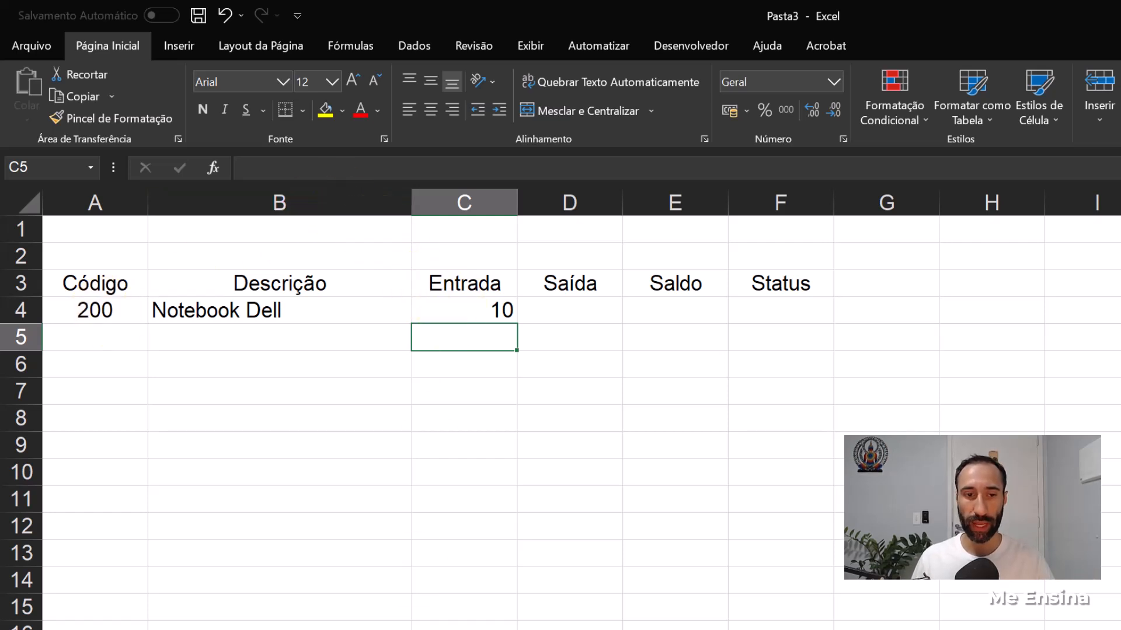
# - Add a purchase row in Compras at row 6 with date 11/06/2023 and product code 200
pyautogui.click(319, 628)
pyautogui.click(788, 315)
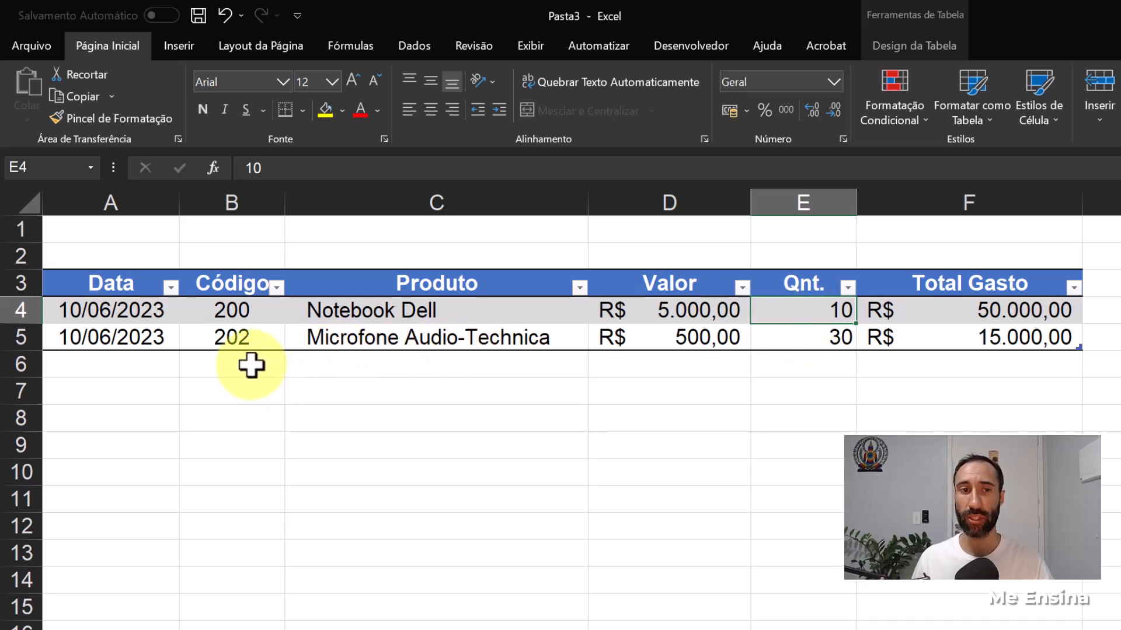
pyautogui.click(151, 367)
pyautogui.write('1')
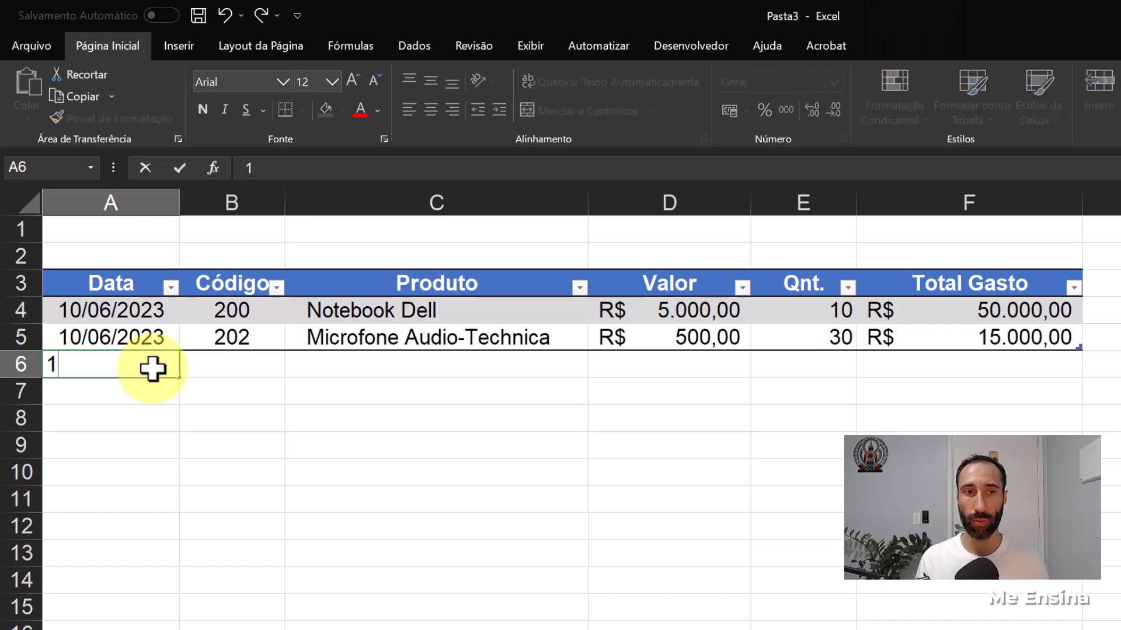
pyautogui.write('0/')
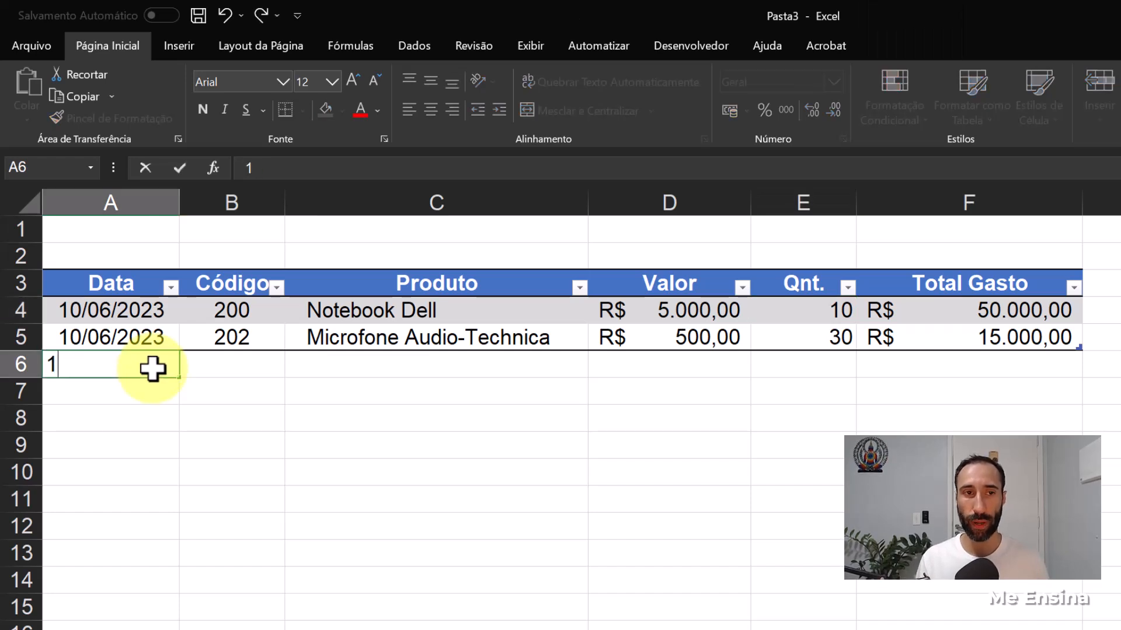
pyautogui.write('06/2023')
pyautogui.press('Tab')
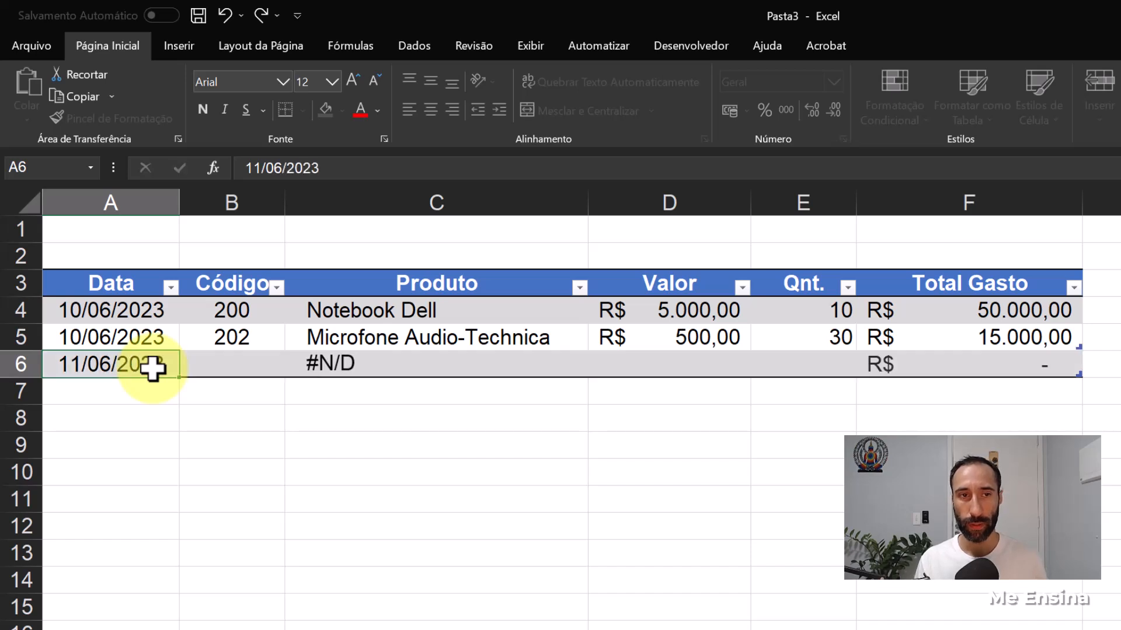
pyautogui.write('200')
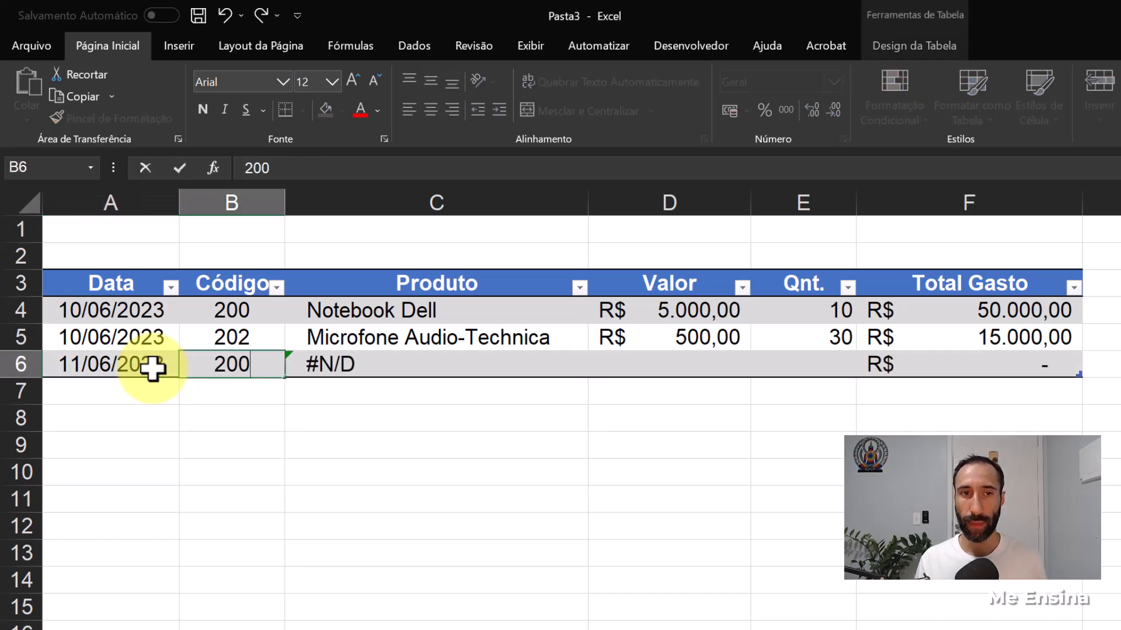
pyautogui.press('Tab')
pyautogui.press('Tab')
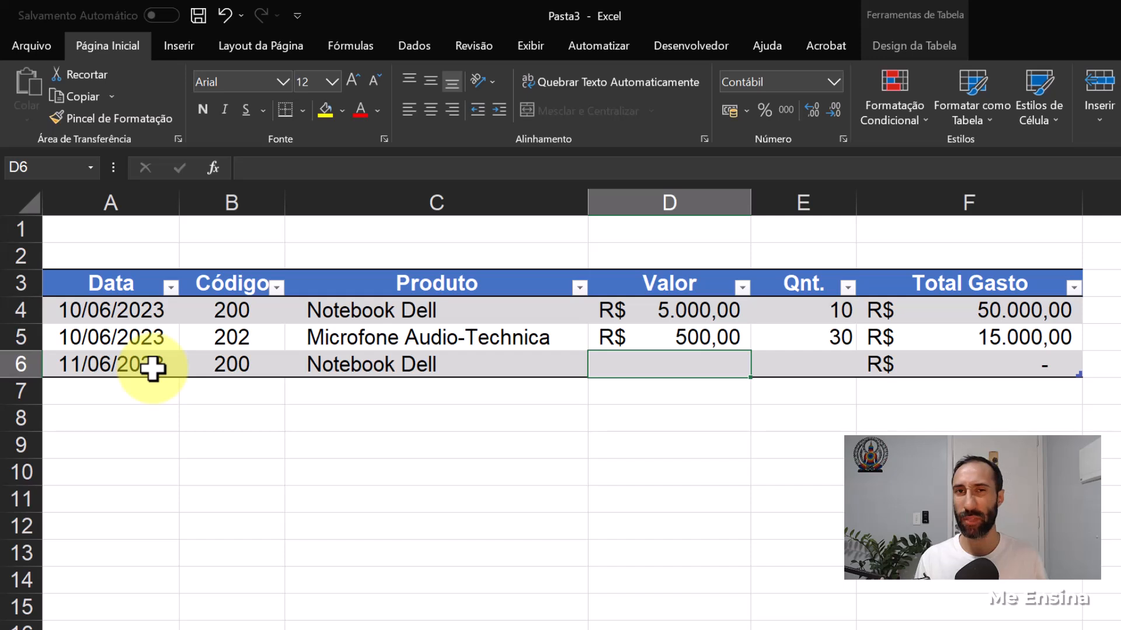
# - Complete the new Compras row with value 5000 and quantity 5, and check the Entrada total in C4 of Estoque
pyautogui.write('5000')
pyautogui.press('Tab')
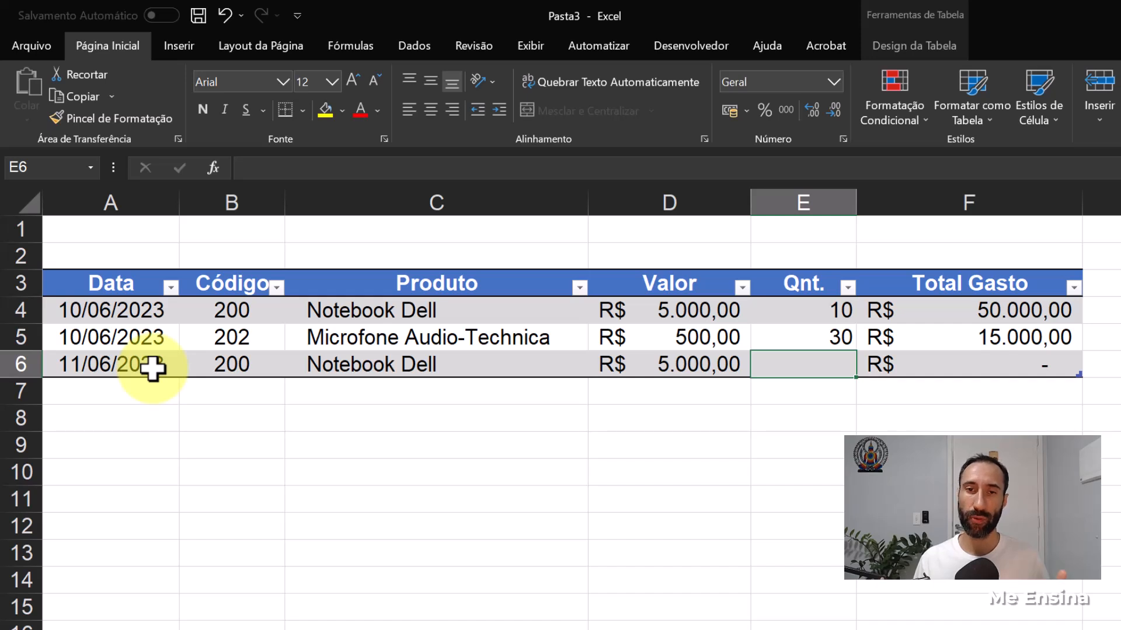
pyautogui.write('5')
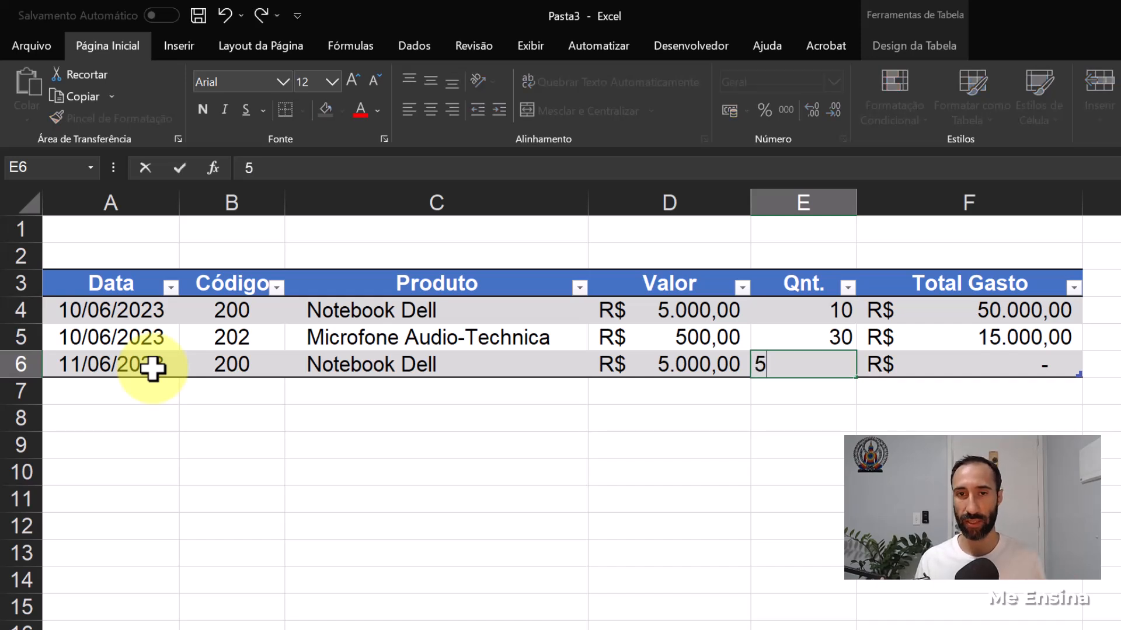
pyautogui.press('Return')
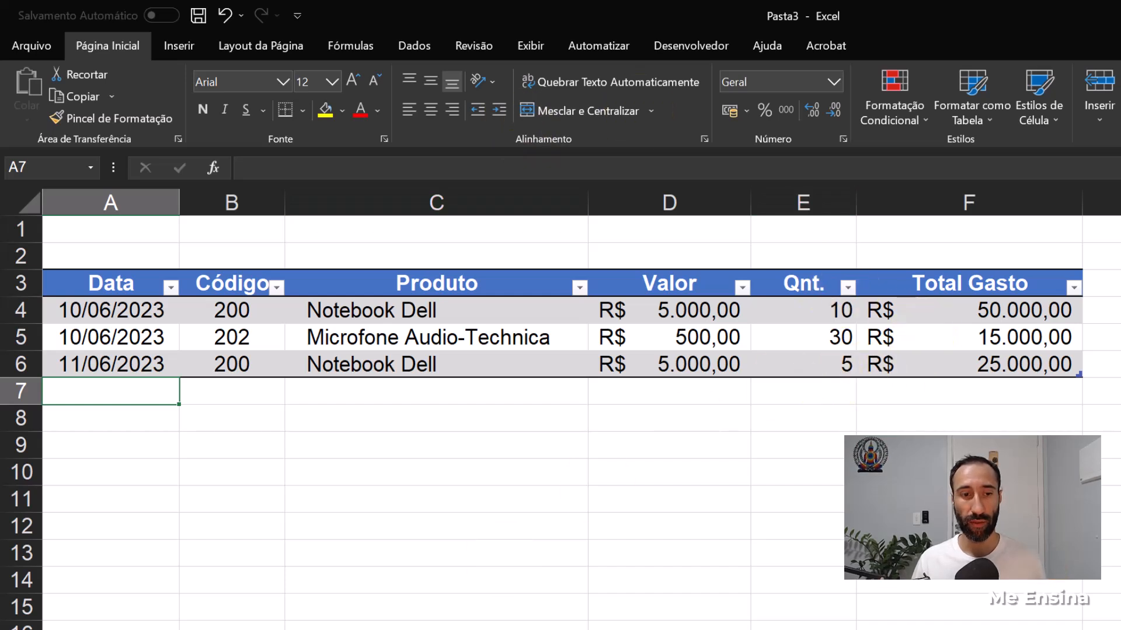
pyautogui.hotkey('ctrl', 'pagedown')
pyautogui.click(489, 310)
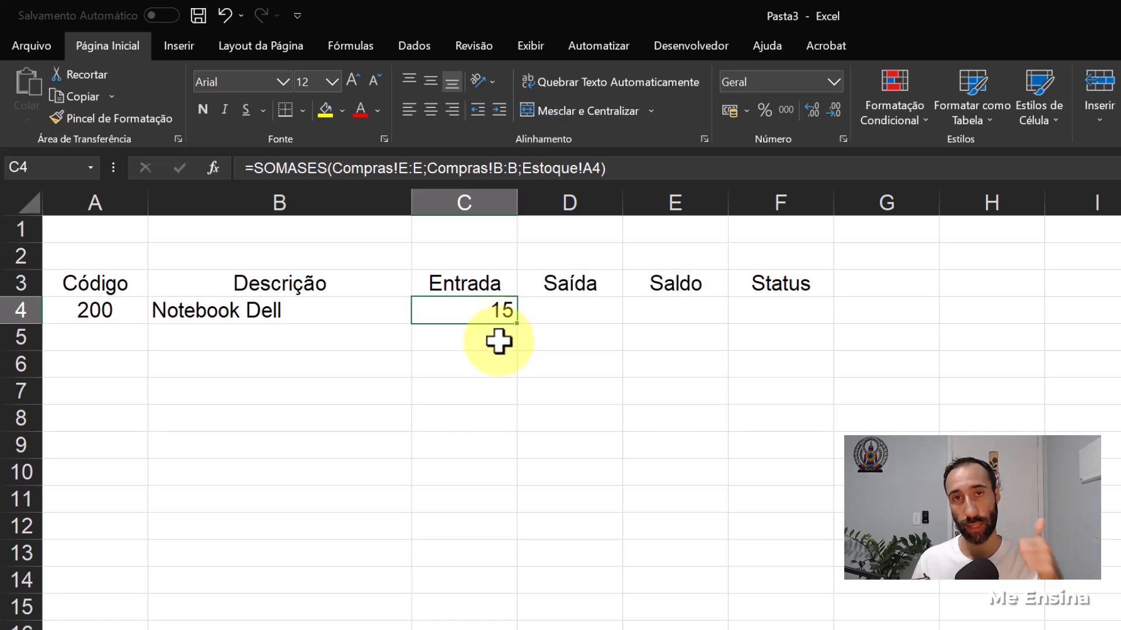
# - Start a SOMASES formula in D4 of Estoque using the Vendas quantity column, Vendas!E:E, as the sum range
pyautogui.click(559, 303)
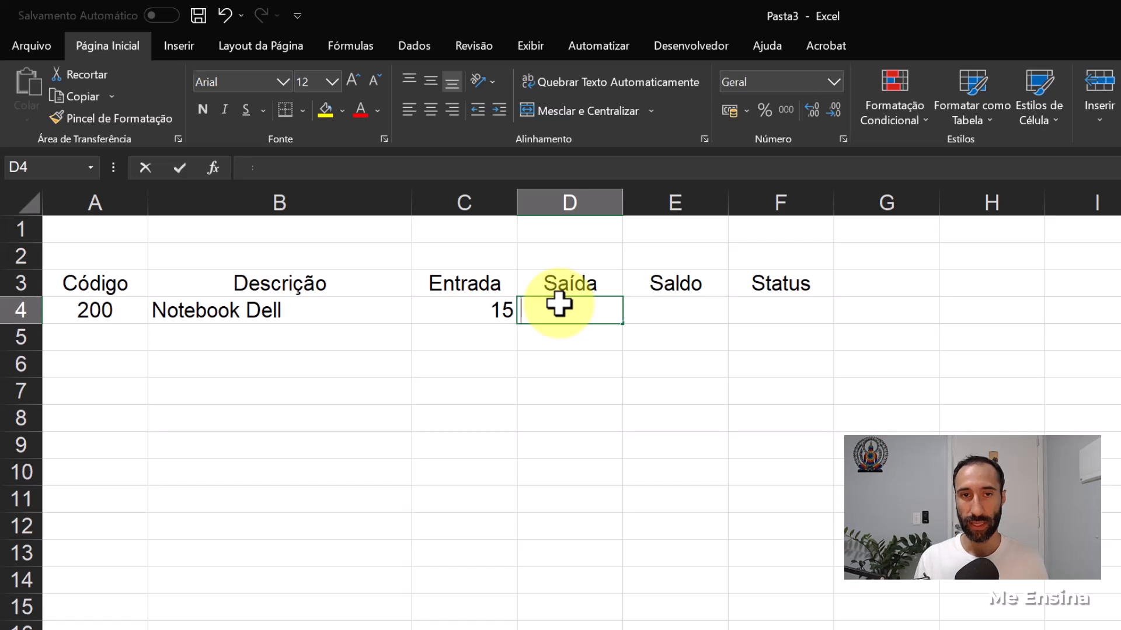
pyautogui.write('=')
pyautogui.press('capslock')
pyautogui.write('SOMAS')
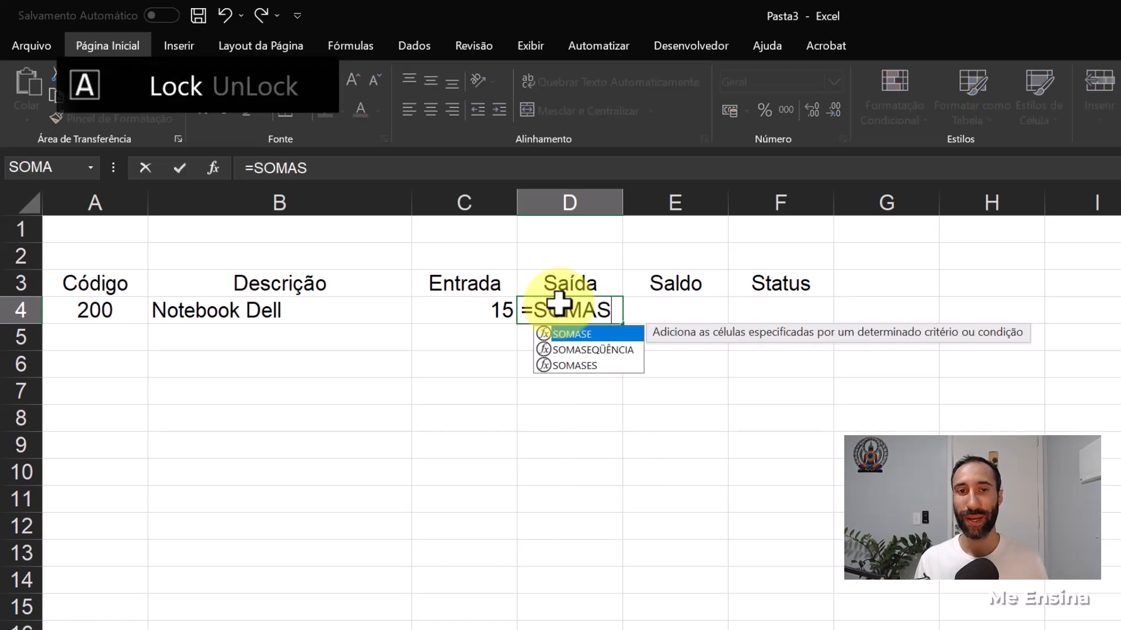
pyautogui.write('ES(')
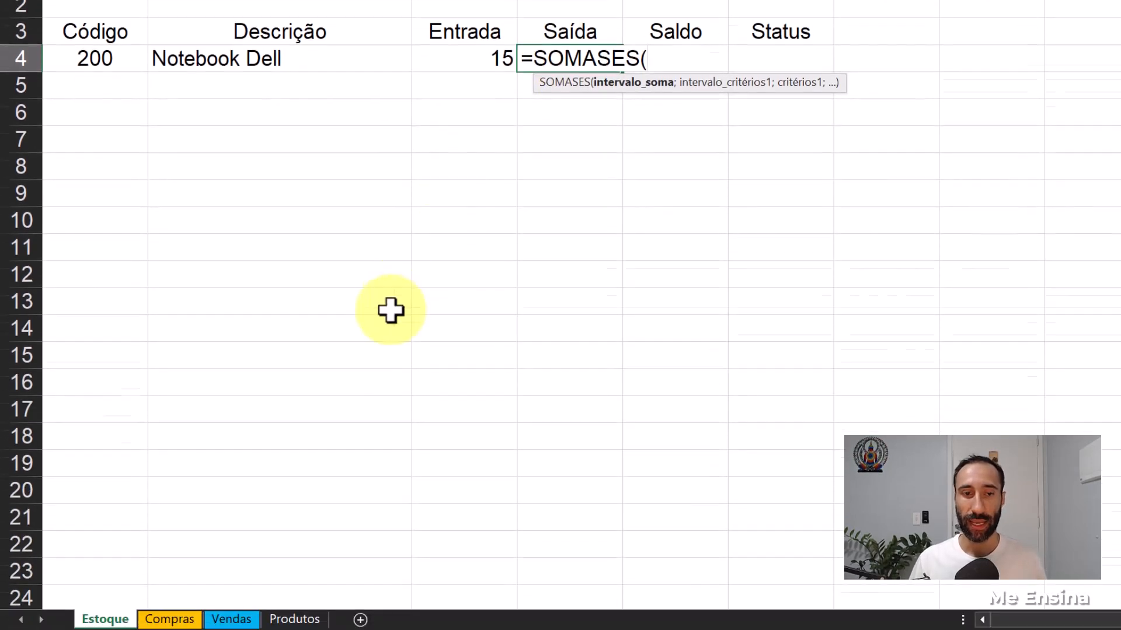
pyautogui.click(233, 597)
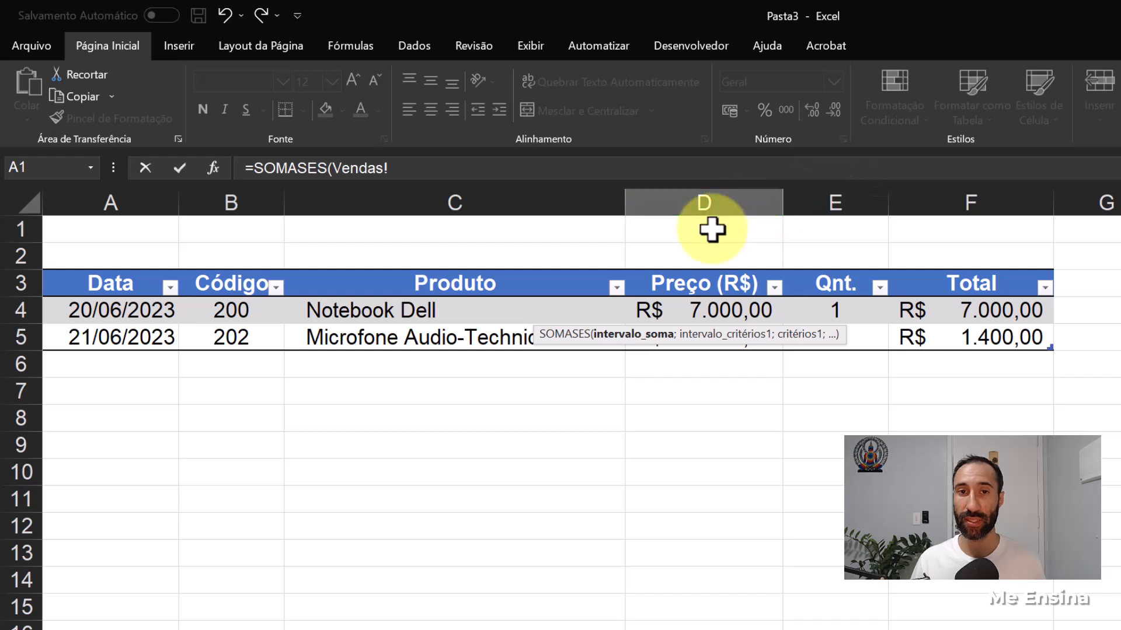
pyautogui.click(846, 184)
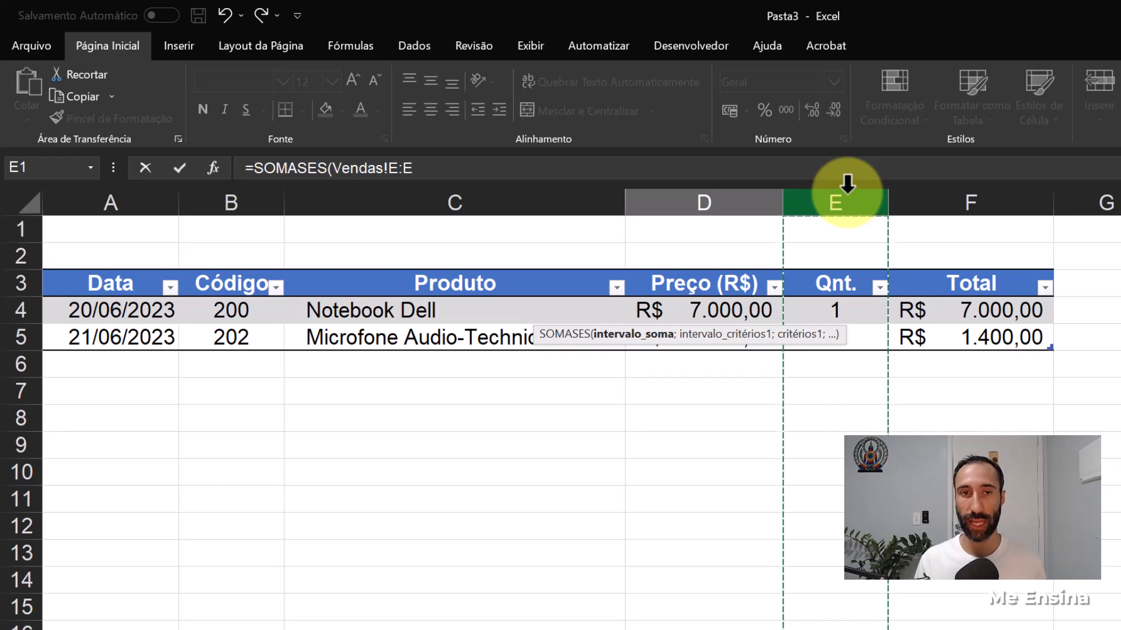
# - Finish the Saída formula with Vendas!B:B as the criteria range and Estoque!A4 as the criterion
pyautogui.write(';')
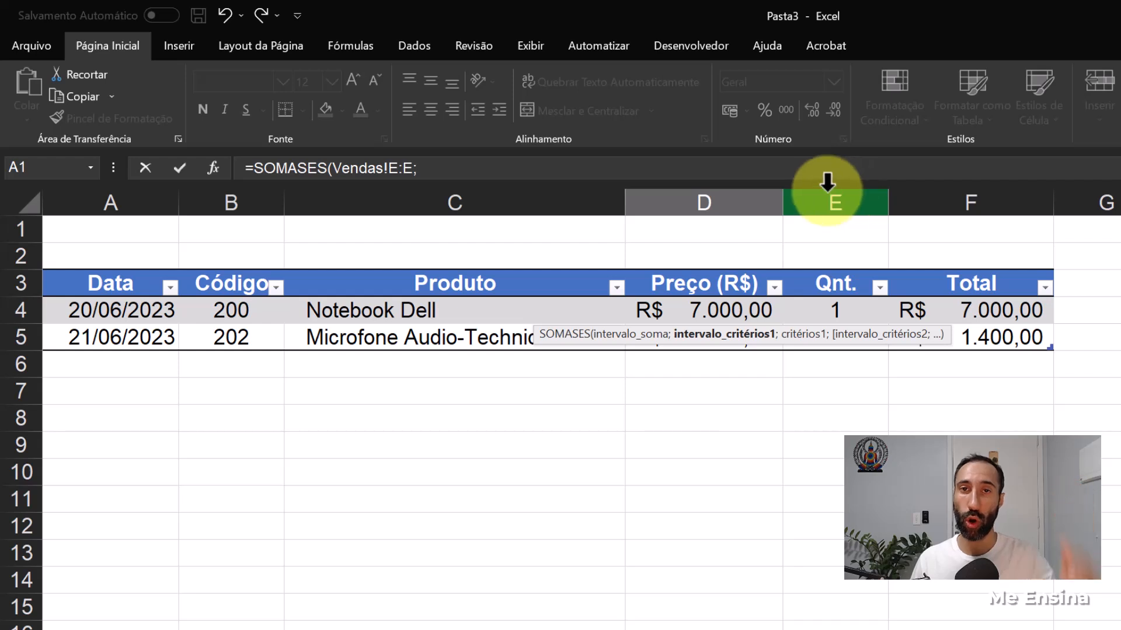
pyautogui.click(233, 186)
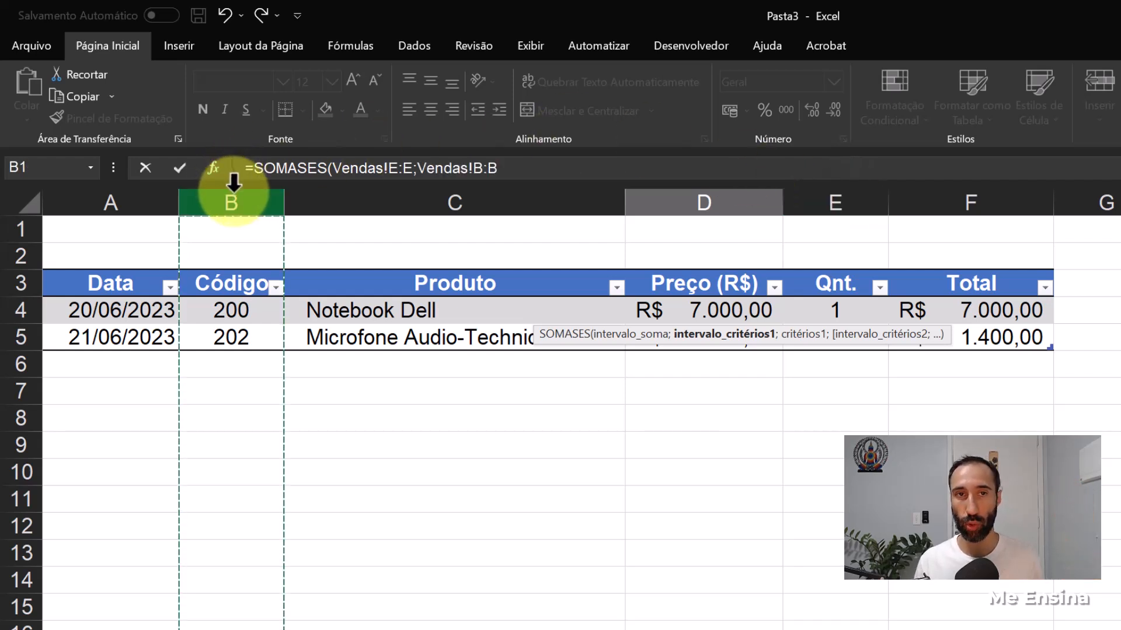
pyautogui.write(';')
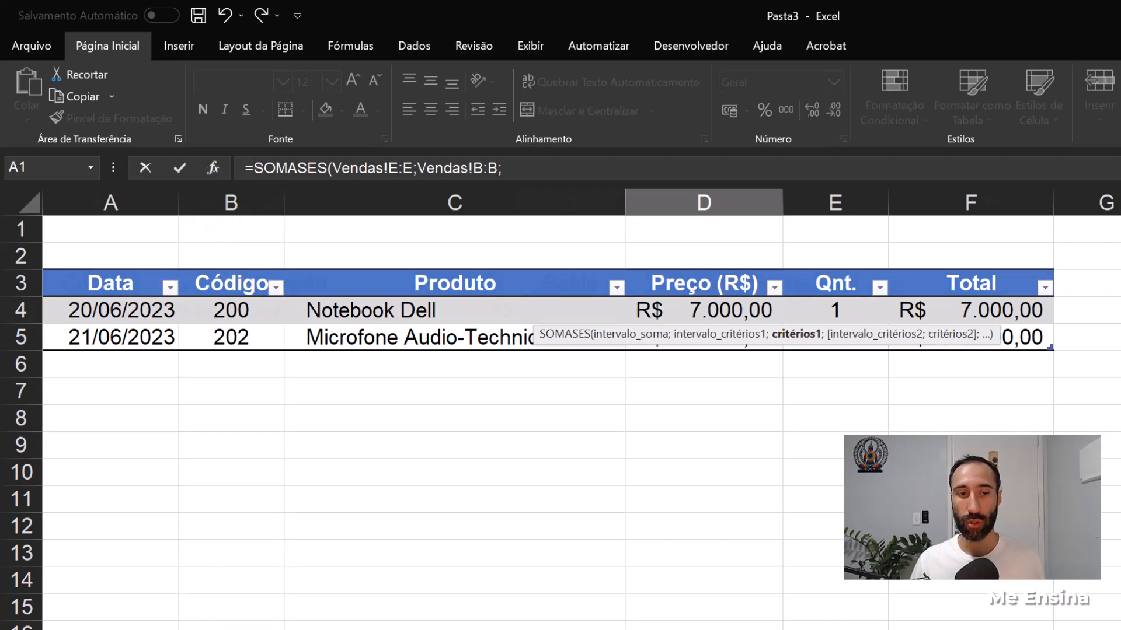
pyautogui.click(175, 629)
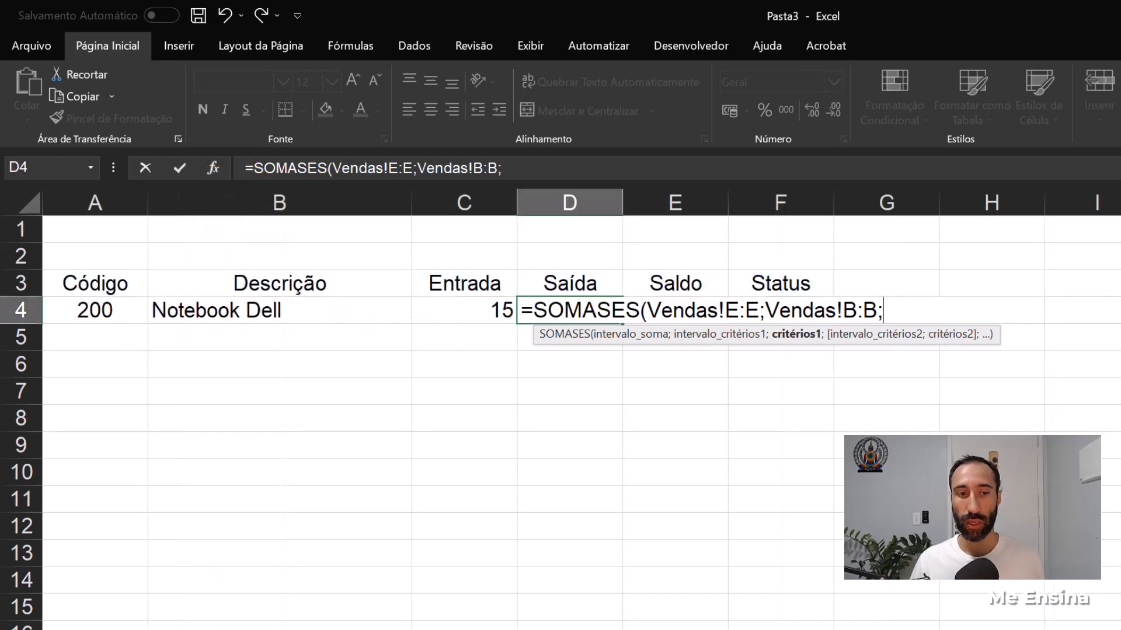
pyautogui.click(94, 314)
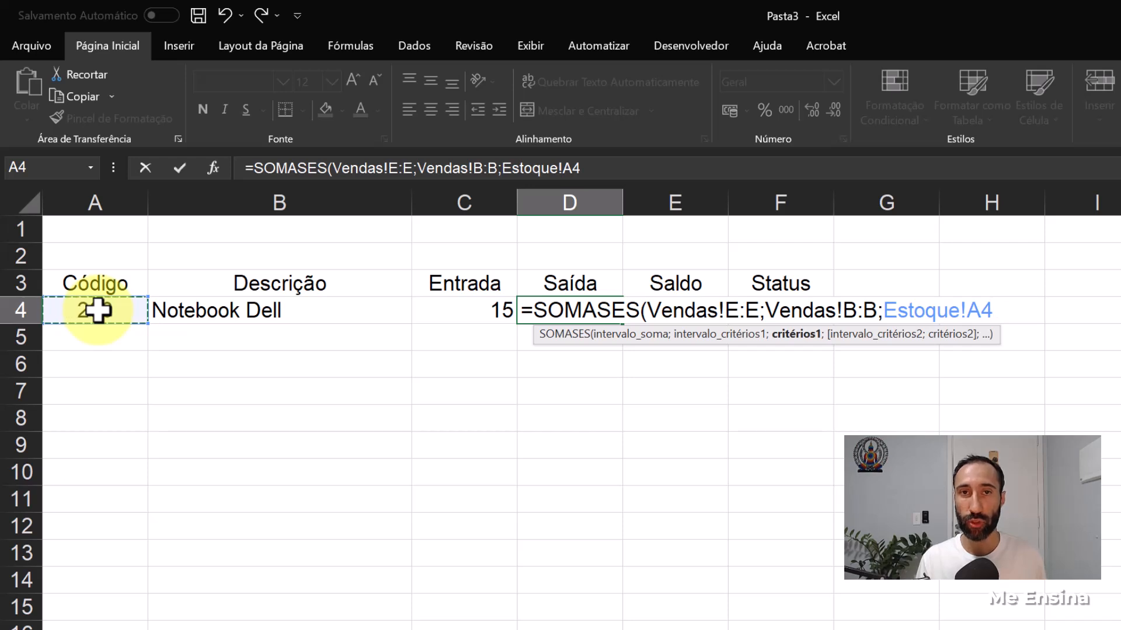
pyautogui.write(')')
pyautogui.press('Return')
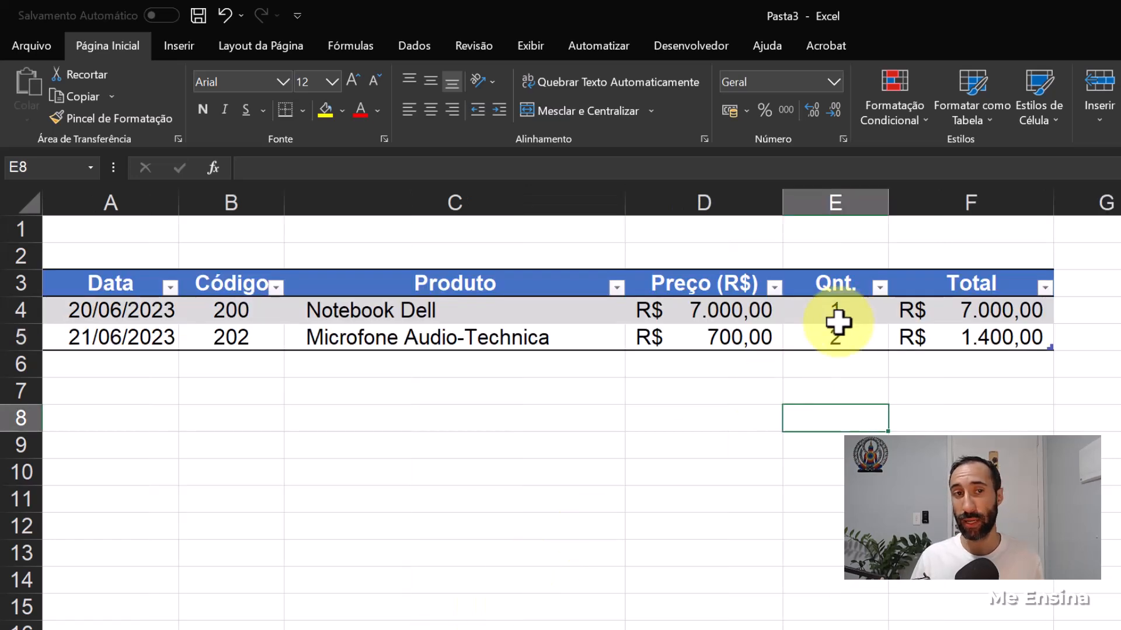
# - Add a sale row in Vendas at row 6 with date 22/06/2023 and product code 200
pyautogui.click(120, 365)
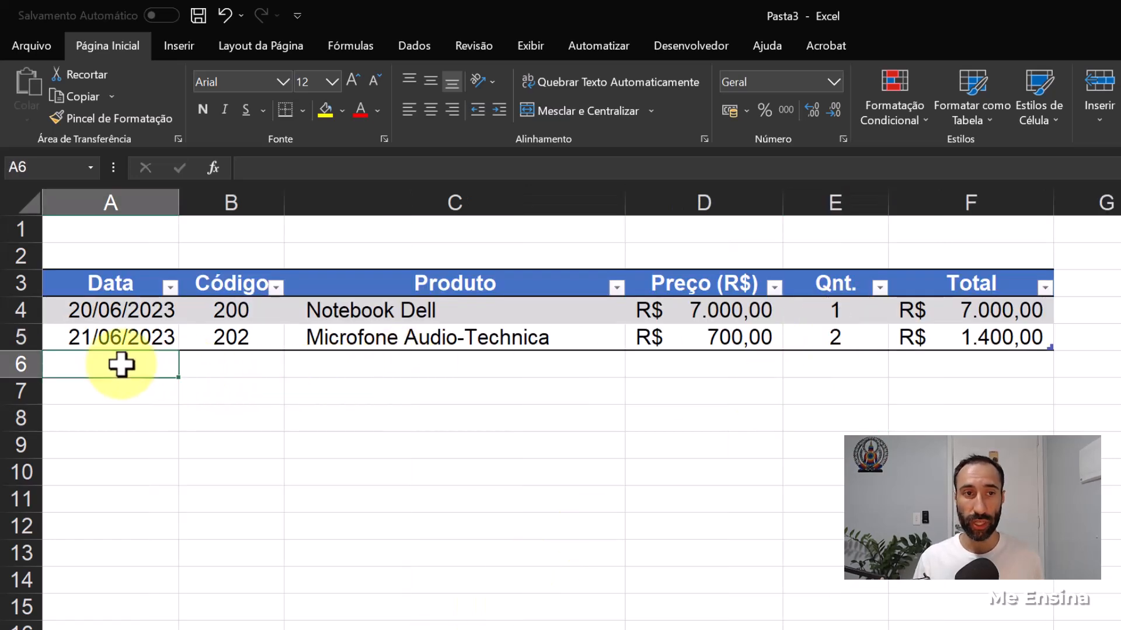
pyautogui.write('22-05')
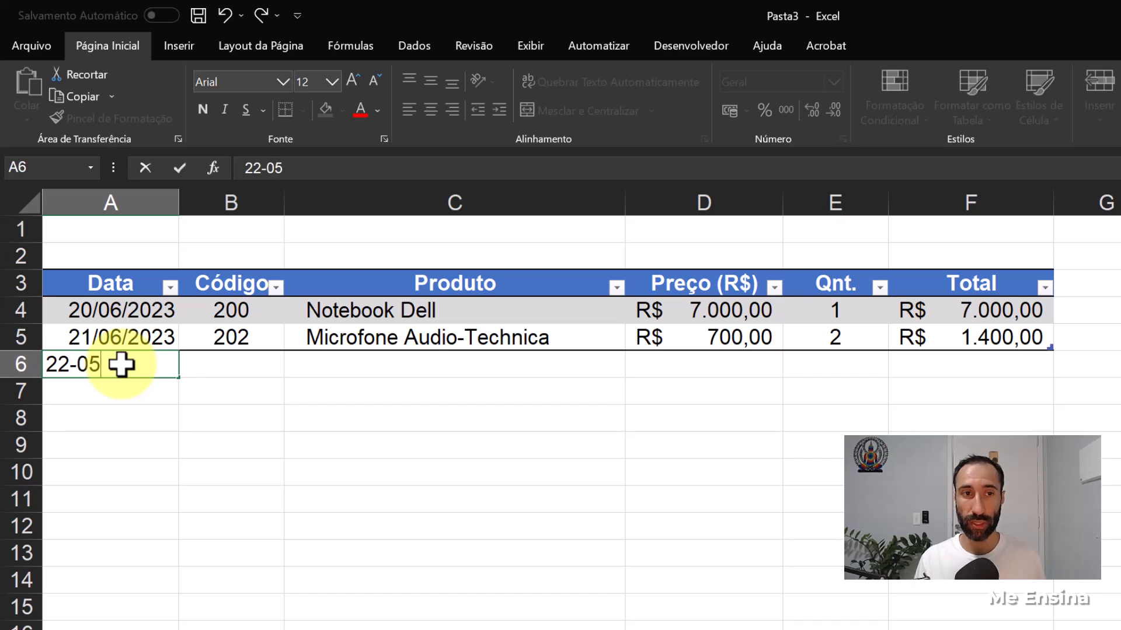
pyautogui.press('BackSpace')
pyautogui.write('6')
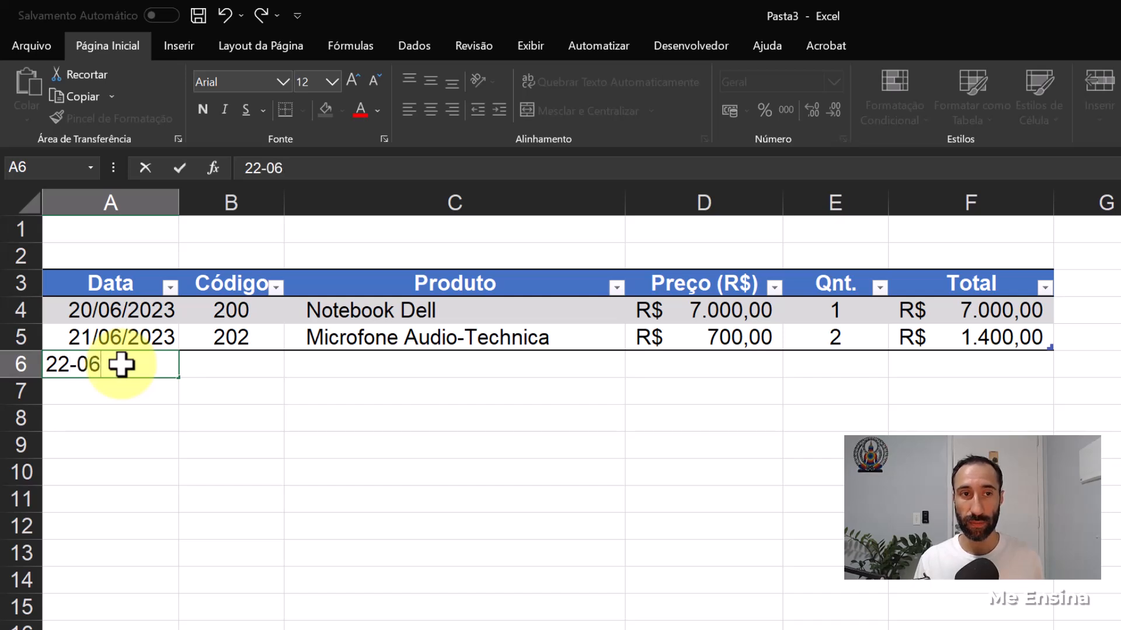
pyautogui.press('Tab')
pyautogui.write('200')
pyautogui.hotkey('ctrl', 'Return')
pyautogui.press('Tab')
pyautogui.press('Tab')
# - Complete the new Vendas row with price 7000 and quantity 1, and check the Saída total in D4 of Estoque
pyautogui.write('7000')
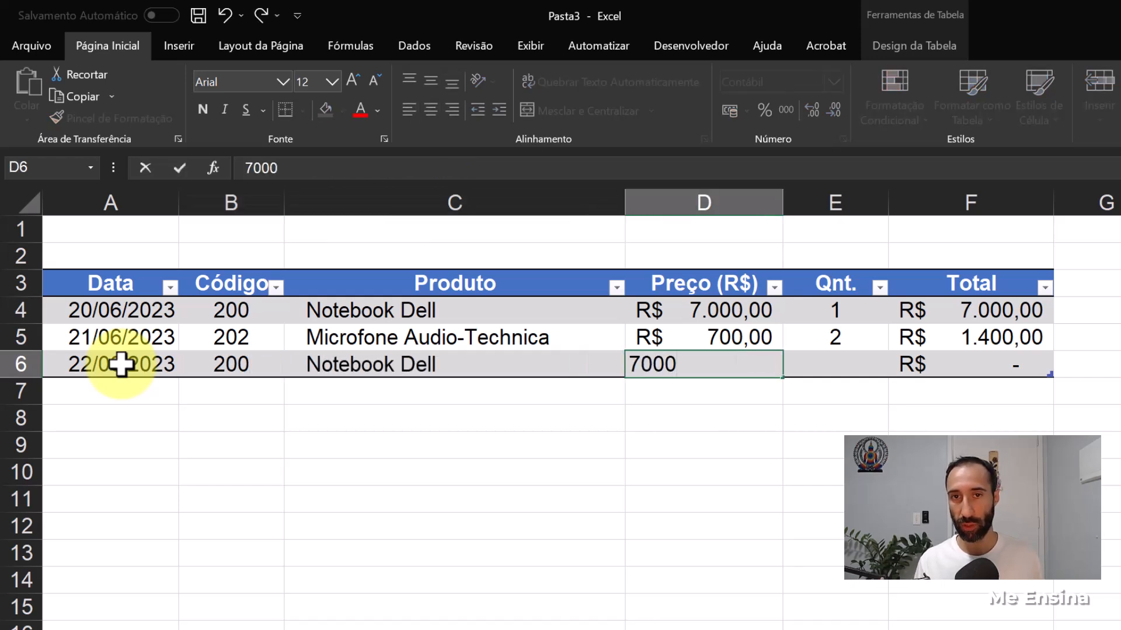
pyautogui.press('Tab')
pyautogui.write('1')
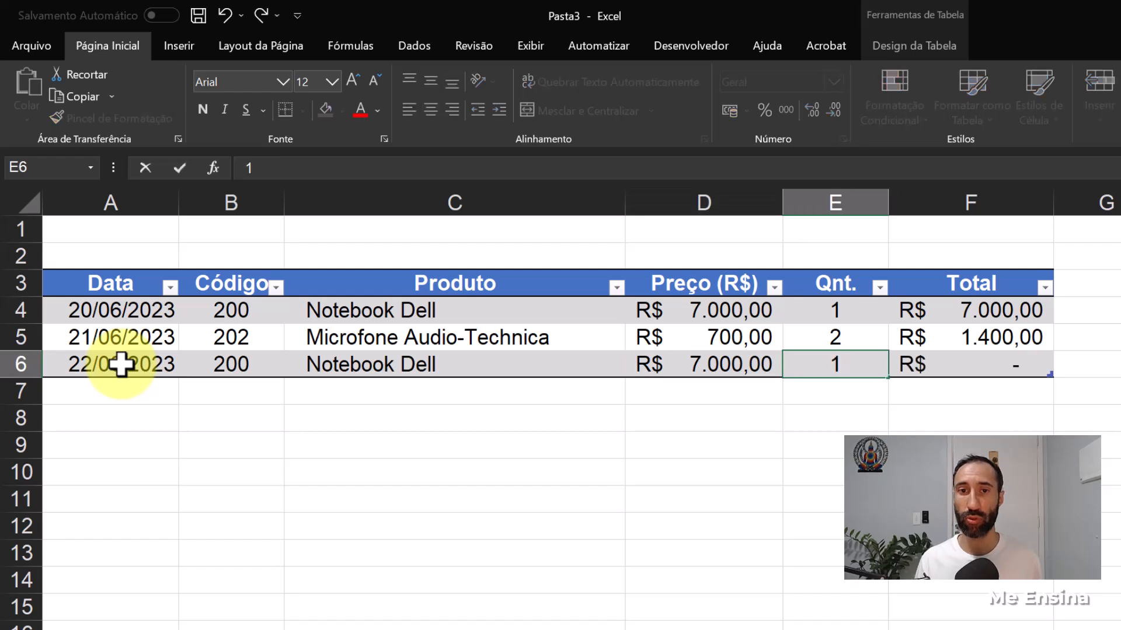
pyautogui.press('Return')
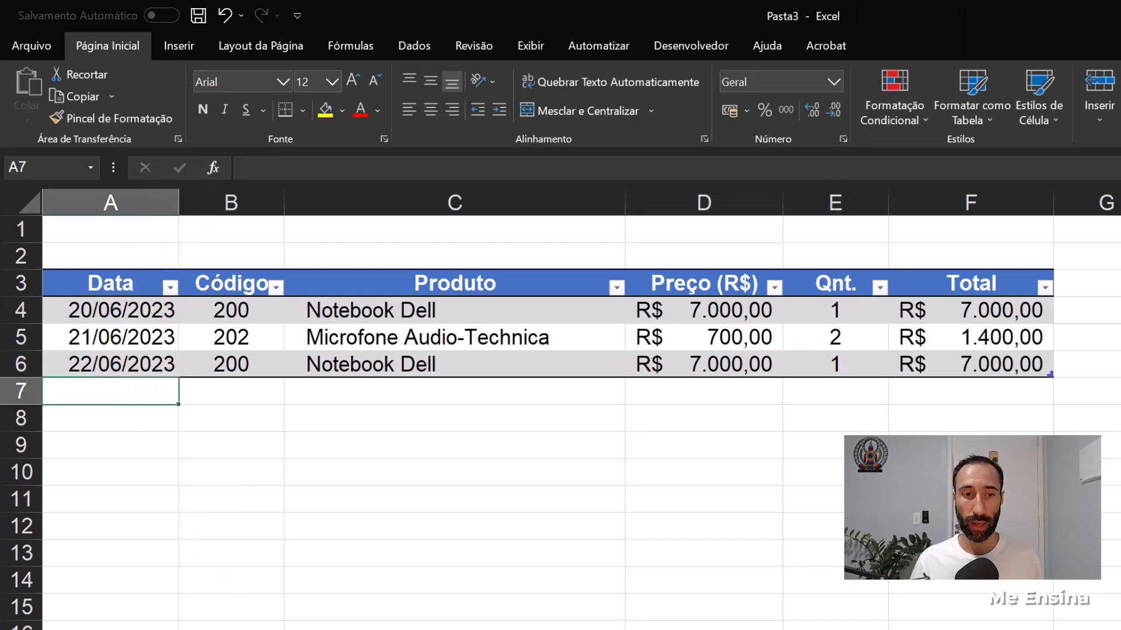
pyautogui.hotkey('ctrl', 'pagedown')
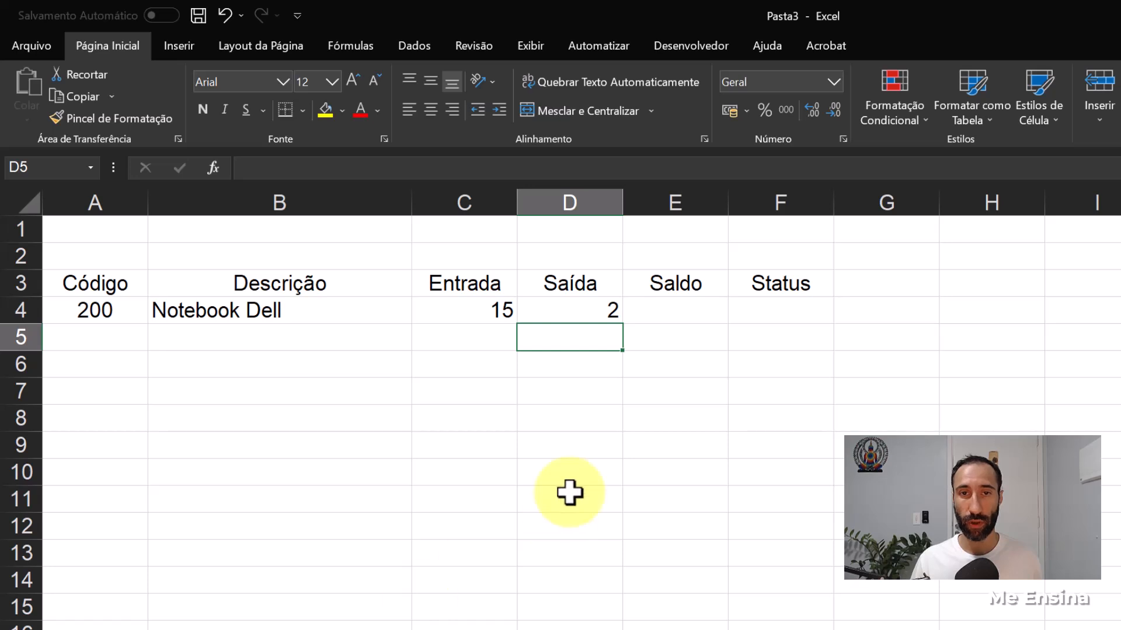
pyautogui.click(587, 306)
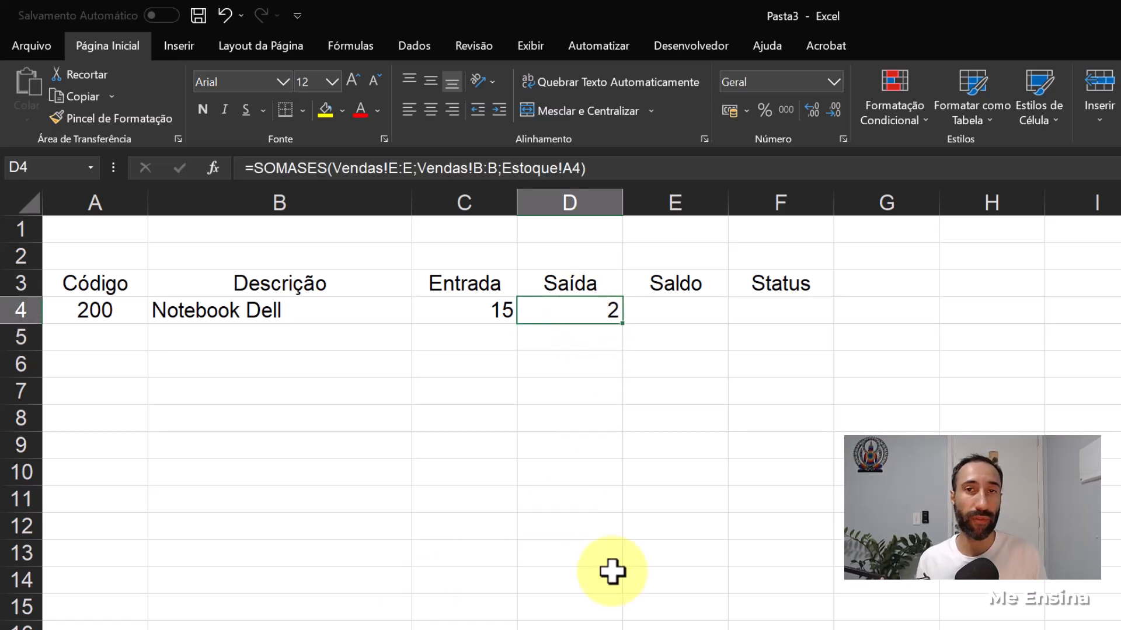
# - Calculate the Saldo in E4 of Estoque as Entrada minus Saída with =C4-D4
pyautogui.press('Right')
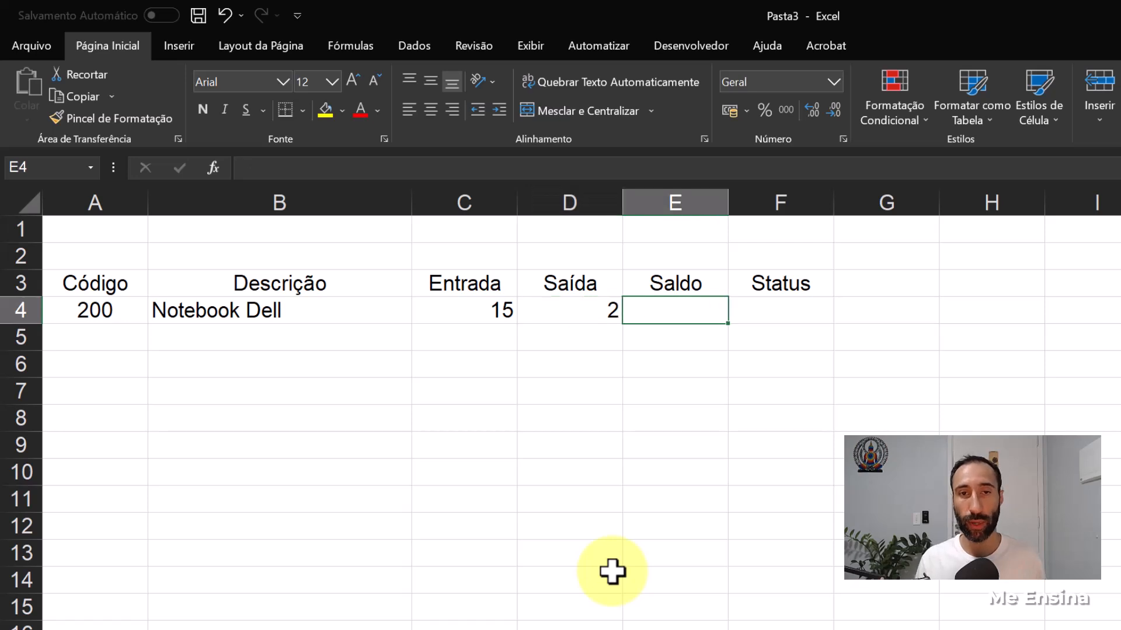
pyautogui.write('=')
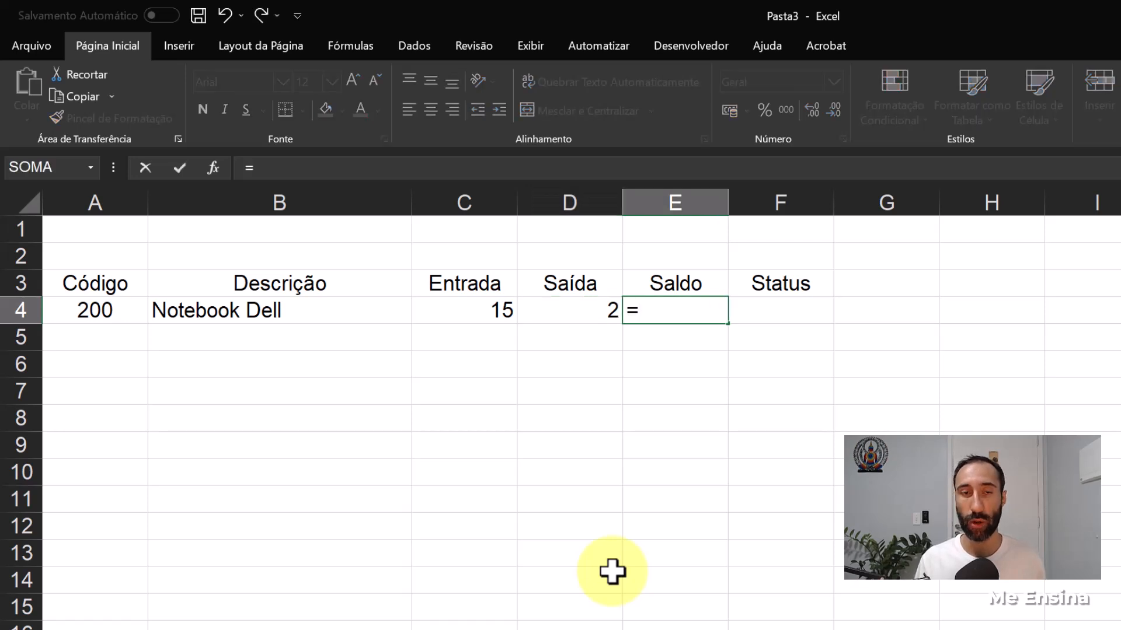
pyautogui.click(459, 304)
pyautogui.write('-')
pyautogui.click(593, 314)
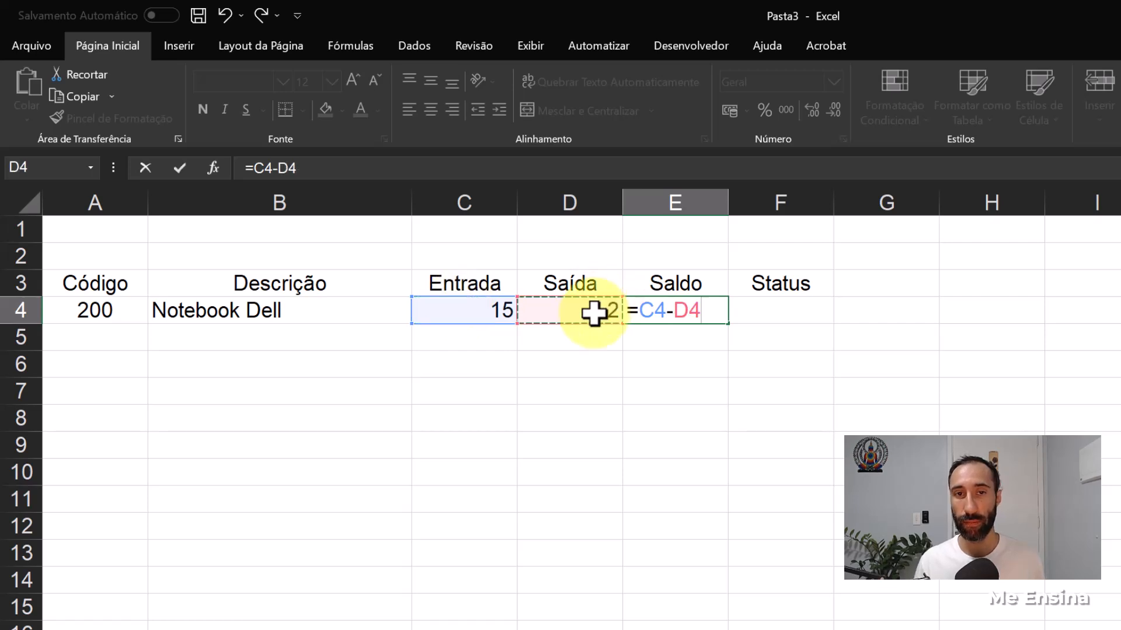
pyautogui.press('Return')
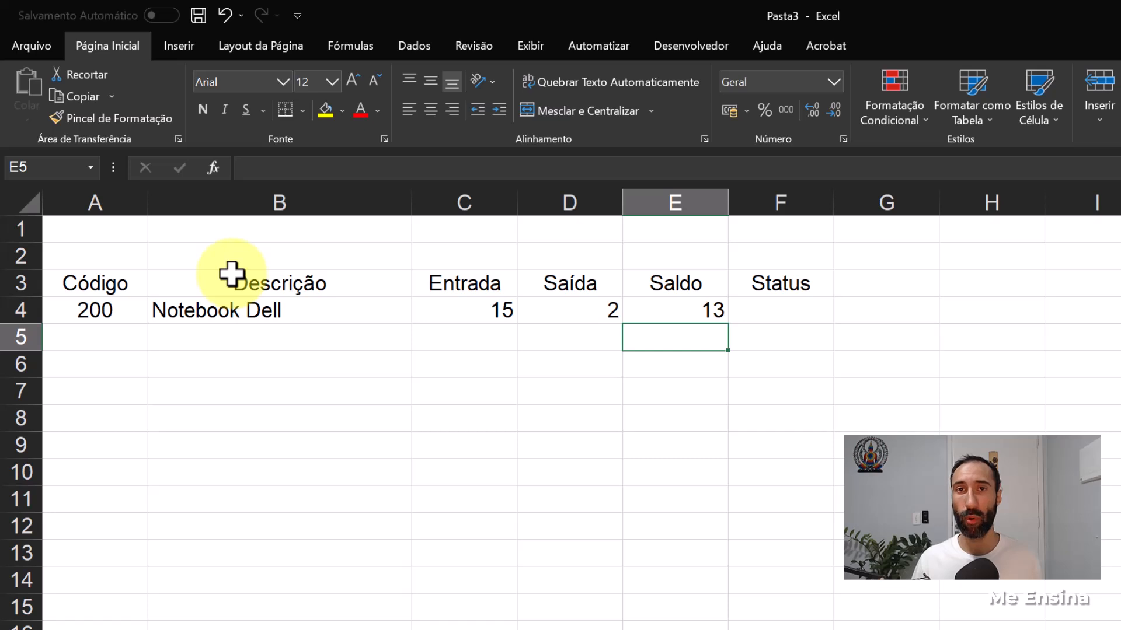
# - Convert the Estoque range A3:F4 into a formatted table with its first row as headers
pyautogui.moveTo(102, 286); pyautogui.dragTo(763, 307)
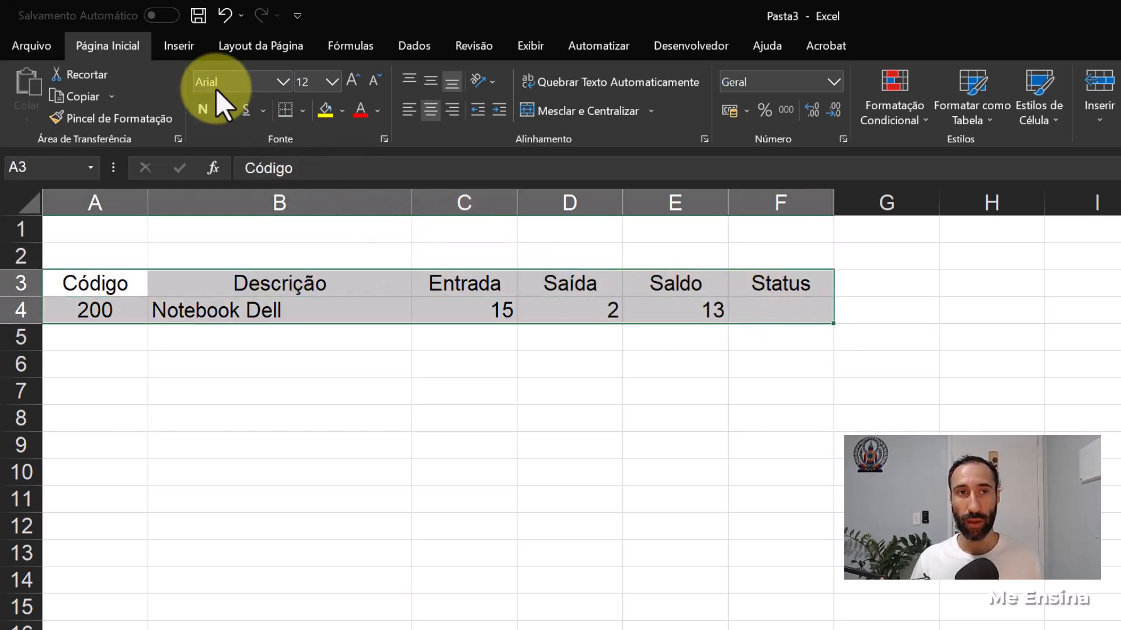
pyautogui.click(188, 41)
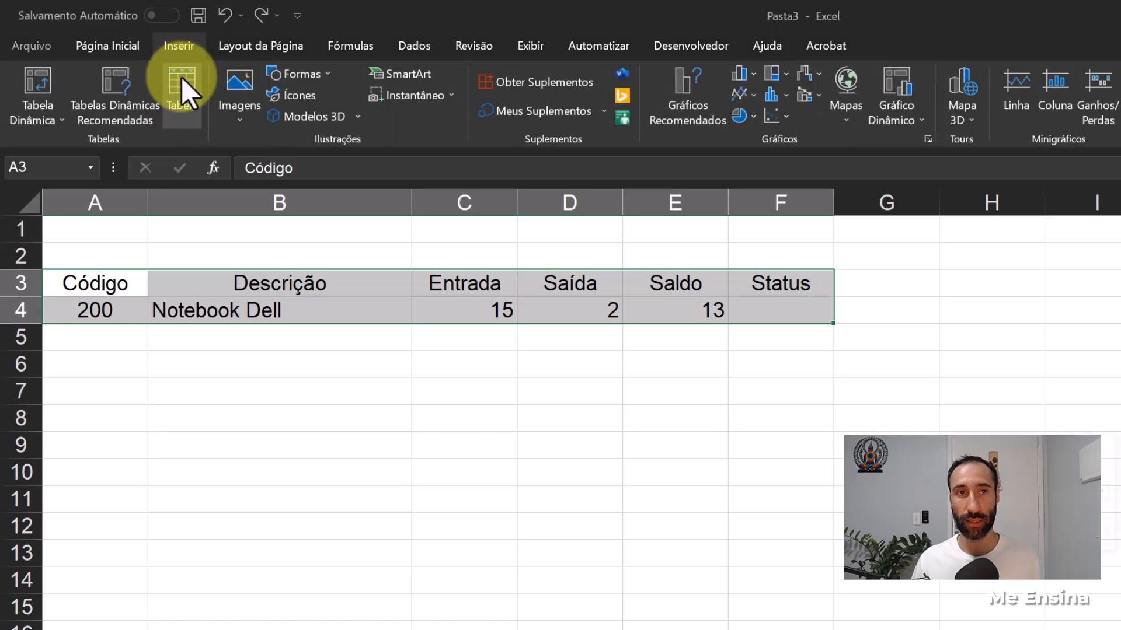
pyautogui.click(181, 77)
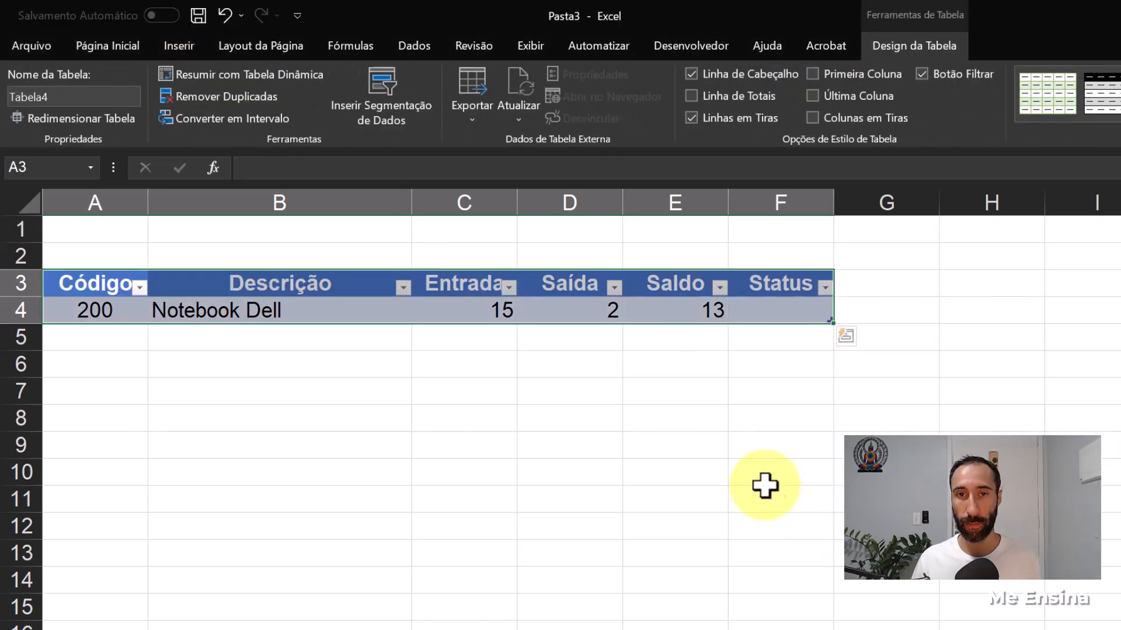
# - Center the Entrada, Saída and Saldo values in C4:E4 and increase the indent of the description in B4
pyautogui.moveTo(453, 308); pyautogui.dragTo(636, 308)
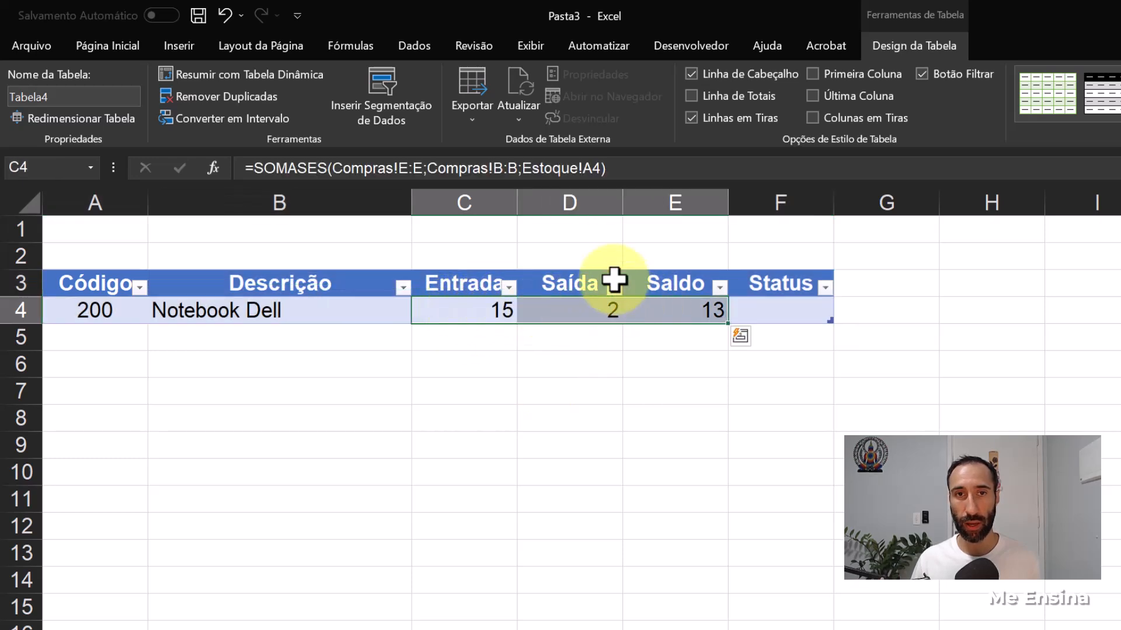
pyautogui.click(119, 47)
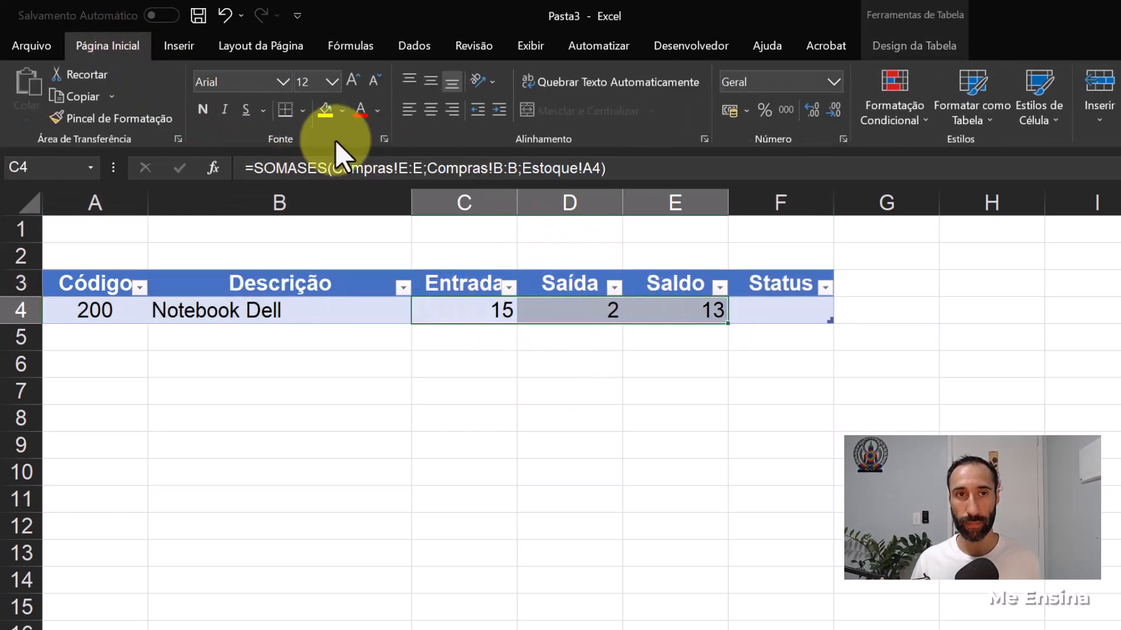
pyautogui.click(427, 112)
pyautogui.click(282, 315)
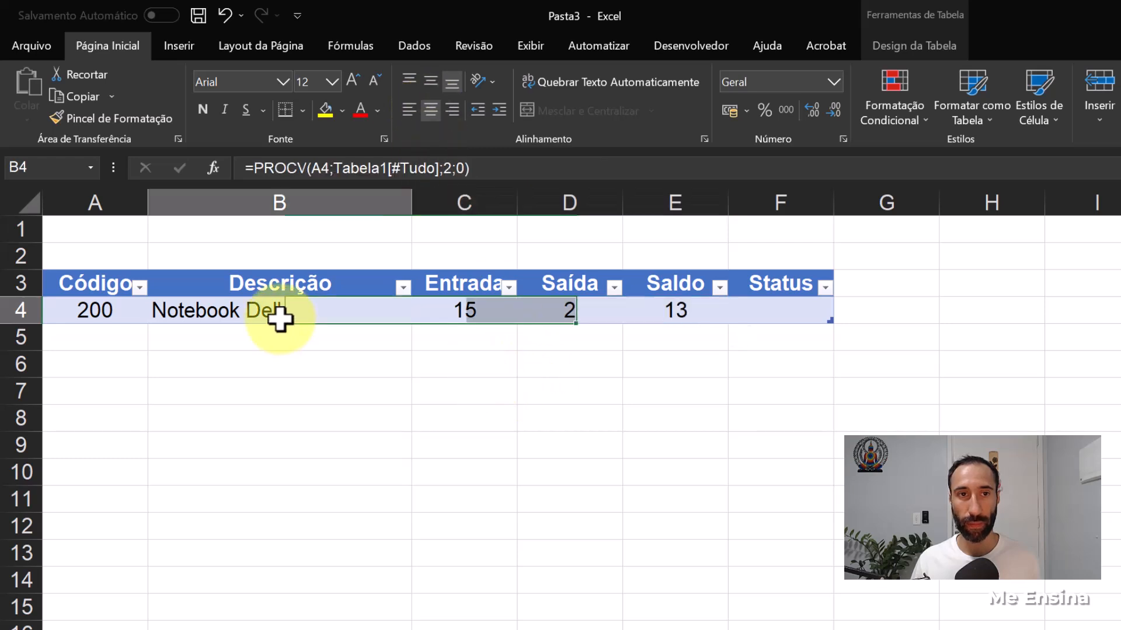
pyautogui.click(500, 110)
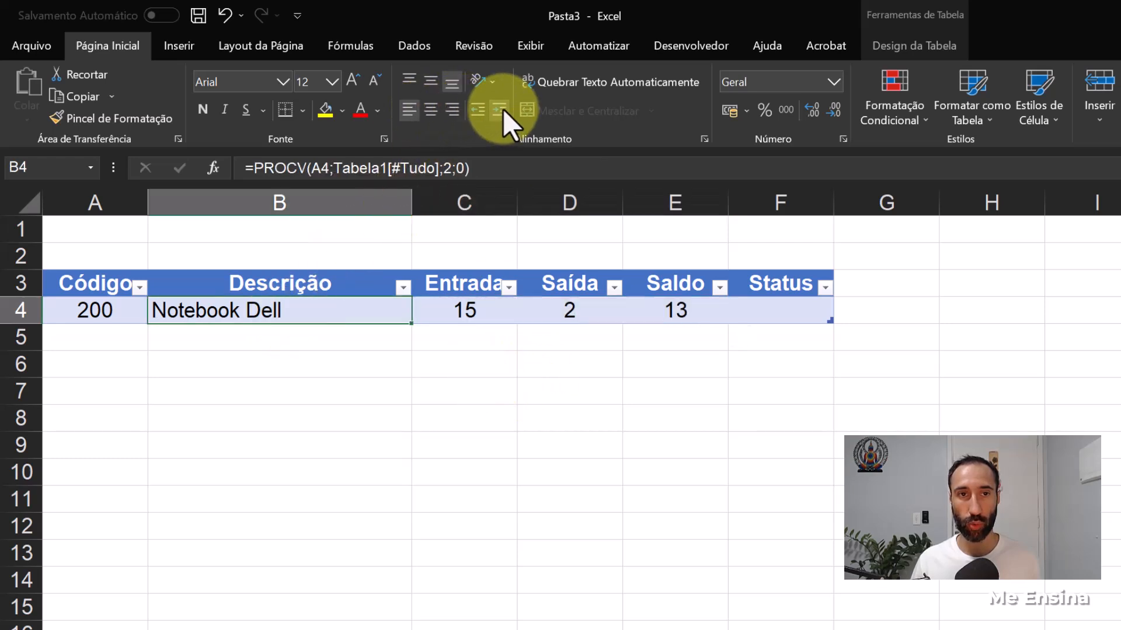
pyautogui.click(571, 478)
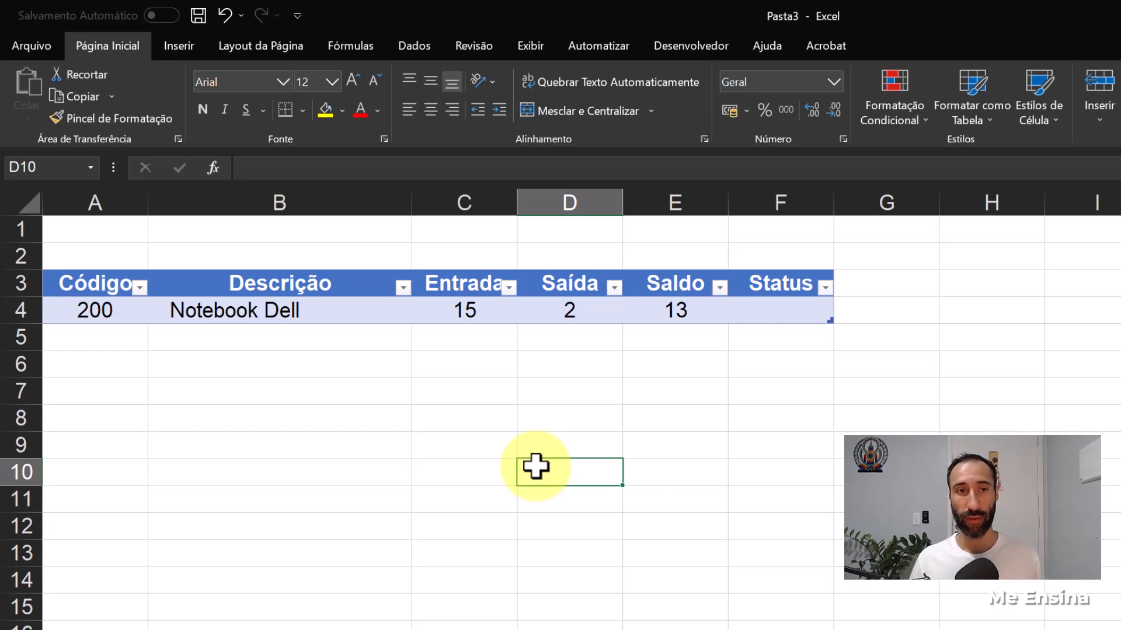
# - Add product codes 201 and 202 to the Estoque table in A5 and A6
pyautogui.click(113, 338)
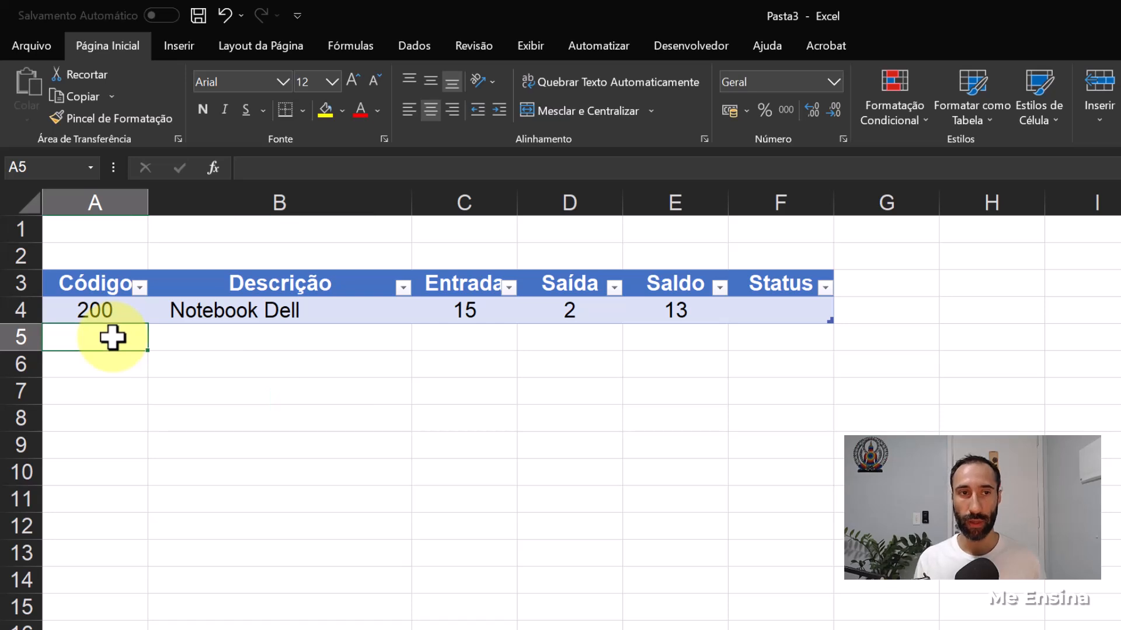
pyautogui.write('20')
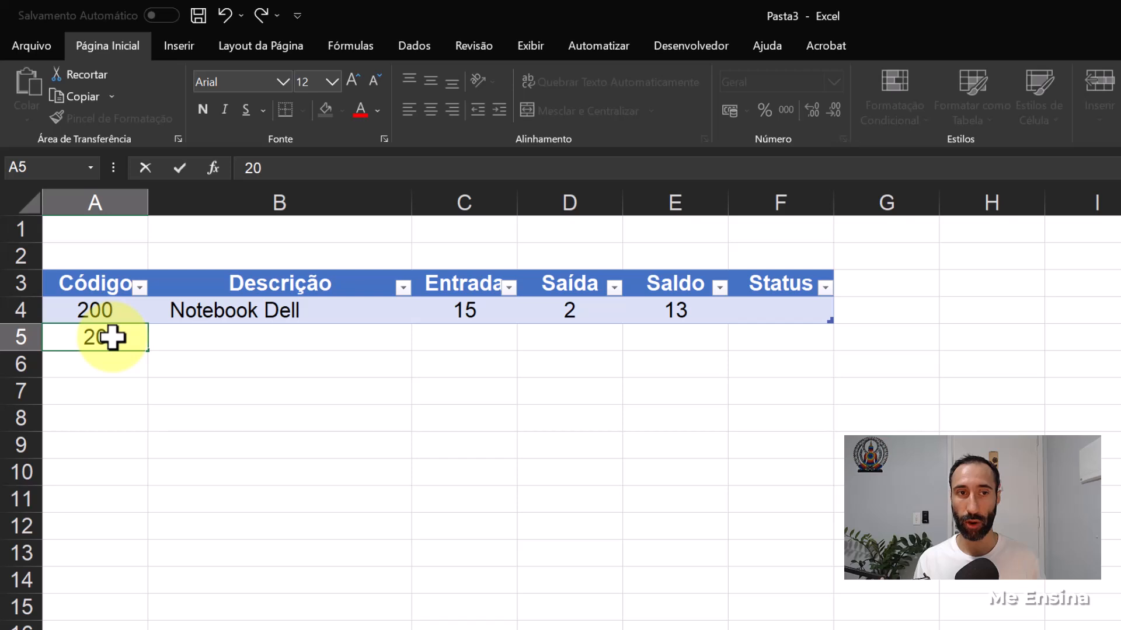
pyautogui.write('1')
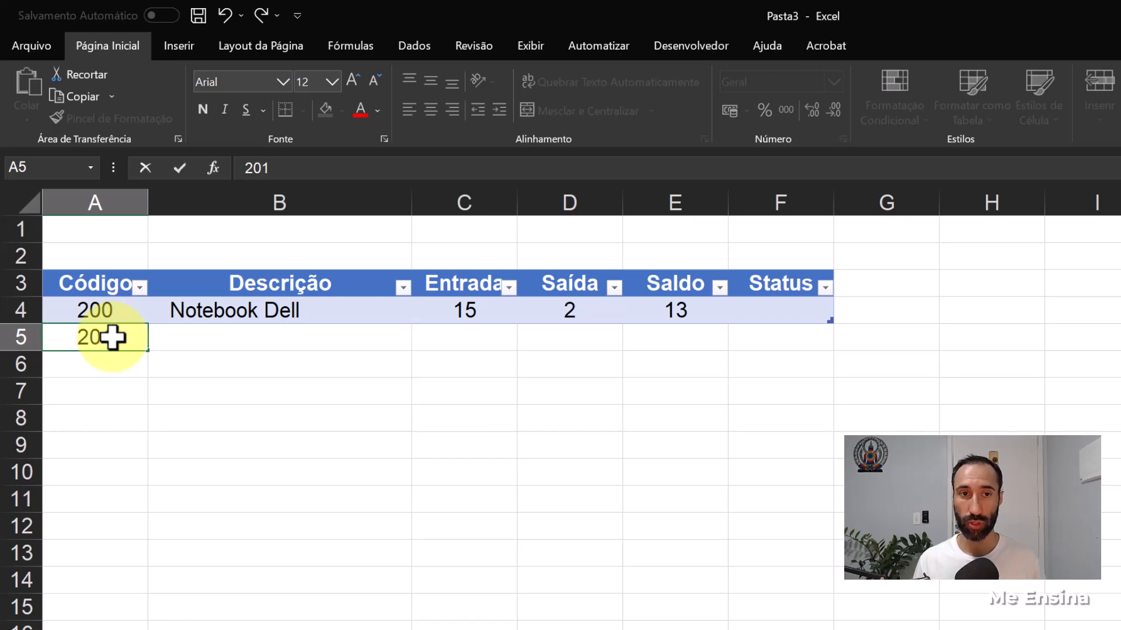
pyautogui.press('Return')
pyautogui.write('2002')
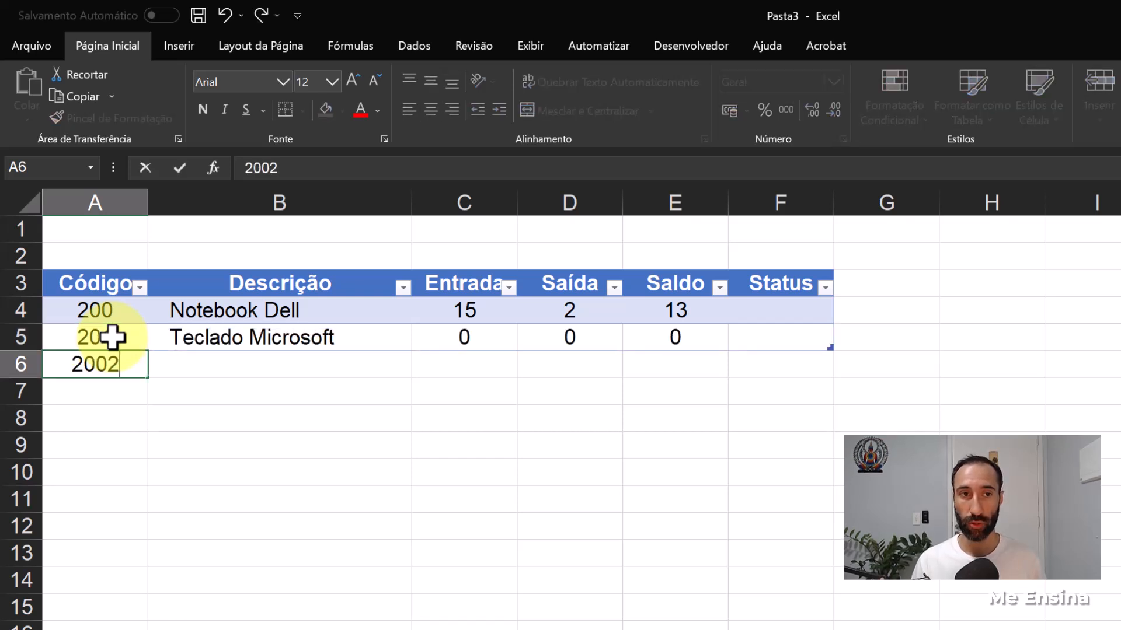
pyautogui.press('Return')
pyautogui.click(113, 365)
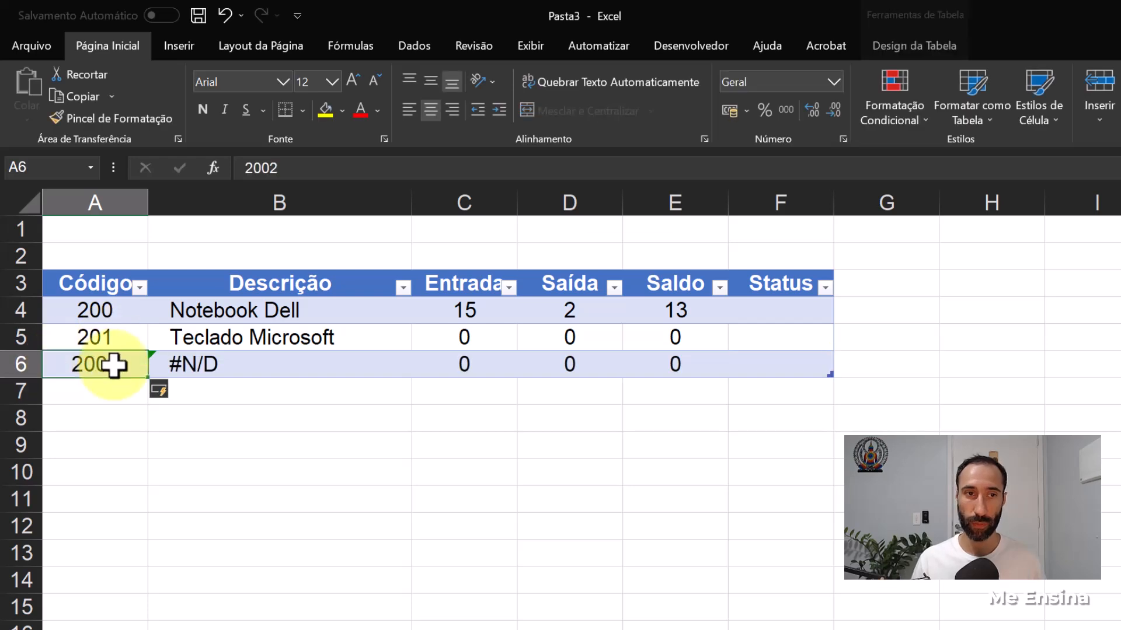
pyautogui.doubleClick(113, 365)
pyautogui.press('BackSpace')
pyautogui.press('Return')
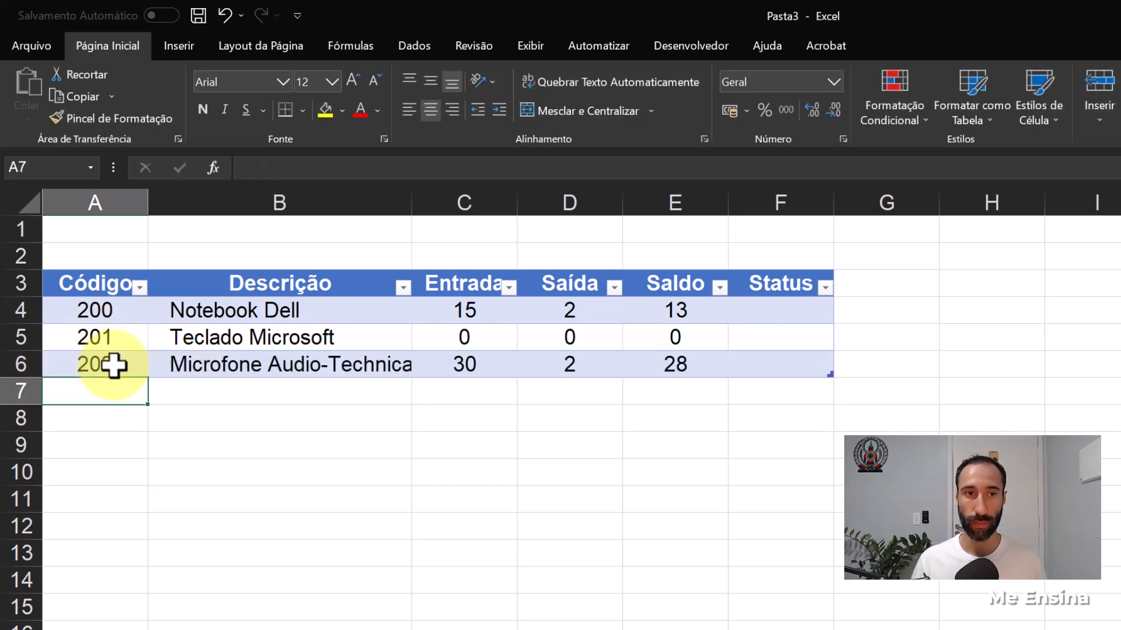
# - Fill the product codes down to 208 in A12 and review the description, Entrada, Saída and Saldo columns
pyautogui.moveTo(118, 344); pyautogui.dragTo(136, 530)
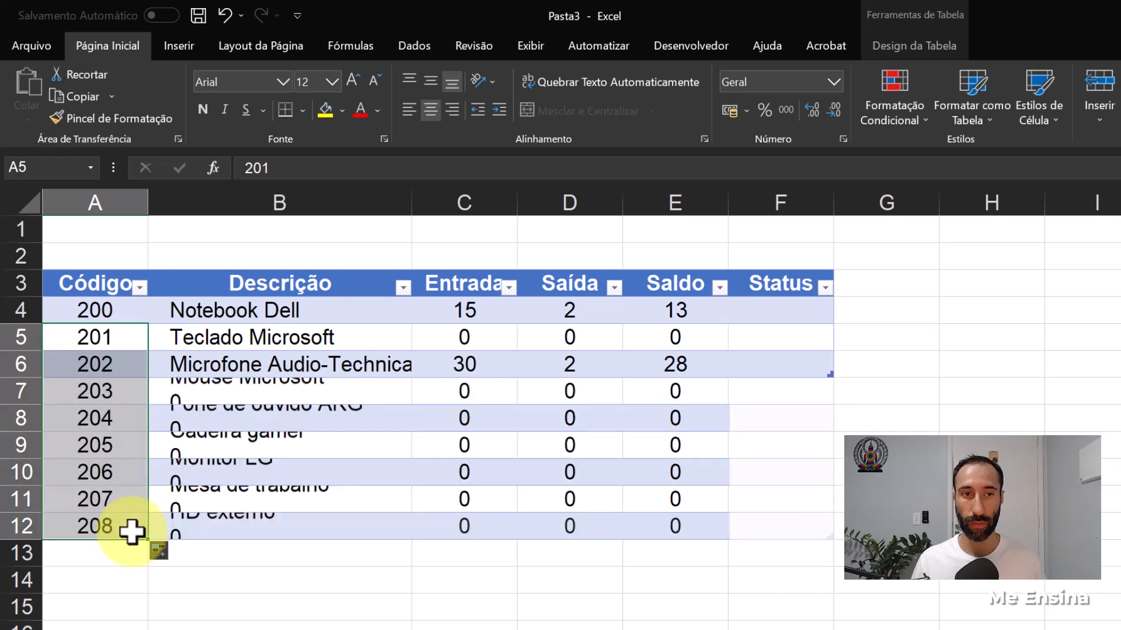
pyautogui.click(387, 551)
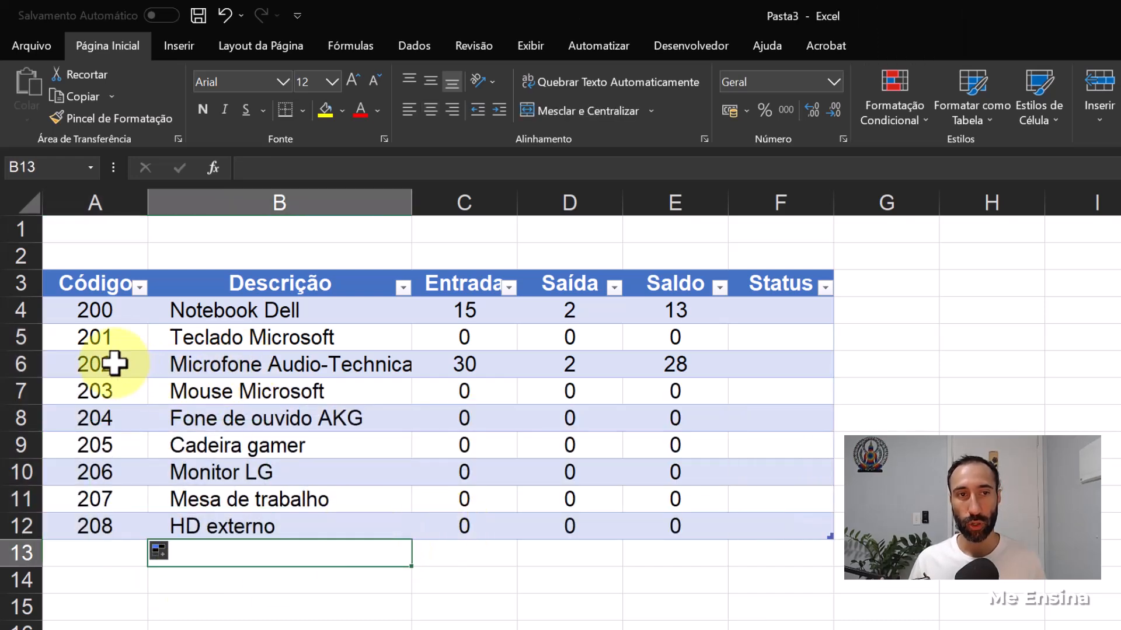
pyautogui.moveTo(230, 362); pyautogui.dragTo(242, 517)
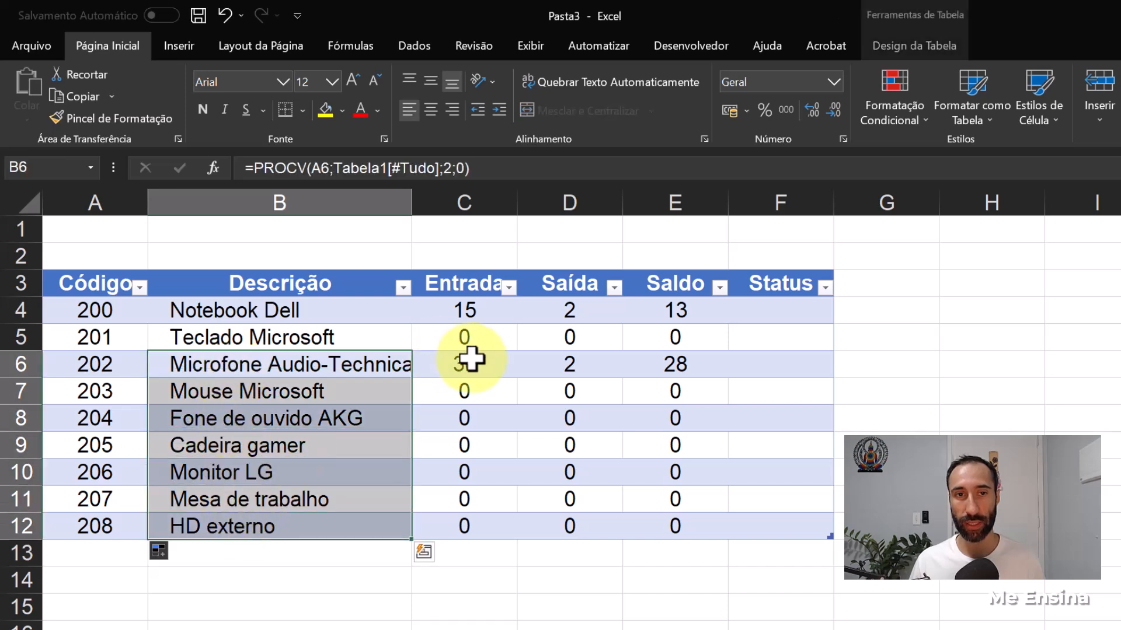
pyautogui.moveTo(469, 357); pyautogui.dragTo(481, 517)
pyautogui.moveTo(570, 362); pyautogui.dragTo(595, 489)
pyautogui.moveTo(686, 365); pyautogui.dragTo(685, 525)
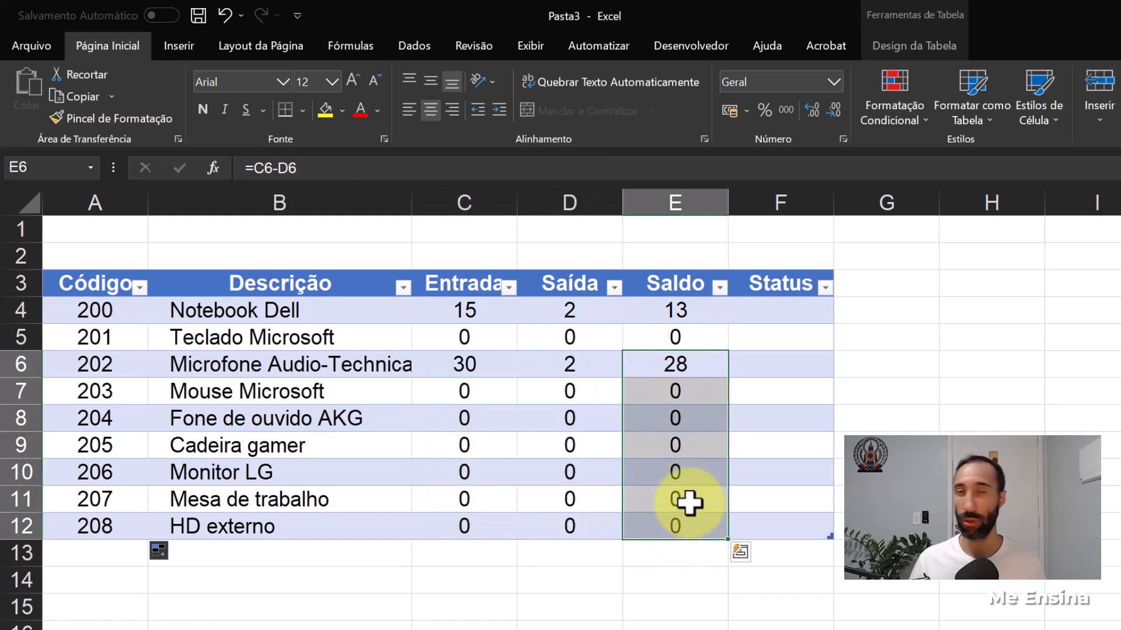
pyautogui.click(664, 577)
pyautogui.moveTo(466, 393); pyautogui.dragTo(473, 498)
pyautogui.moveTo(576, 391); pyautogui.dragTo(570, 473)
# - Add a purchase row in Compras at row 7 with date 11/06/2023 and product code 207
pyautogui.click(213, 629)
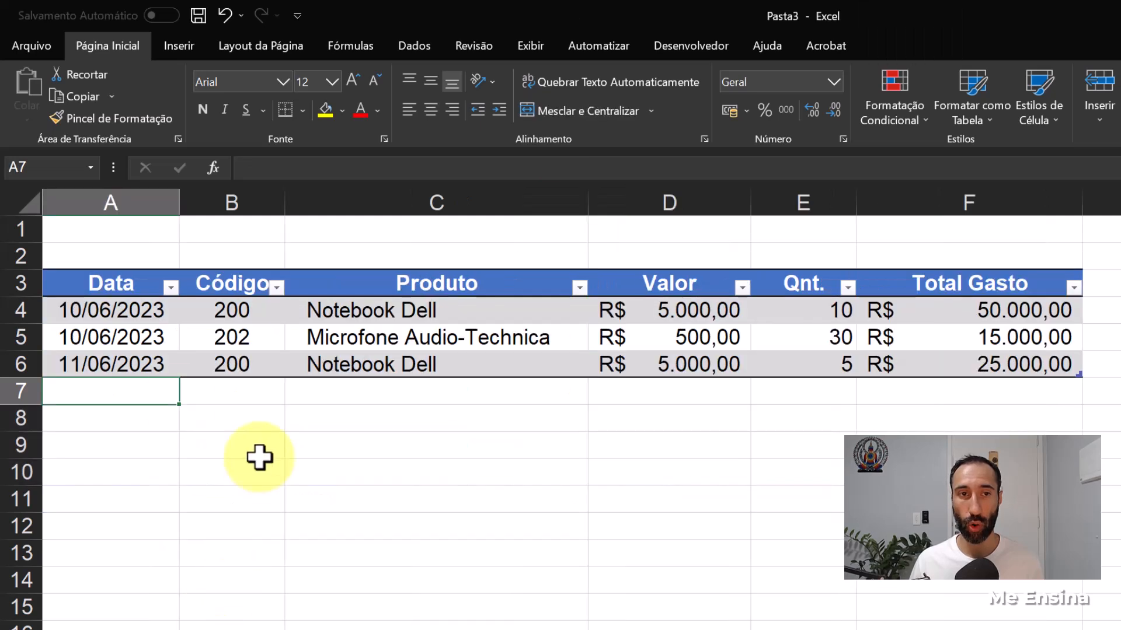
pyautogui.write('11/06')
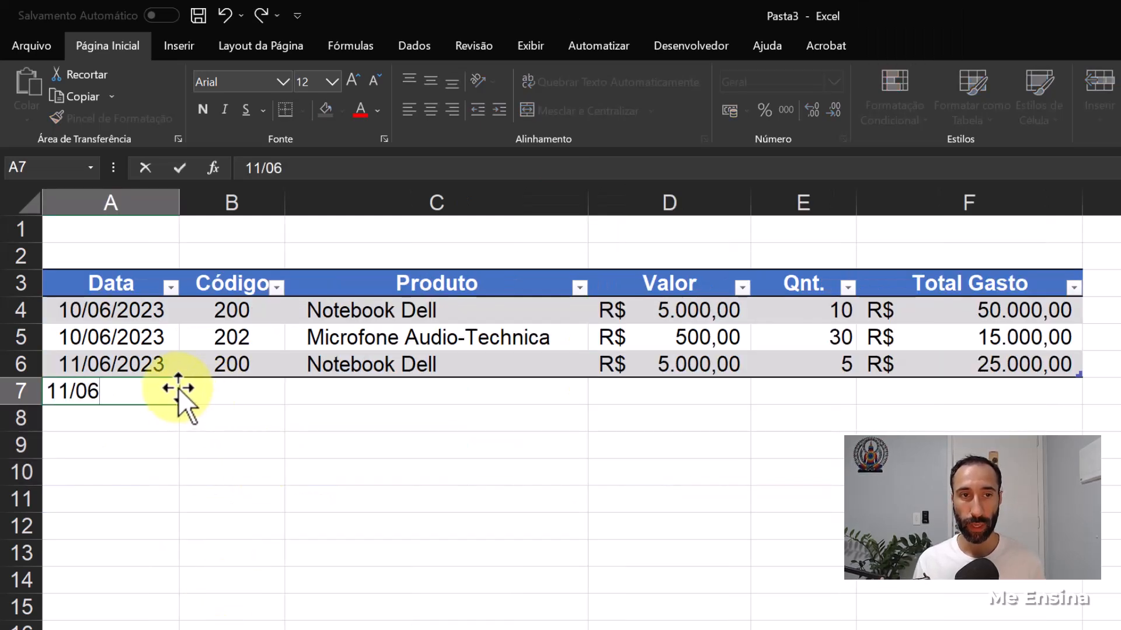
pyautogui.press('Tab')
pyautogui.write('201')
pyautogui.press('BackSpace')
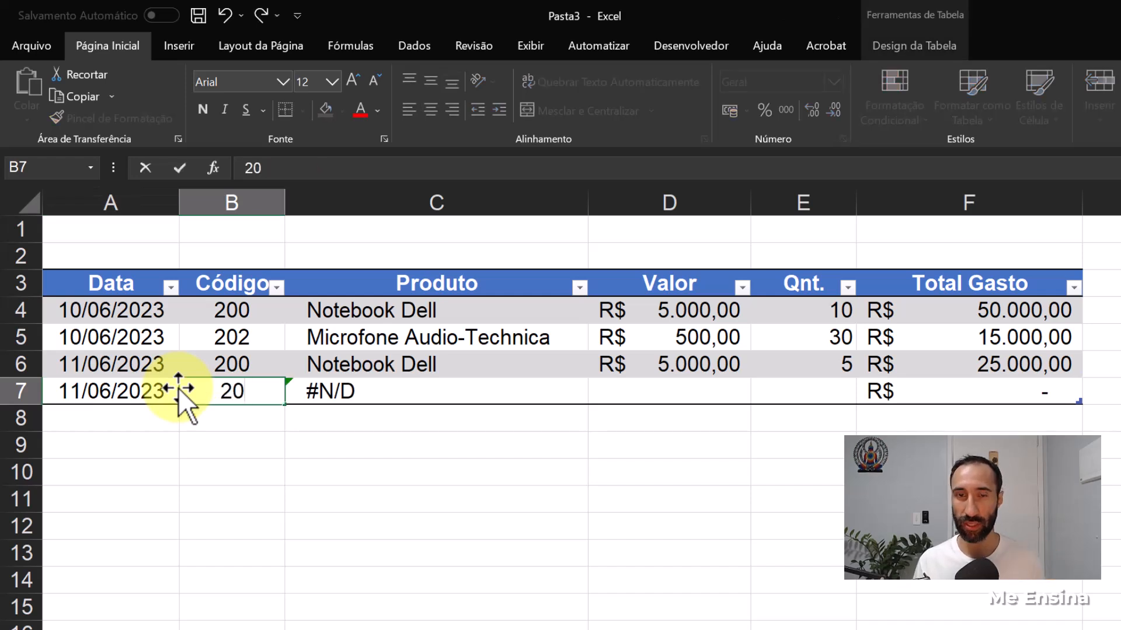
pyautogui.write('7')
pyautogui.press('Tab')
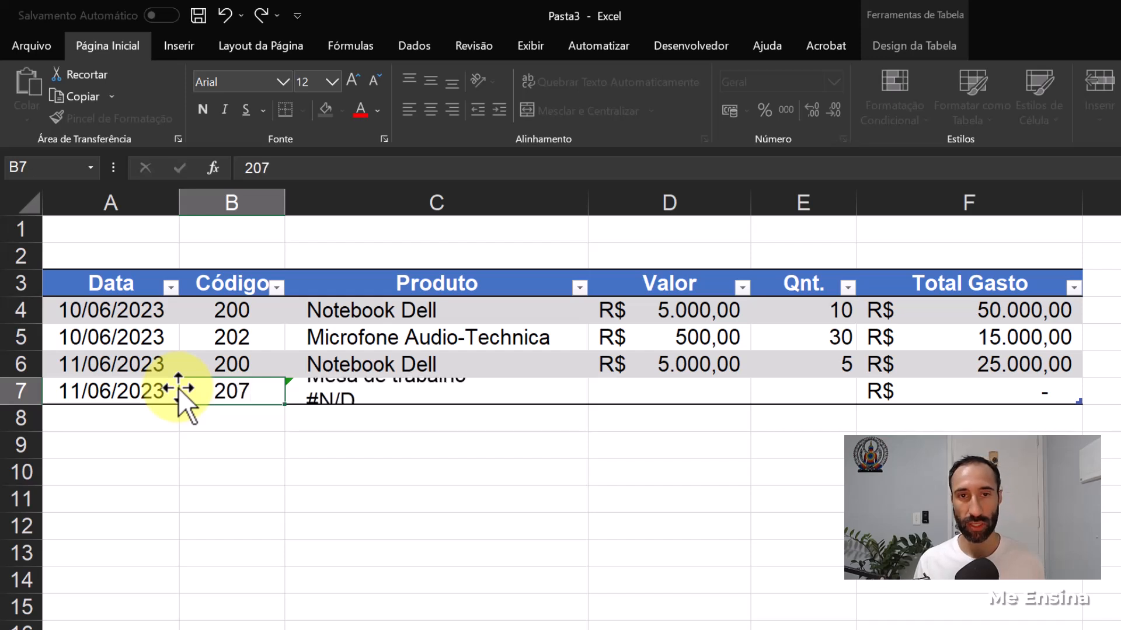
pyautogui.press('Tab')
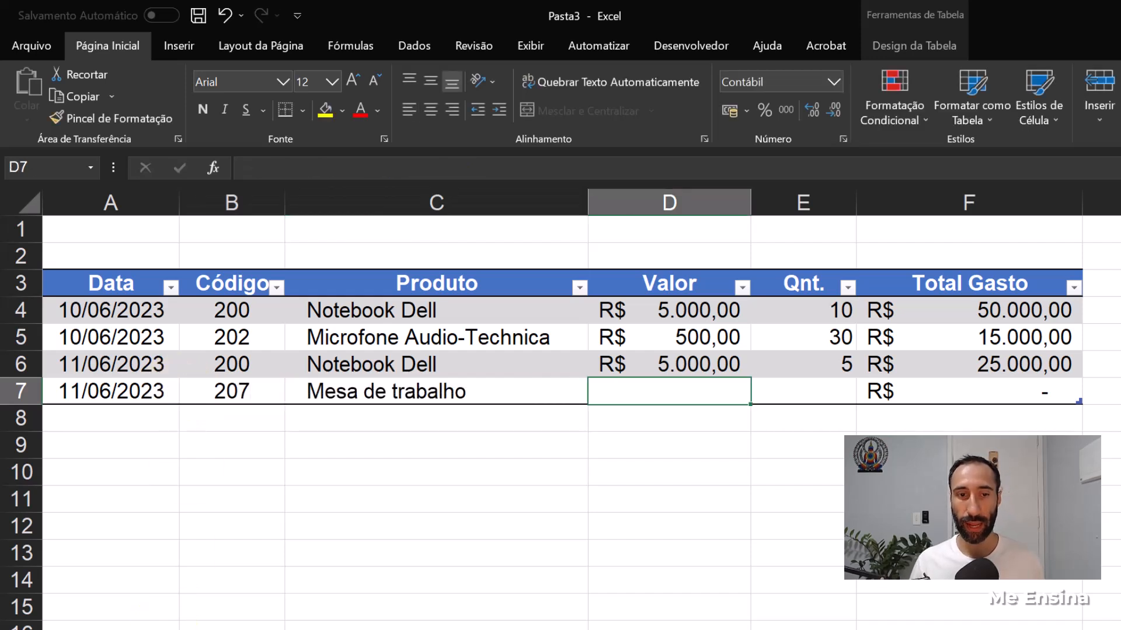
# - Complete the Mesa de trabalho purchase in Compras with value 550 and quantity 20, and check its Entrada and Saída in row 11 of Estoque
pyautogui.hotkey('ctrl', 'pageup')
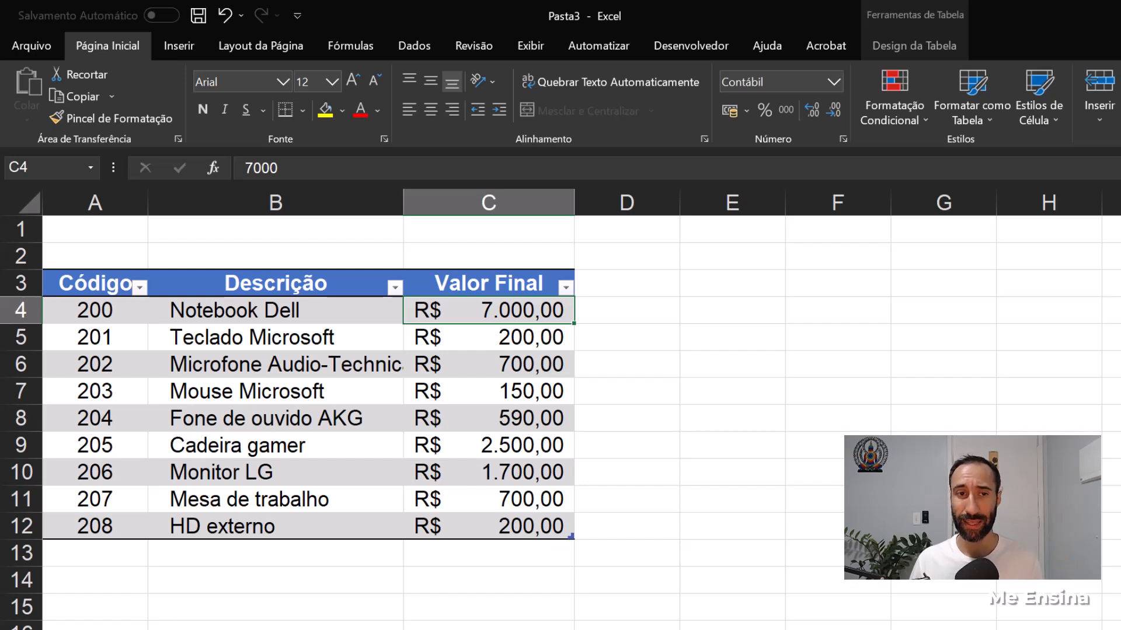
pyautogui.hotkey('ctrl', 'pagedown')
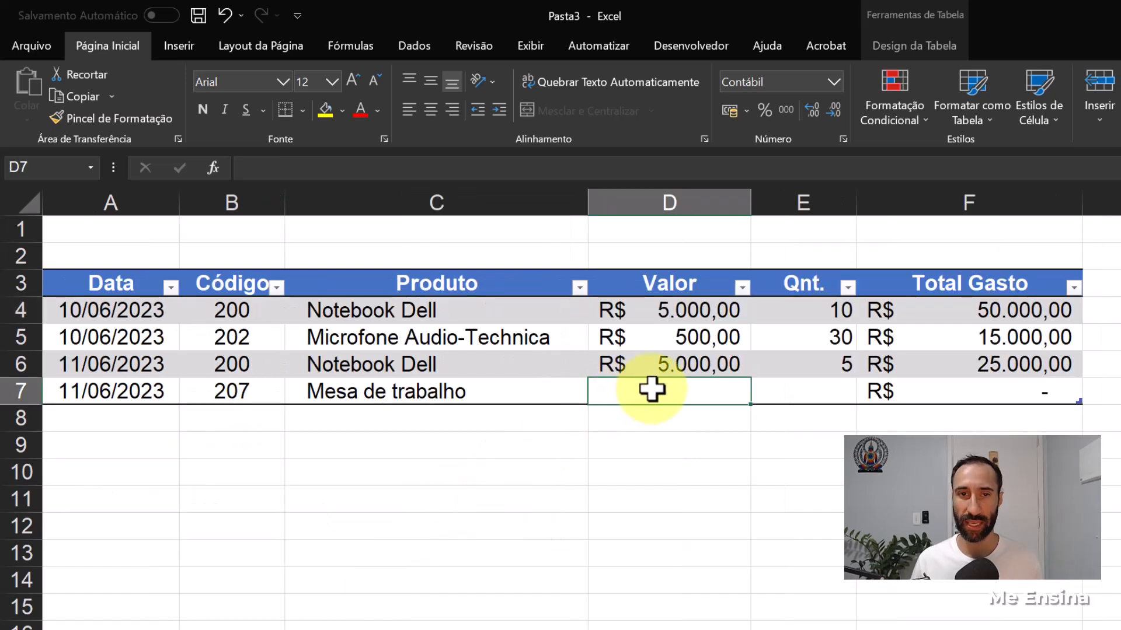
pyautogui.write('5')
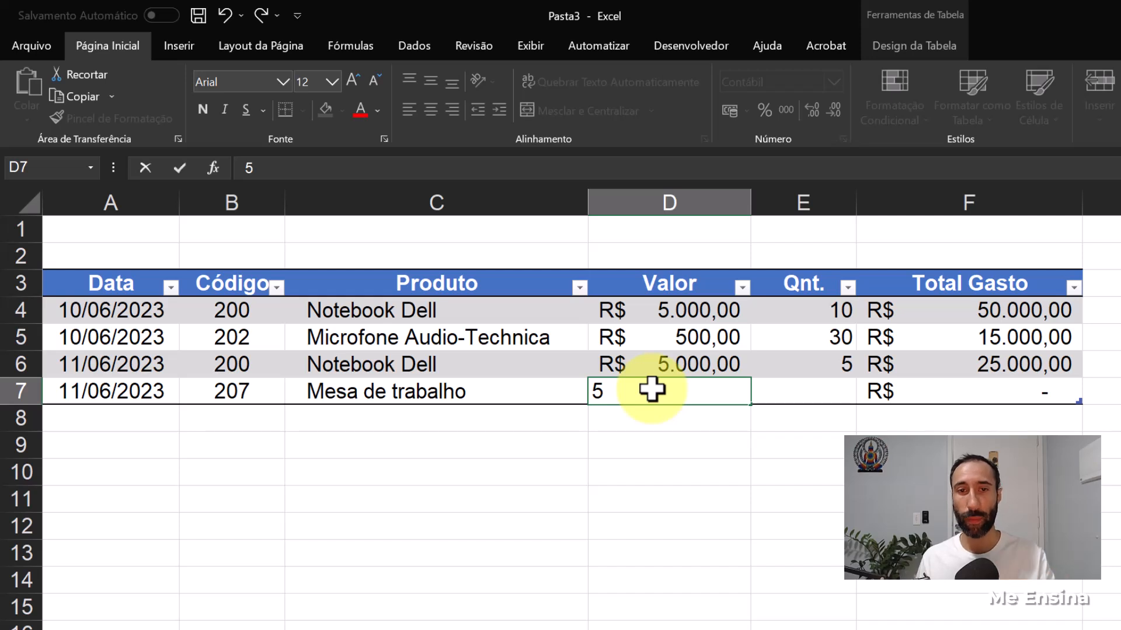
pyautogui.write('50')
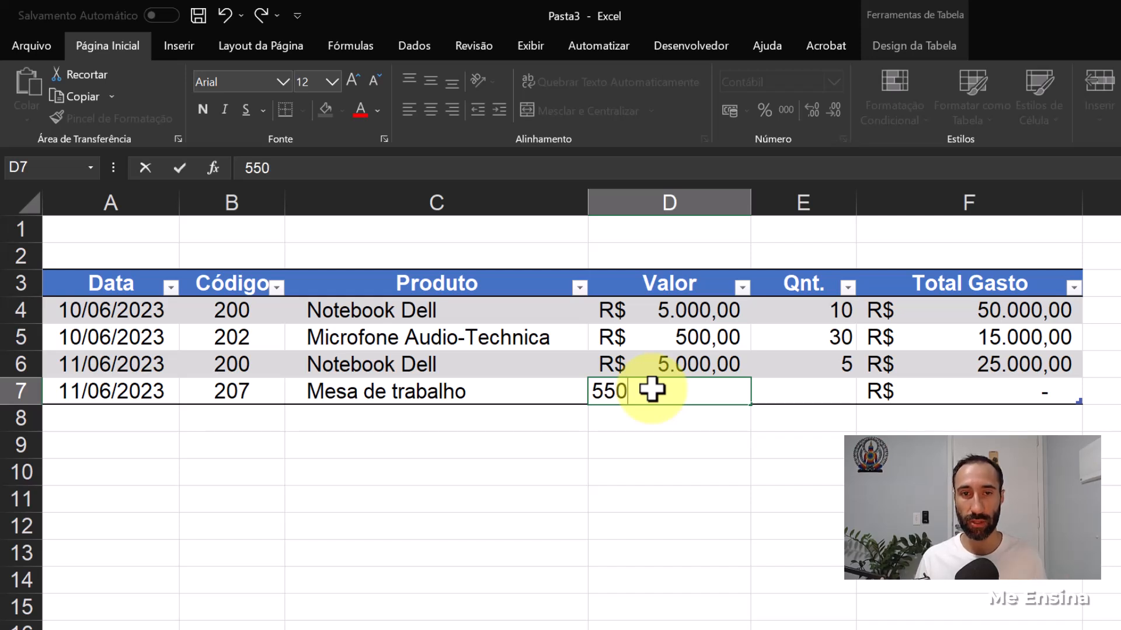
pyautogui.press('Return')
pyautogui.click(814, 394)
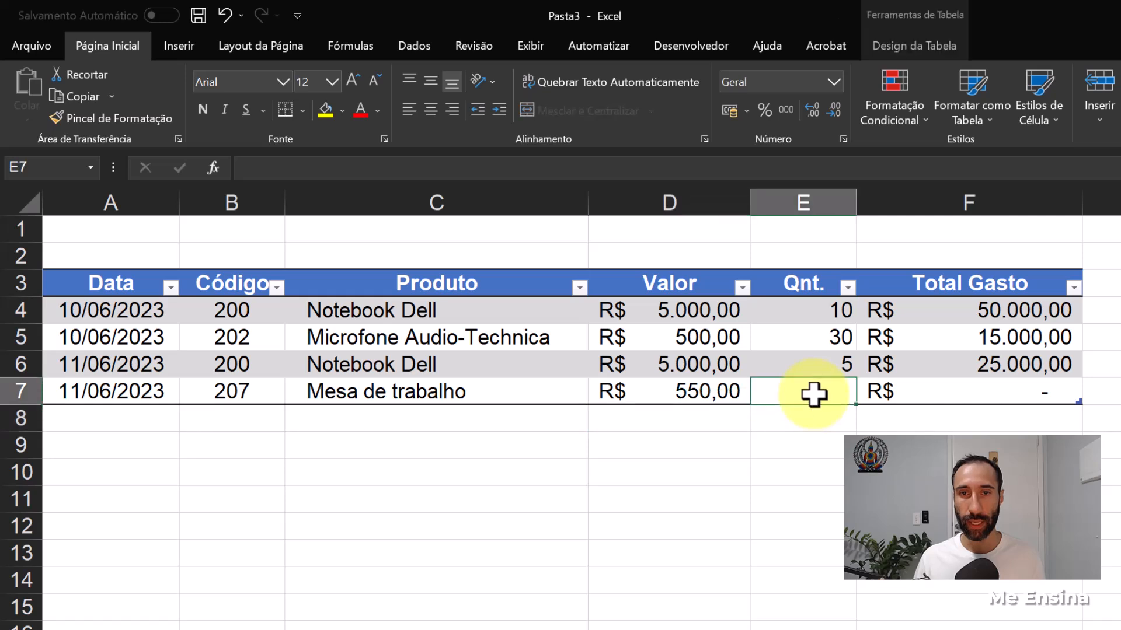
pyautogui.write('20')
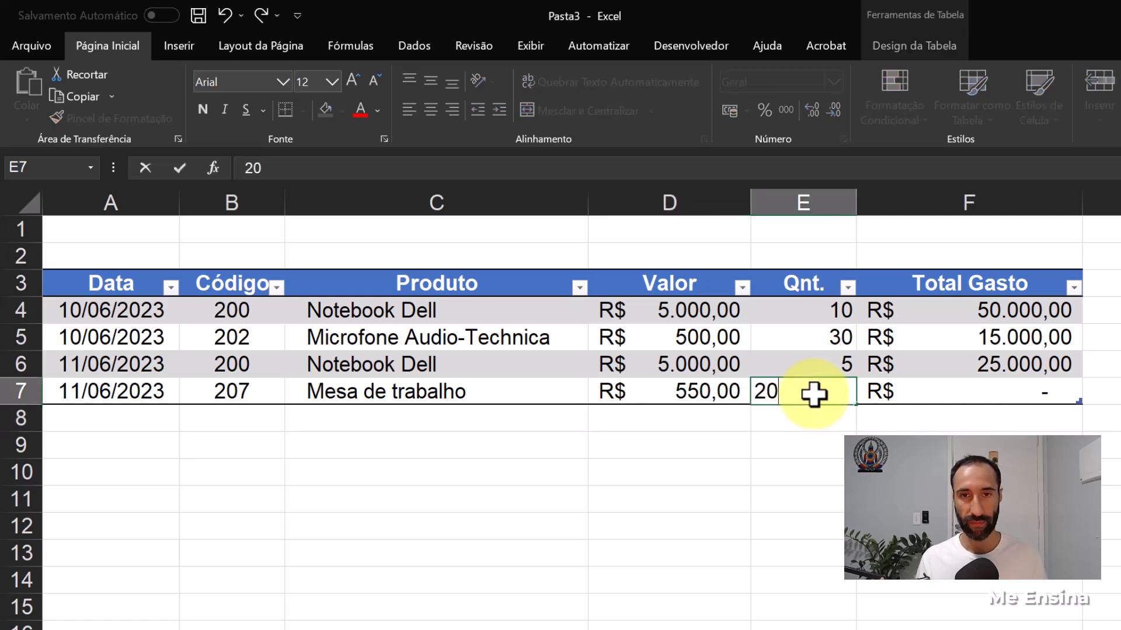
pyautogui.press('Return')
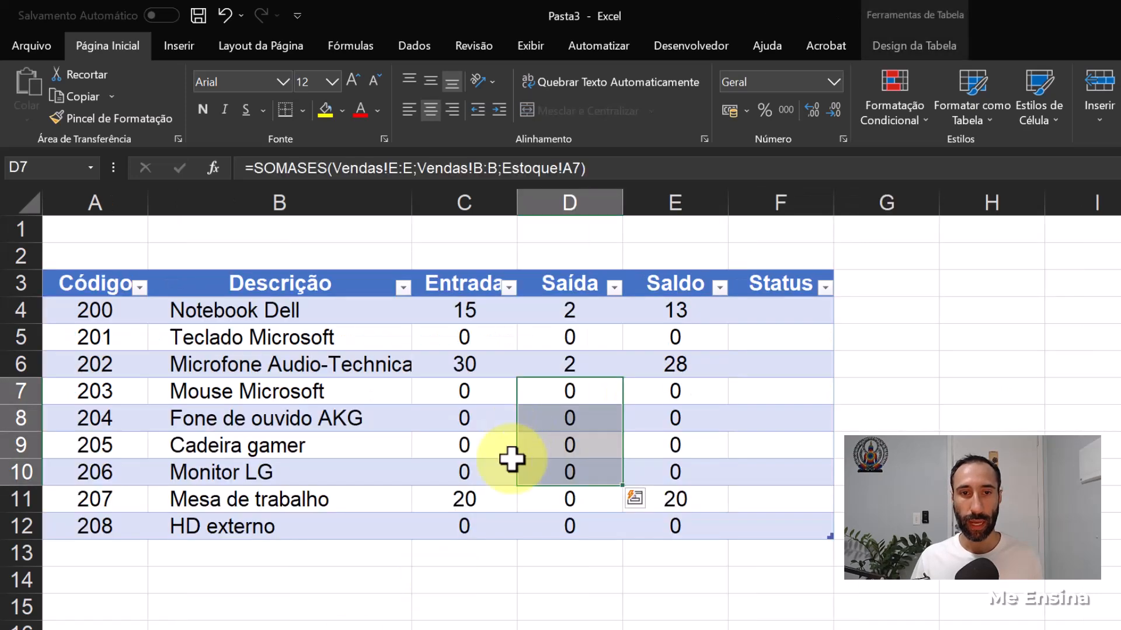
pyautogui.click(500, 526)
pyautogui.click(461, 508)
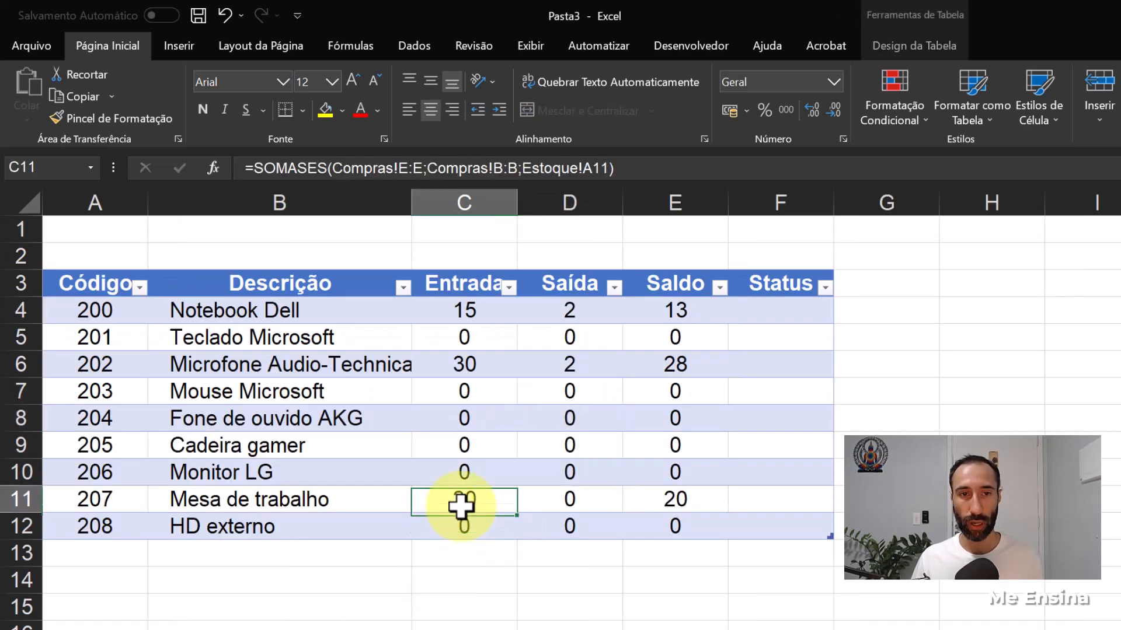
pyautogui.click(583, 495)
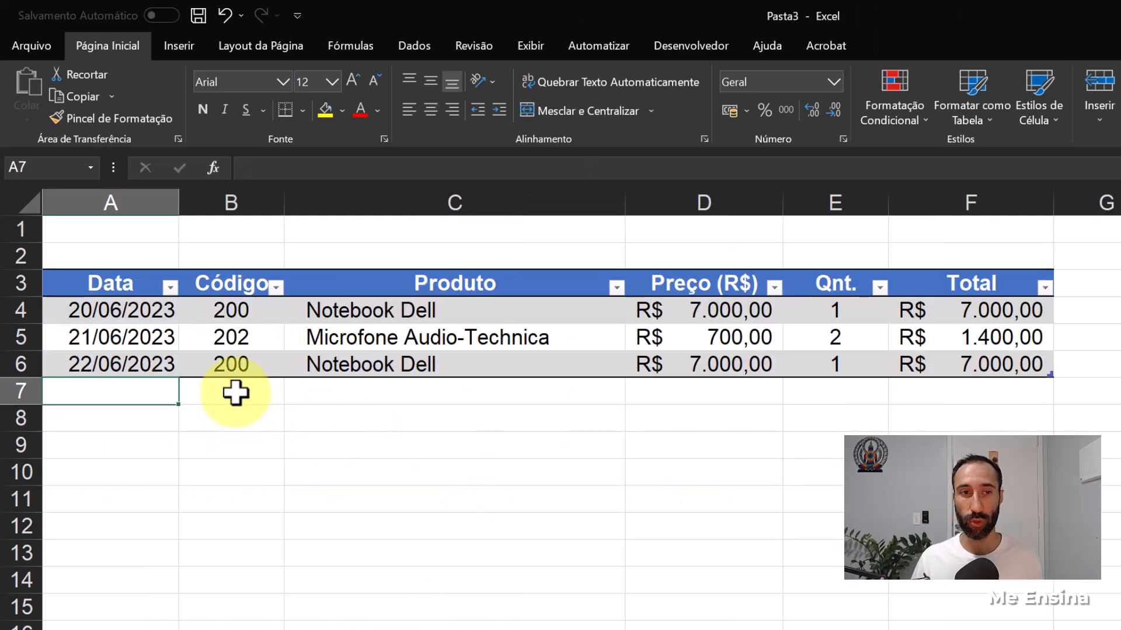
# - Add a sale in row 7 of Vendas with product code 207, price 700 and quantity 2
pyautogui.click(234, 392)
pyautogui.write('207')
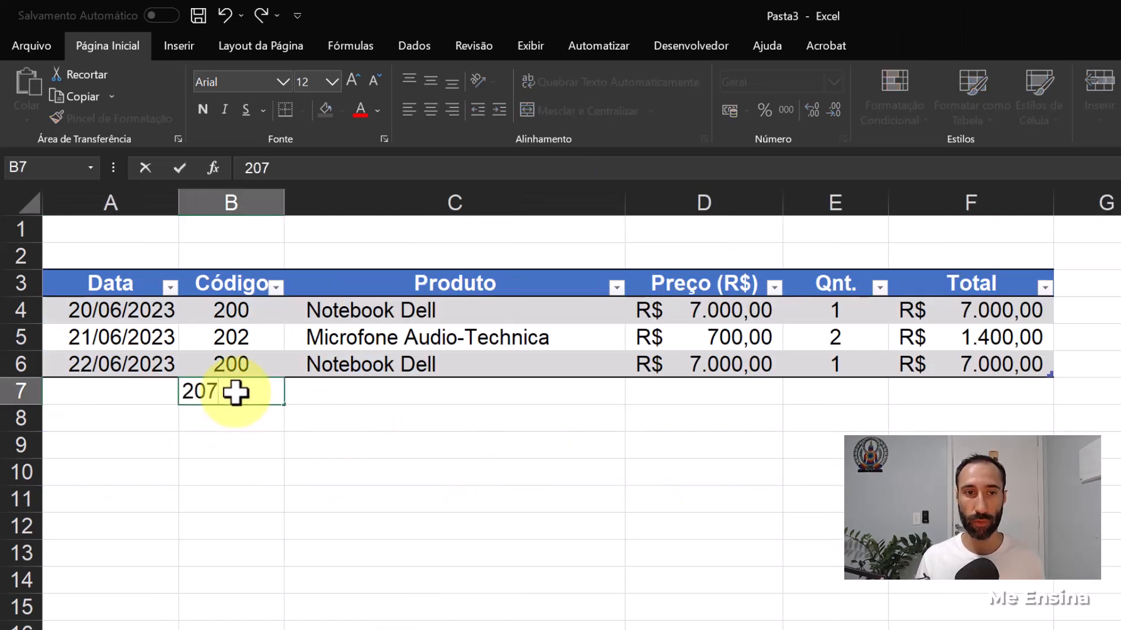
pyautogui.press('Tab')
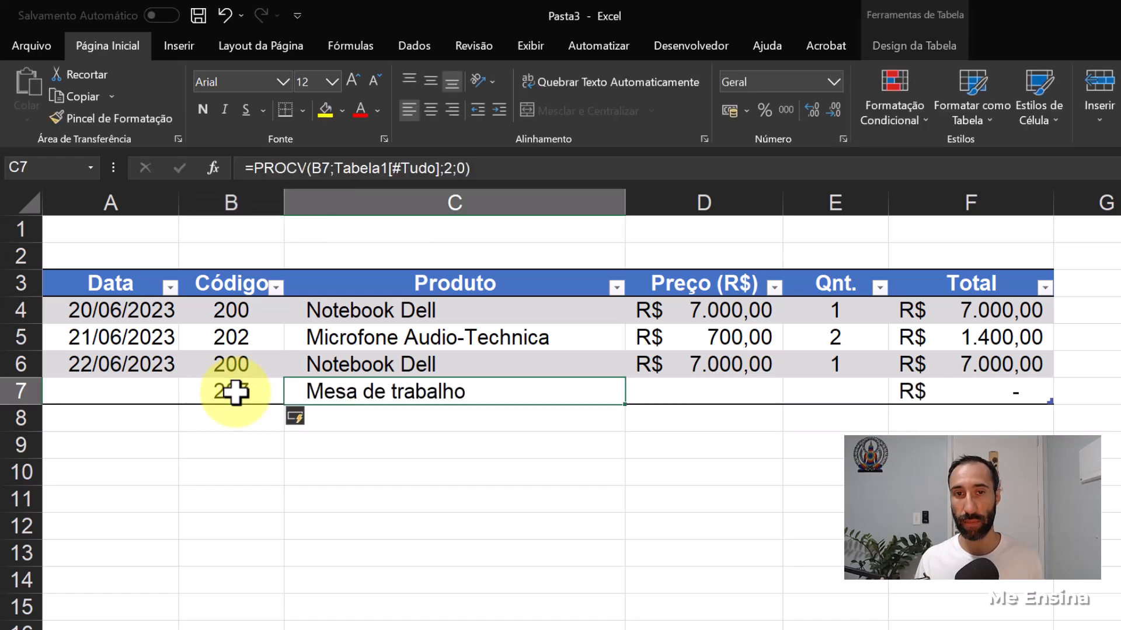
pyautogui.press('Tab')
pyautogui.write('700')
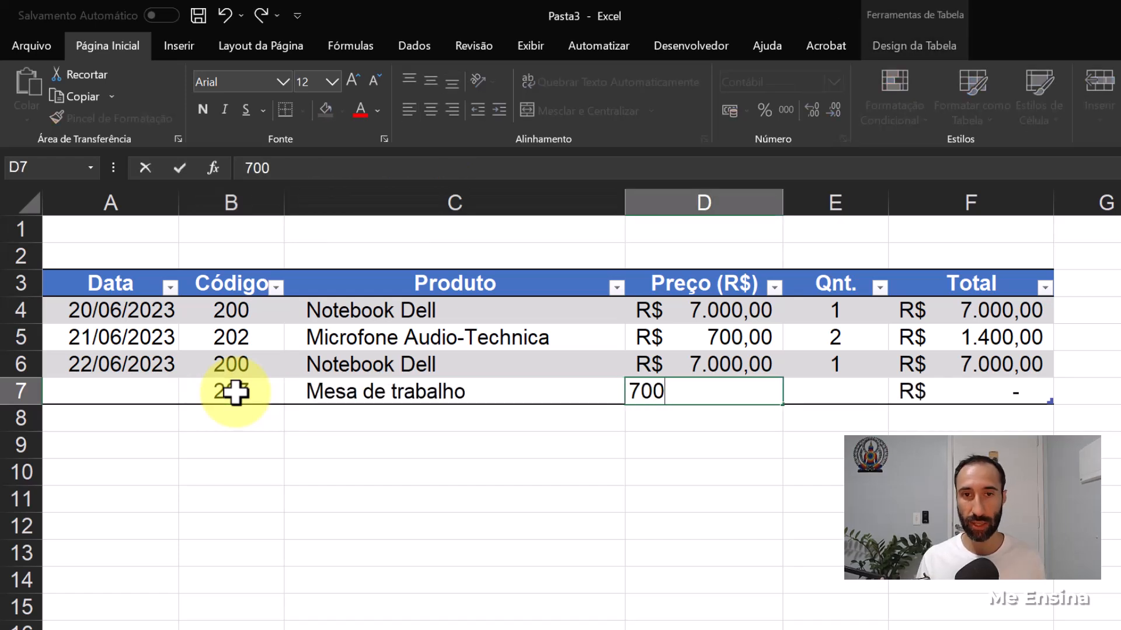
pyautogui.press('Tab')
pyautogui.write('2')
pyautogui.press('Return')
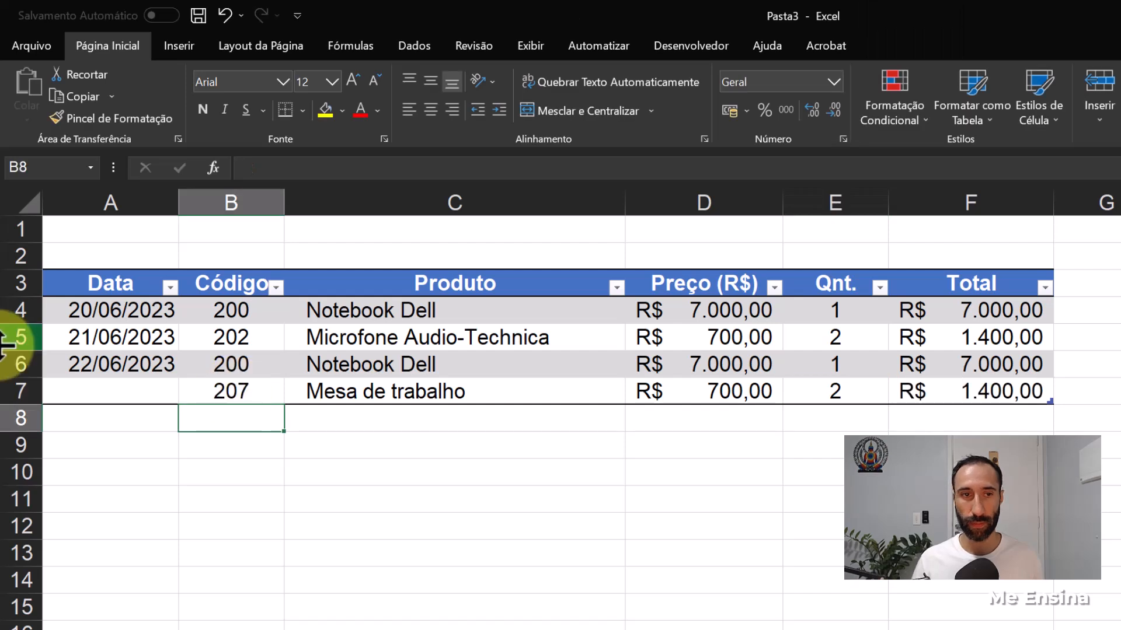
# - Enter the date 22/06/2023 for the Mesa de trabalho sale in row 7 of Vendas
pyautogui.click(97, 387)
pyautogui.write('22-0')
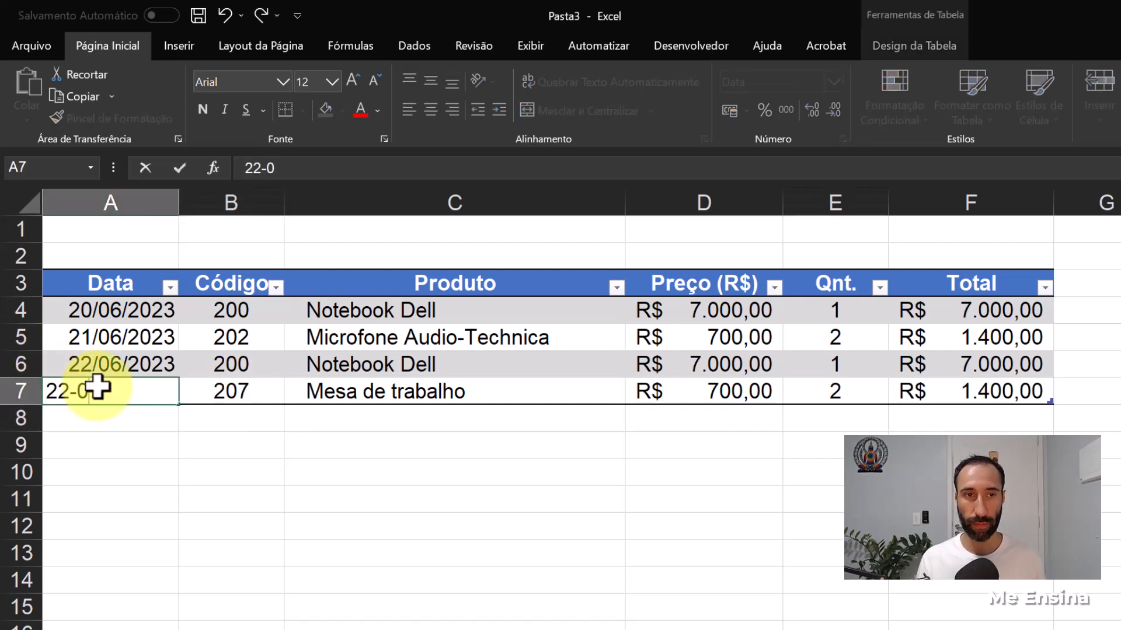
pyautogui.write('6')
pyautogui.press('Return')
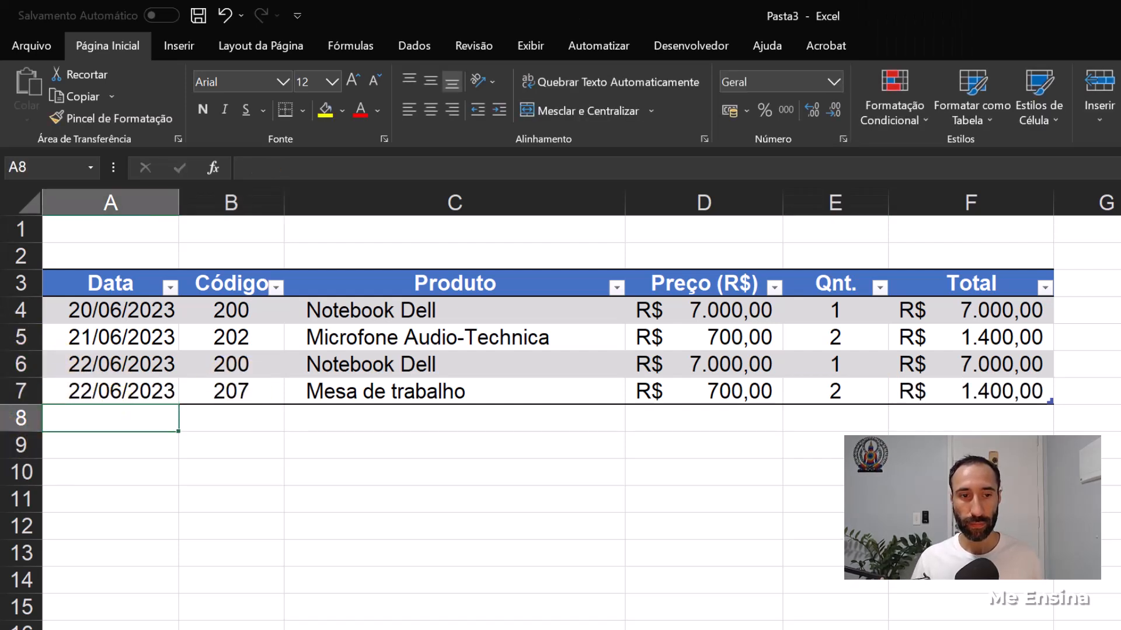
# - Check the Mesa de trabalho balance in Estoque and review the empty Status column and the Saldo in E4
pyautogui.click(303, 629)
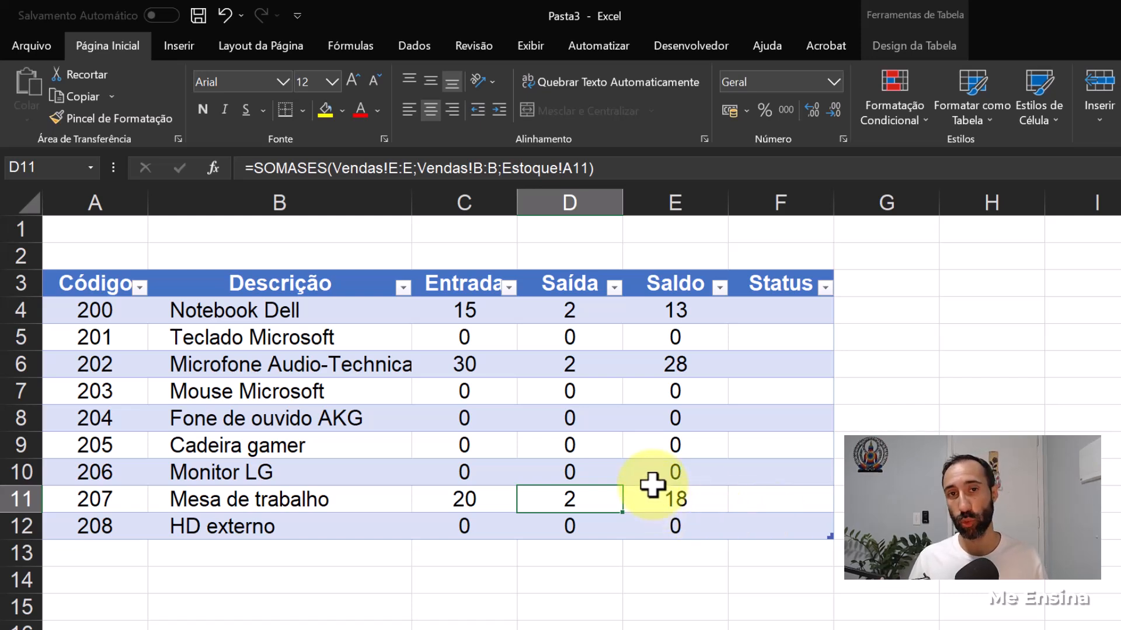
pyautogui.moveTo(762, 321); pyautogui.dragTo(774, 516)
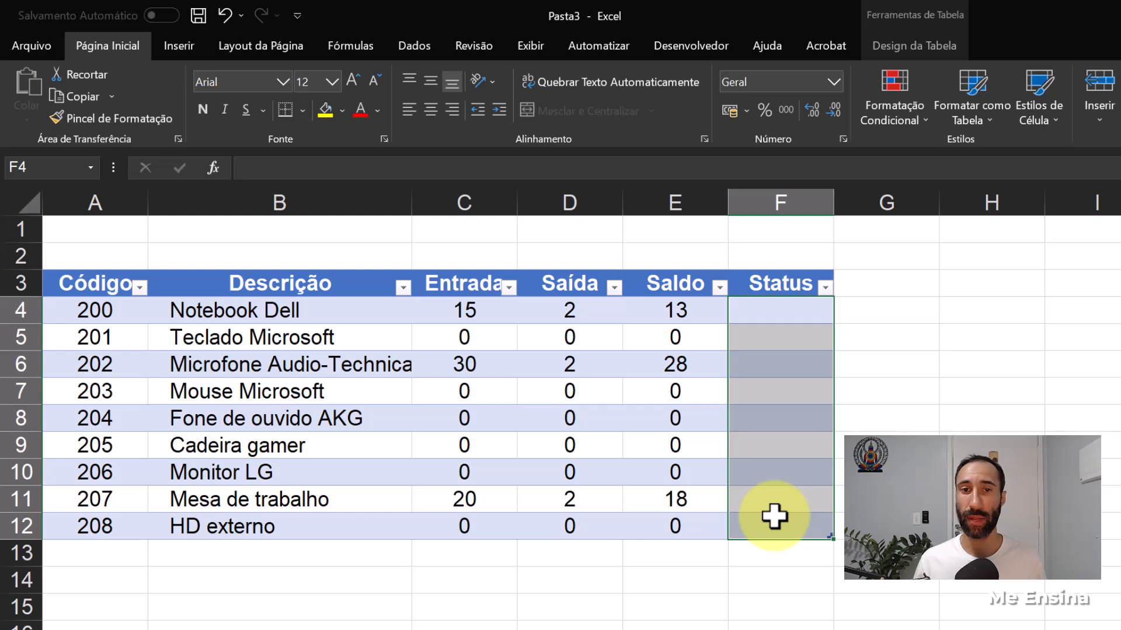
pyautogui.click(687, 310)
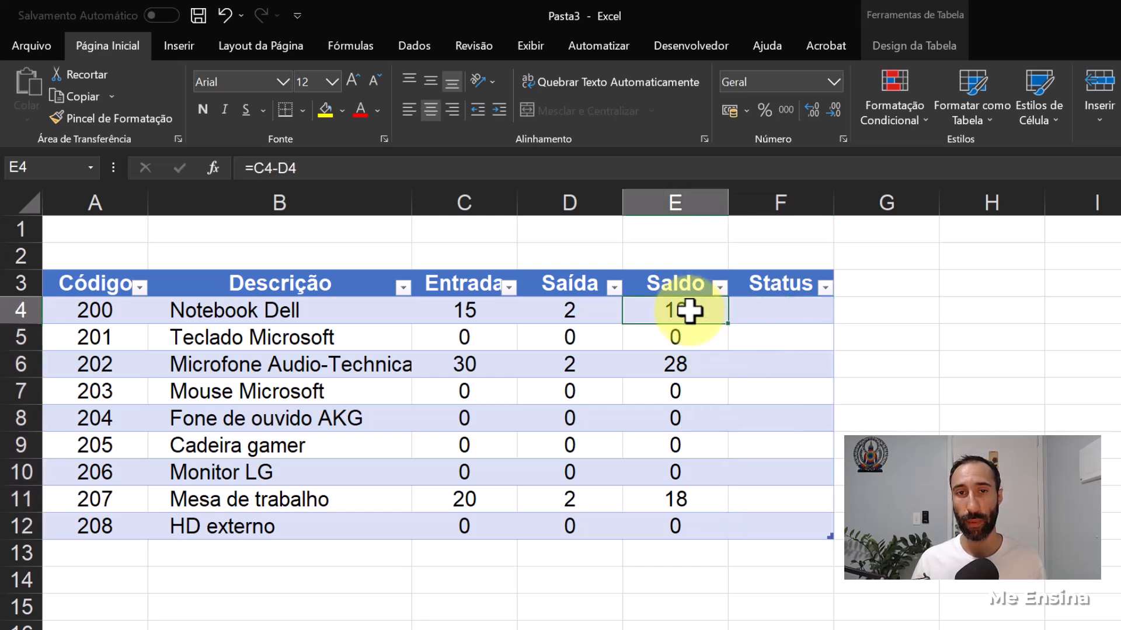
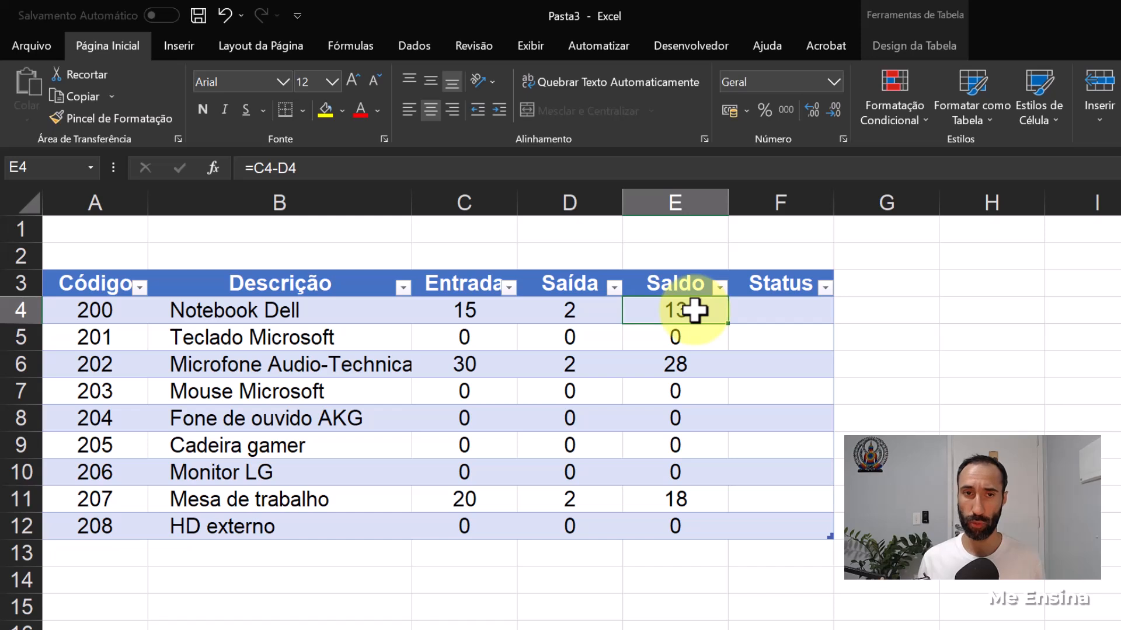
pyautogui.press('Right')
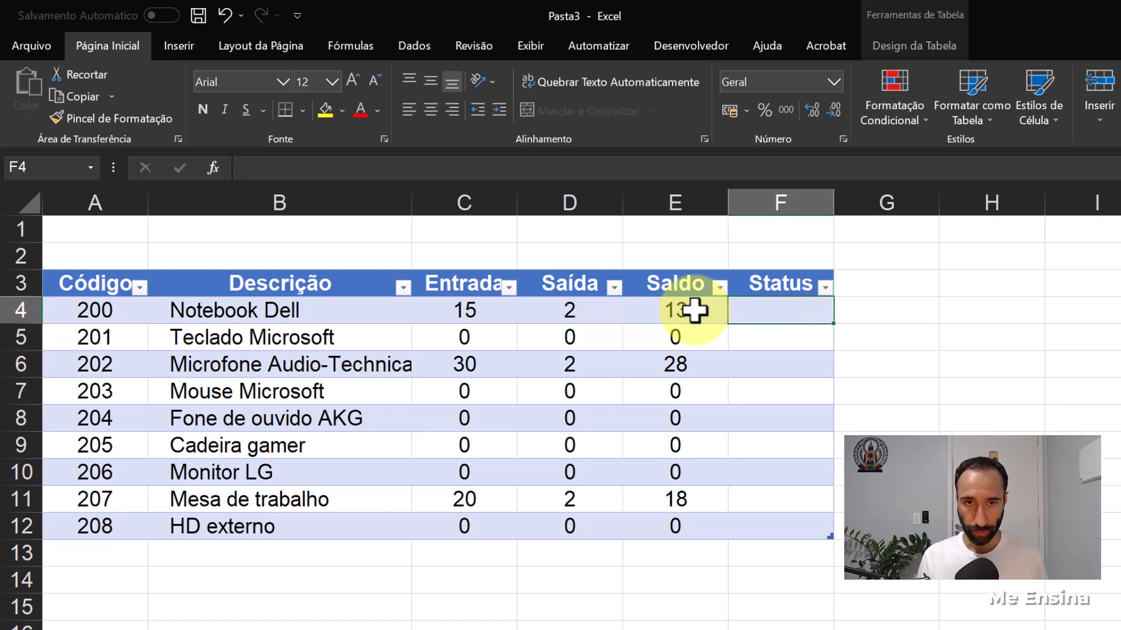
pyautogui.write('=se')
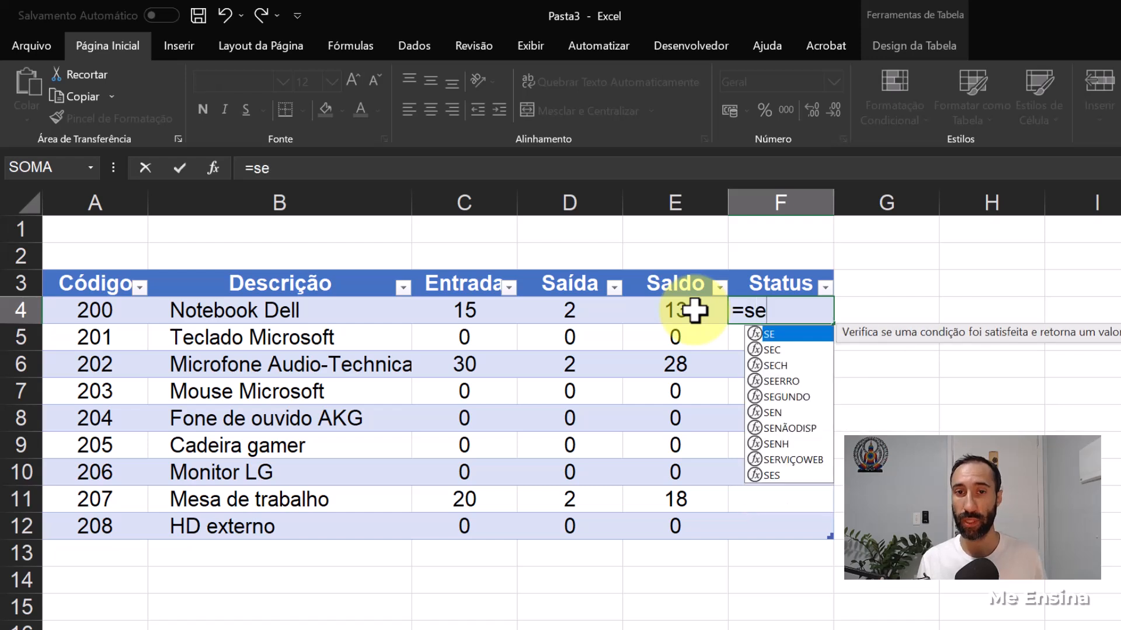
pyautogui.press('Tab')
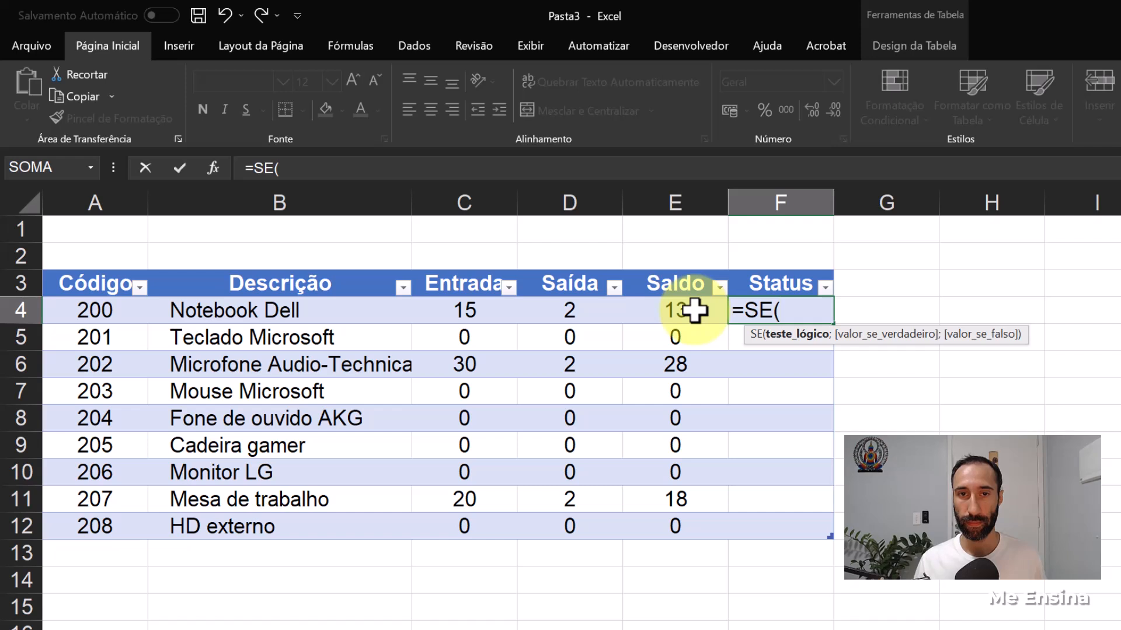
pyautogui.click(695, 310)
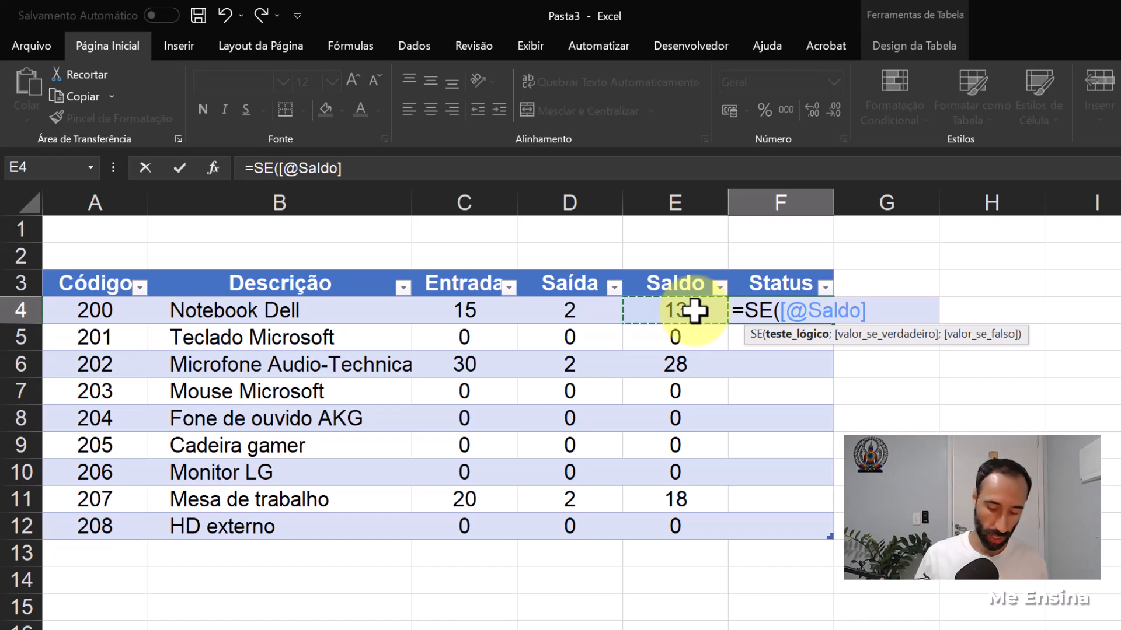
pyautogui.write('<=')
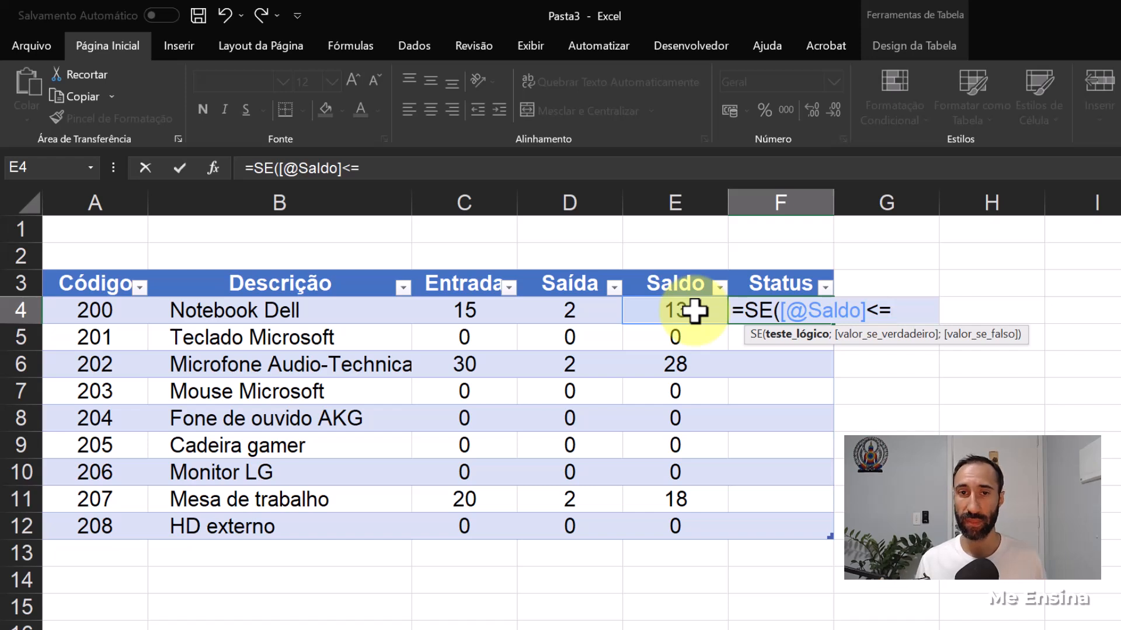
pyautogui.write('4')
pyautogui.press('BackSpace')
pyautogui.write('10')
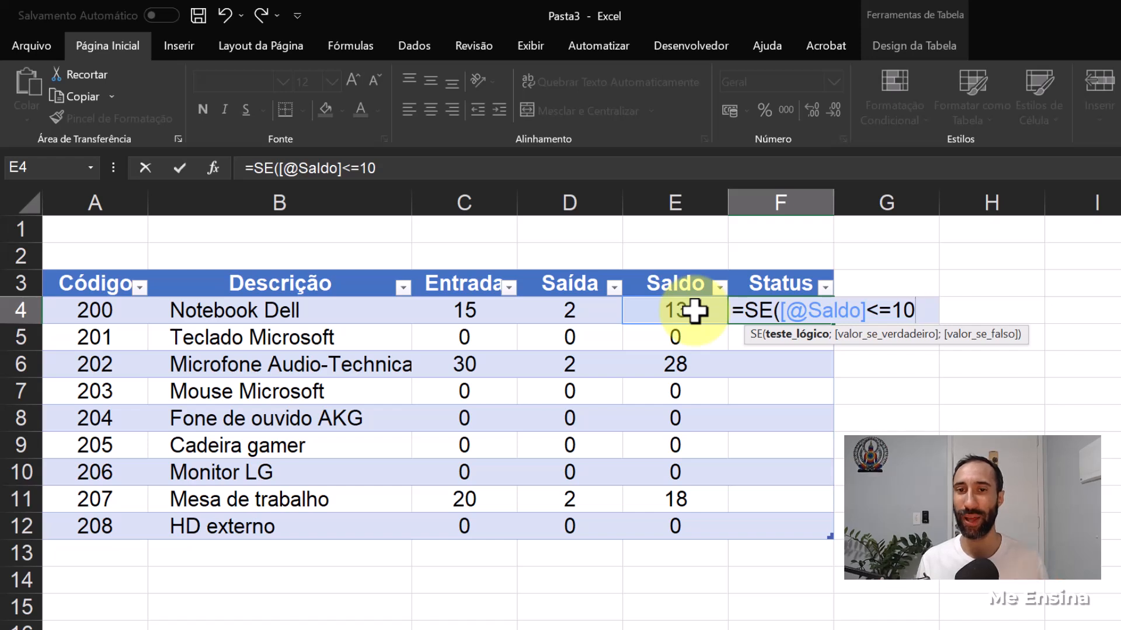
pyautogui.write(';')
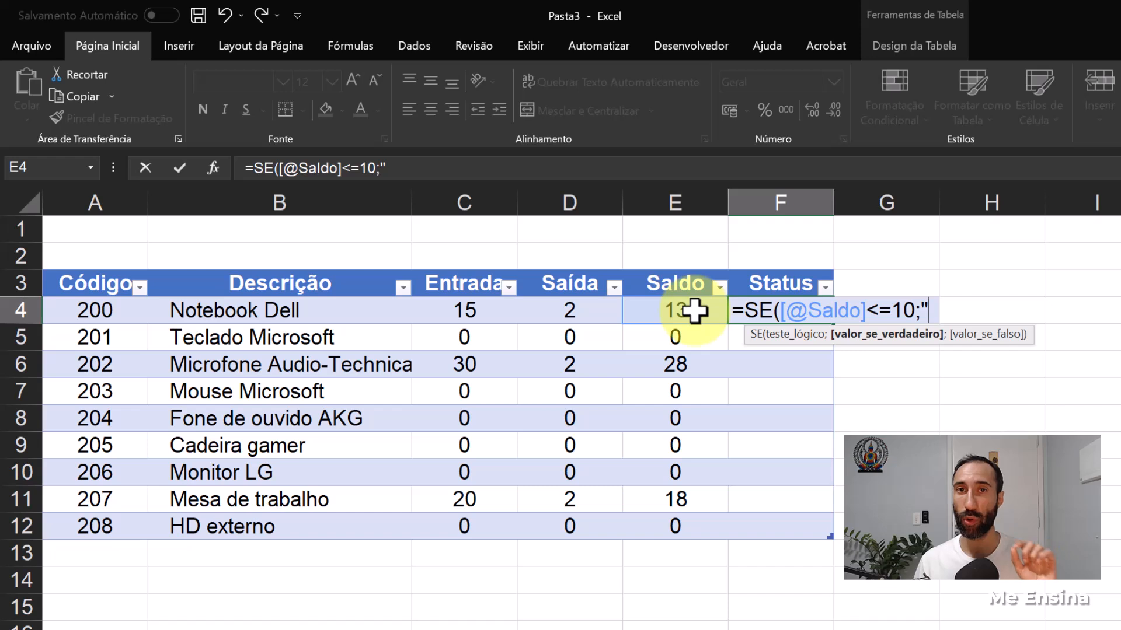
pyautogui.write('"cO')
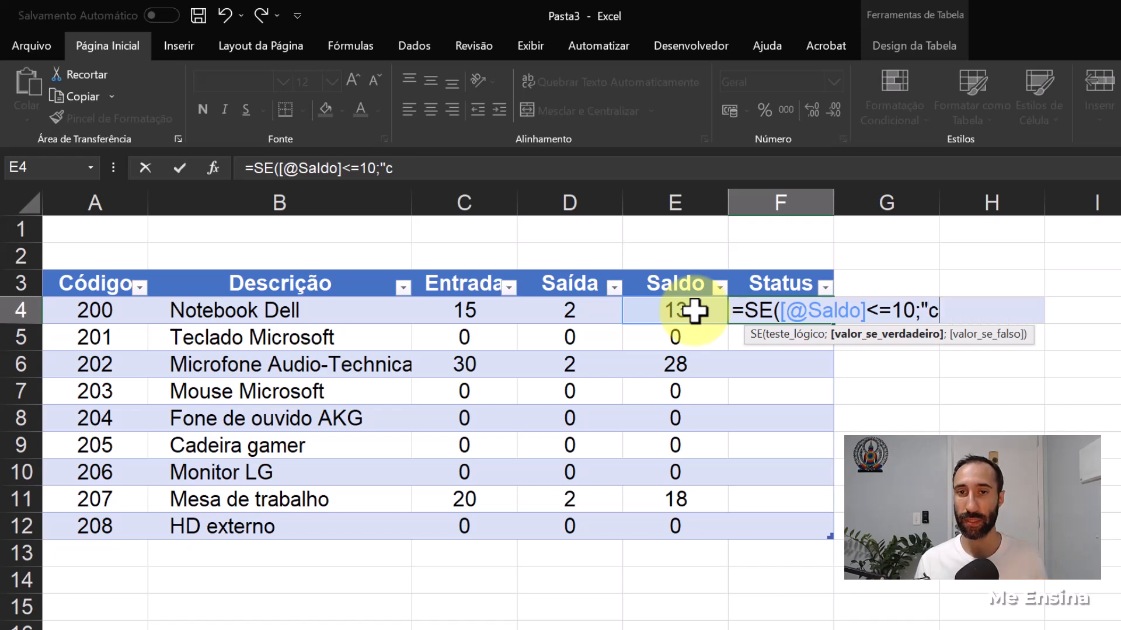
# - Complete the F4 Status formula to return "Comprar" when the test is true and empty text "" when false
pyautogui.press('BackSpace')
pyautogui.press('BackSpace')
pyautogui.press('capslock')
pyautogui.write('Comprar')
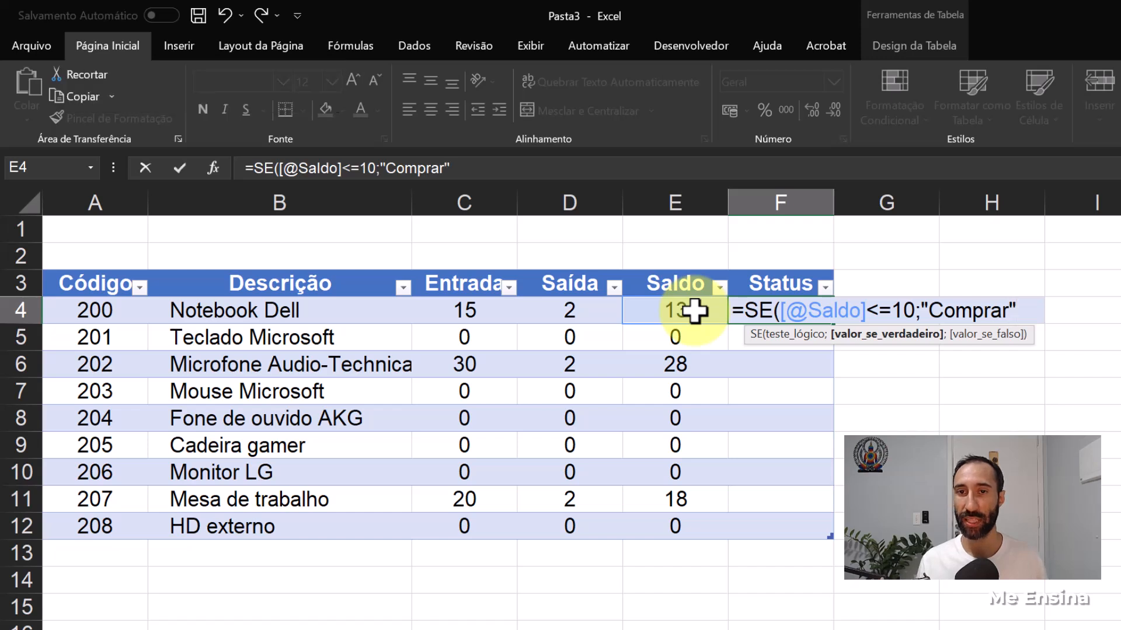
pyautogui.write('";')
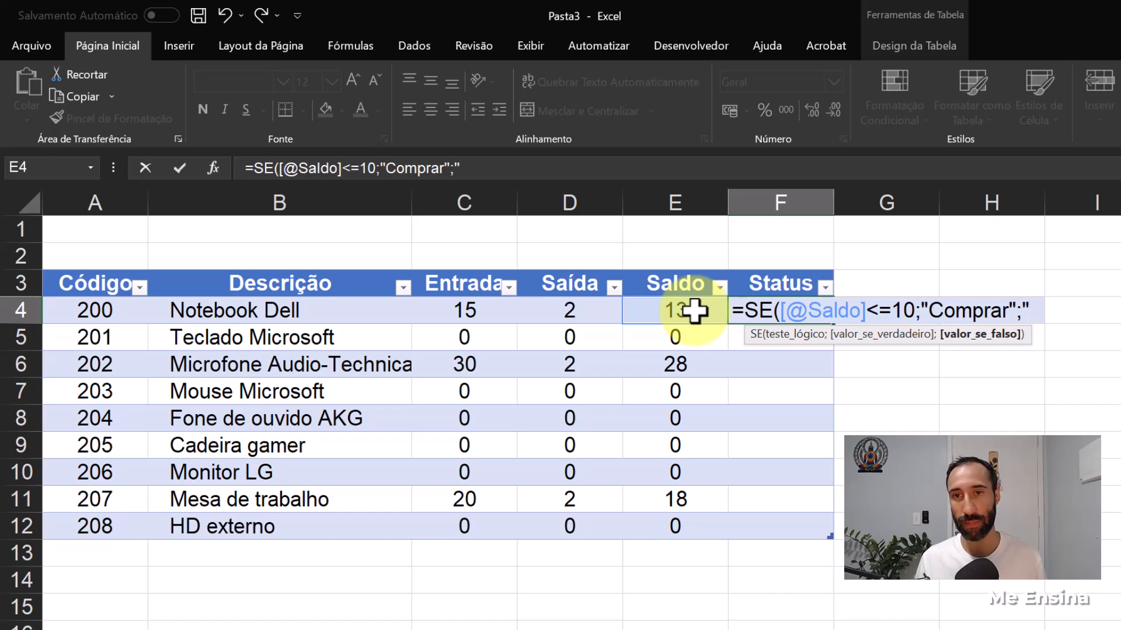
pyautogui.write(')')
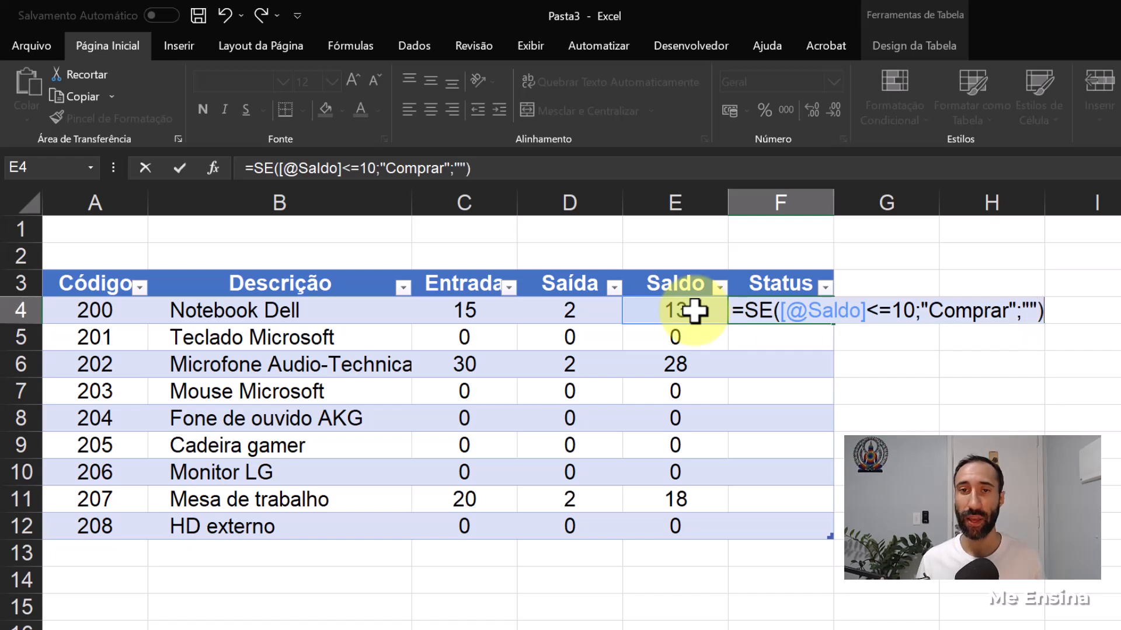
pyautogui.press('Return')
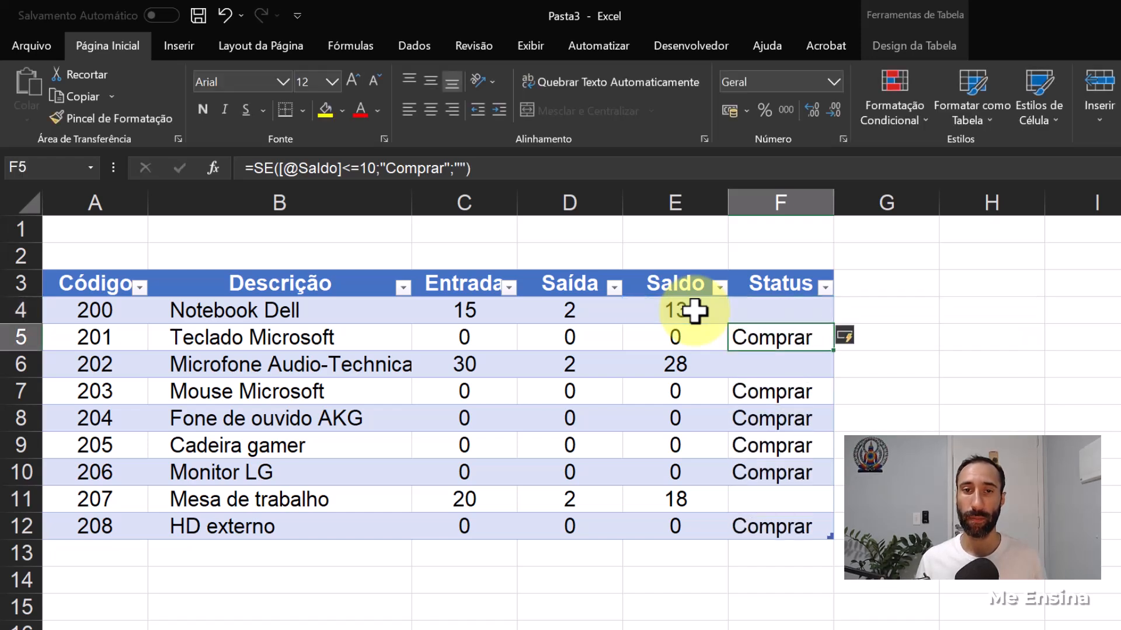
# - Check the Status formula in F4 and F5 against the Notebook Dell Saldo in E4
pyautogui.click(762, 307)
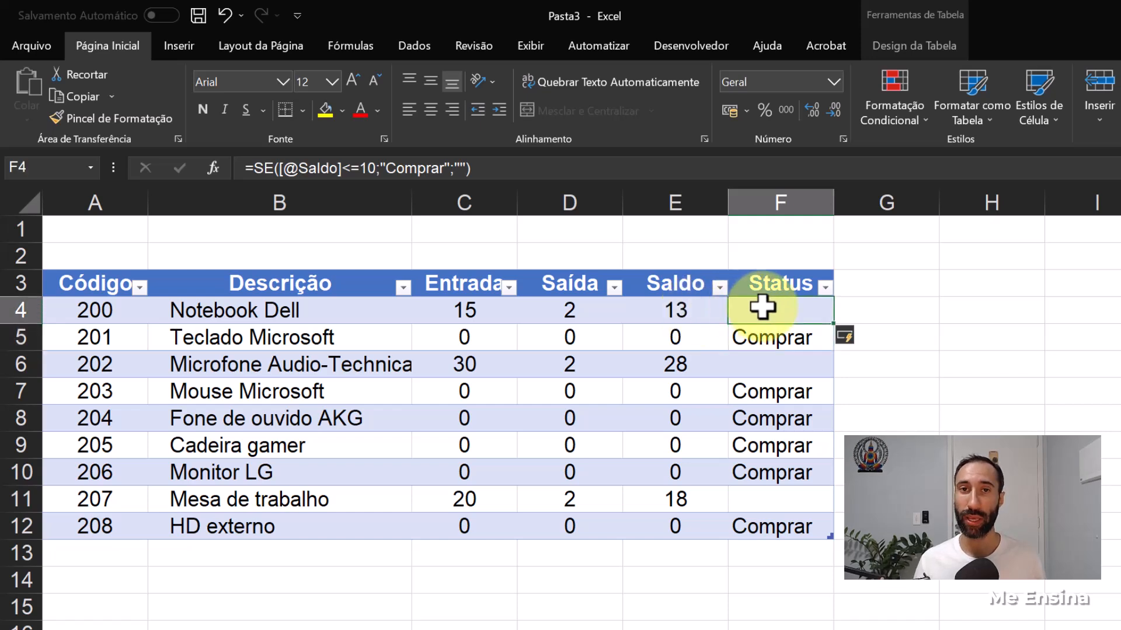
pyautogui.click(789, 332)
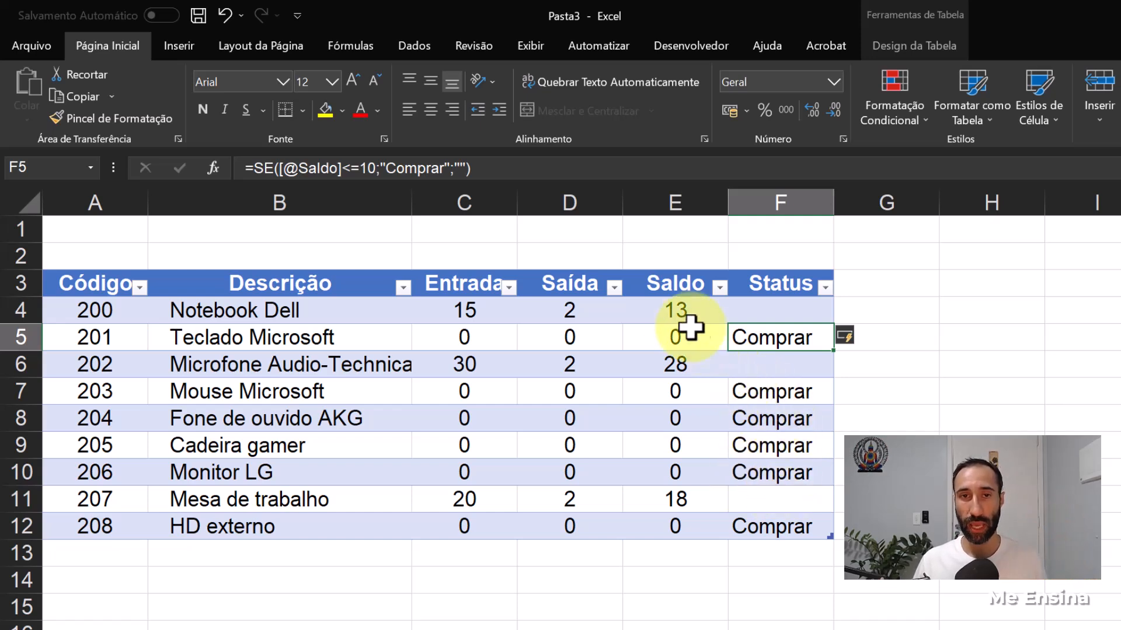
pyautogui.click(671, 308)
pyautogui.click(757, 305)
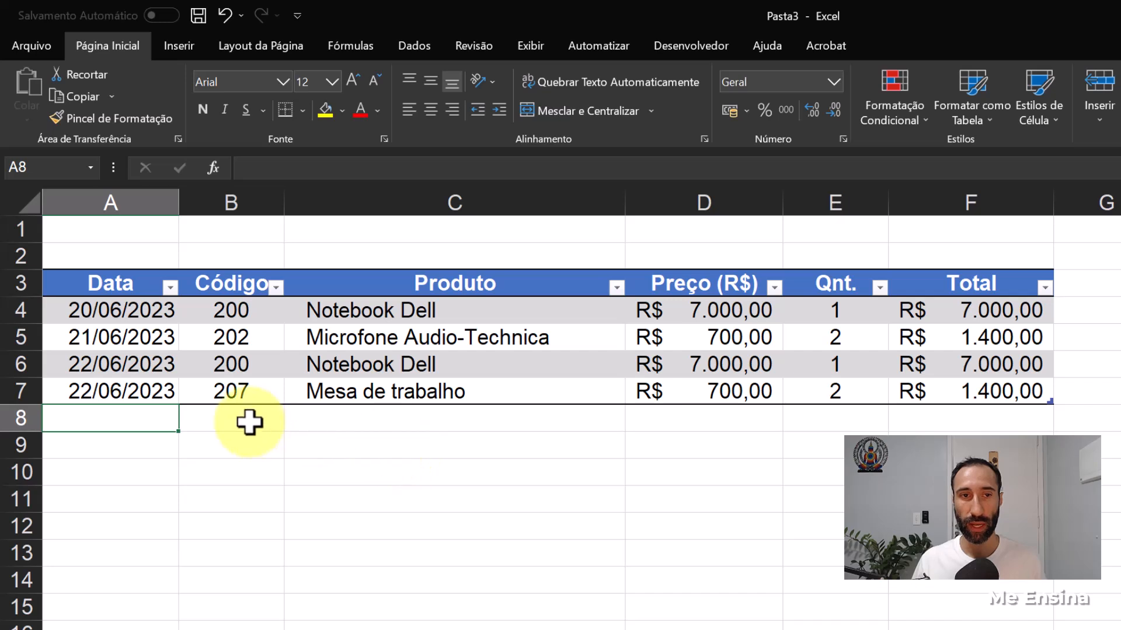
# - Add a sale in row 8 of Vendas with product code 200, price 7.000,00 and quantity 5
pyautogui.click(250, 422)
pyautogui.write('200')
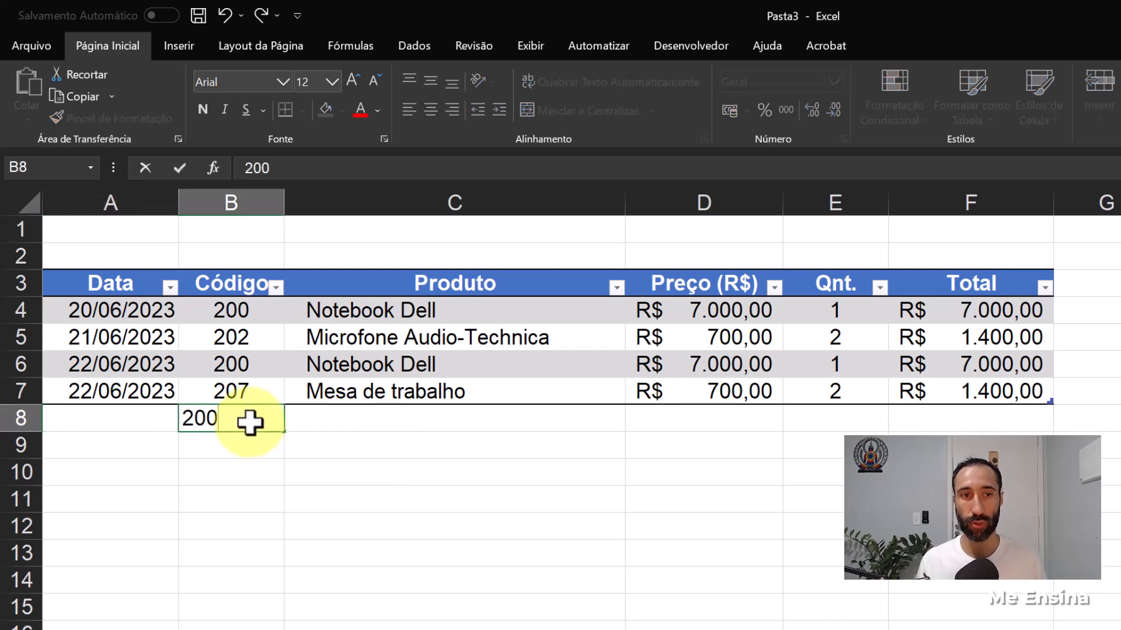
pyautogui.press('Tab')
pyautogui.press('Tab')
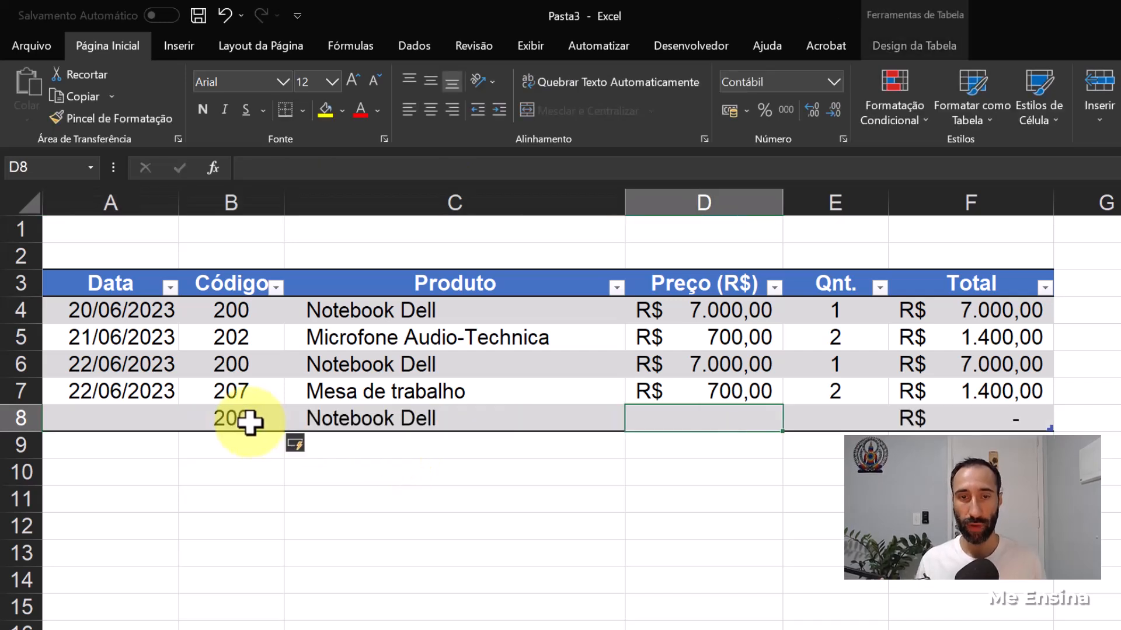
pyautogui.write('7000')
pyautogui.press('Tab')
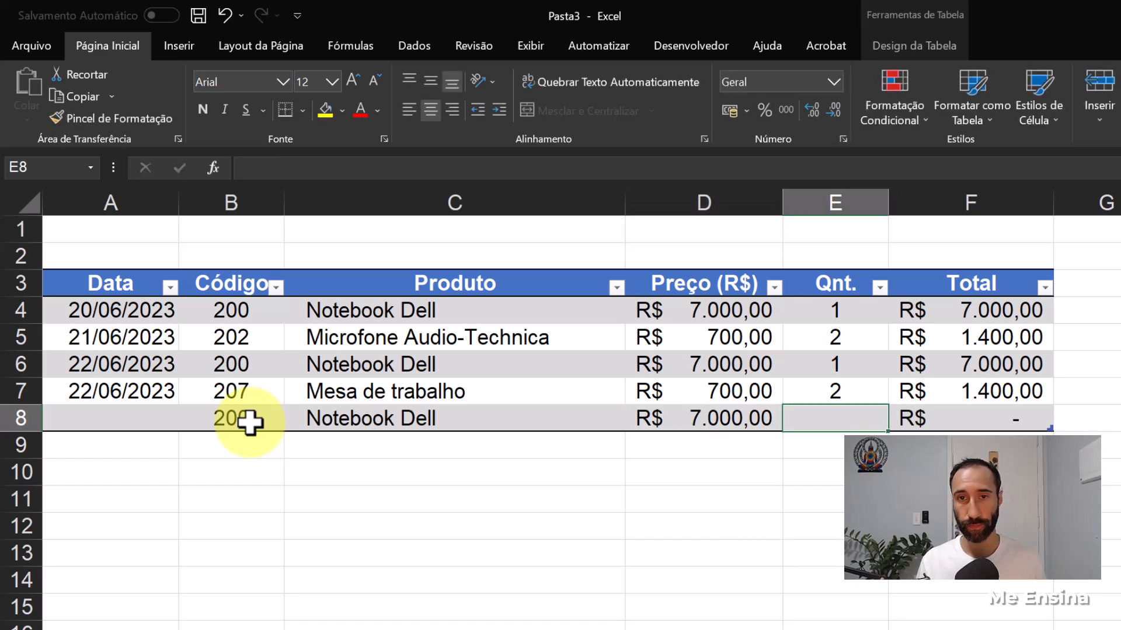
pyautogui.write('5')
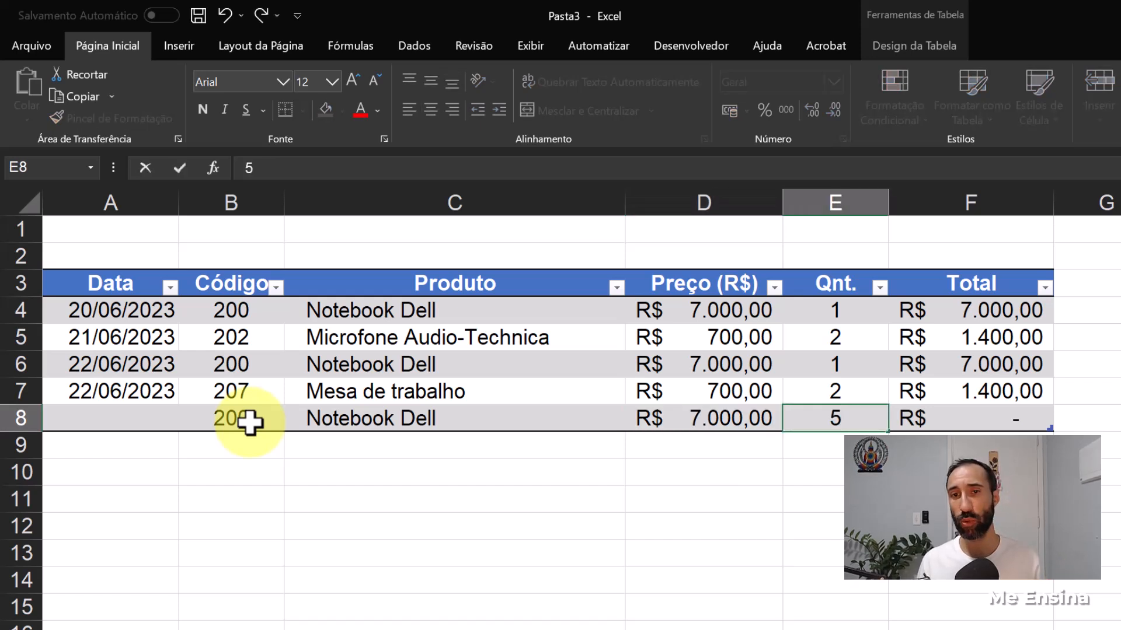
pyautogui.press('Return')
# - Enter the date 22-06 for the Notebook Dell sale in row 8 of Vendas
pyautogui.click(120, 425)
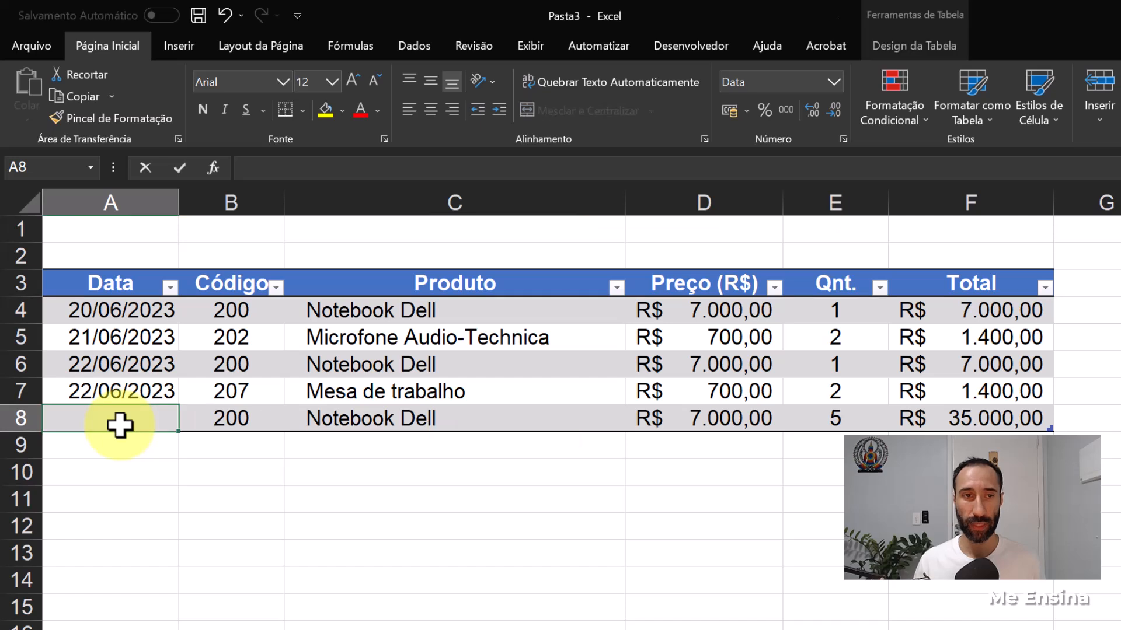
pyautogui.write('22-06')
pyautogui.press('BackSpace')
pyautogui.press('BackSpace')
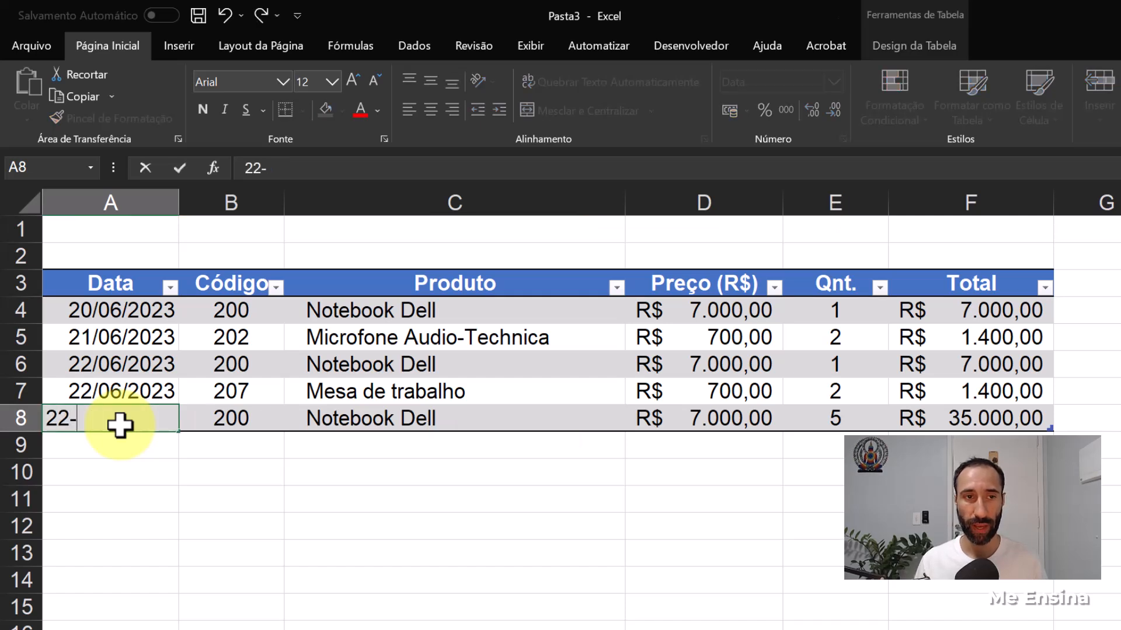
pyautogui.write('06')
pyautogui.press('Return')
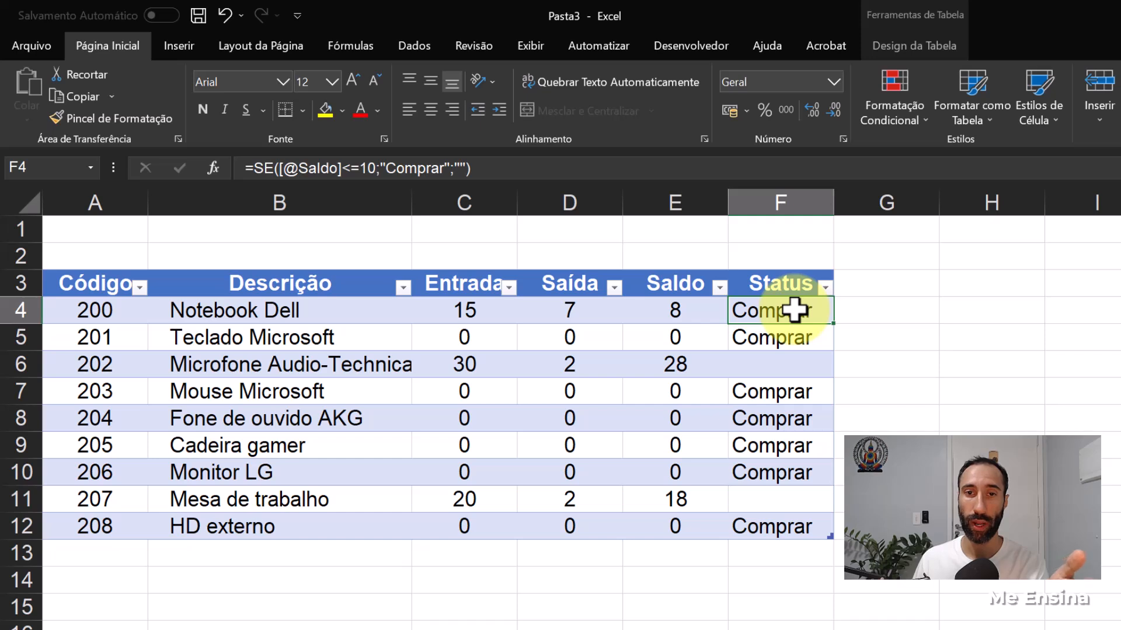
# - Center the Status column values in F4:F12 of Estoque
pyautogui.moveTo(795, 310); pyautogui.dragTo(786, 527)
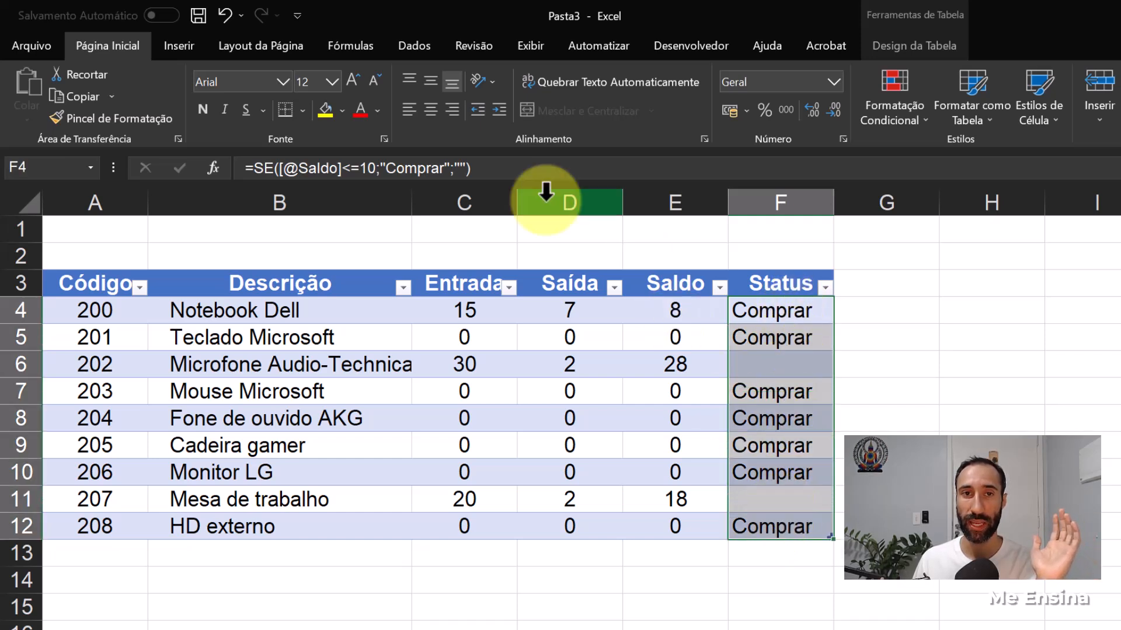
pyautogui.click(429, 114)
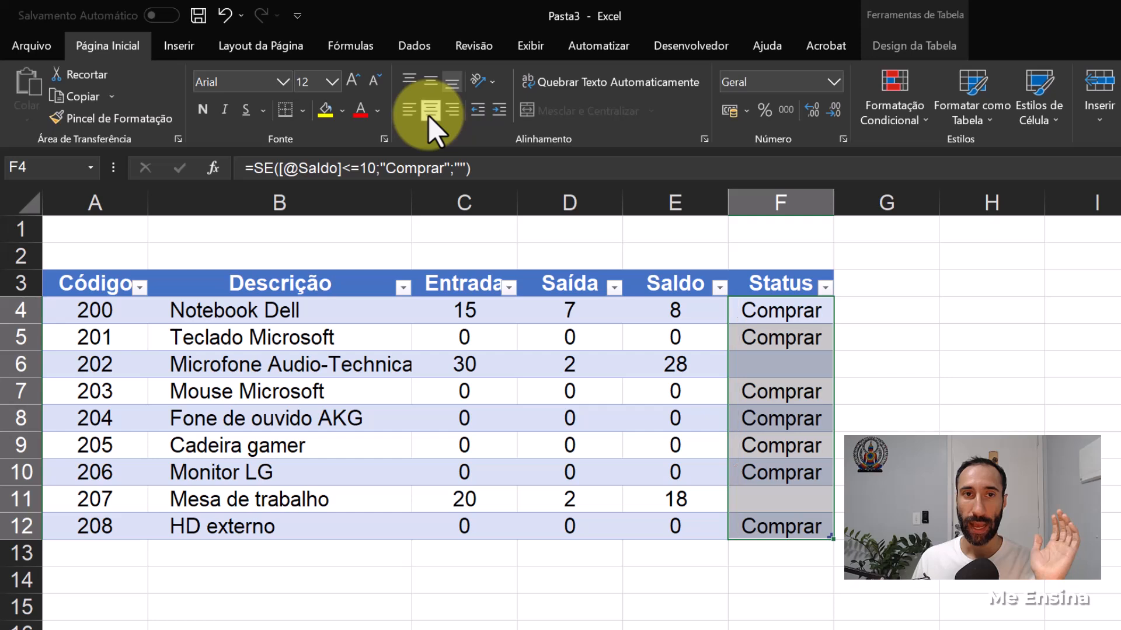
pyautogui.click(771, 441)
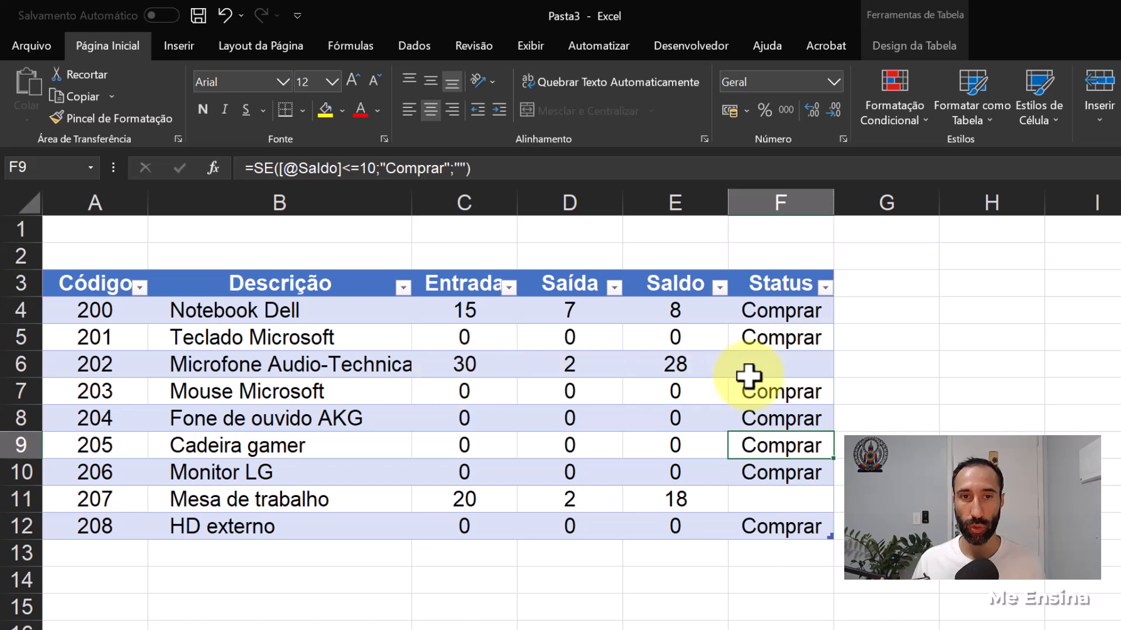
# - Change the Saldo threshold in the Status formula of F11 to 5
pyautogui.click(767, 499)
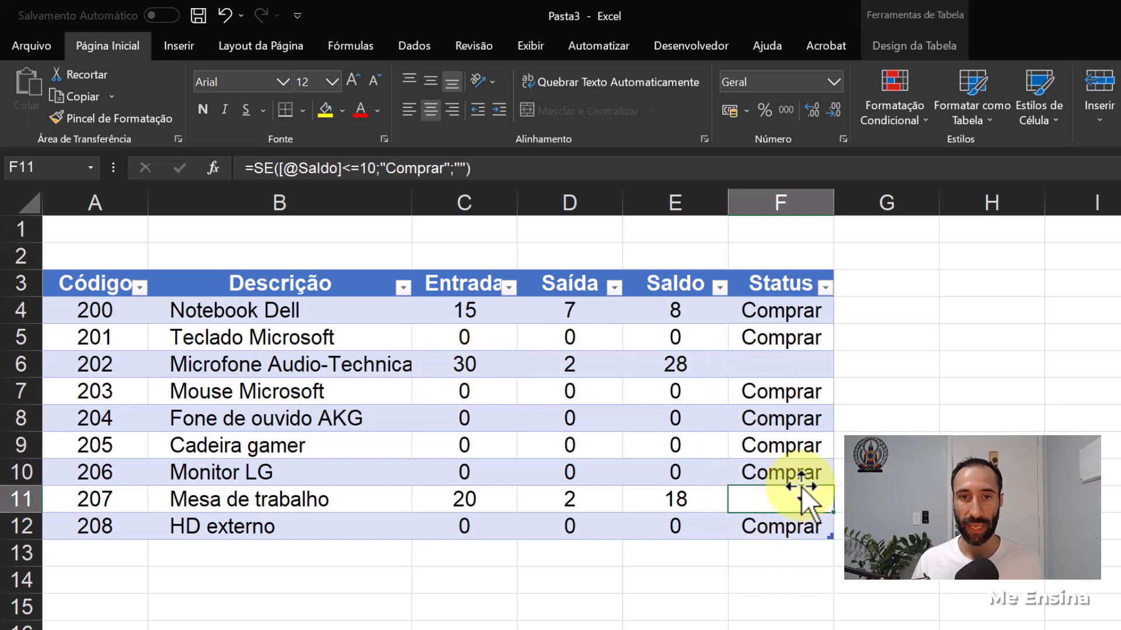
pyautogui.click(374, 169)
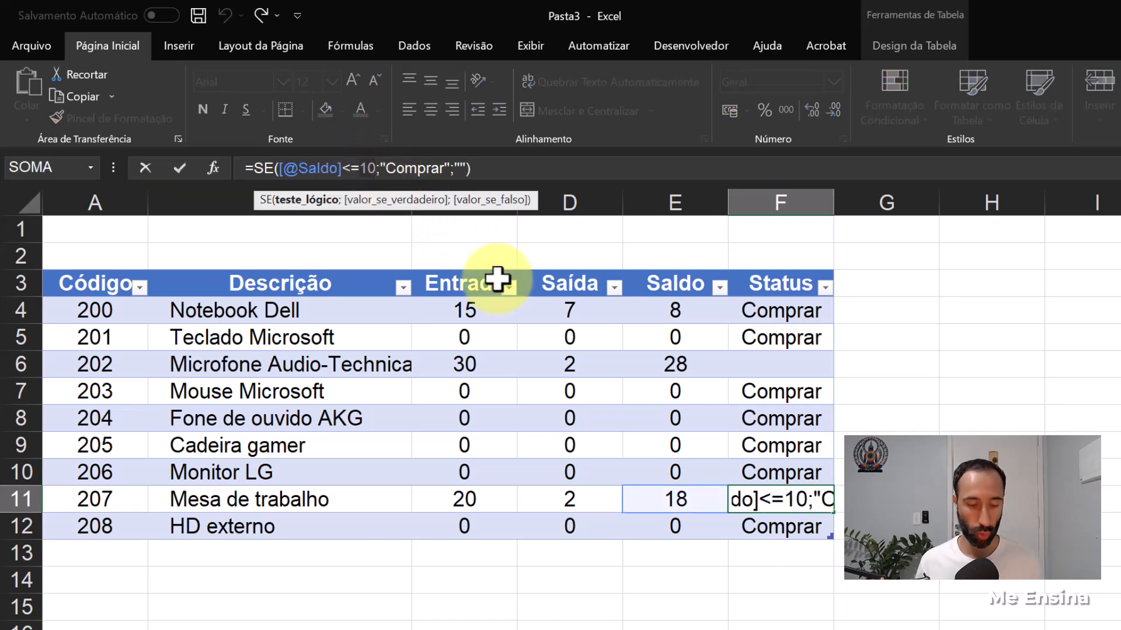
pyautogui.press('BackSpace')
pyautogui.press('BackSpace')
pyautogui.write('5')
pyautogui.press('Return')
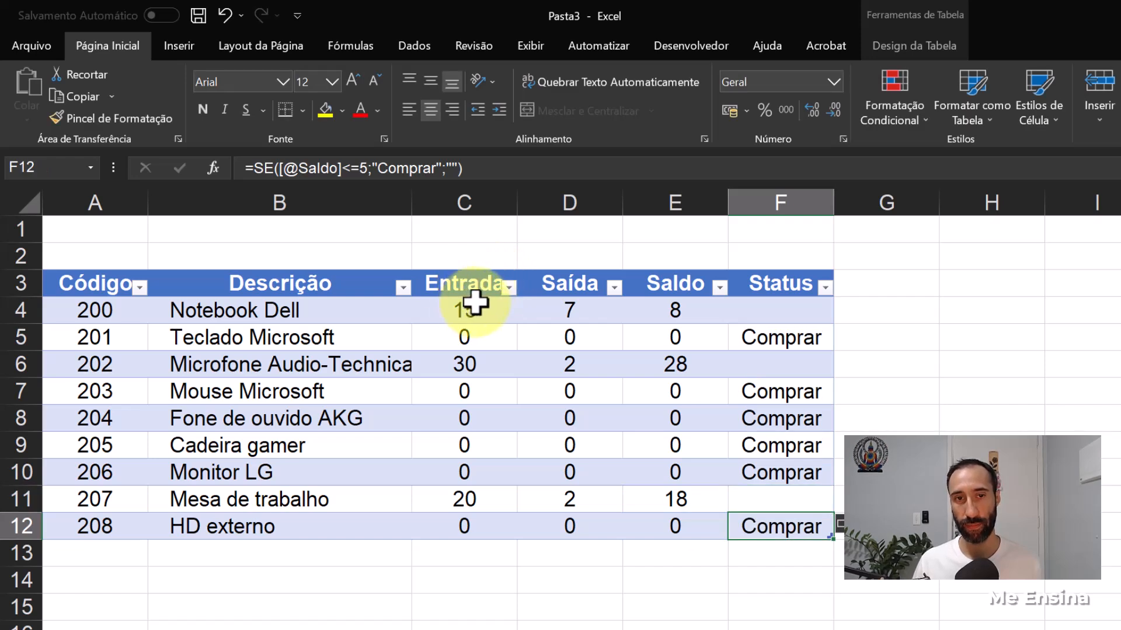
# - Change the Saldo threshold in the Status formula of F10 to 15
pyautogui.click(764, 467)
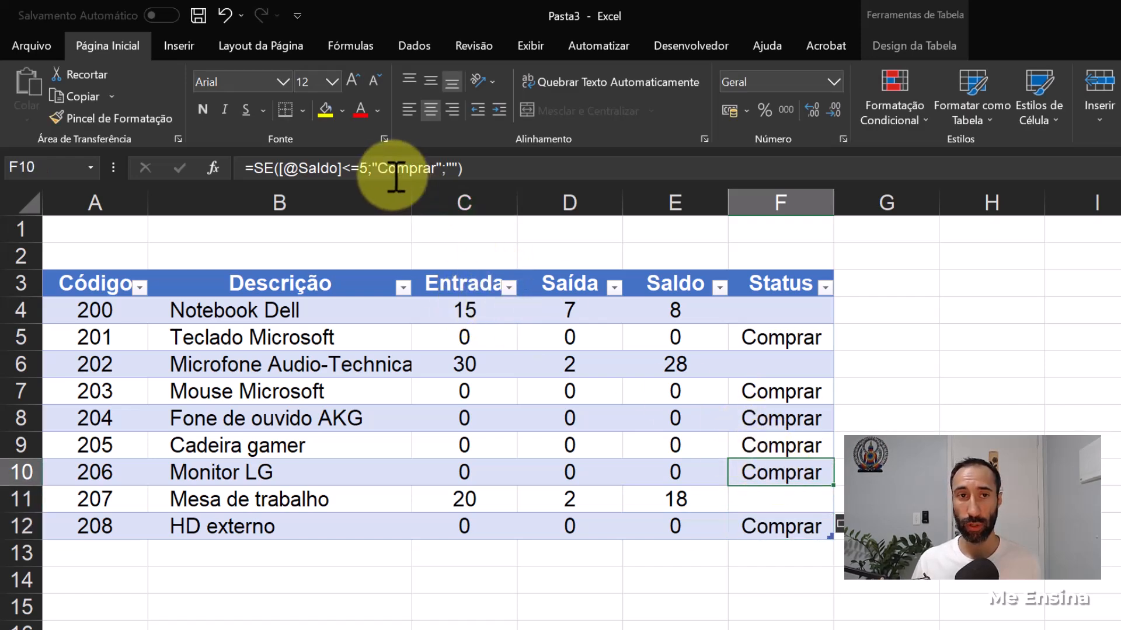
pyautogui.click(360, 168)
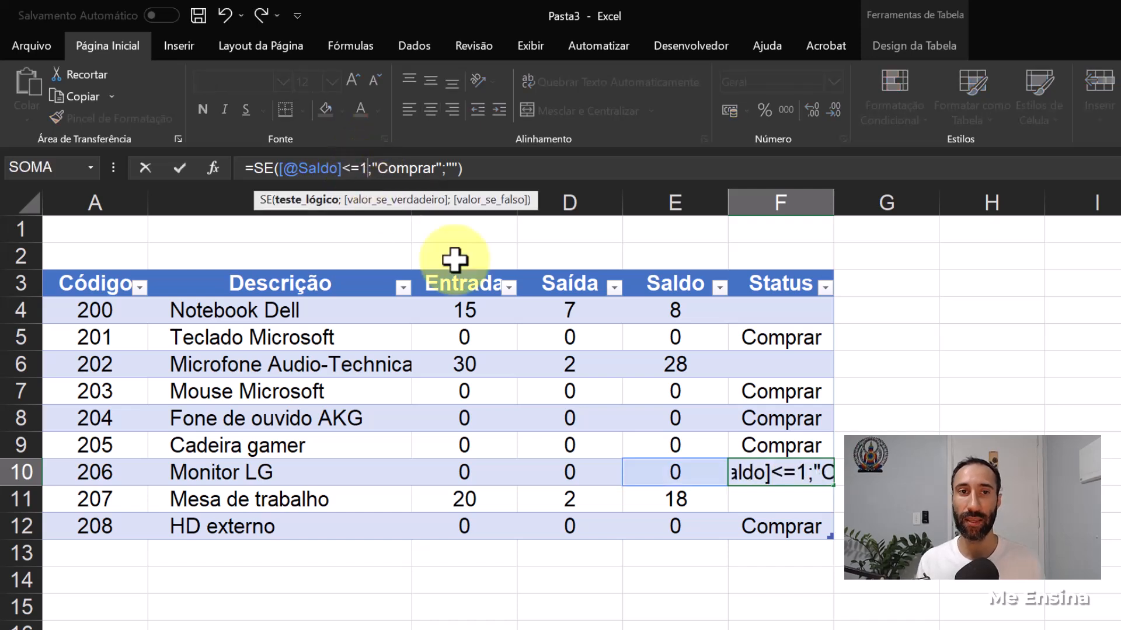
pyautogui.write('5')
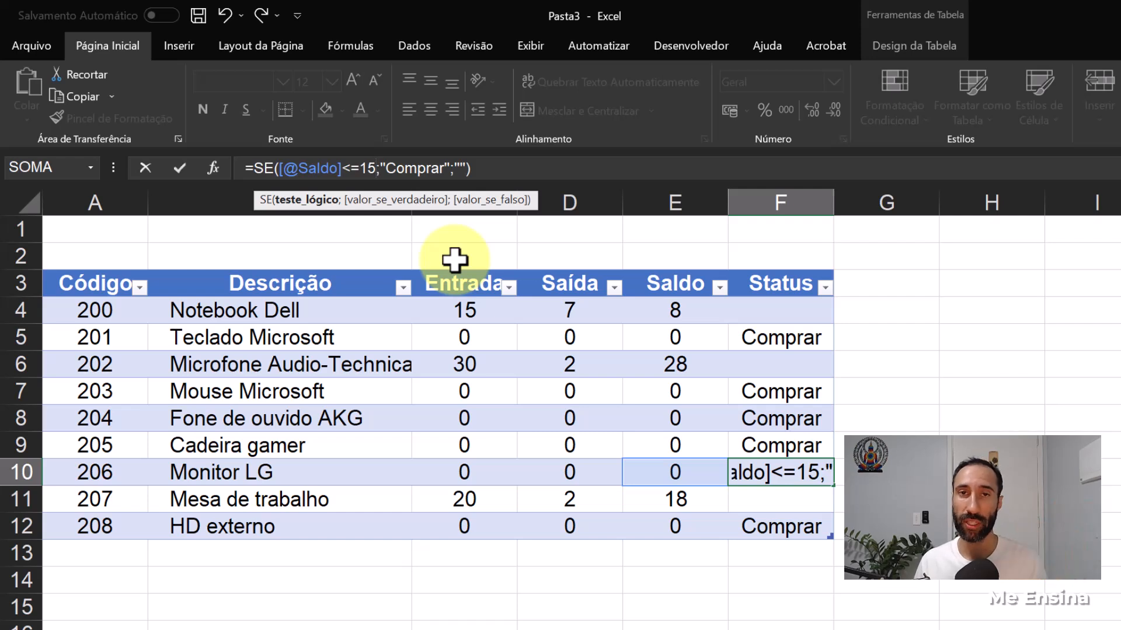
pyautogui.press('Return')
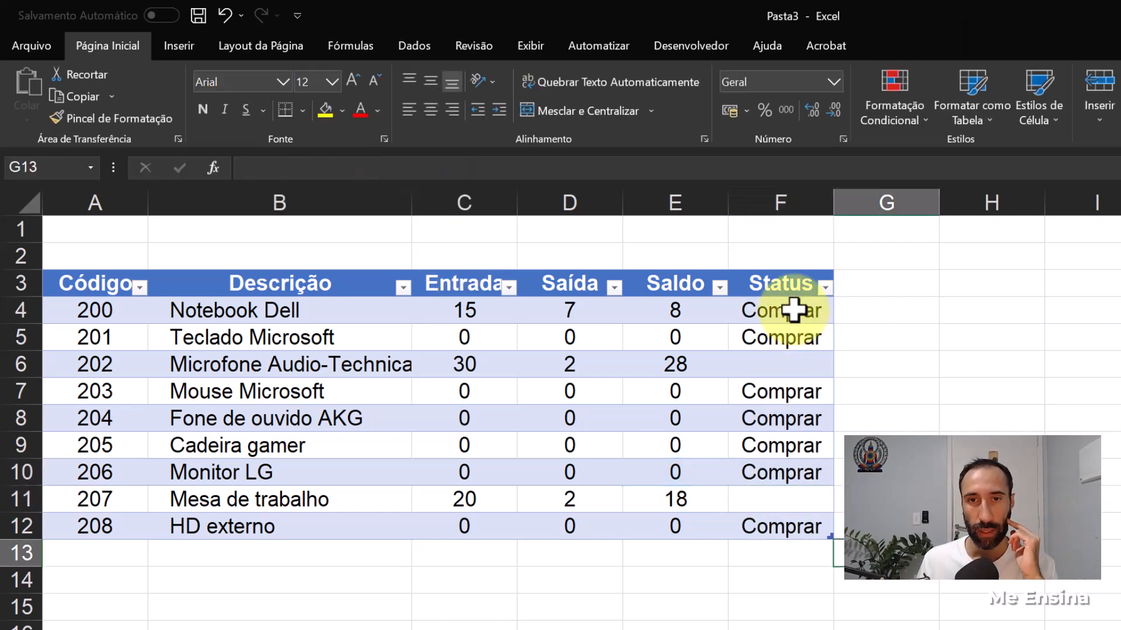
# - Edit the Saldo threshold in the Notebook Dell Status formula in F4
pyautogui.click(794, 309)
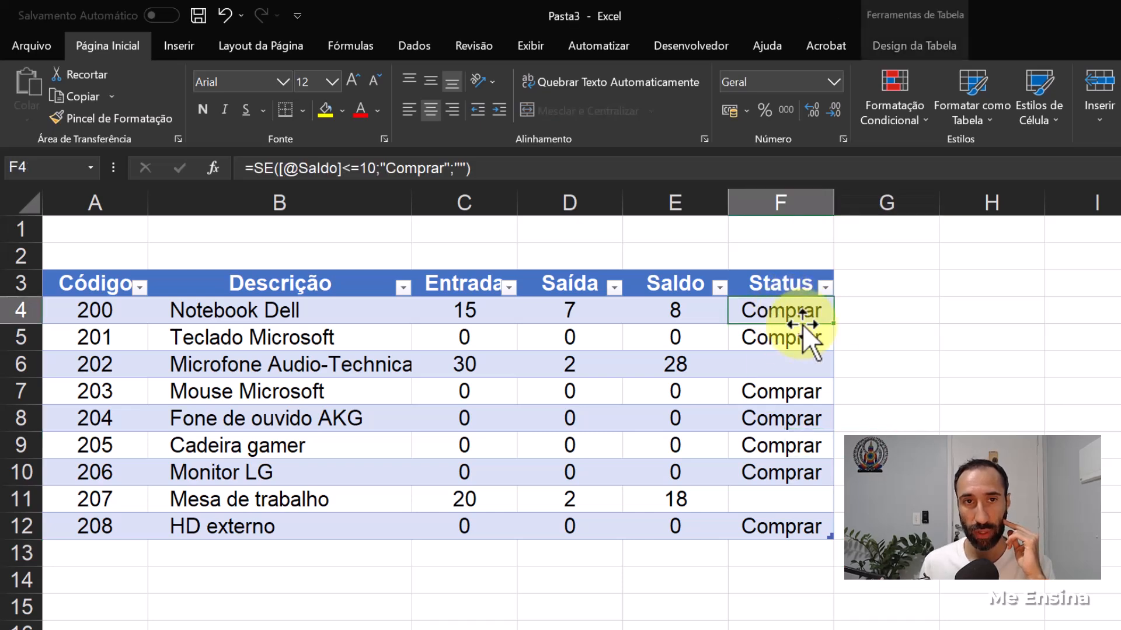
pyautogui.press('Down')
pyautogui.press('Down')
pyautogui.press('Up')
pyautogui.press('Up')
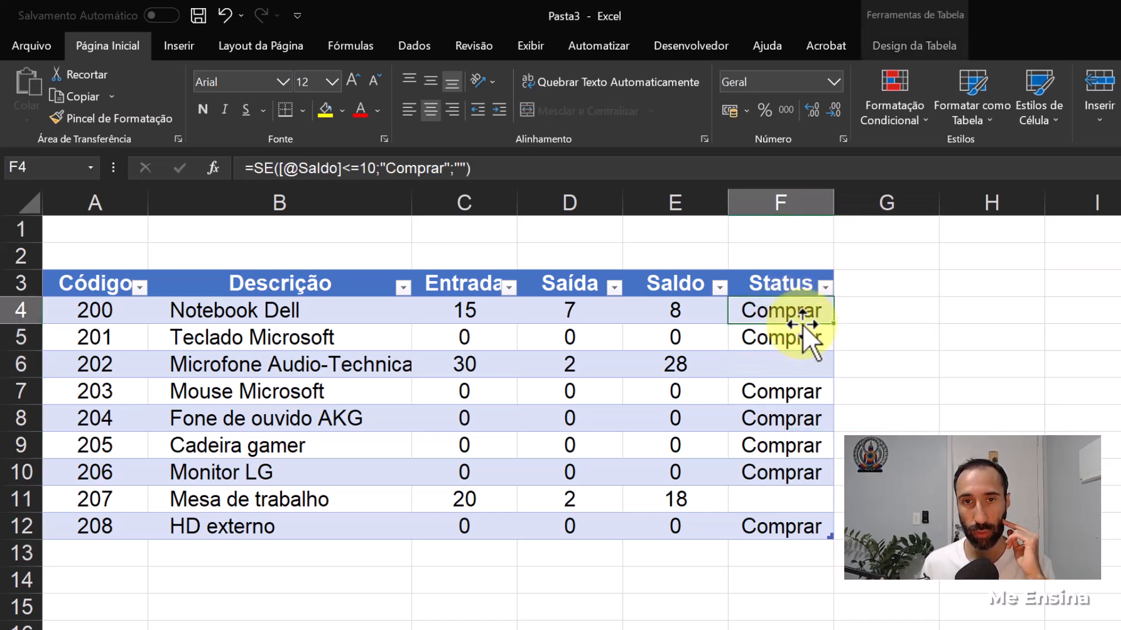
pyautogui.click(364, 169)
pyautogui.write('1')
pyautogui.press('Return')
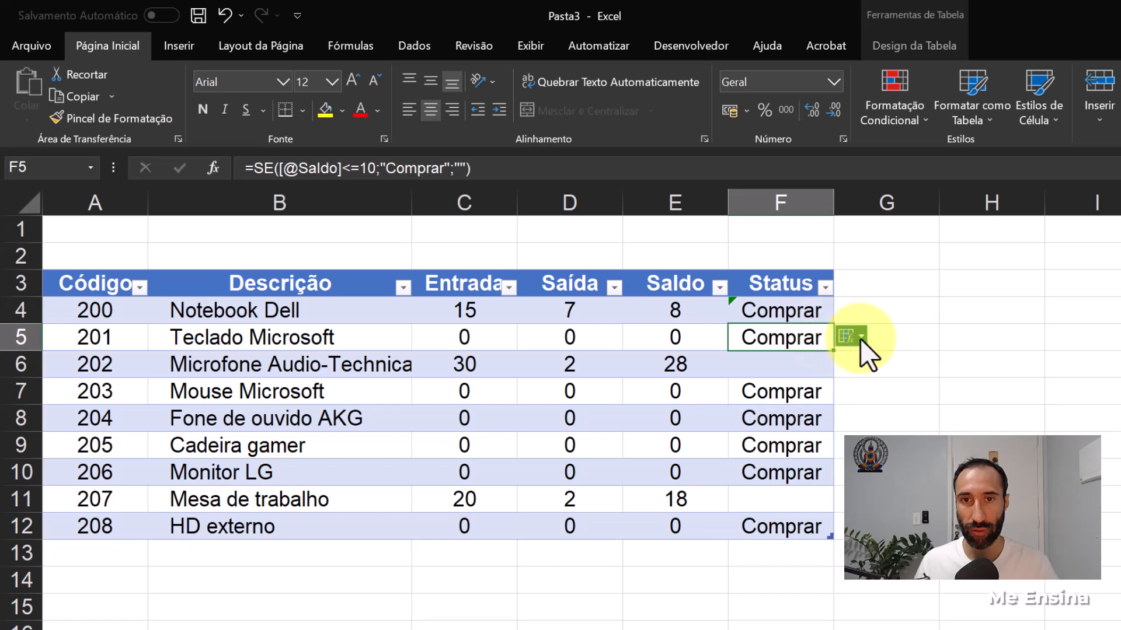
pyautogui.click(795, 314)
pyautogui.hotkey('ctrl', 'shift', 'Down')
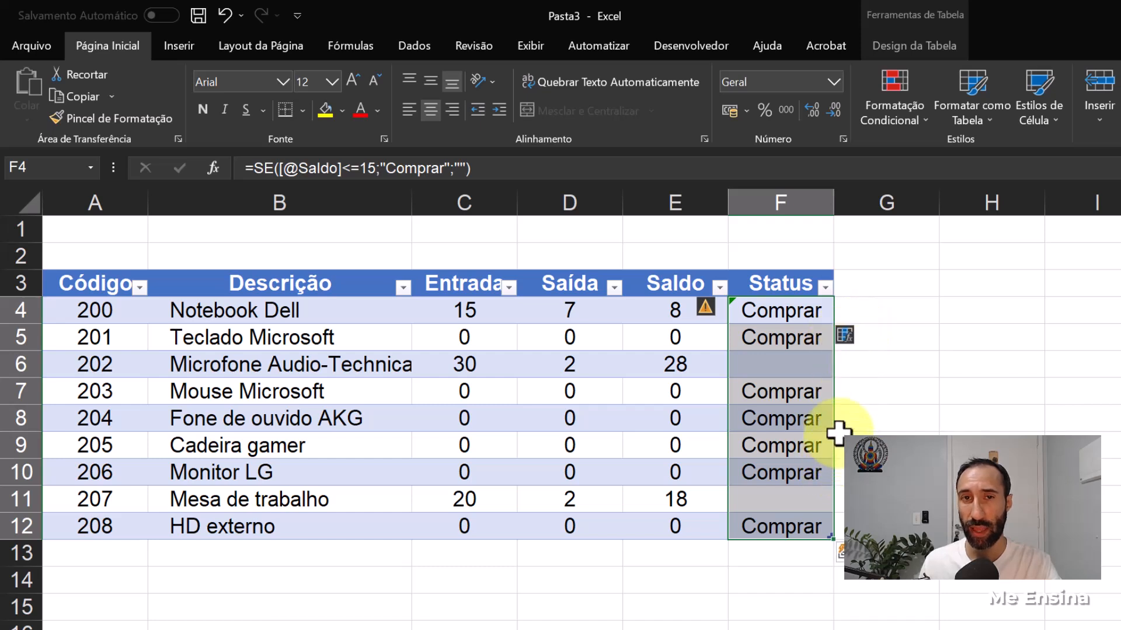
pyautogui.click(795, 309)
pyautogui.moveTo(799, 345); pyautogui.dragTo(808, 530)
pyautogui.click(808, 531)
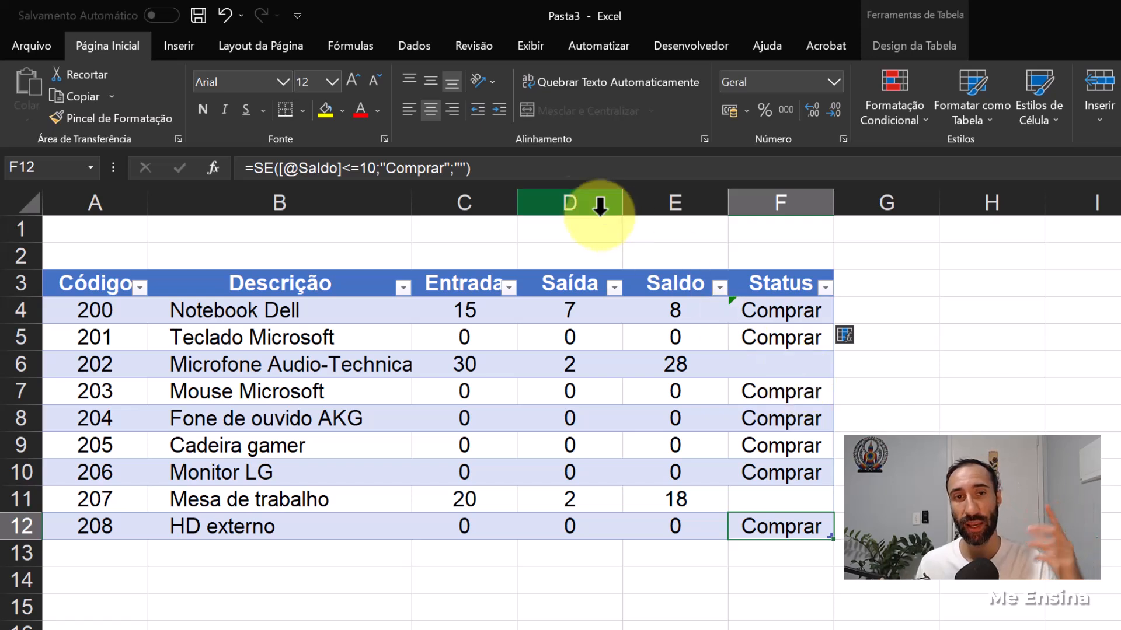
pyautogui.click(785, 336)
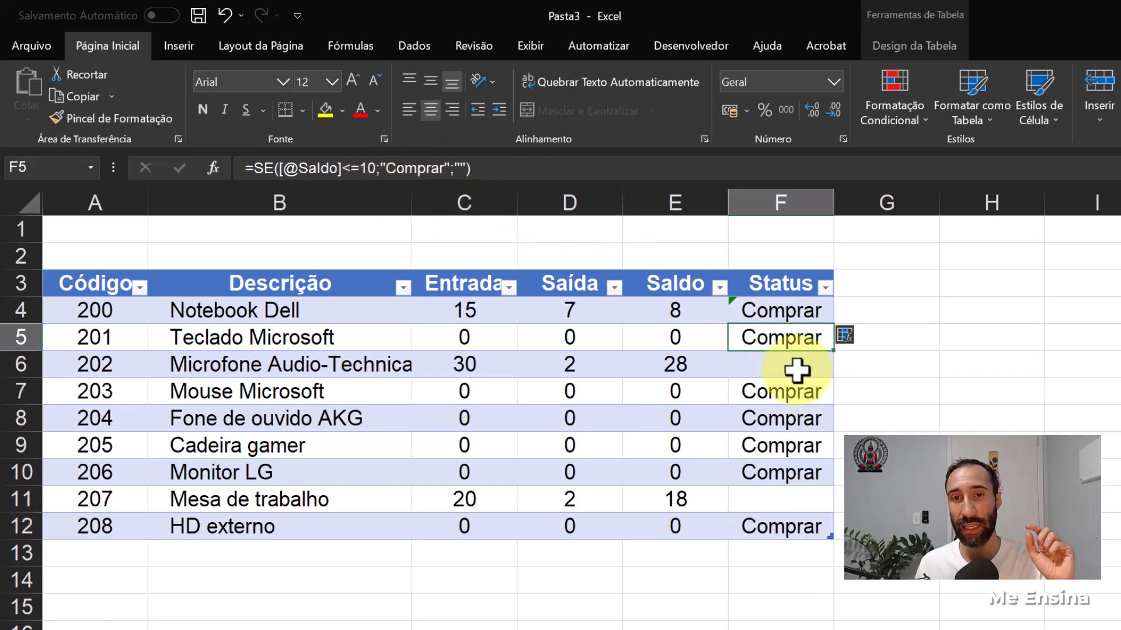
# - Change the Saldo threshold in the Microfone Audio-Technica Status formula in F6 to 5
pyautogui.click(796, 364)
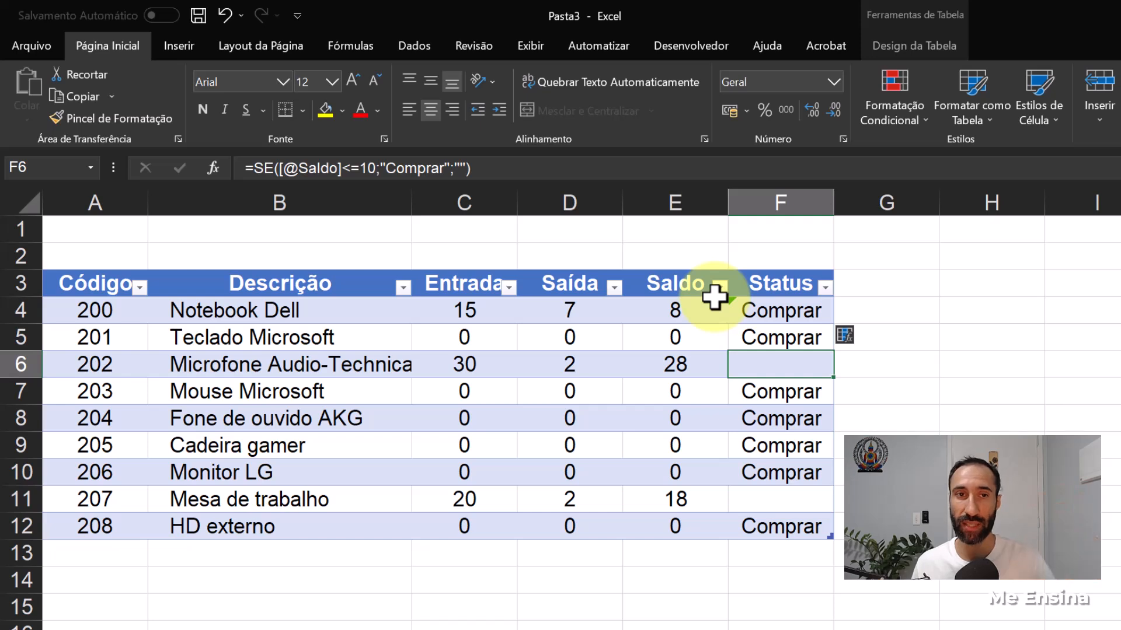
pyautogui.click(366, 168)
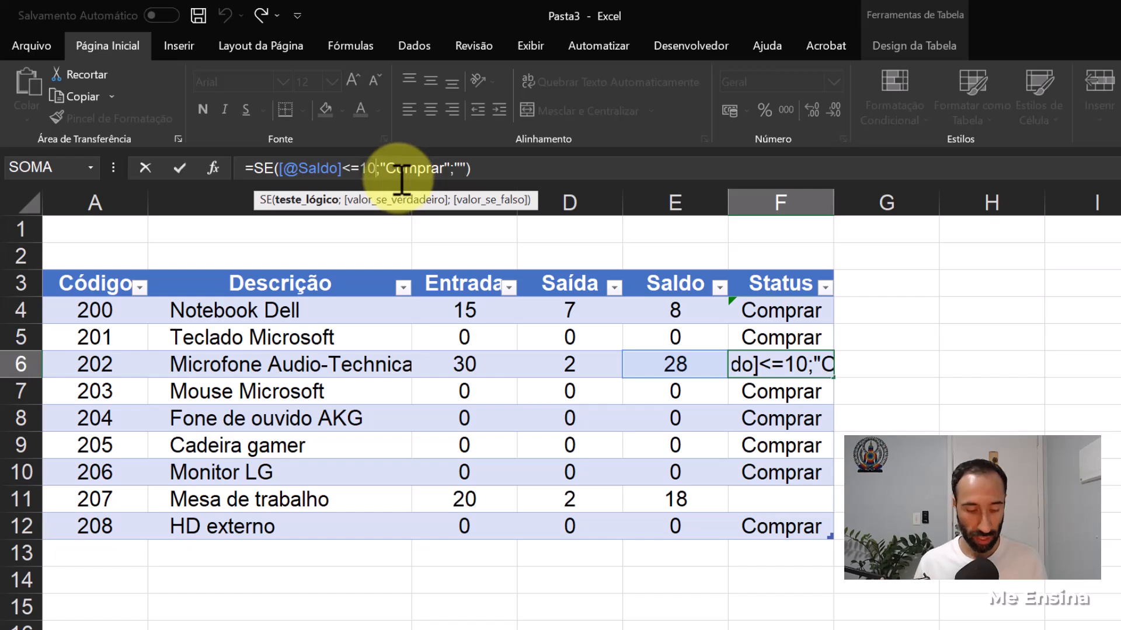
pyautogui.press('BackSpace')
pyautogui.press('BackSpace')
pyautogui.write('5')
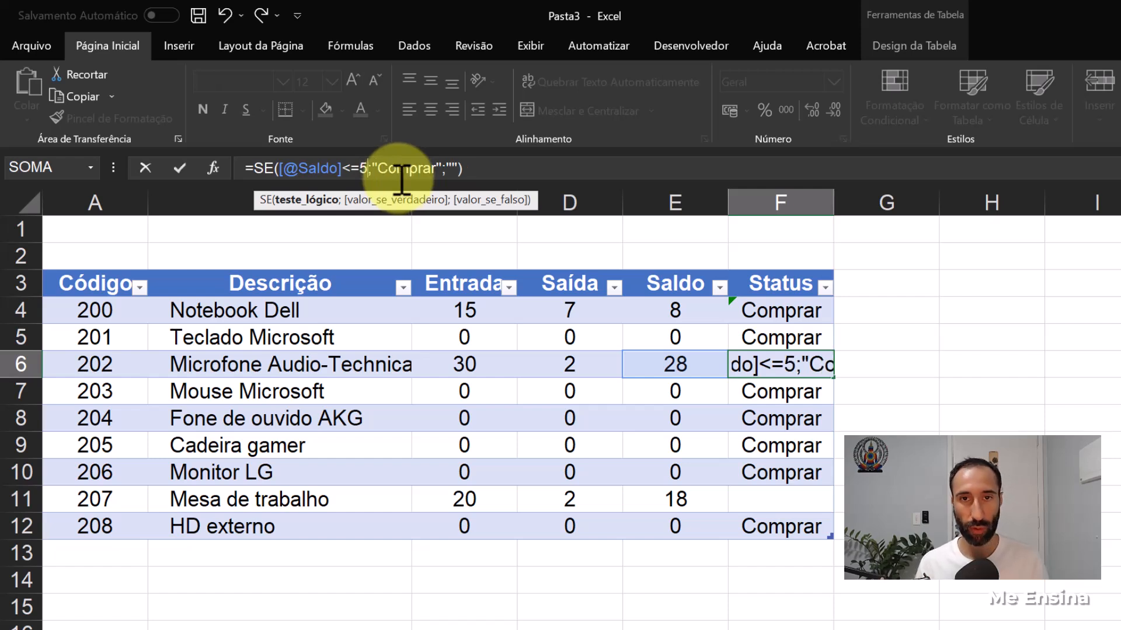
pyautogui.press('Return')
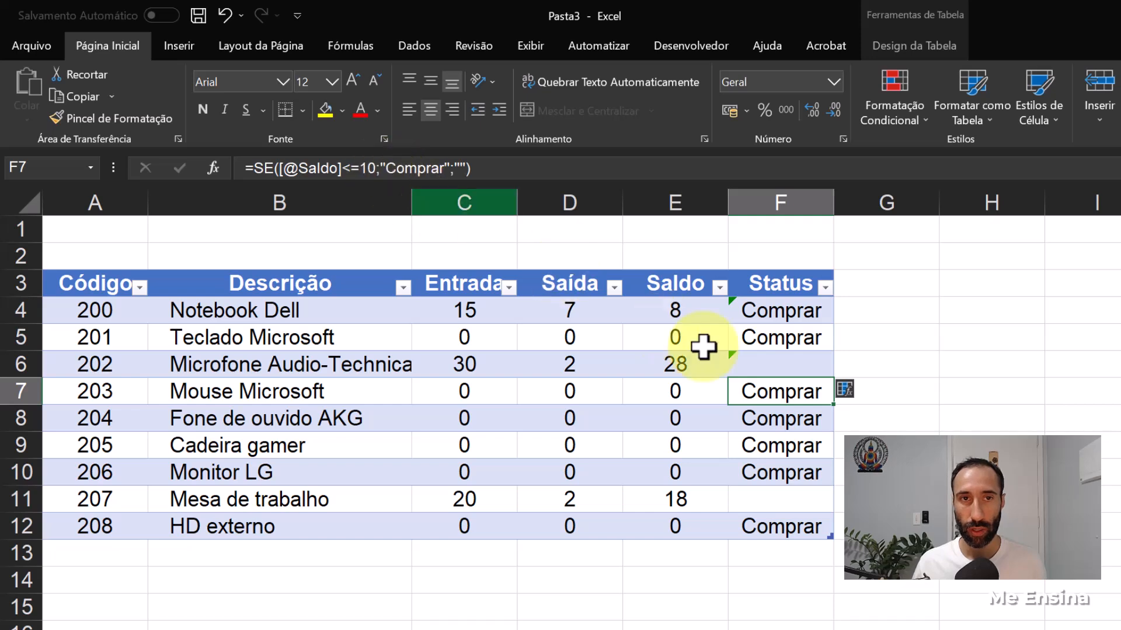
pyautogui.click(783, 362)
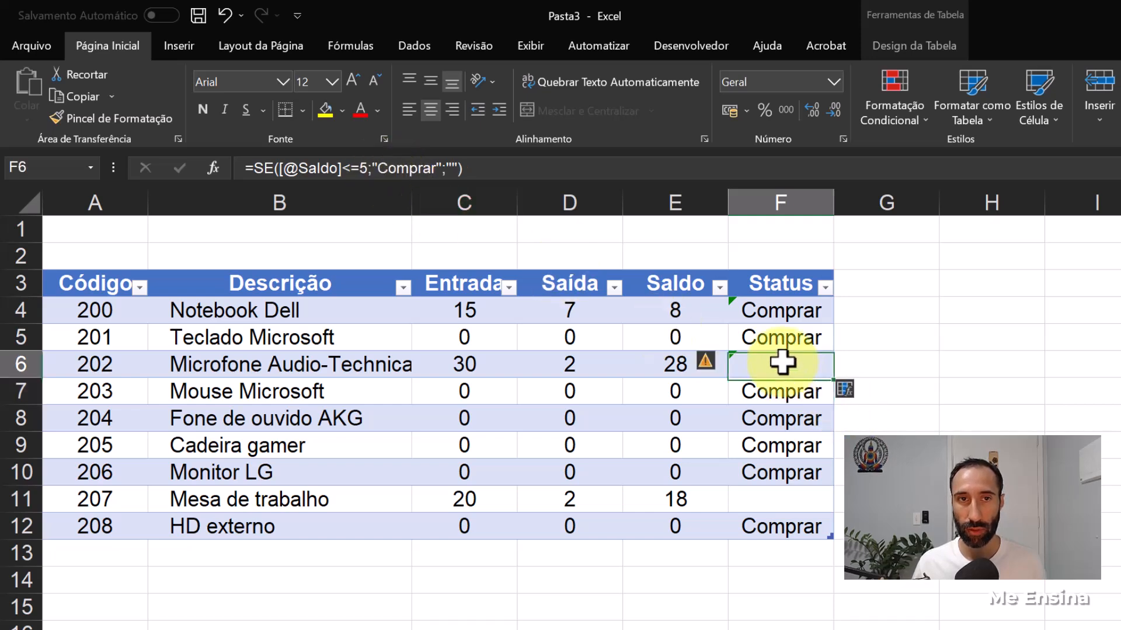
pyautogui.click(795, 397)
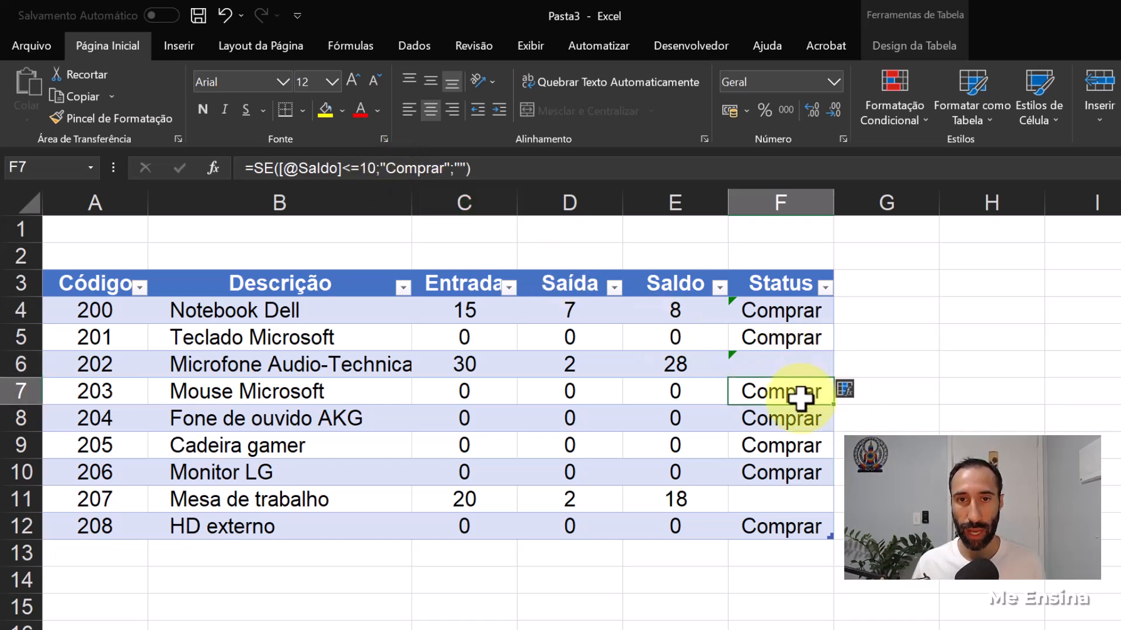
# - Try restoring the calculated column formula in Status cell F4, and undo the restoration
pyautogui.click(751, 312)
pyautogui.click(713, 307)
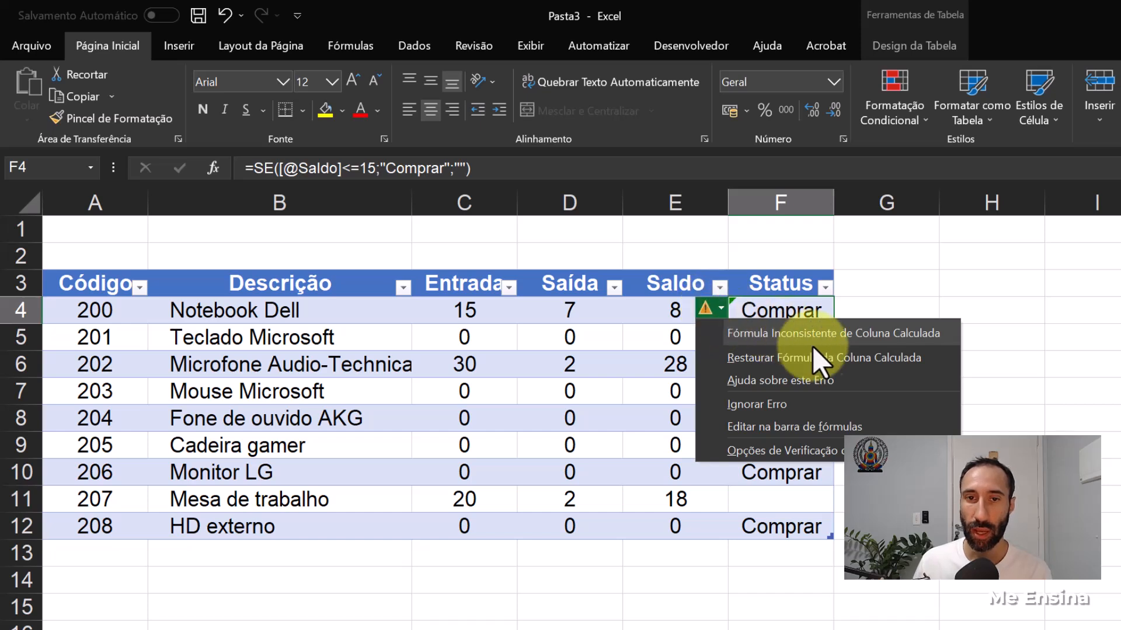
pyautogui.click(854, 358)
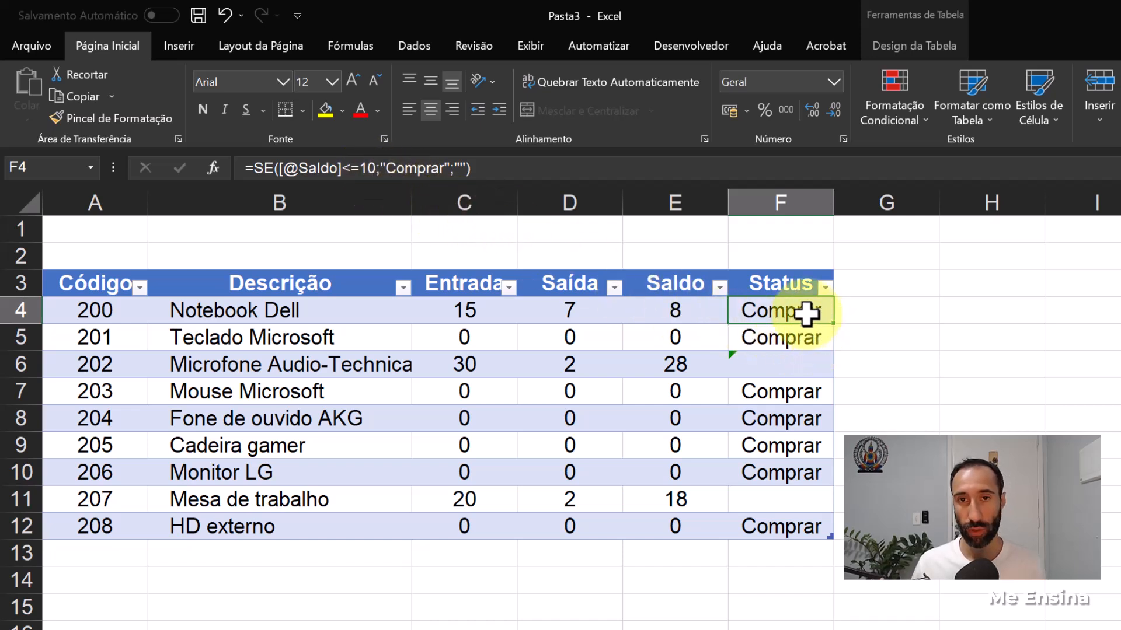
pyautogui.hotkey('ctrl', 'z')
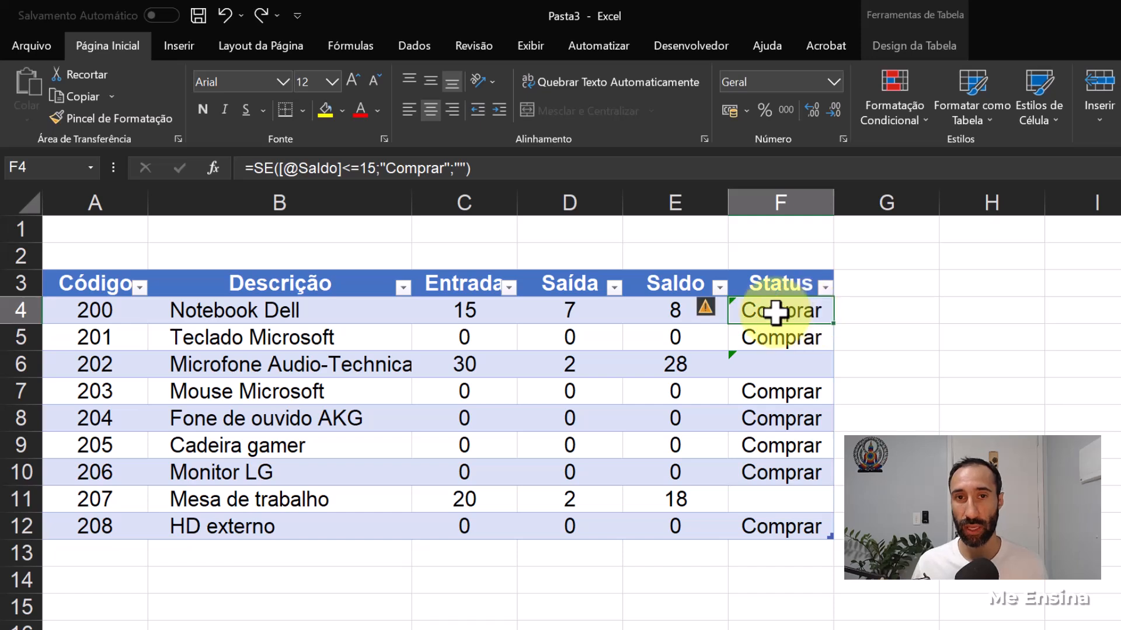
pyautogui.click(716, 305)
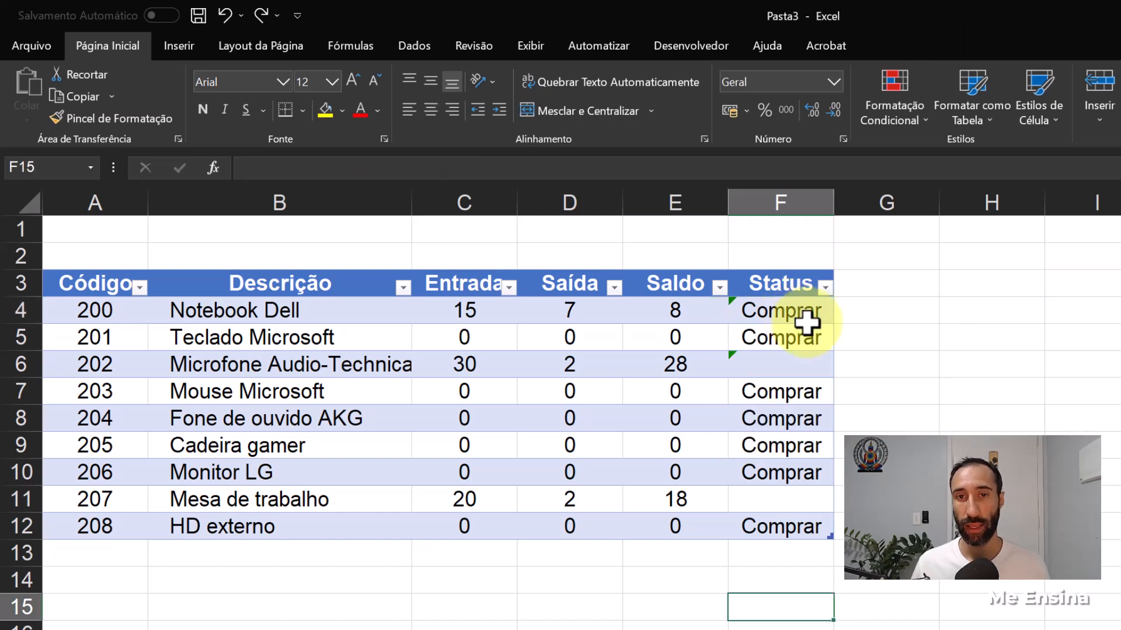
# - Add conditional formatting to column F for cells containing the text "Comprar", using Preenchimento Vermelho Claro e Texto Vermelho Escuro
pyautogui.moveTo(798, 305); pyautogui.dragTo(798, 523)
pyautogui.click(798, 267)
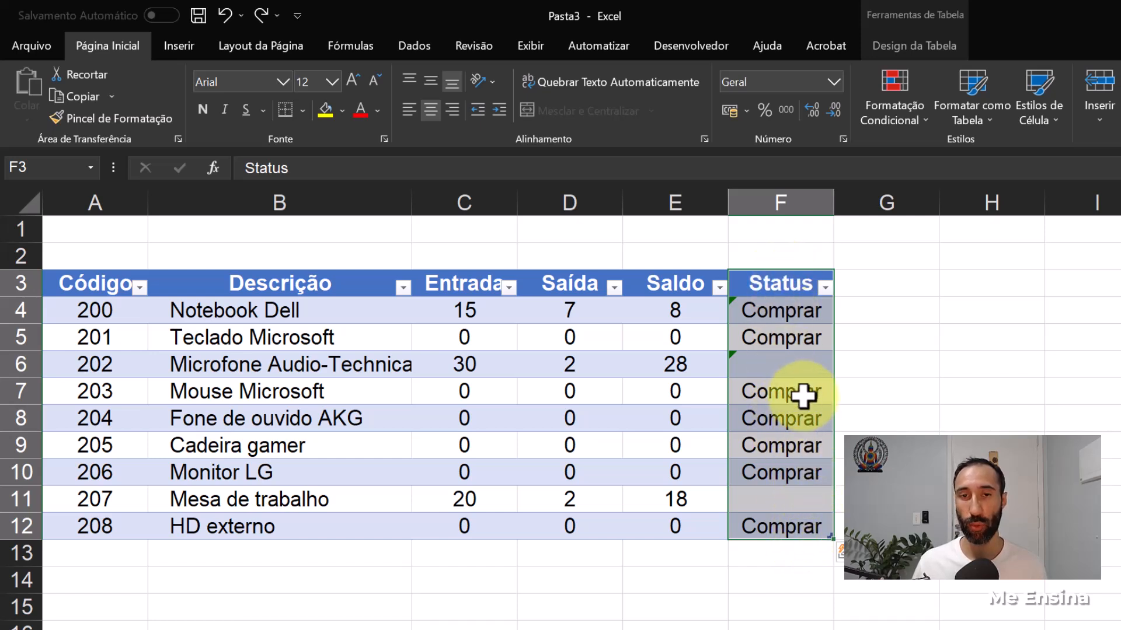
pyautogui.click(804, 305)
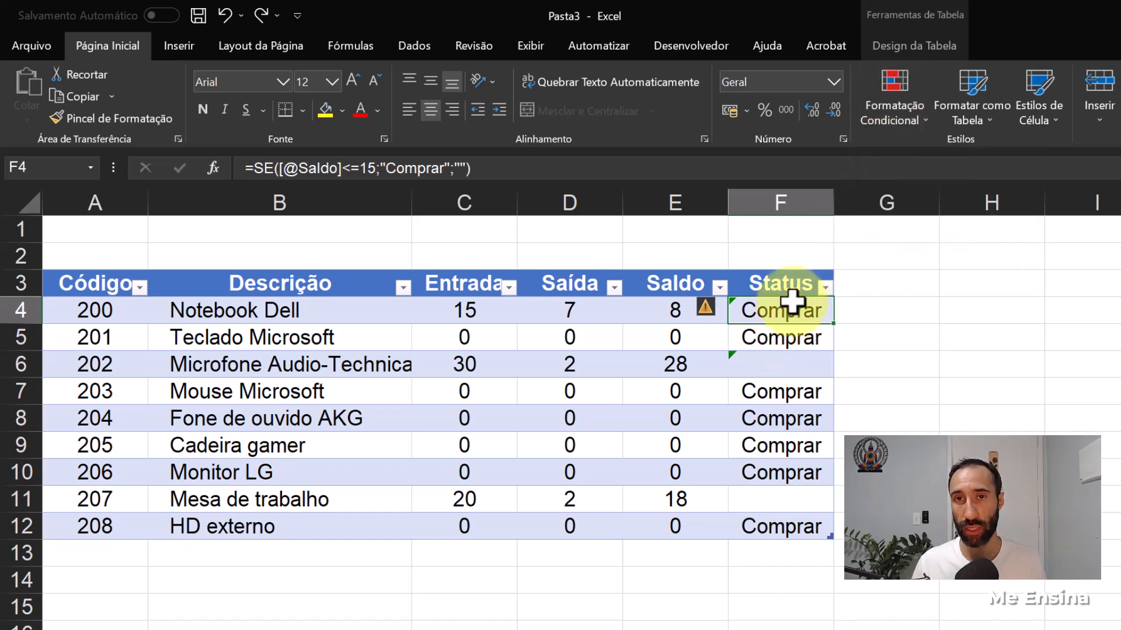
pyautogui.keyDown('shift'); pyautogui.click(796, 529); pyautogui.keyUp('shift')
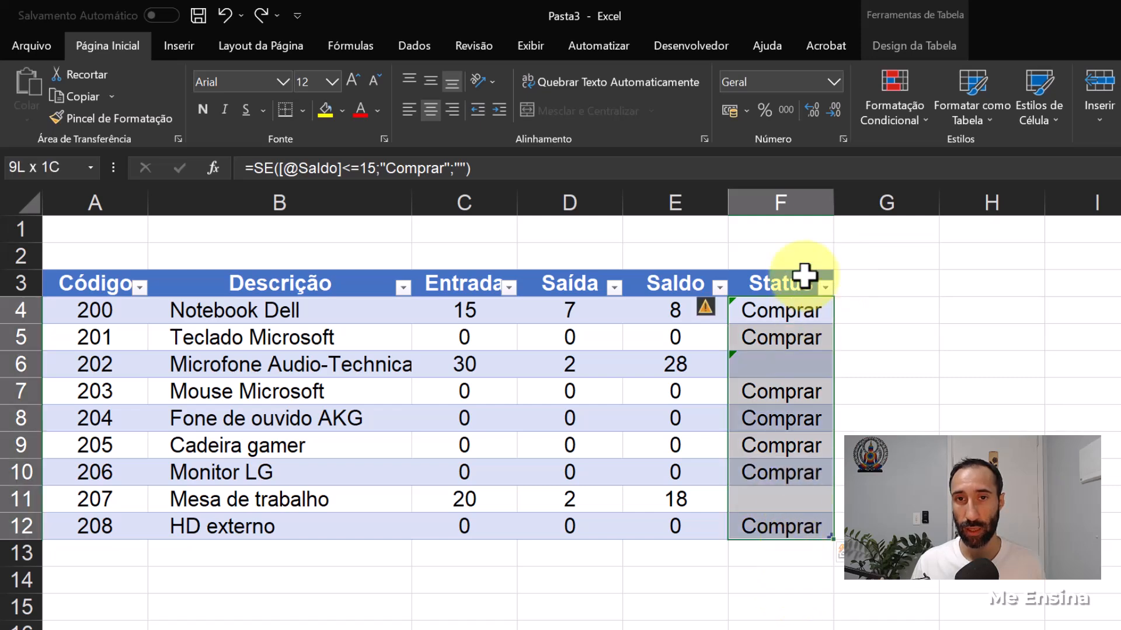
pyautogui.click(805, 205)
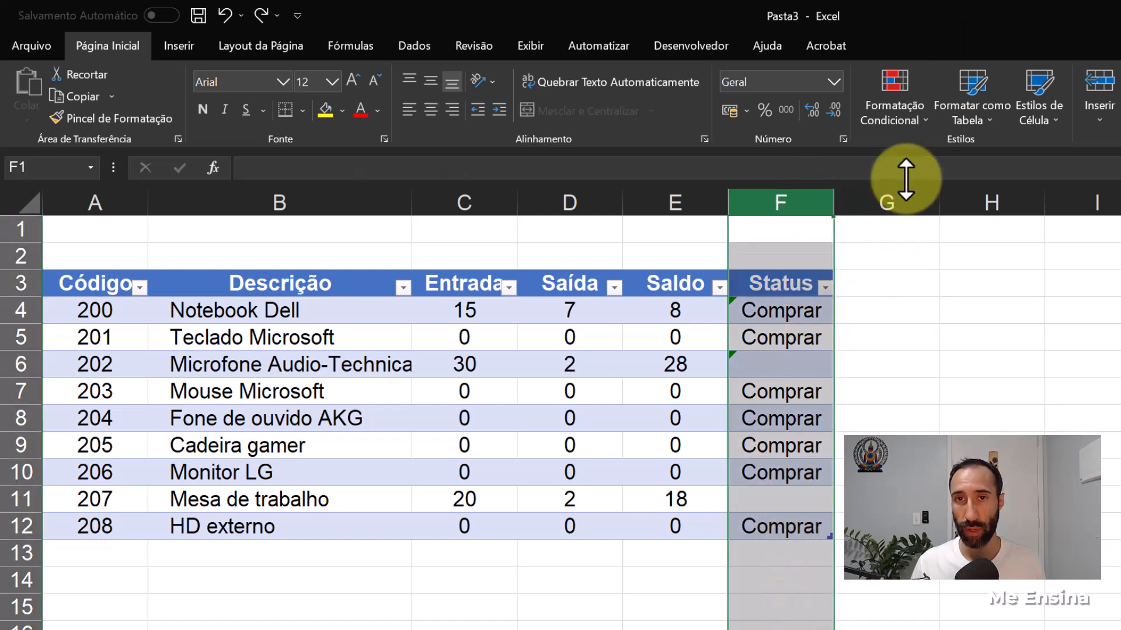
pyautogui.click(915, 123)
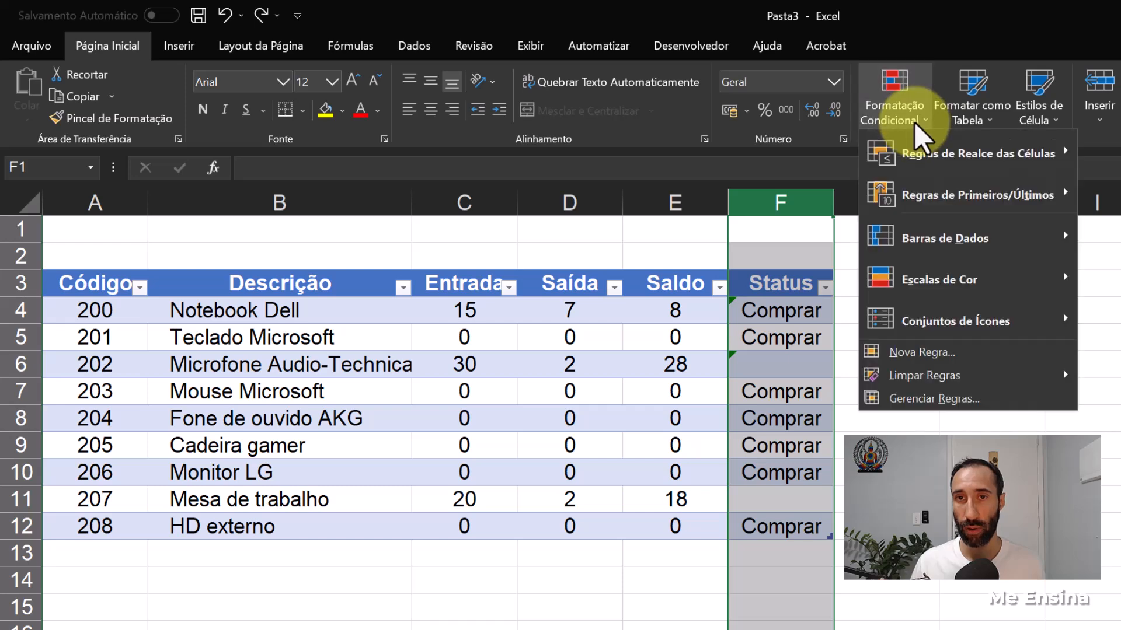
pyautogui.moveTo(936, 157)
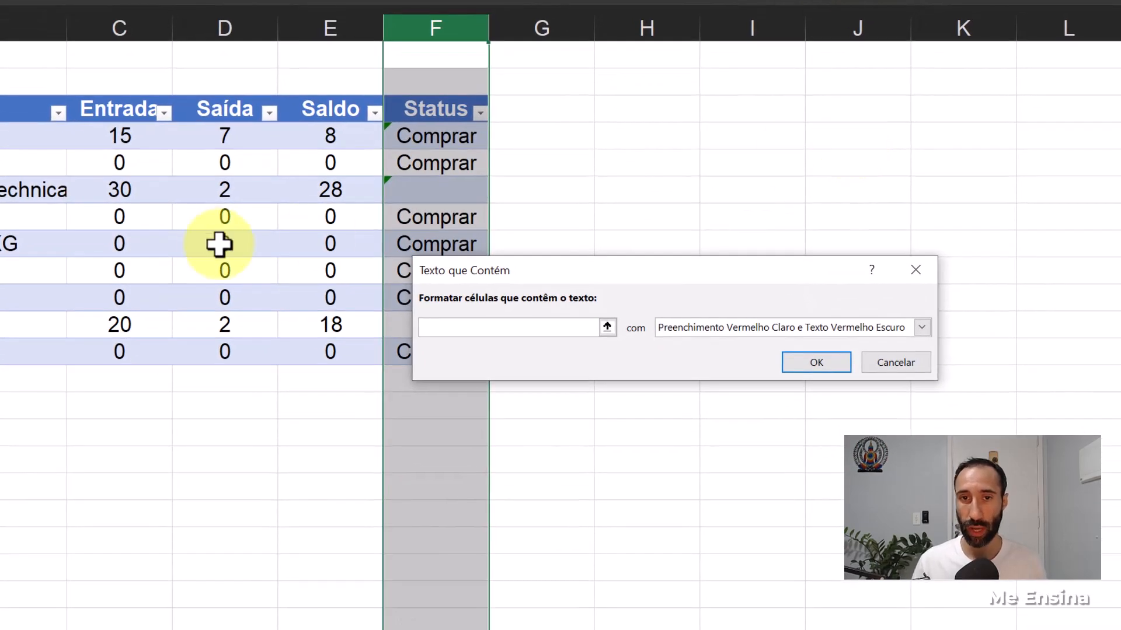
pyautogui.write('Comprar')
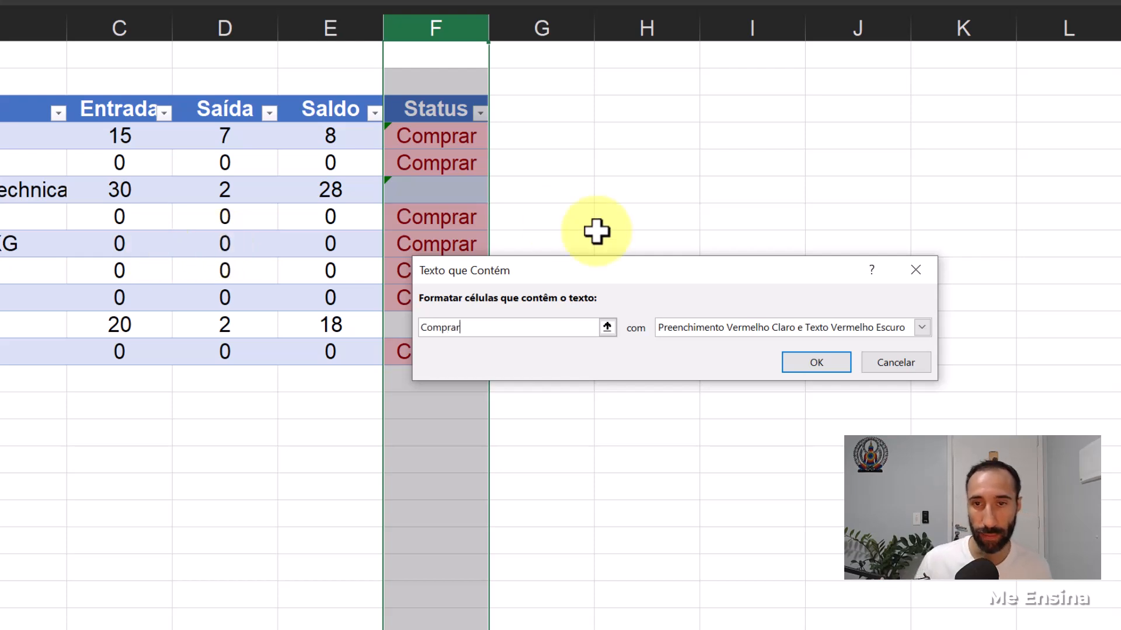
pyautogui.click(815, 368)
pyautogui.click(553, 481)
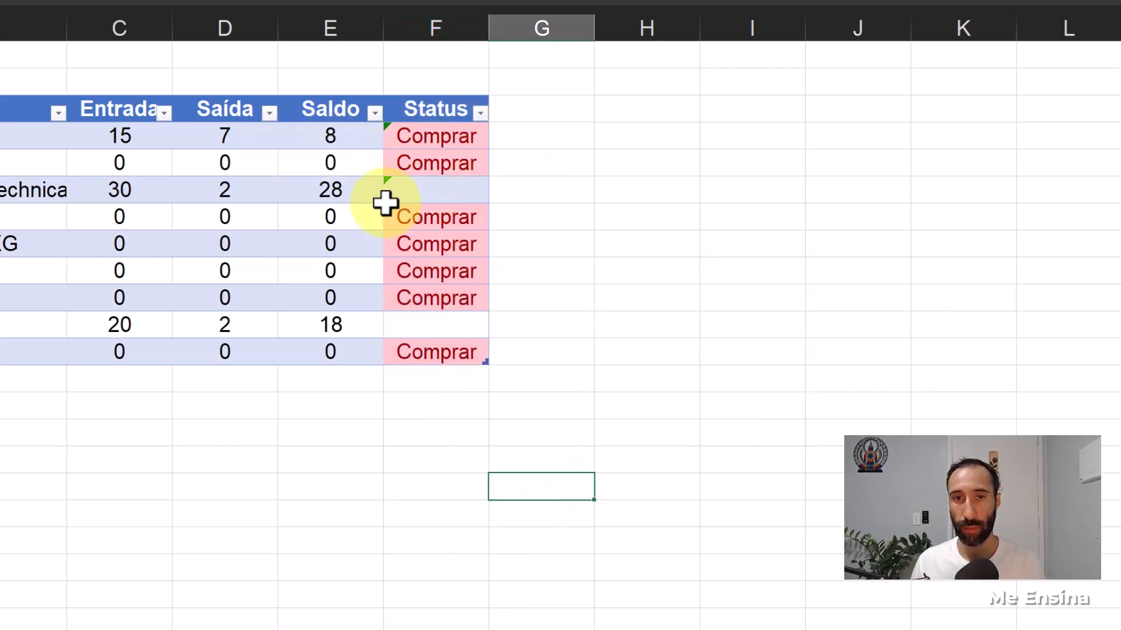
# - Change the Saldo threshold in the Notebook Dell Status formula in F4 to 5
pyautogui.click(338, 136)
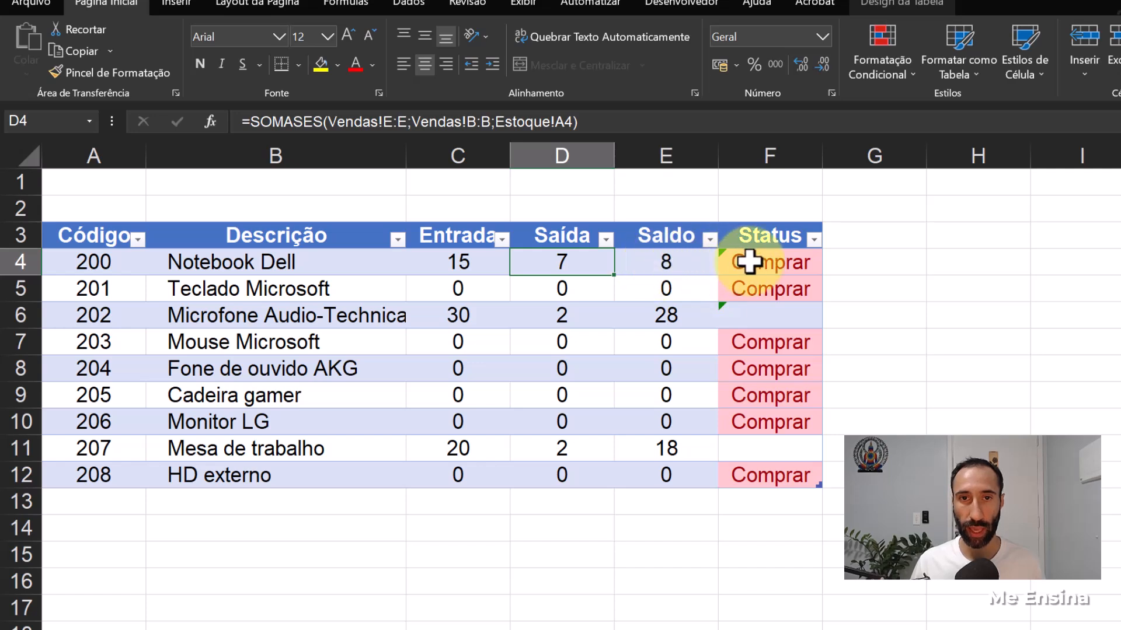
pyautogui.click(749, 262)
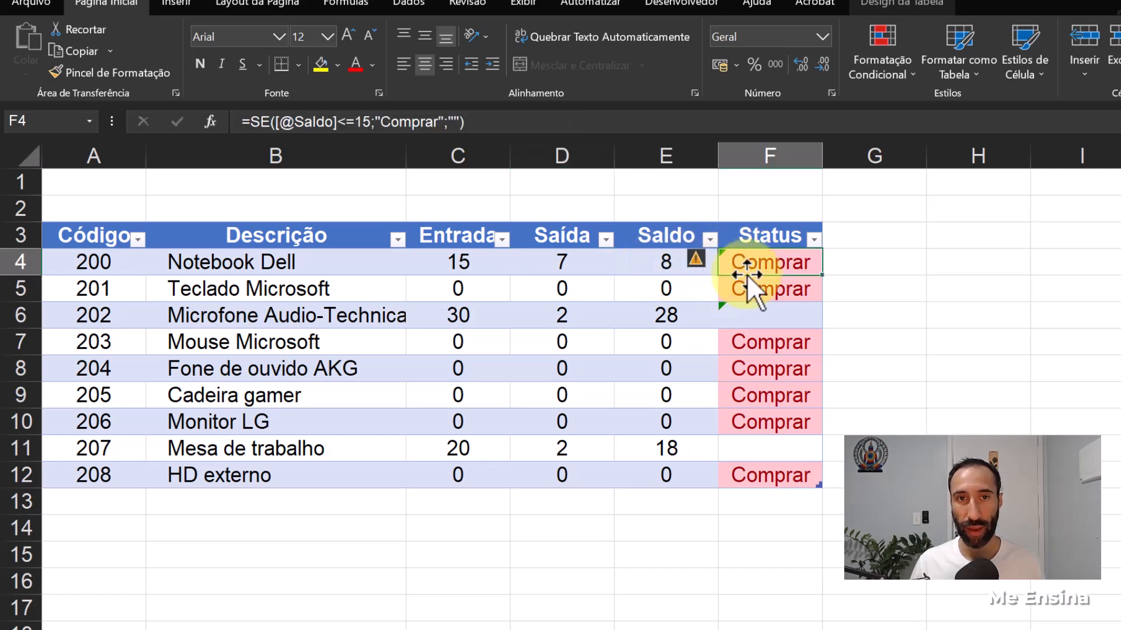
pyautogui.click(362, 122)
pyautogui.press('BackSpace')
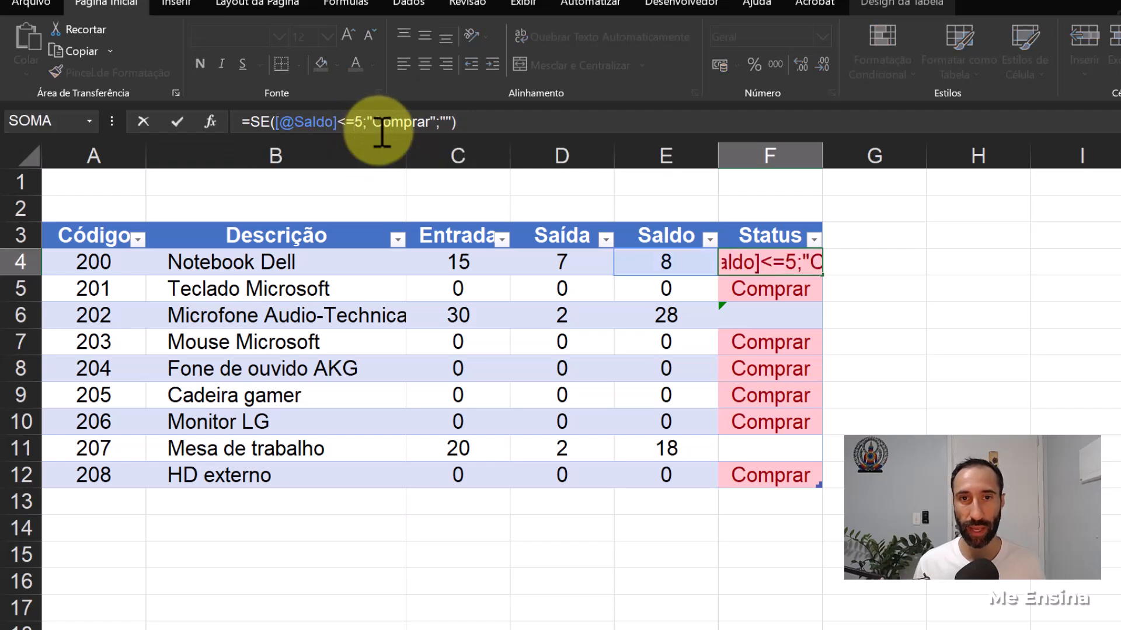
pyautogui.press('Delete')
pyautogui.write('10')
pyautogui.press('Return')
pyautogui.click(772, 261)
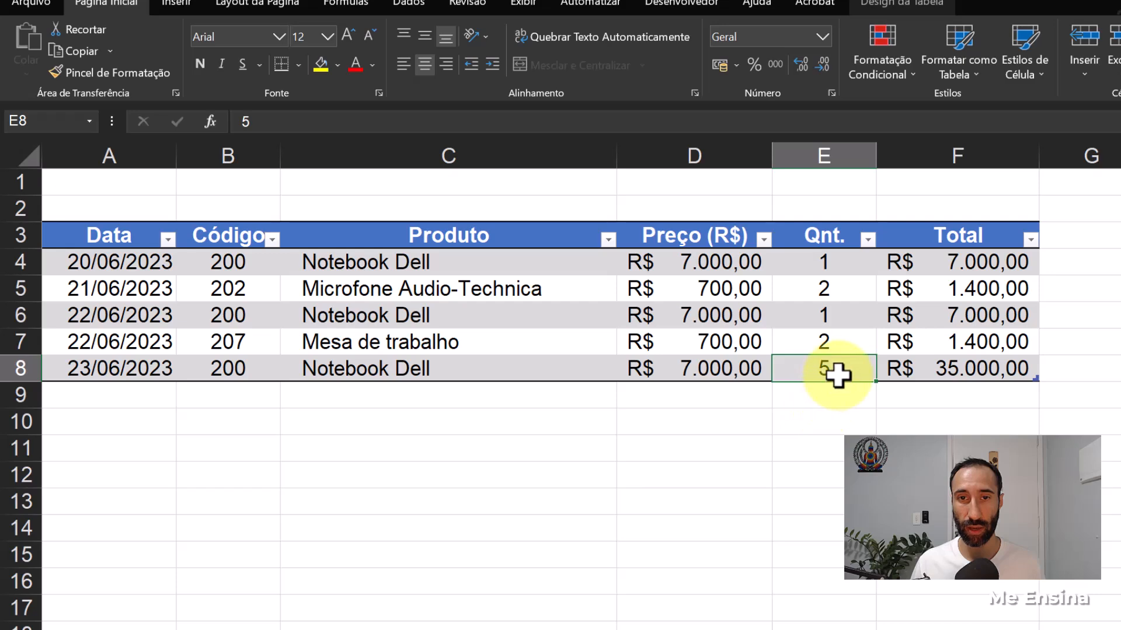
# - Set the quantity of the 23/06/2023 Notebook Dell sale in E8 of Vendas to 10
pyautogui.press('BackSpace')
pyautogui.write('10')
pyautogui.press('Return')
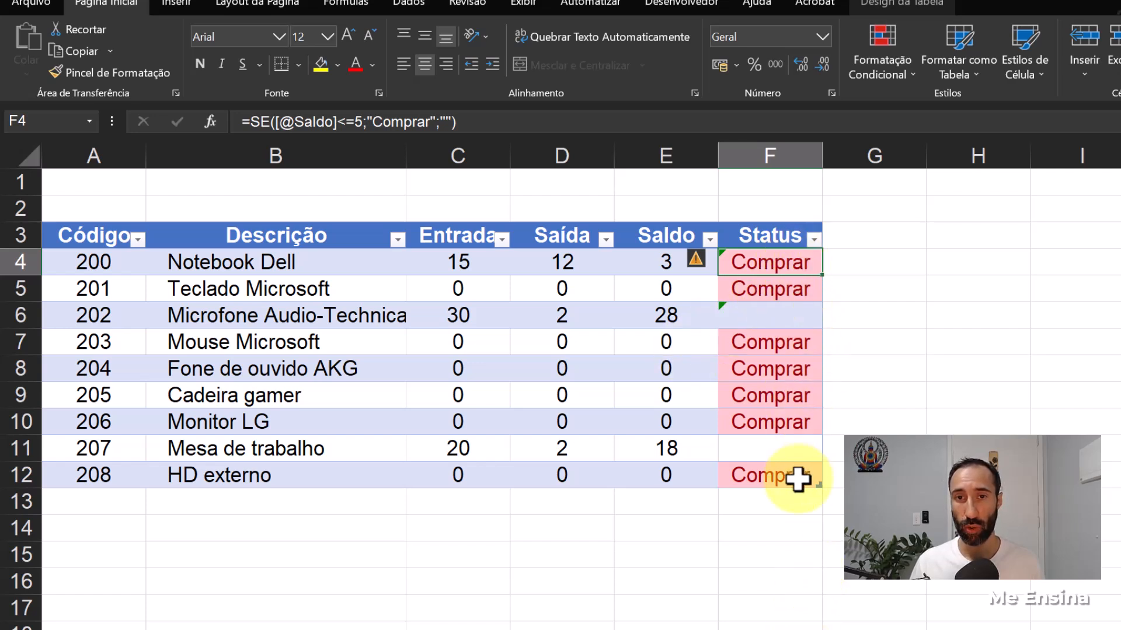
# - Examine the Saldo thresholds in the Status formulas of Estoque, including those in F7 to F10
pyautogui.click(793, 344)
pyautogui.click(790, 366)
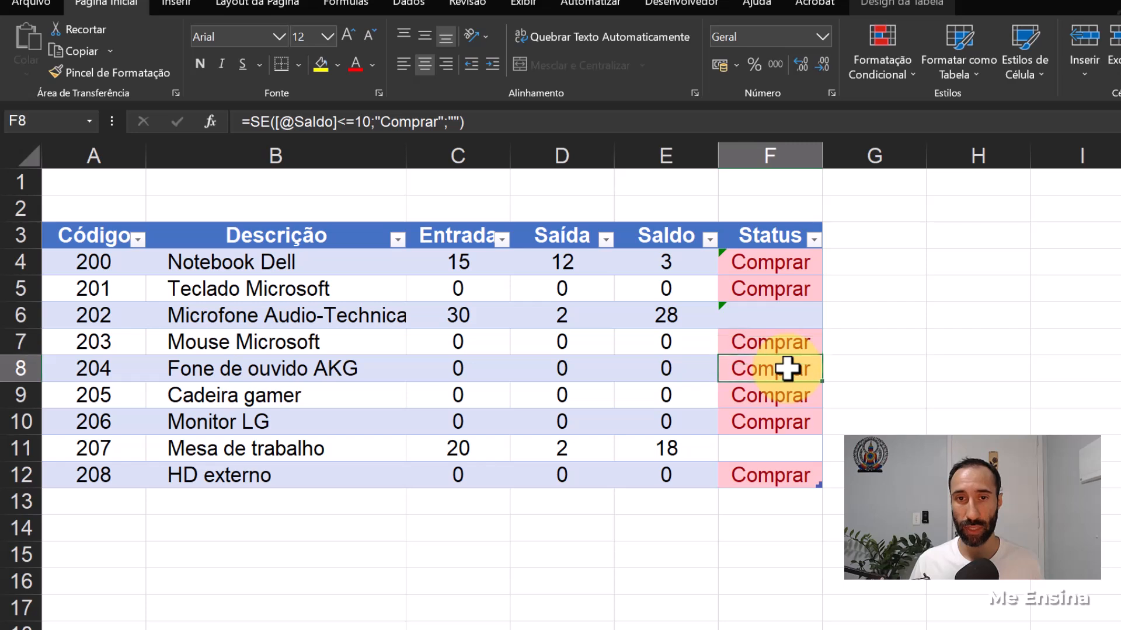
pyautogui.click(790, 393)
pyautogui.click(784, 425)
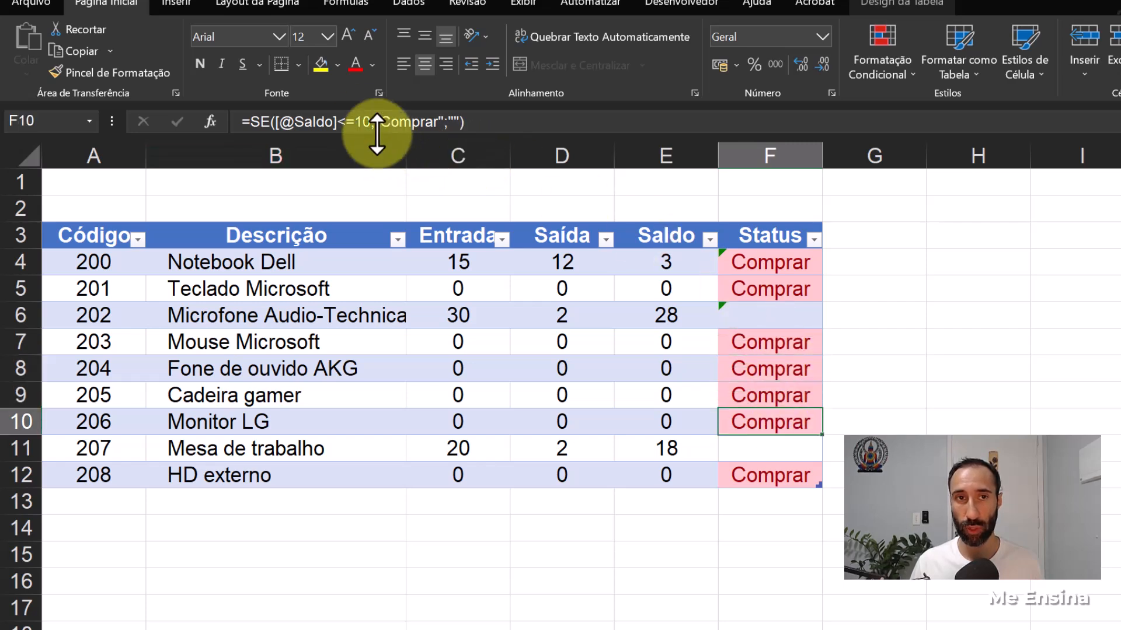
pyautogui.click(363, 121)
pyautogui.doubleClick(372, 122)
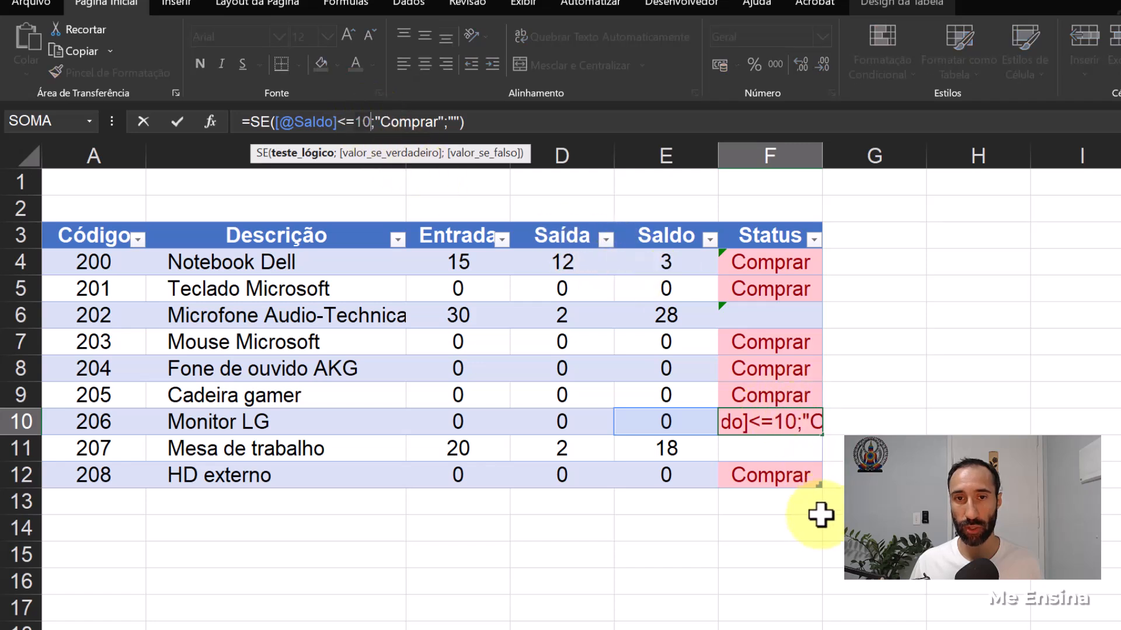
pyautogui.press('Escape')
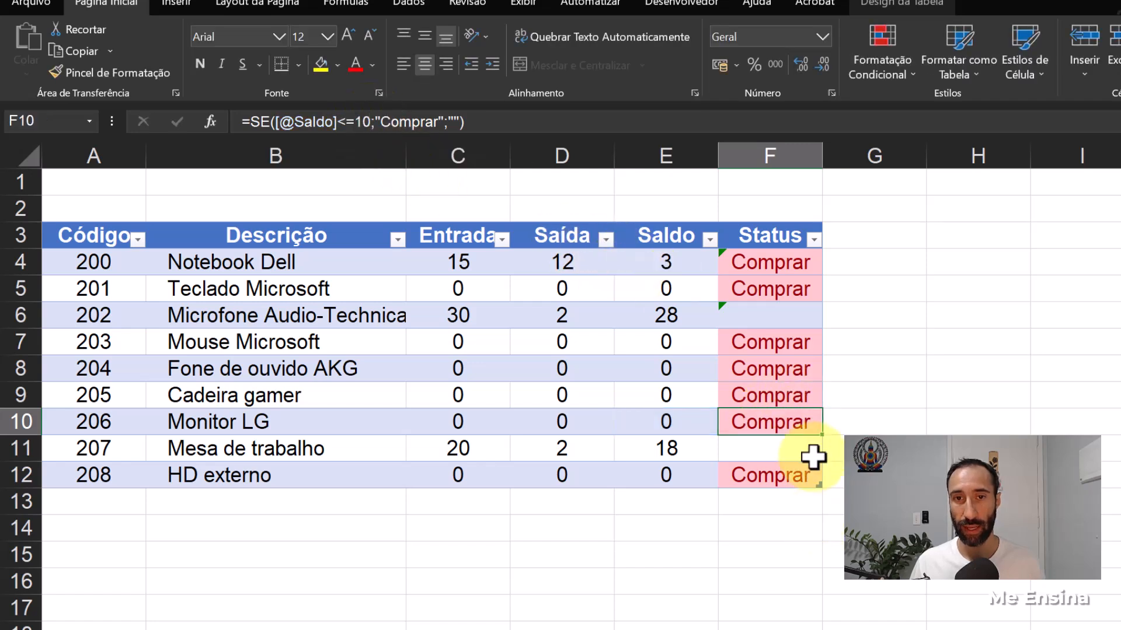
pyautogui.click(778, 268)
pyautogui.moveTo(778, 319); pyautogui.dragTo(782, 476)
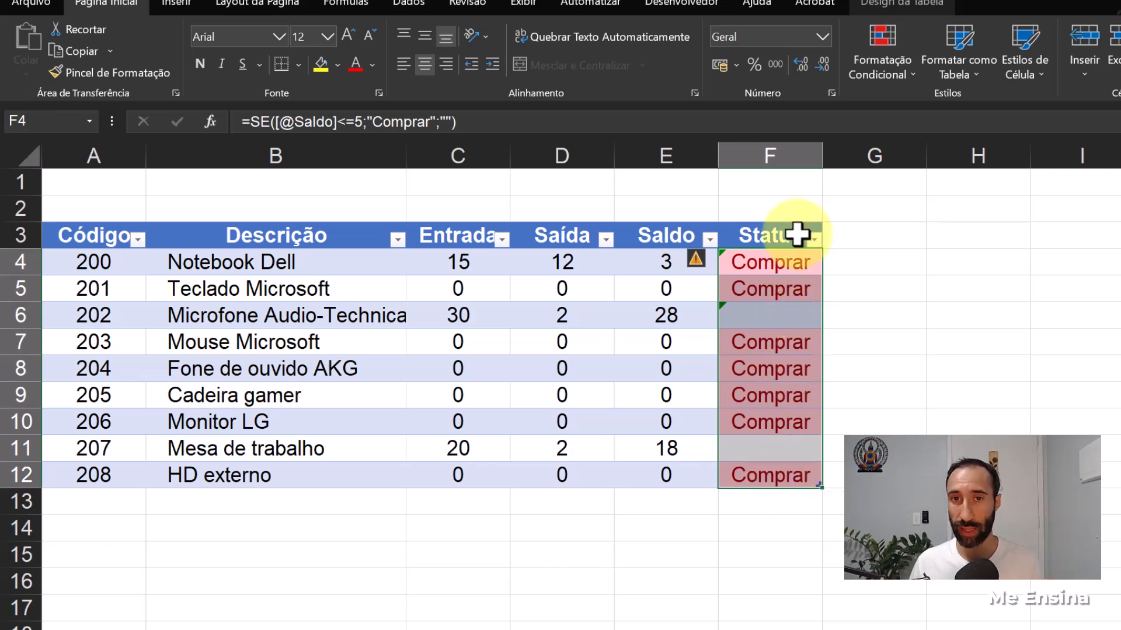
pyautogui.click(784, 282)
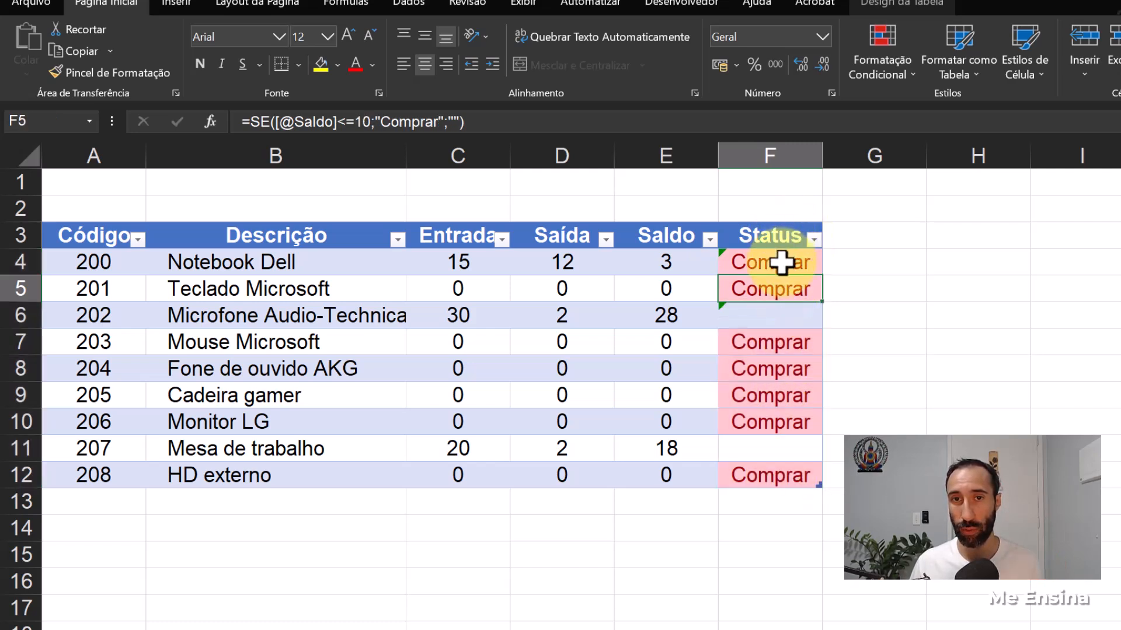
# - Ignore the inconsistent calculated column formula error in the Notebook Dell Status cell F4
pyautogui.click(782, 263)
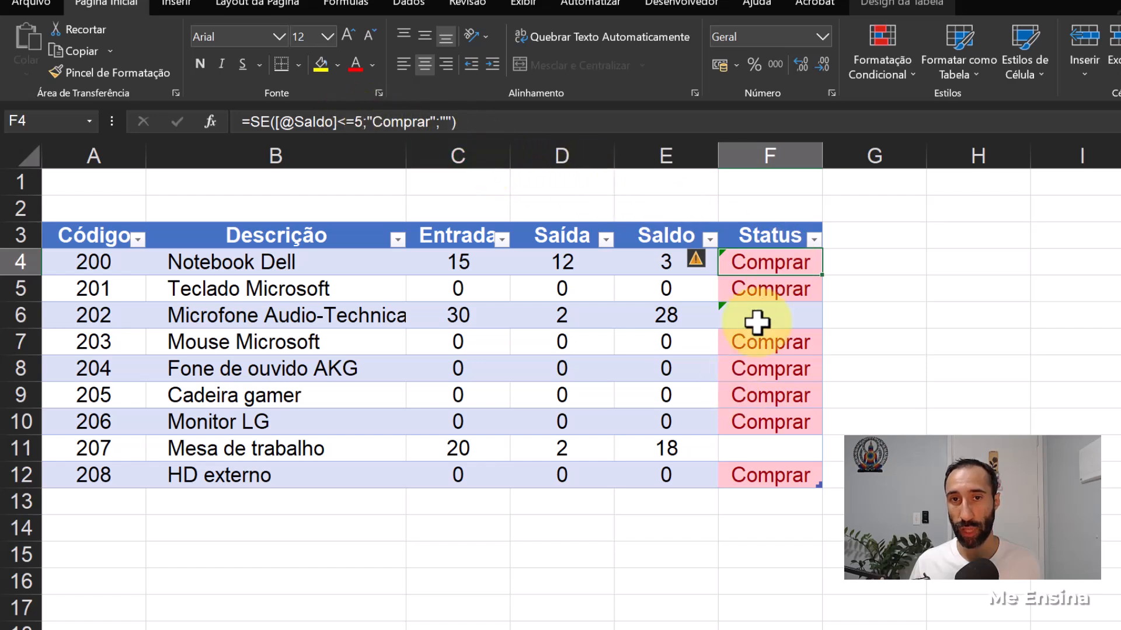
pyautogui.click(710, 262)
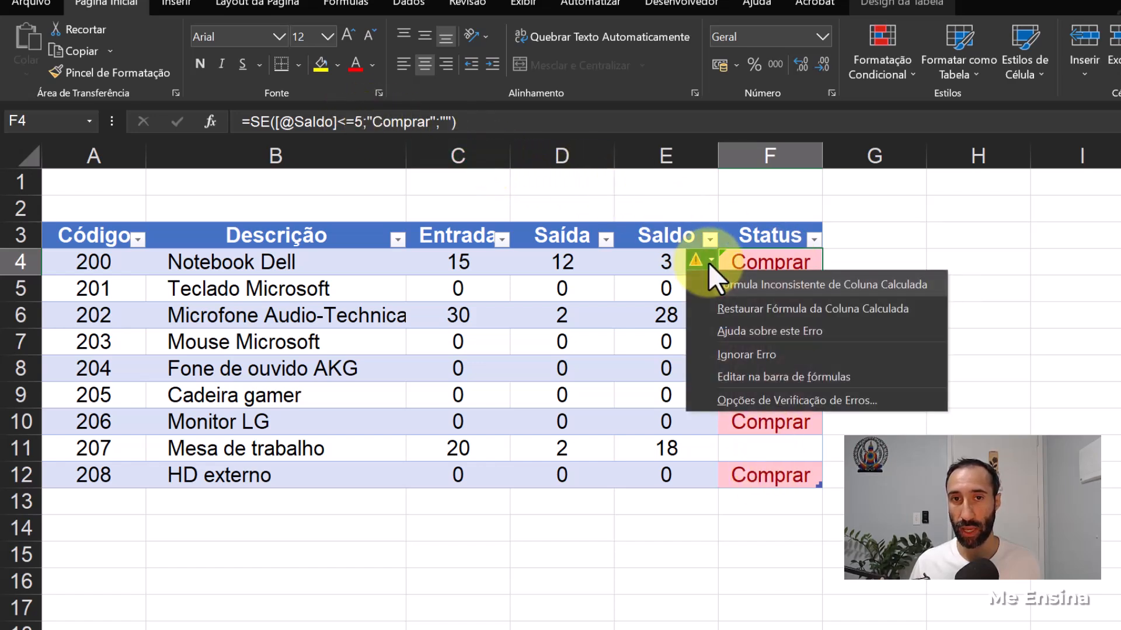
pyautogui.click(768, 353)
pyautogui.click(818, 606)
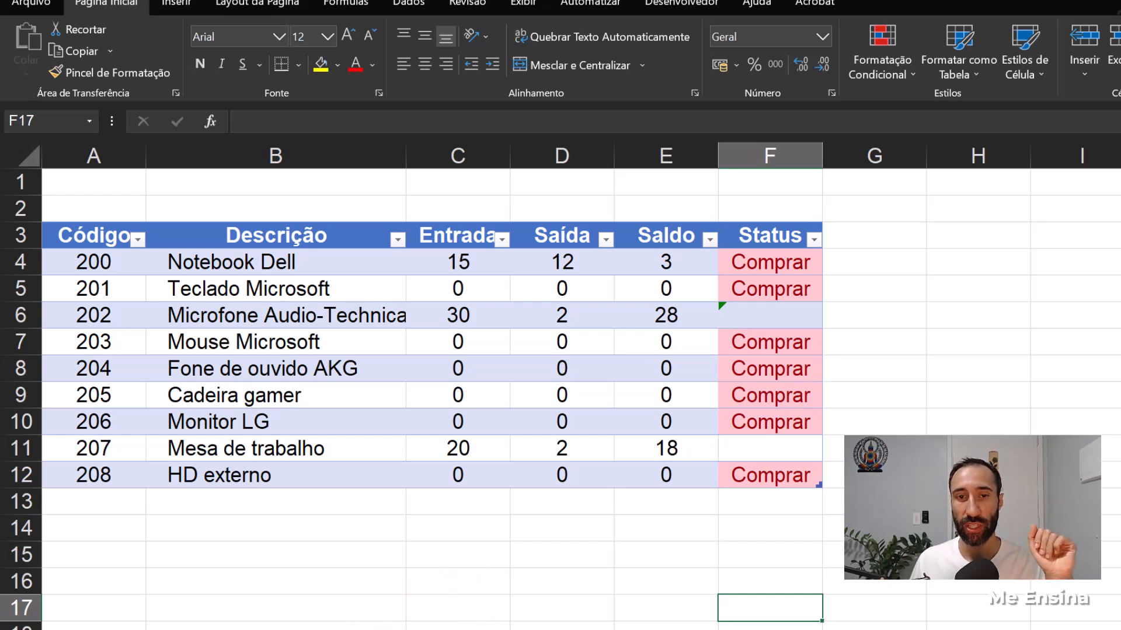
# - Record a new sale in row 9 of Vendas with code 200, price 7000 and quantity 5
pyautogui.click(458, 629)
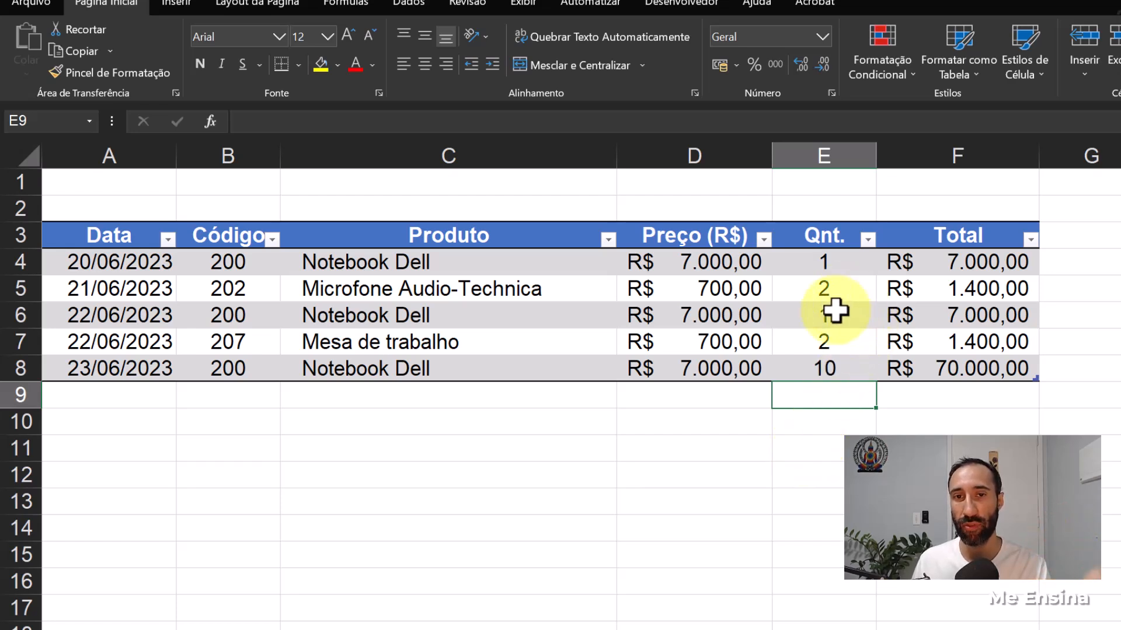
pyautogui.click(473, 629)
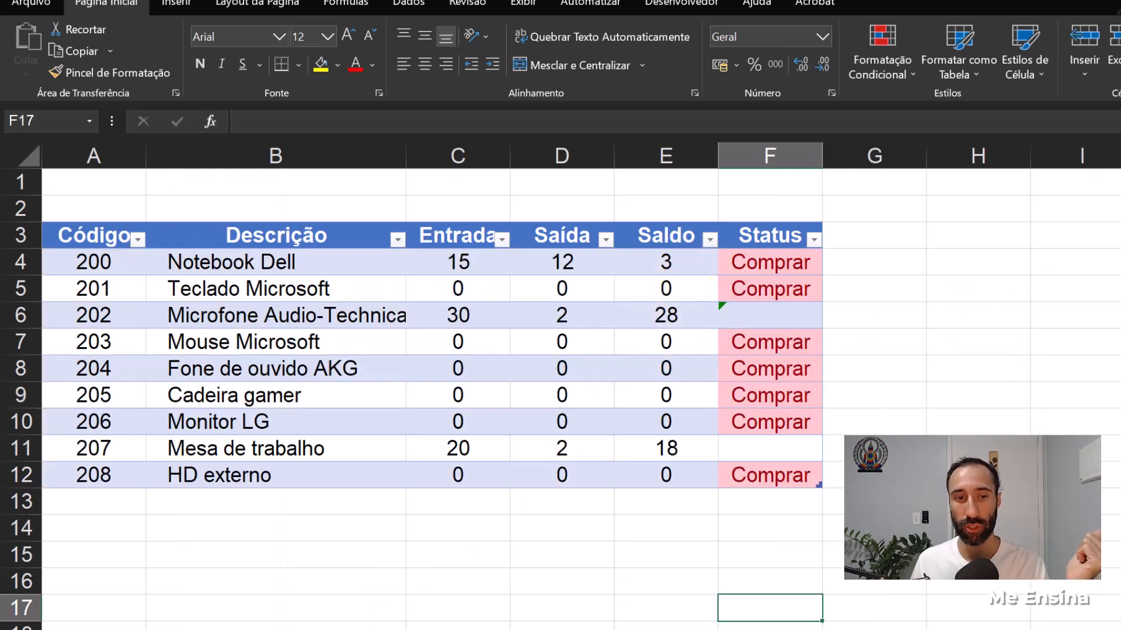
pyautogui.click(455, 629)
pyautogui.click(260, 390)
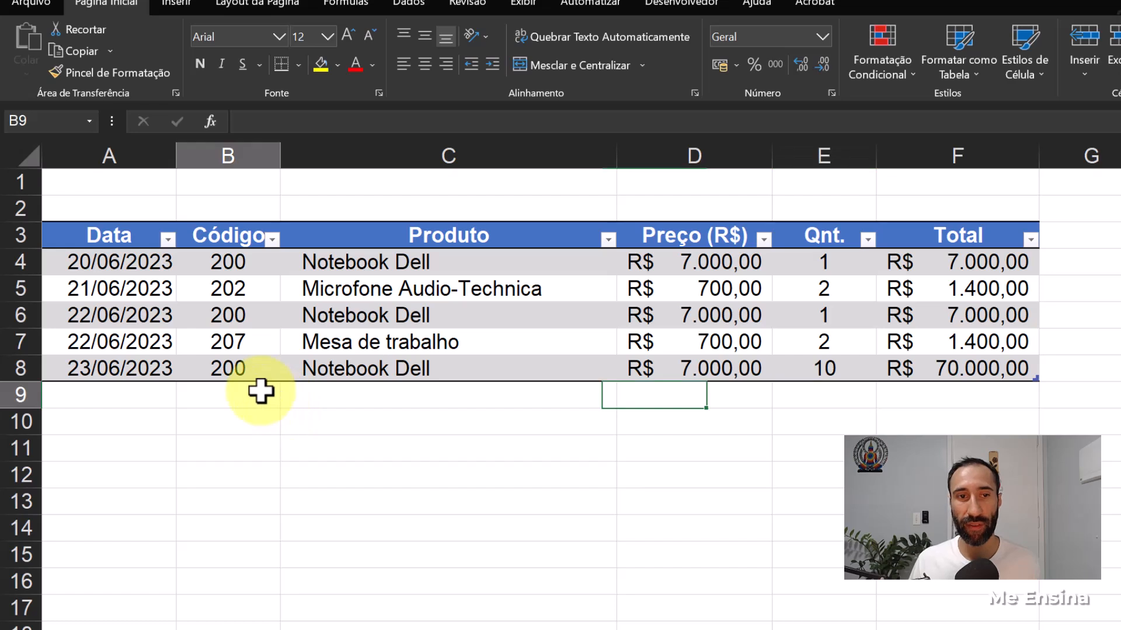
pyautogui.write('200')
pyautogui.press('Tab')
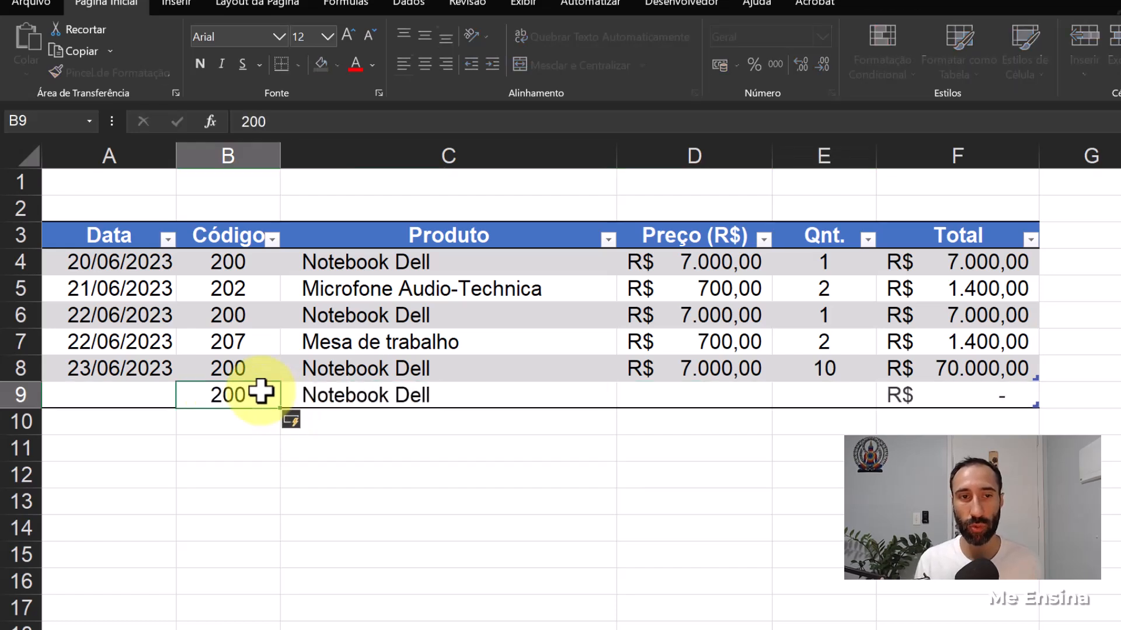
pyautogui.press('Tab')
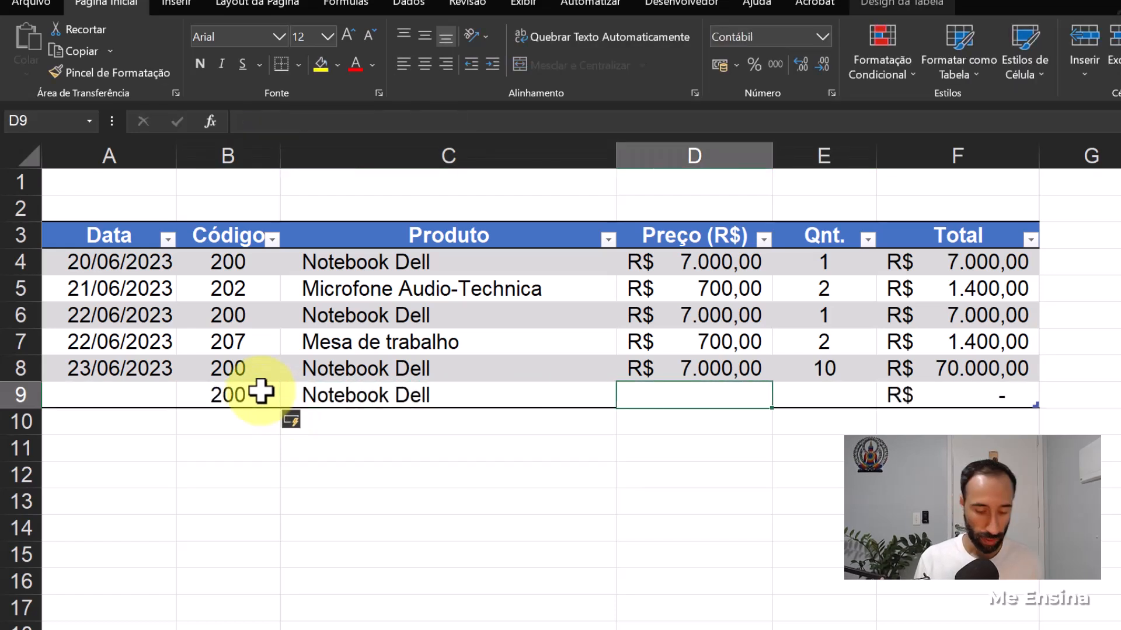
pyautogui.write('7000')
pyautogui.press('Tab')
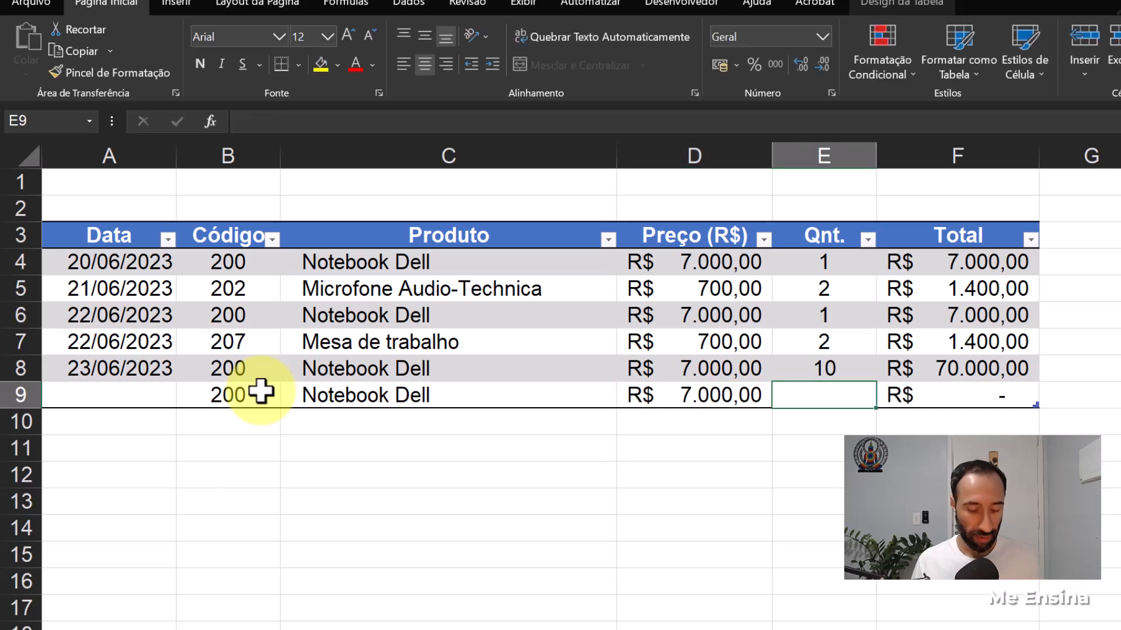
pyautogui.write('5')
pyautogui.press('Return')
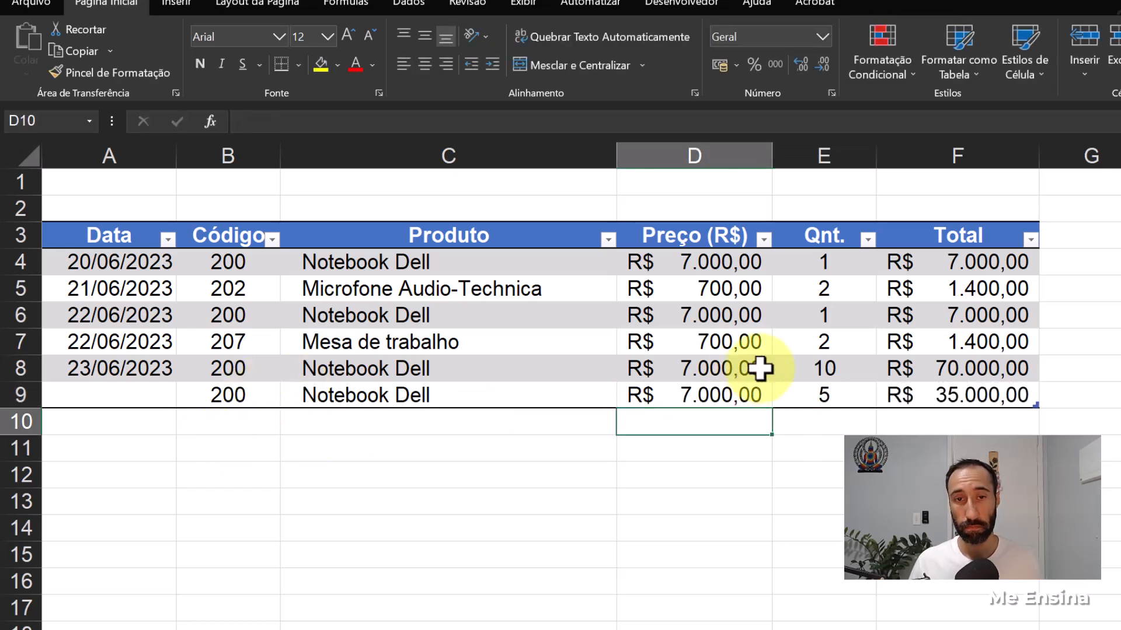
# - Set the date of the new Notebook Dell sale in A9 of Vendas to 24/06/2023
pyautogui.click(119, 396)
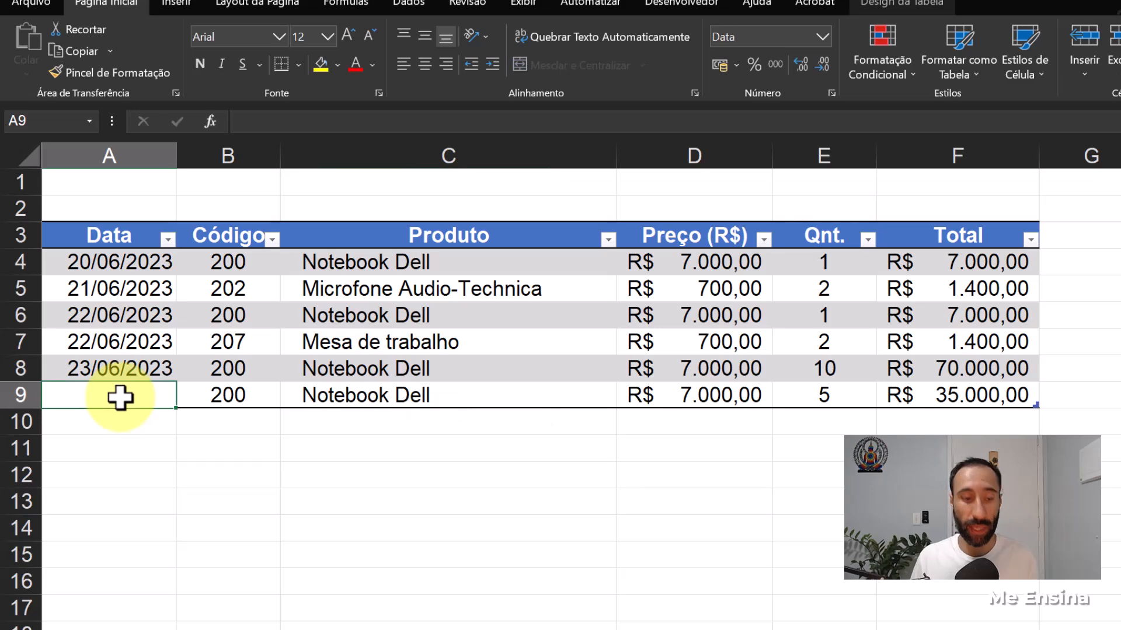
pyautogui.write('24')
pyautogui.write('-6')
pyautogui.press('Return')
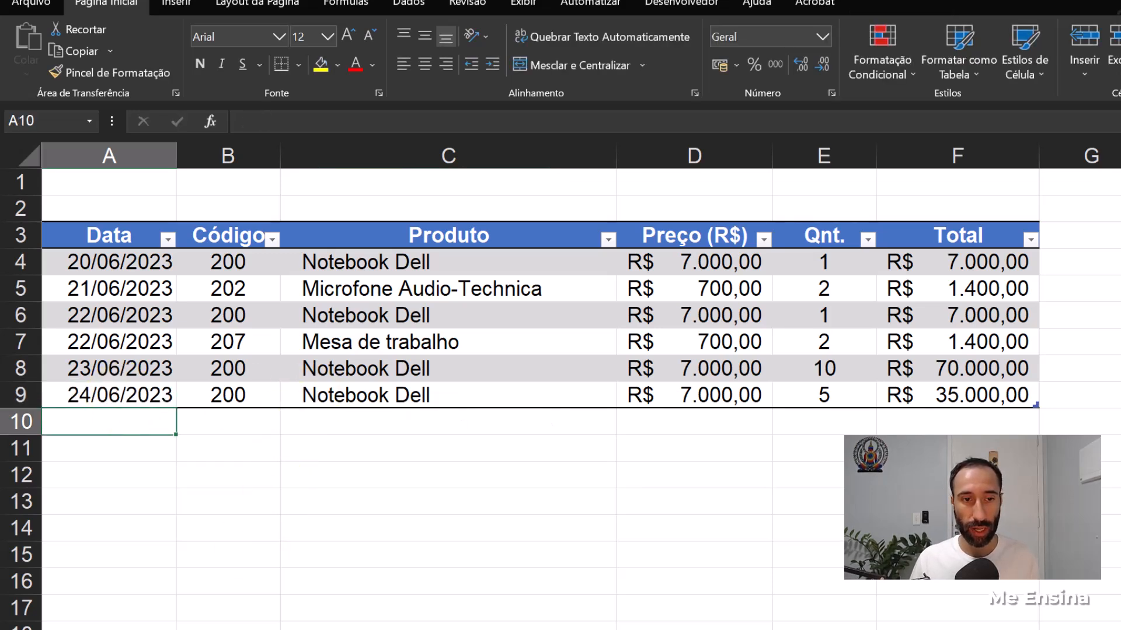
# - Check the Notebook Dell Saldo in Estoque and set the quantity of its 24/06/2023 sale in E9 of Vendas to 1
pyautogui.click(397, 629)
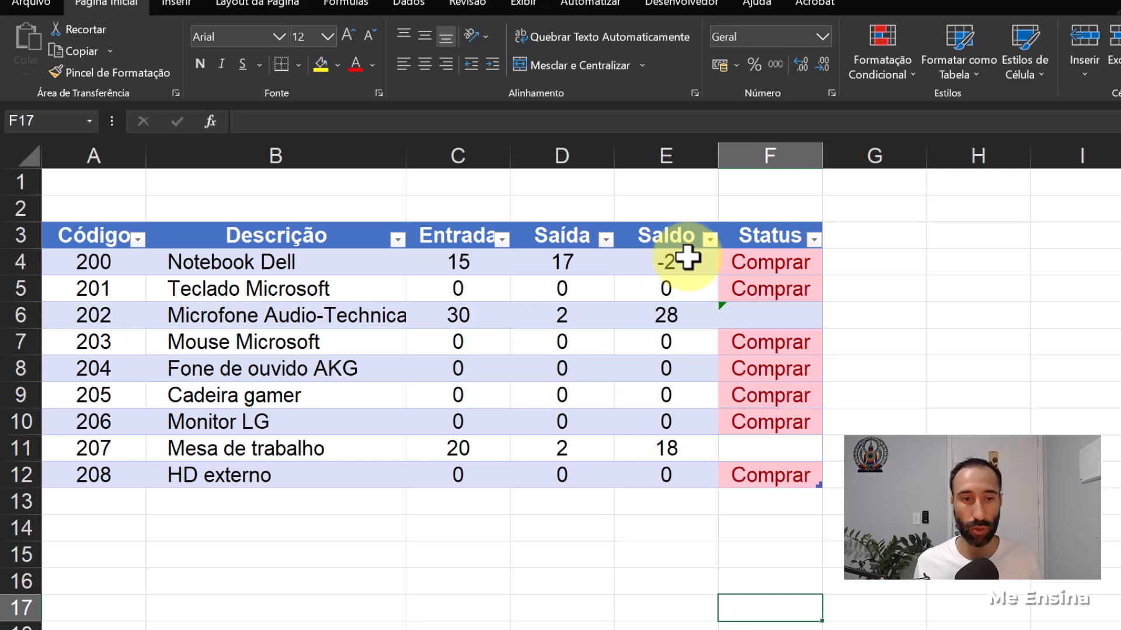
pyautogui.click(275, 629)
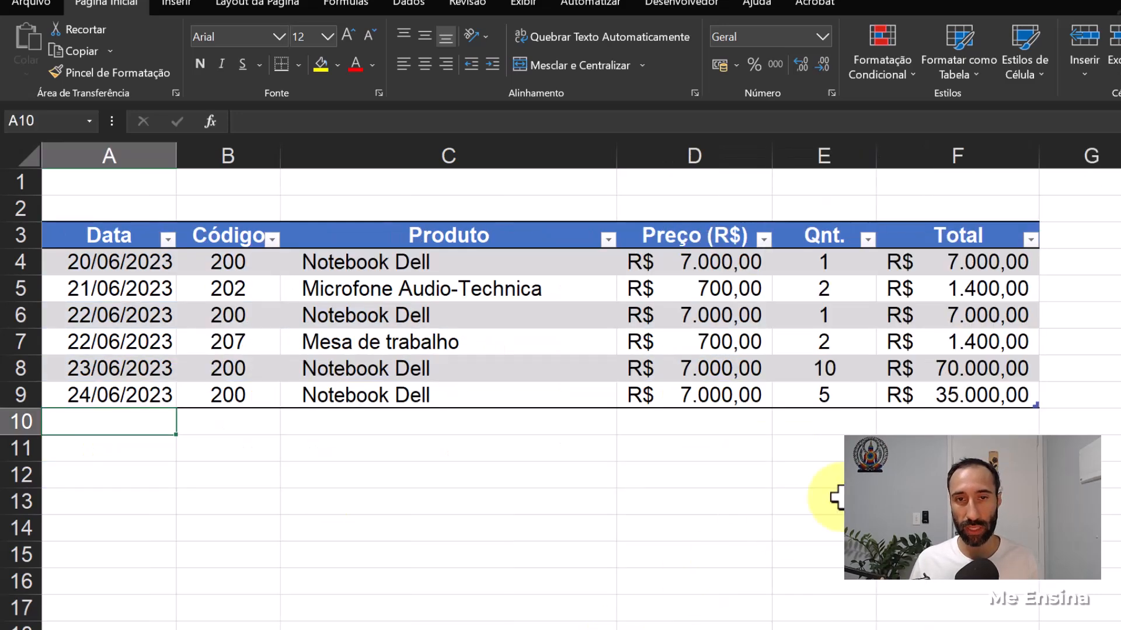
pyautogui.click(832, 394)
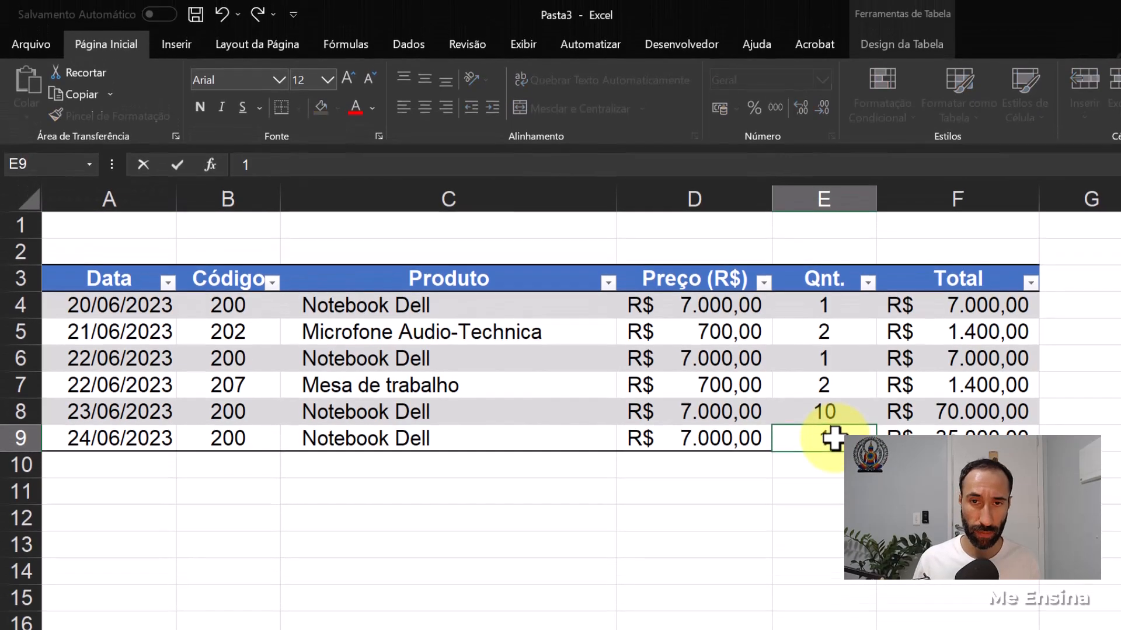
pyautogui.write('1')
pyautogui.press('Return')
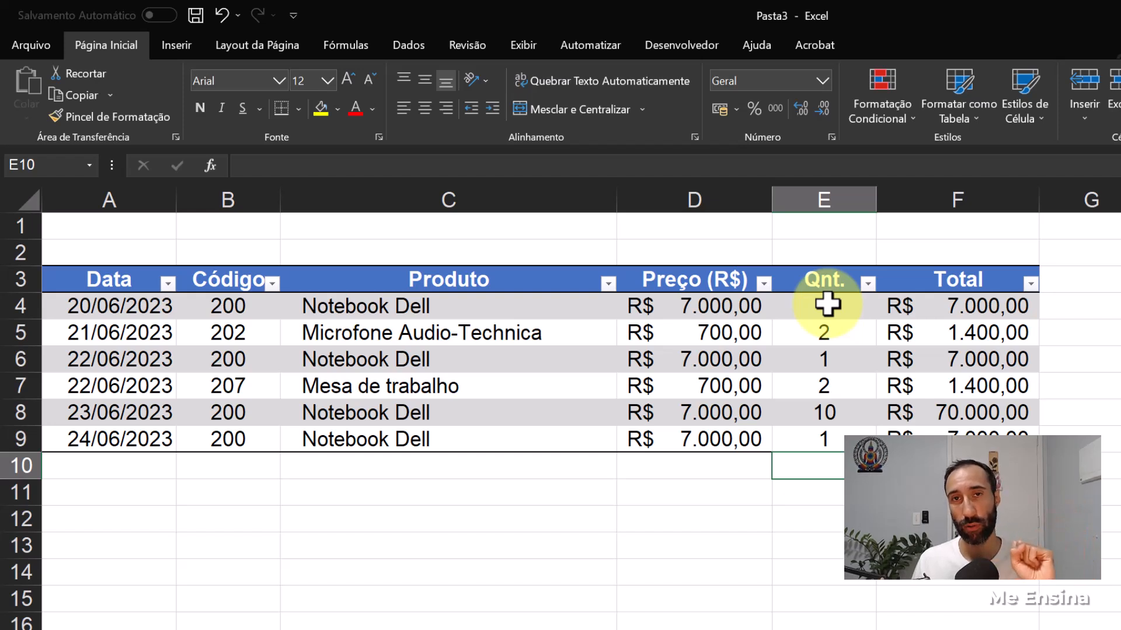
# - Set up a data validation rule of type Personalizado for the Qnt. cell E4 of Vendas
pyautogui.click(828, 304)
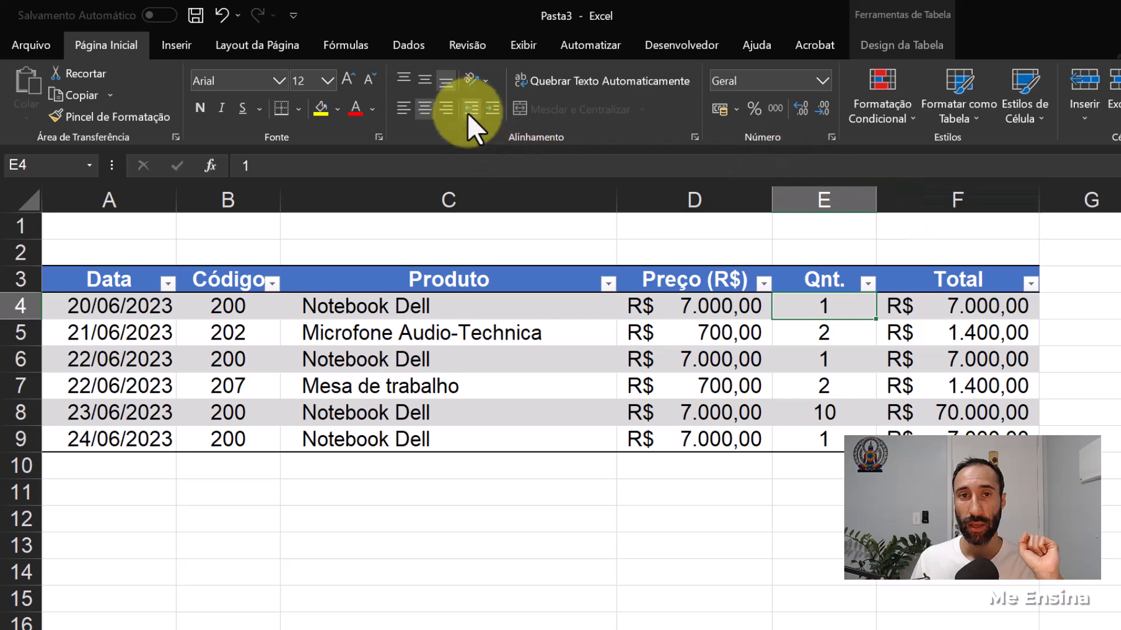
pyautogui.click(416, 47)
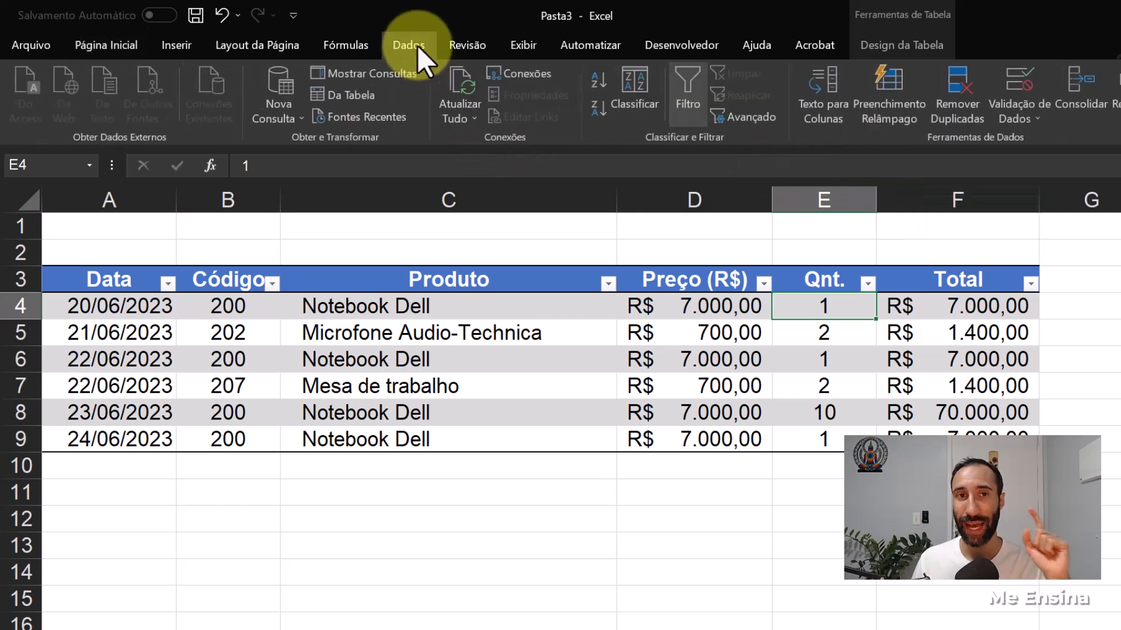
pyautogui.click(1026, 90)
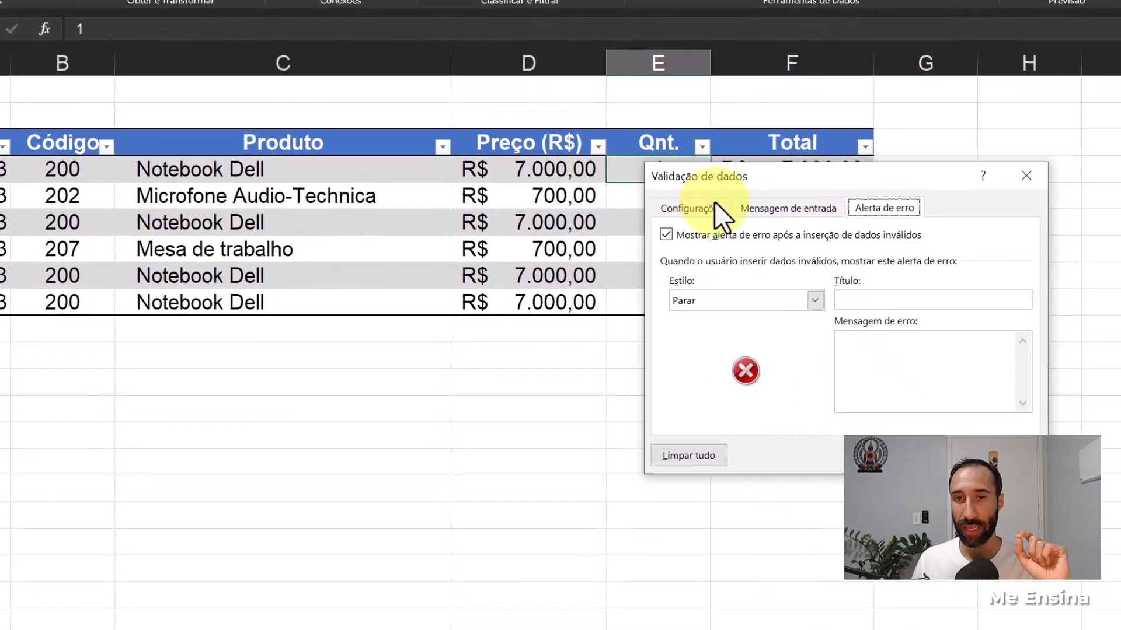
pyautogui.click(713, 205)
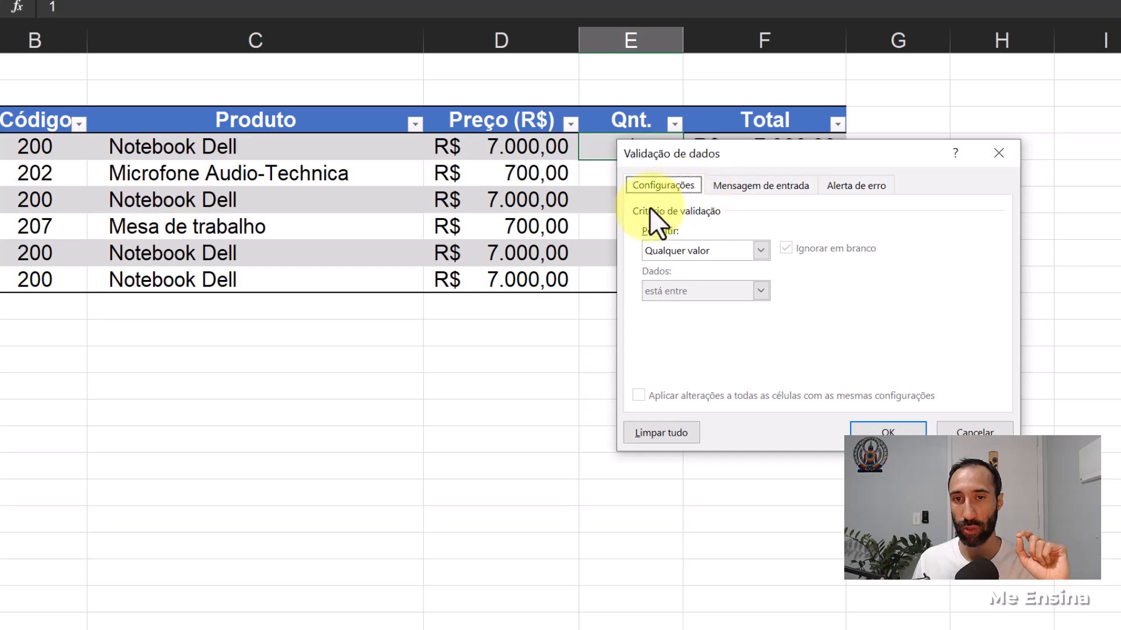
pyautogui.click(761, 251)
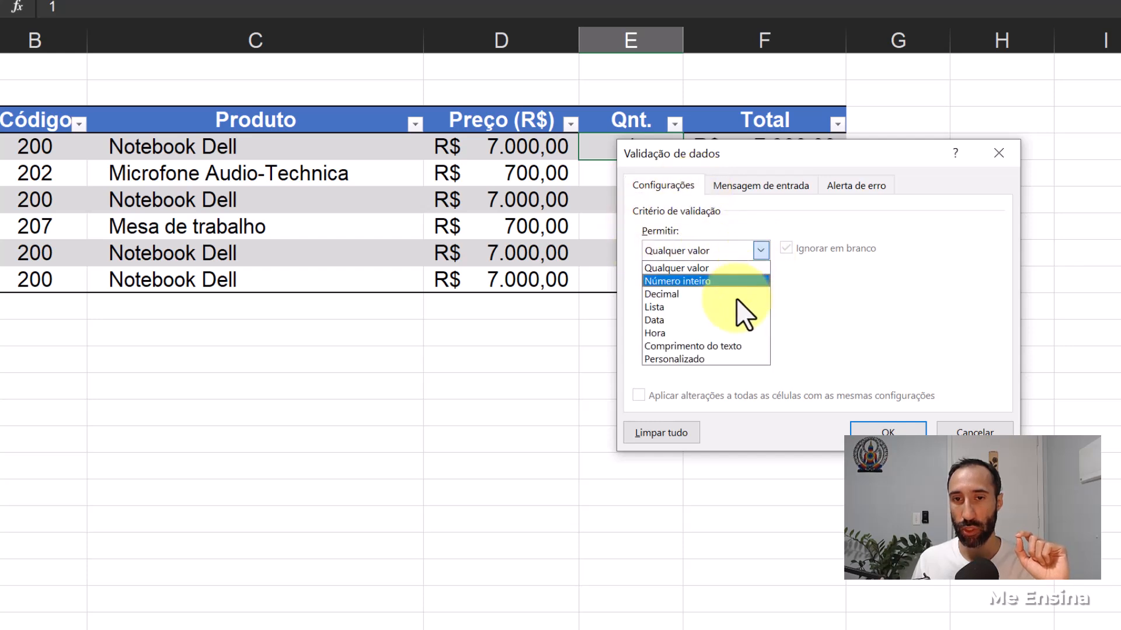
pyautogui.click(726, 358)
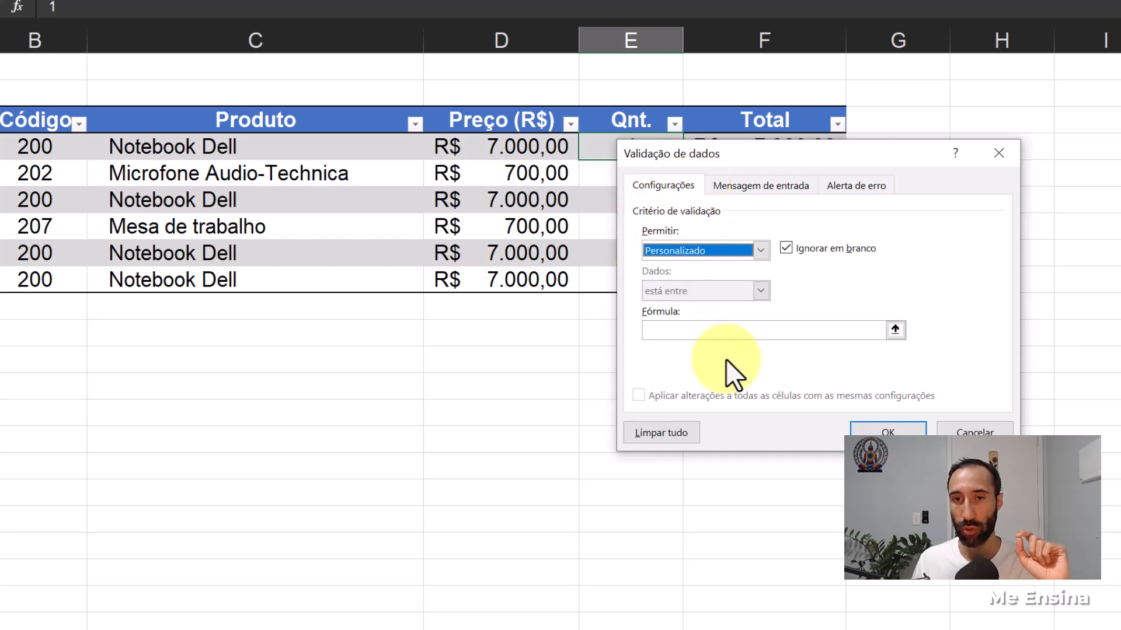
pyautogui.click(686, 331)
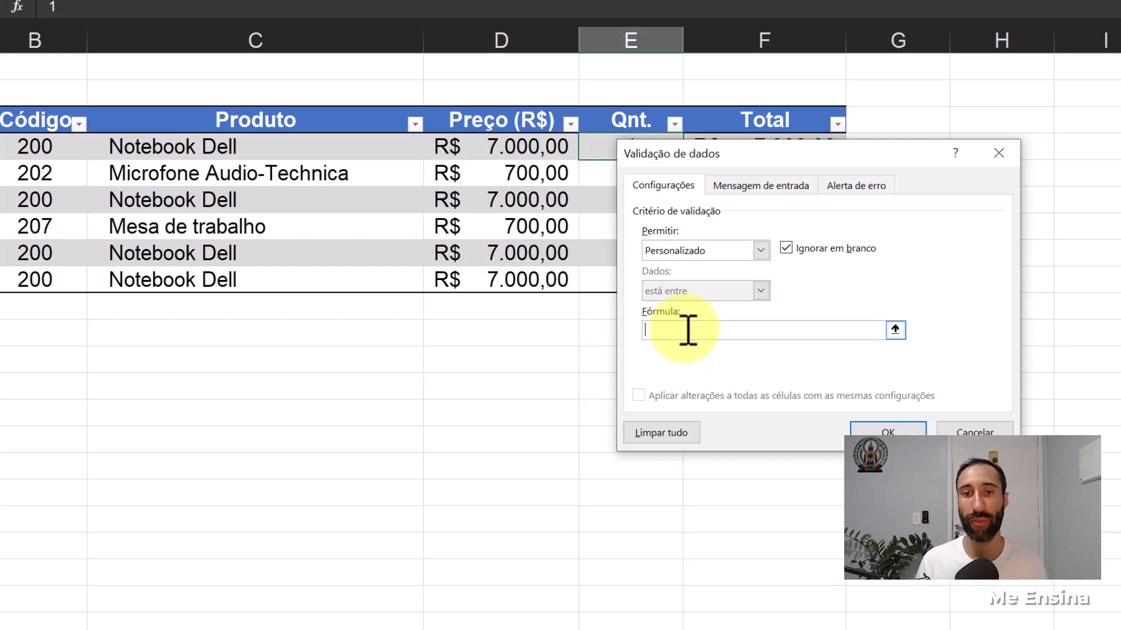
pyautogui.moveTo(749, 153); pyautogui.dragTo(834, 146)
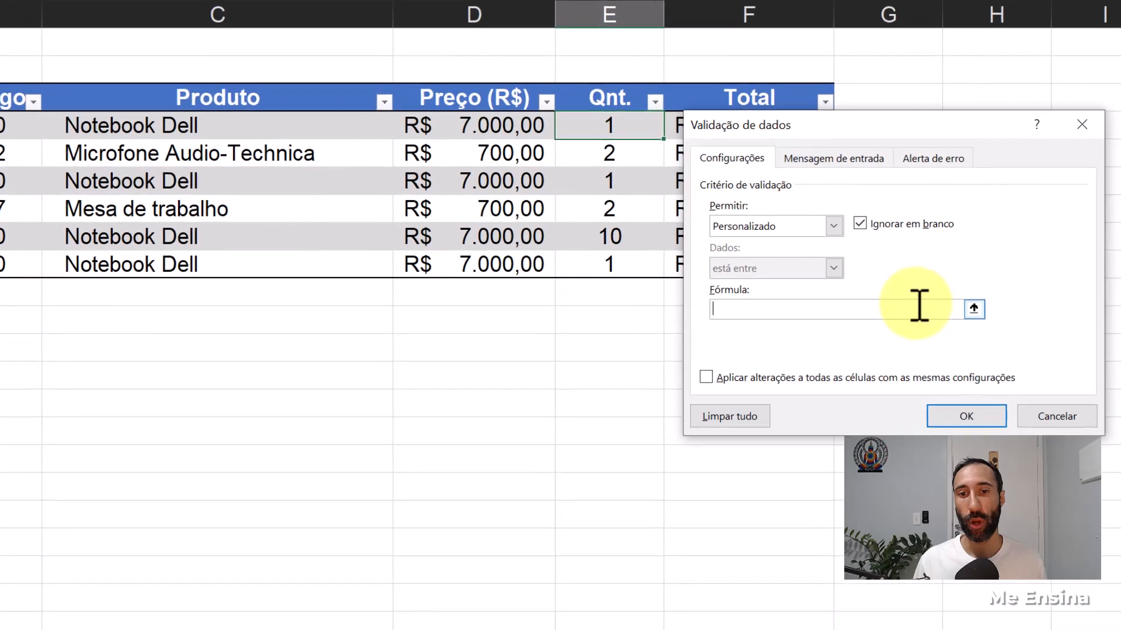
# - Enter the validation formula =PROCV(B4;Estoque!A:F;5;0)>=0 so the product's Saldo in Estoque must not be negative
pyautogui.write('PROCV(')
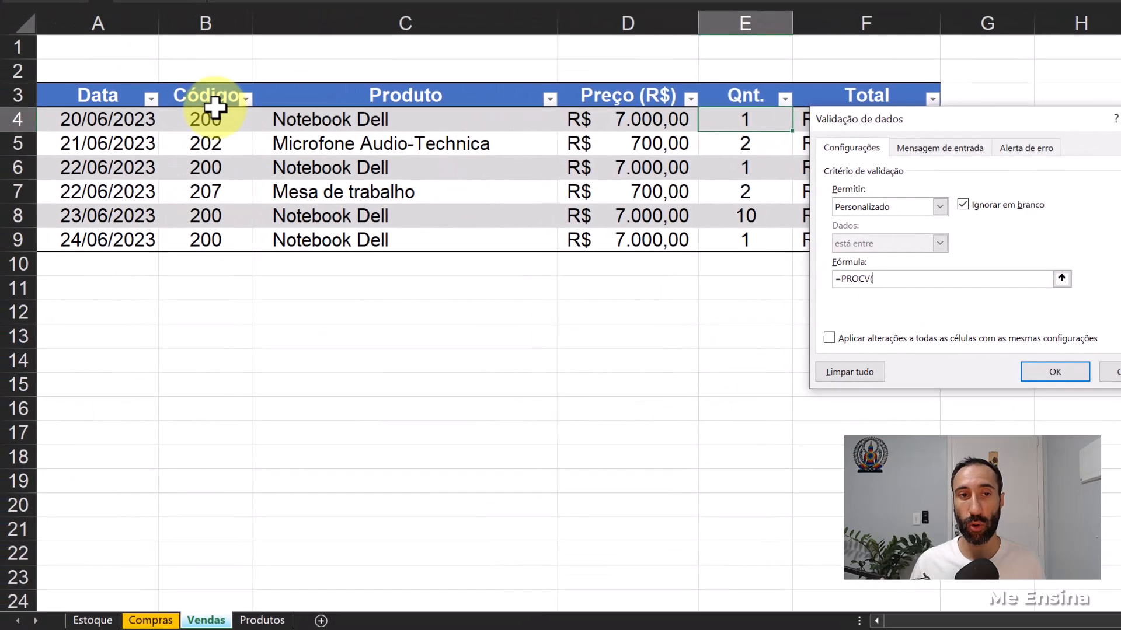
pyautogui.click(208, 119)
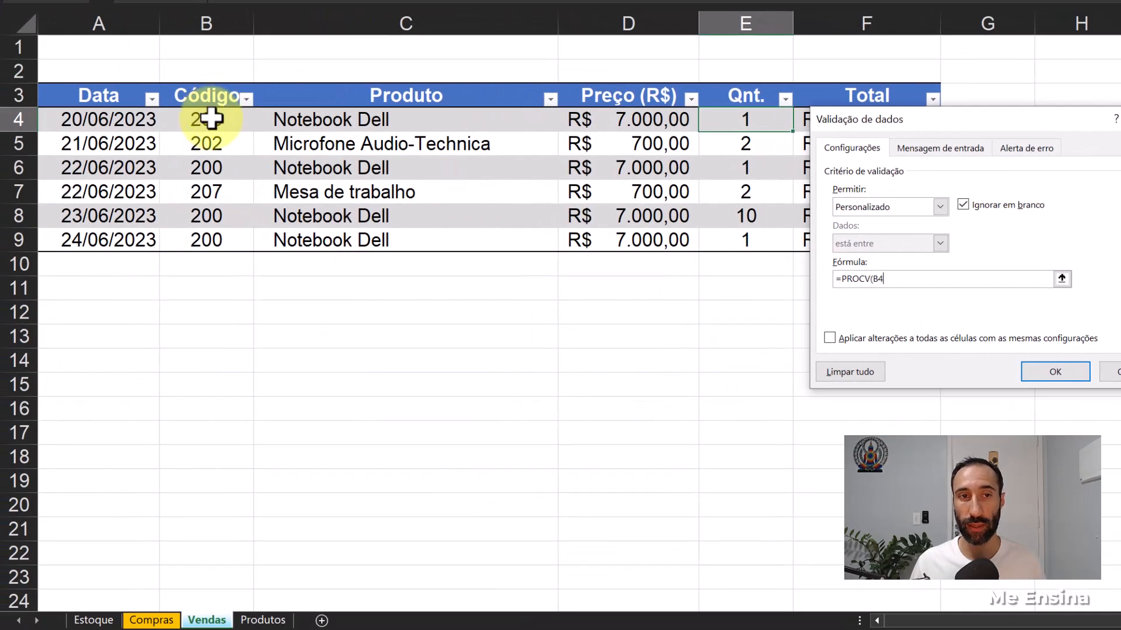
pyautogui.write(';')
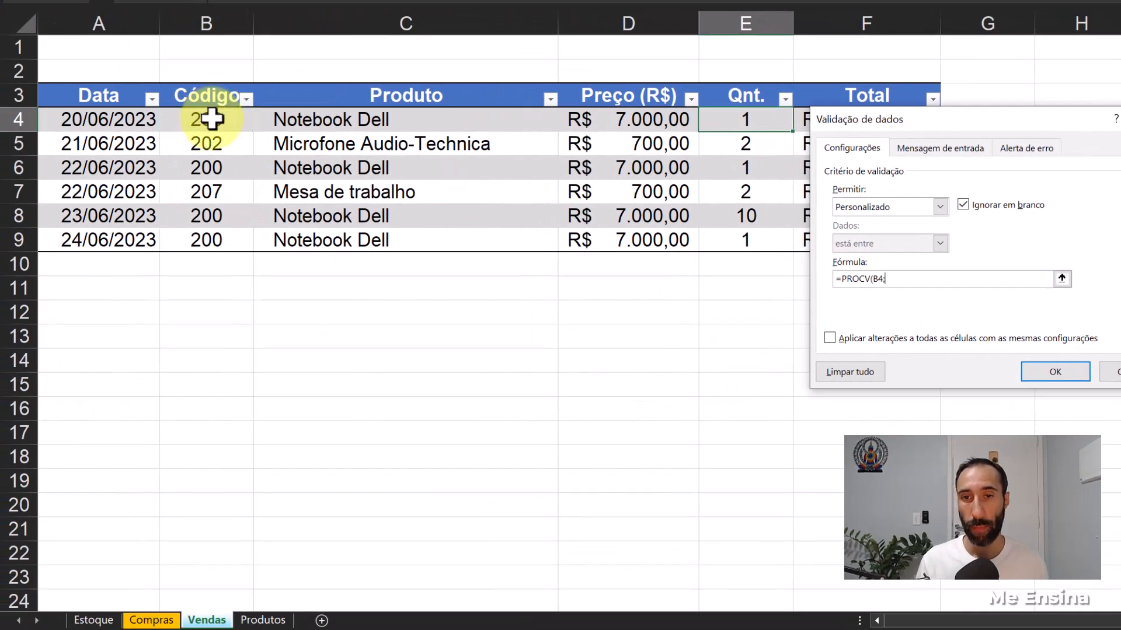
pyautogui.click(93, 620)
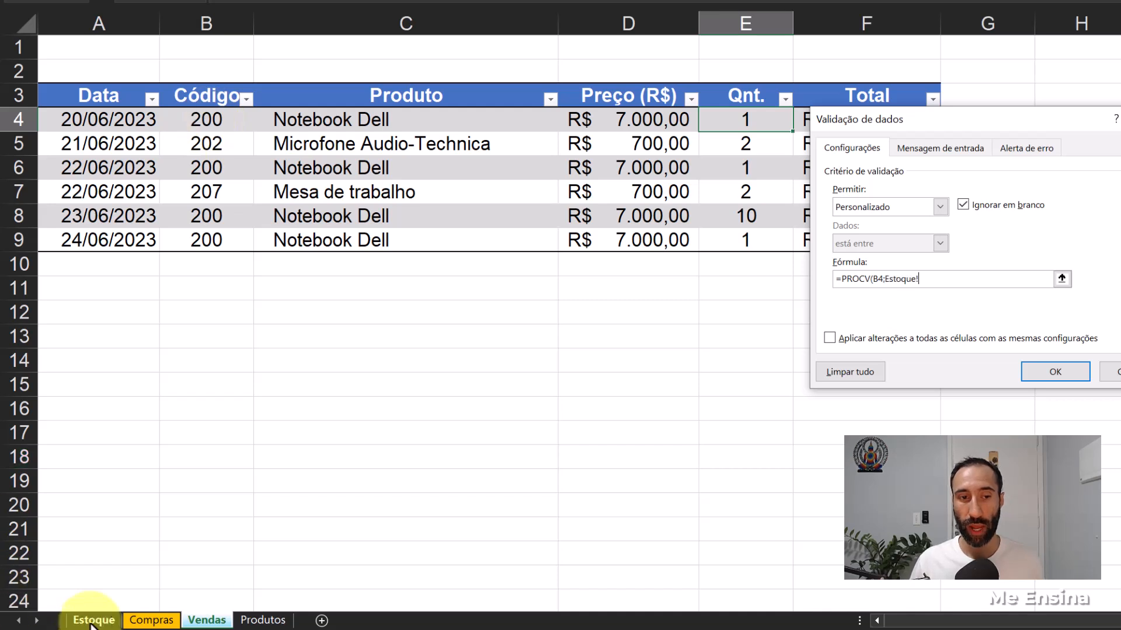
pyautogui.moveTo(76, 24); pyautogui.dragTo(691, 38)
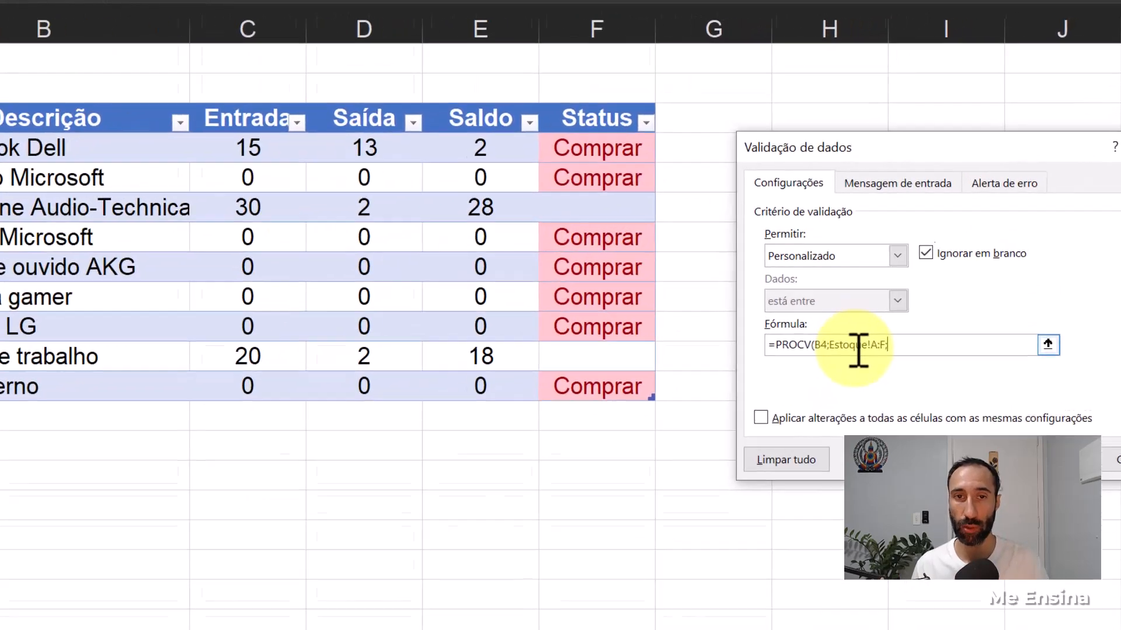
pyautogui.write('5')
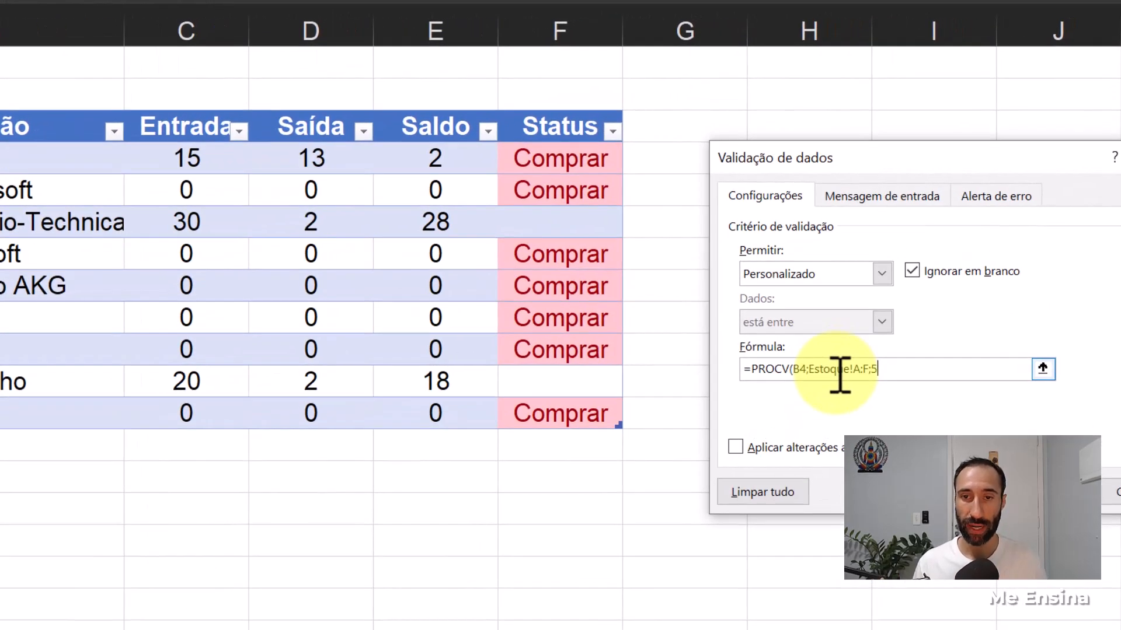
pyautogui.write(';0')
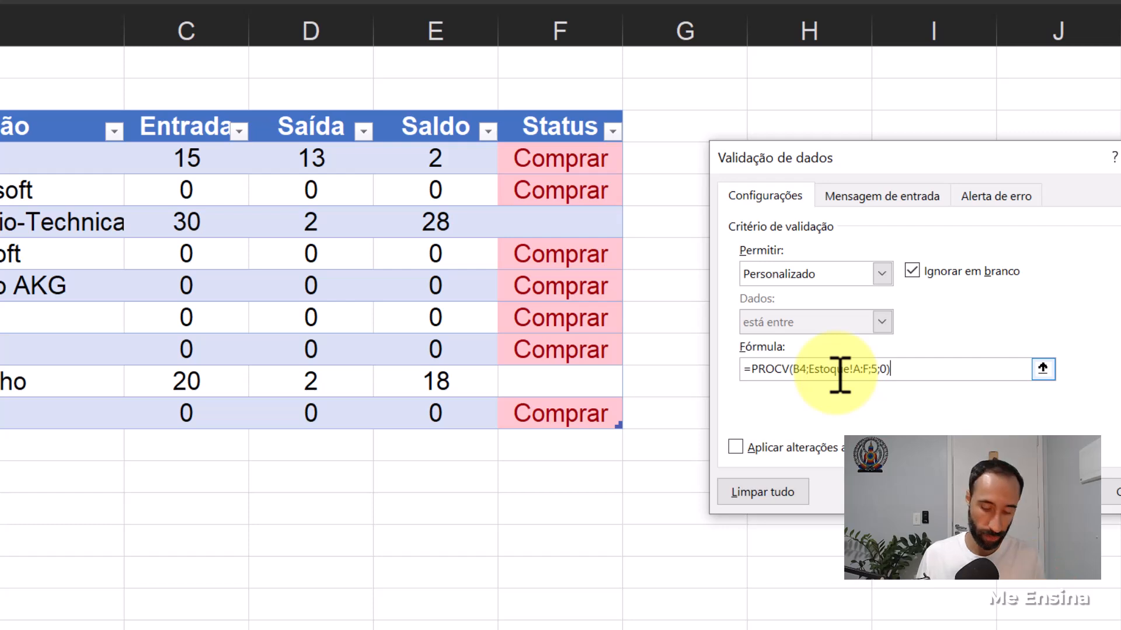
pyautogui.write('>=0')
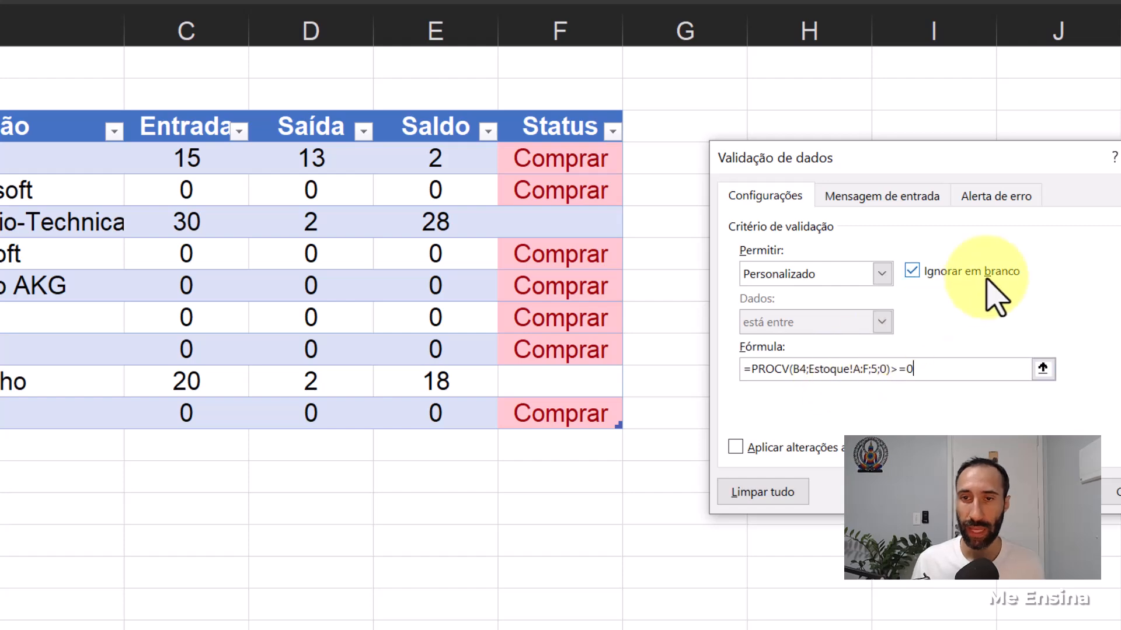
# - Give the error alert the title "ESTOQUE INSUFICIENTE" and the message "Não existe estoque suficiente para essa compra. Cheque a quantidade disponível." and apply the validation
pyautogui.click(1020, 201)
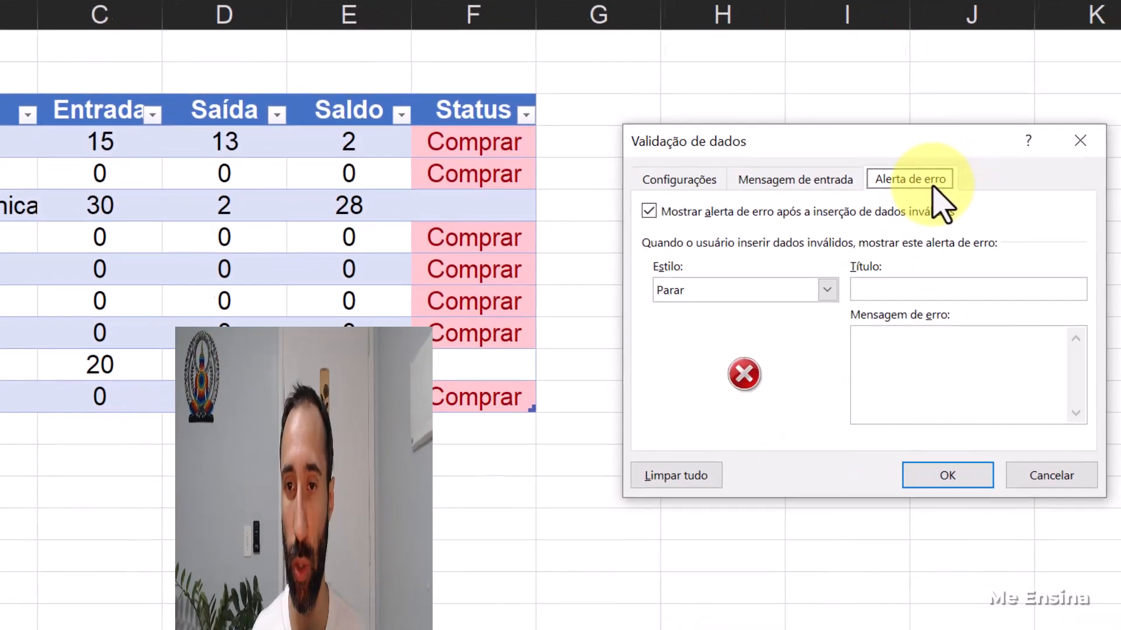
pyautogui.click(925, 289)
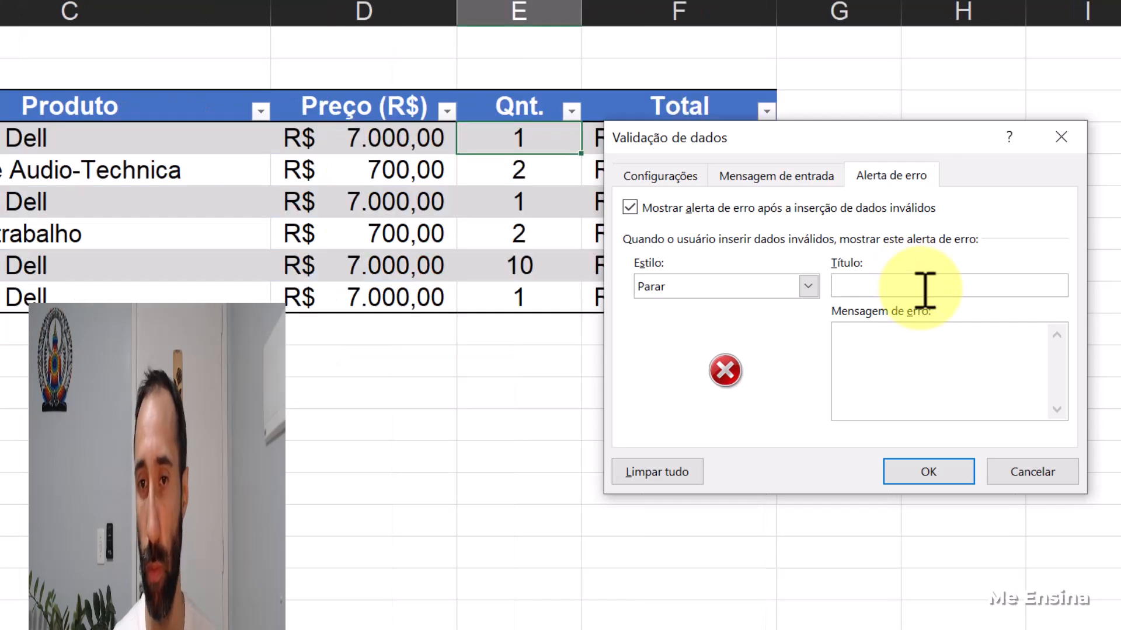
pyautogui.write('est')
pyautogui.press('BackSpace')
pyautogui.press('BackSpace')
pyautogui.press('BackSpace')
pyautogui.write('ESTOQUE INSUFICIENTE')
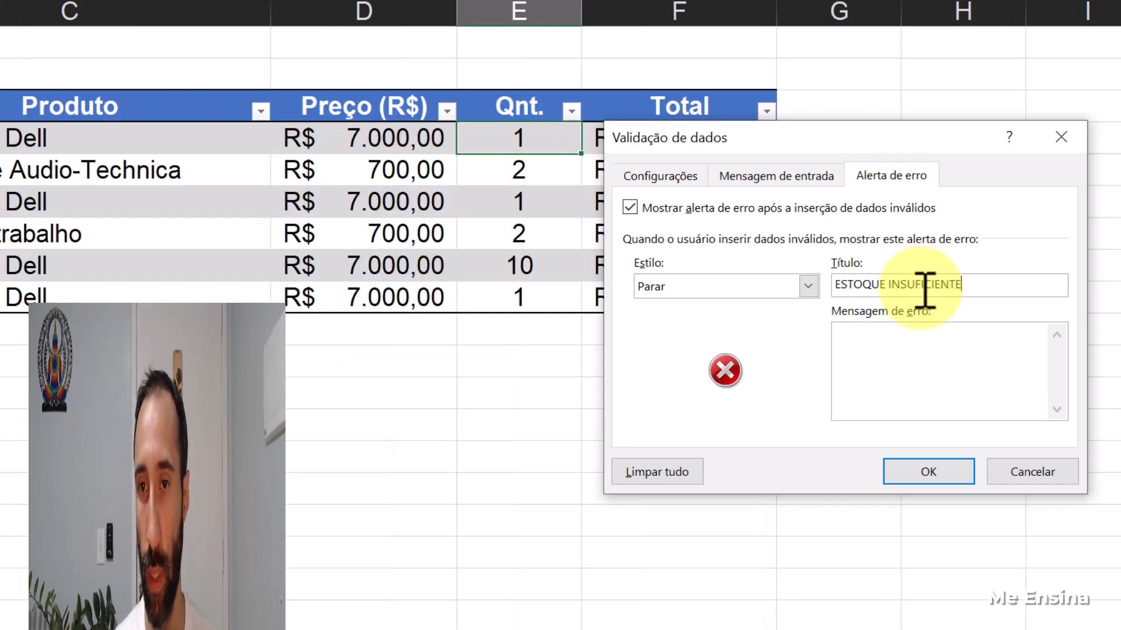
pyautogui.click(939, 346)
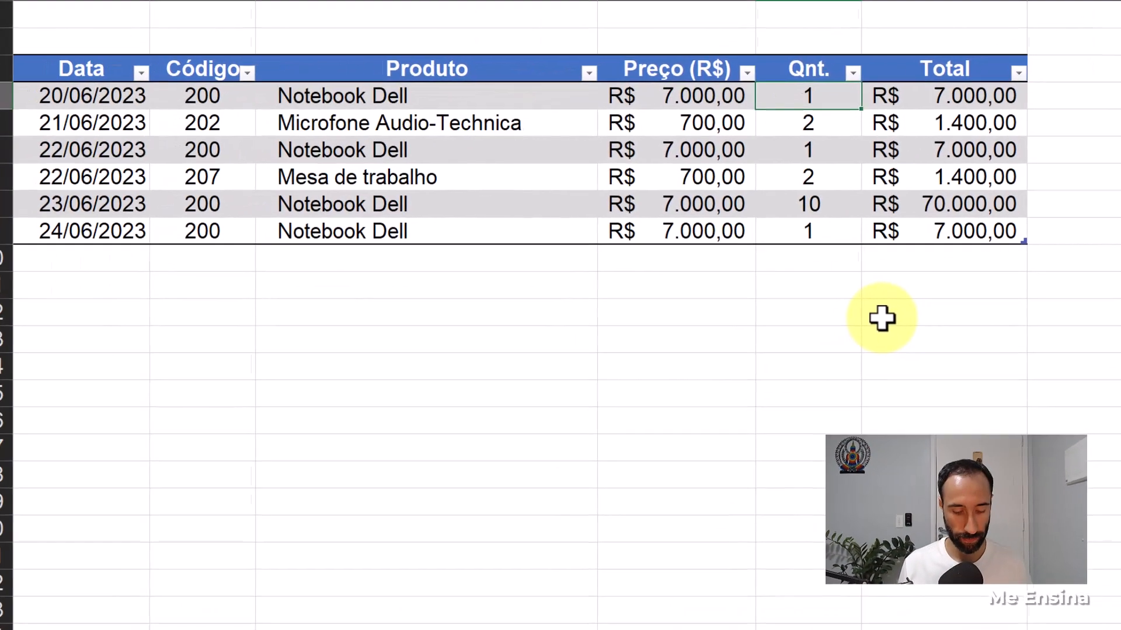
# - Try to set the quantity in E4 of Vendas to 5 to test the validation, and cancel the entry
pyautogui.write('5')
pyautogui.press('Return')
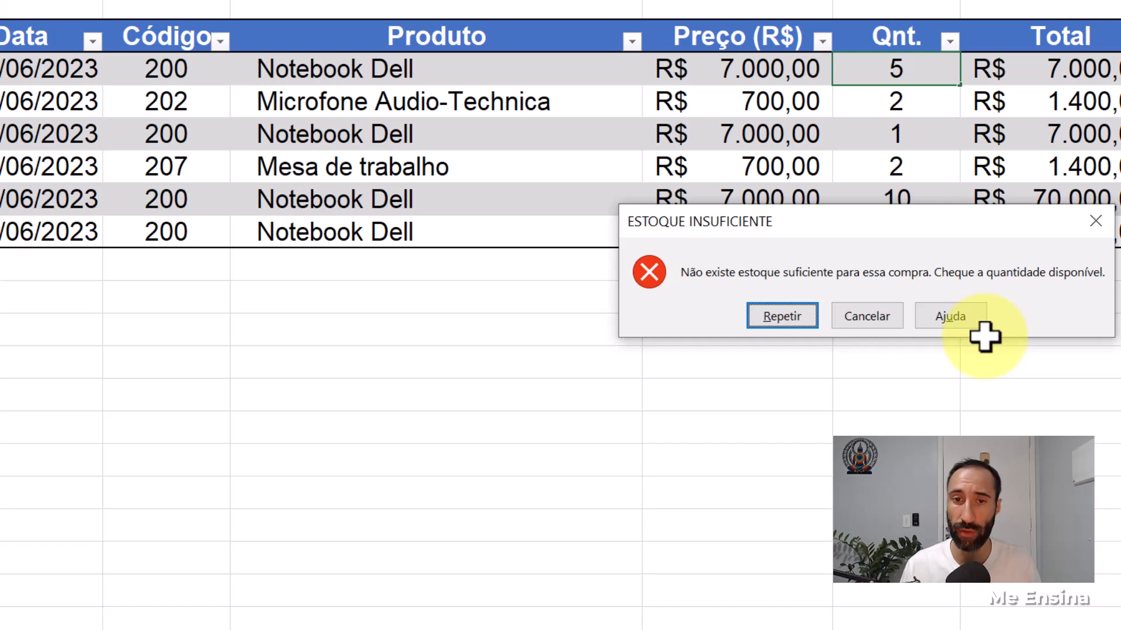
pyautogui.click(864, 320)
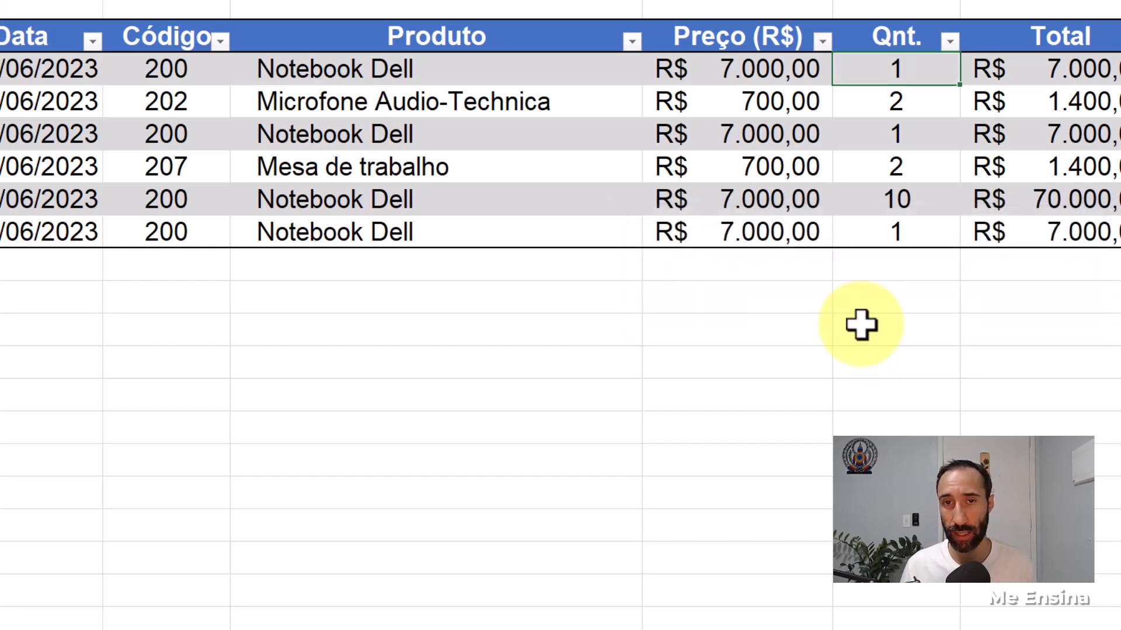
# - Set the quantity in E9 of Vendas to 5 to test whether the validation applies there, and undo the entry
pyautogui.doubleClick(911, 241)
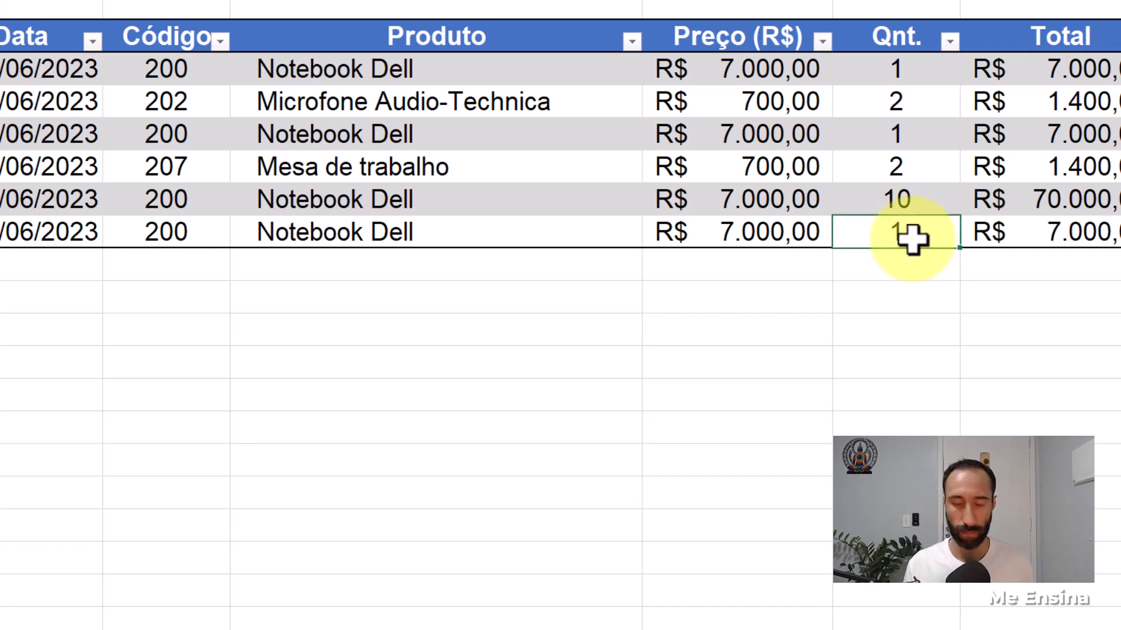
pyautogui.press('Delete')
pyautogui.write('5')
pyautogui.press('Return')
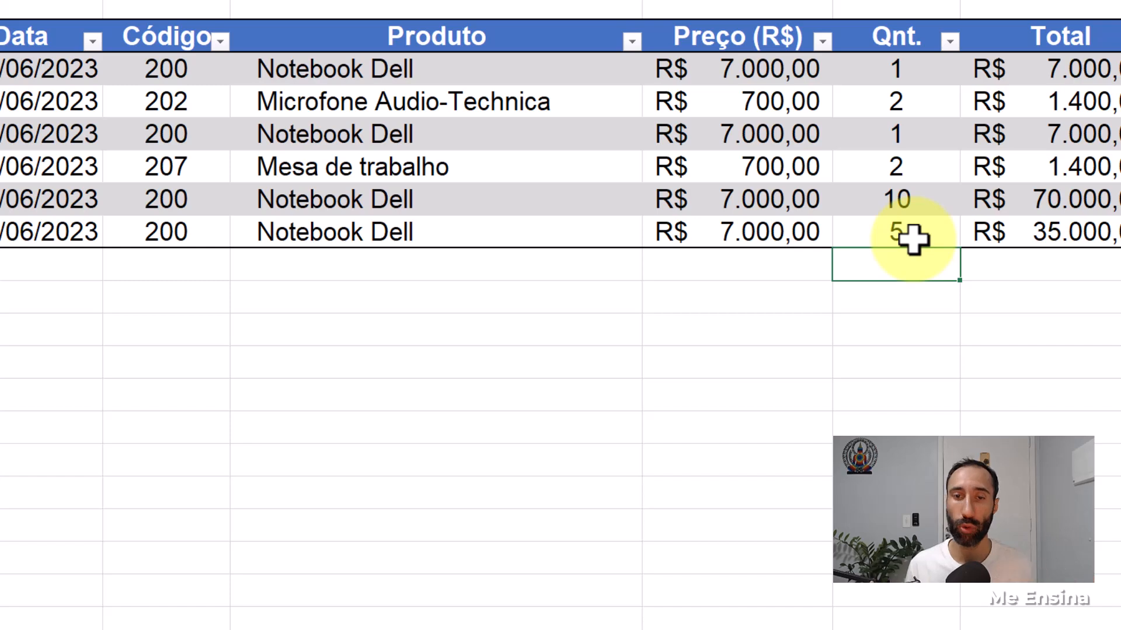
pyautogui.hotkey('ctrl', 'z')
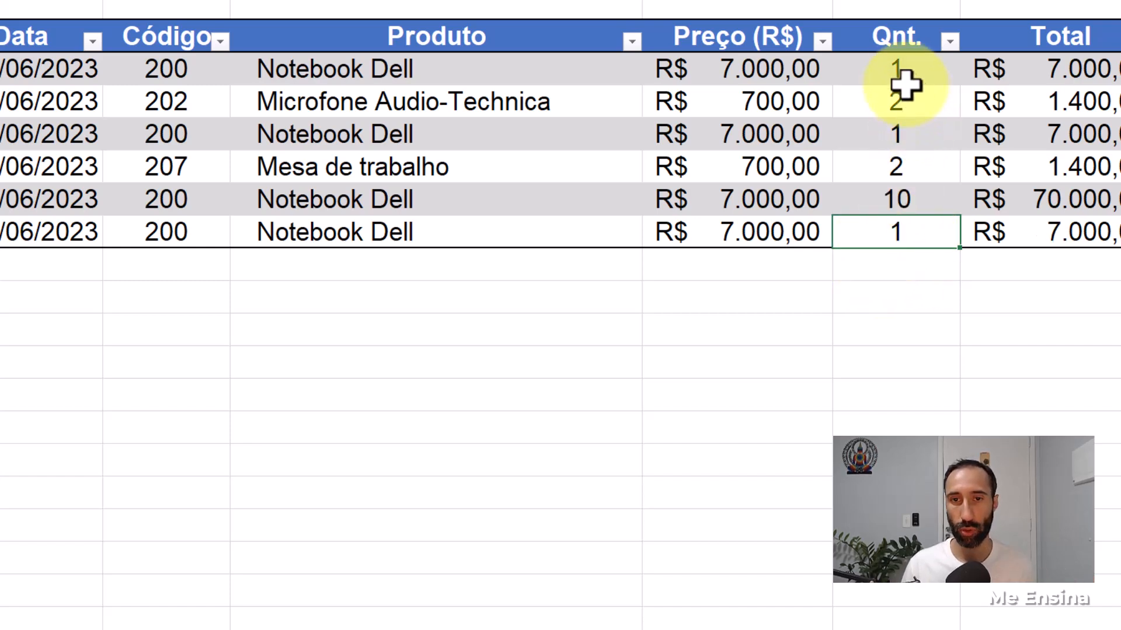
# - Compare the data validation settings of the Qnt. cells E4 and E5 in Vendas
pyautogui.click(906, 69)
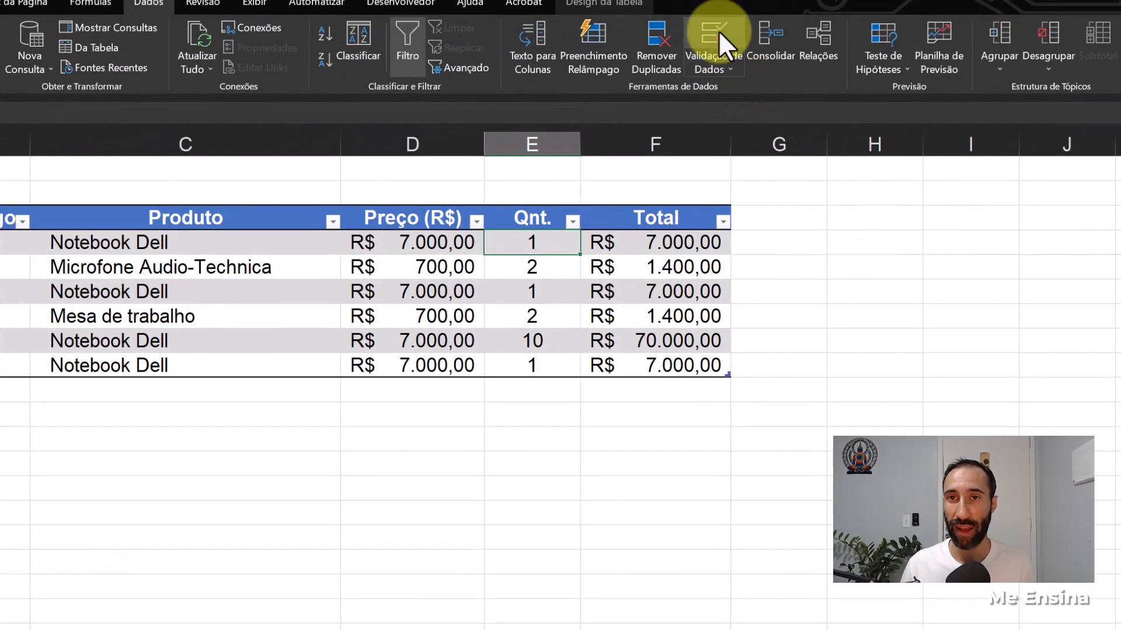
pyautogui.click(719, 30)
pyautogui.click(642, 271)
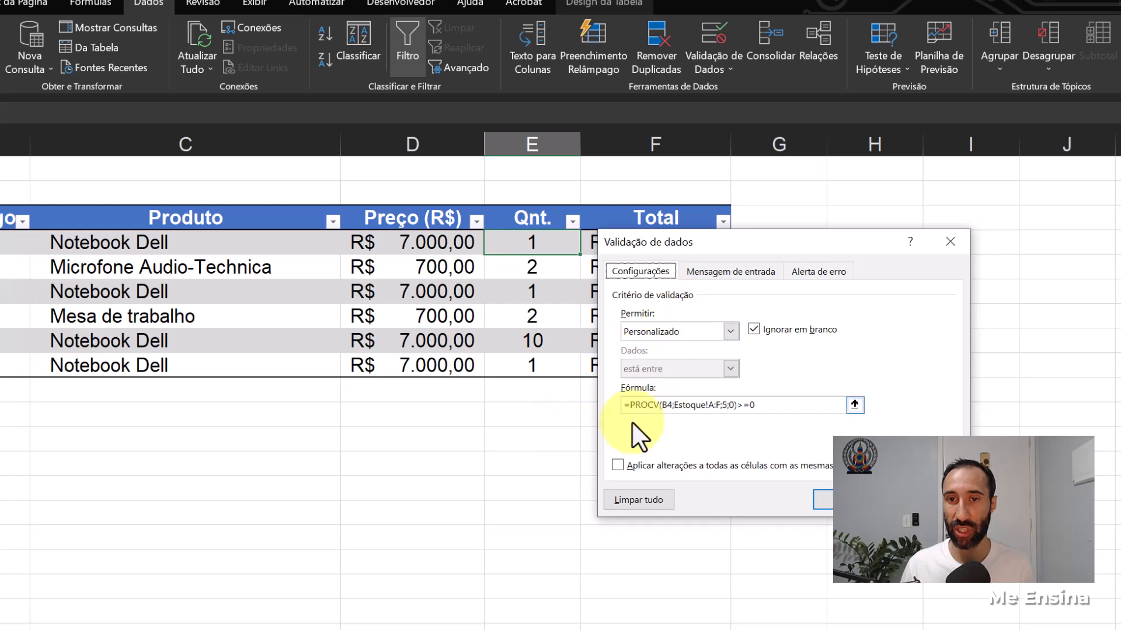
pyautogui.click(823, 500)
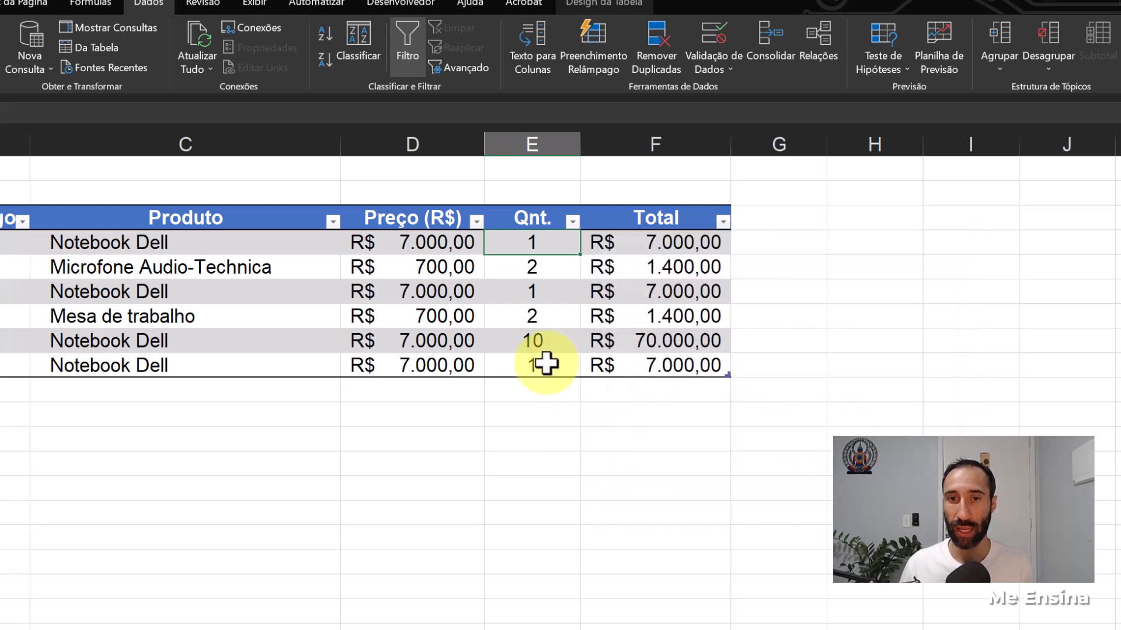
pyautogui.click(532, 267)
pyautogui.press('Delete')
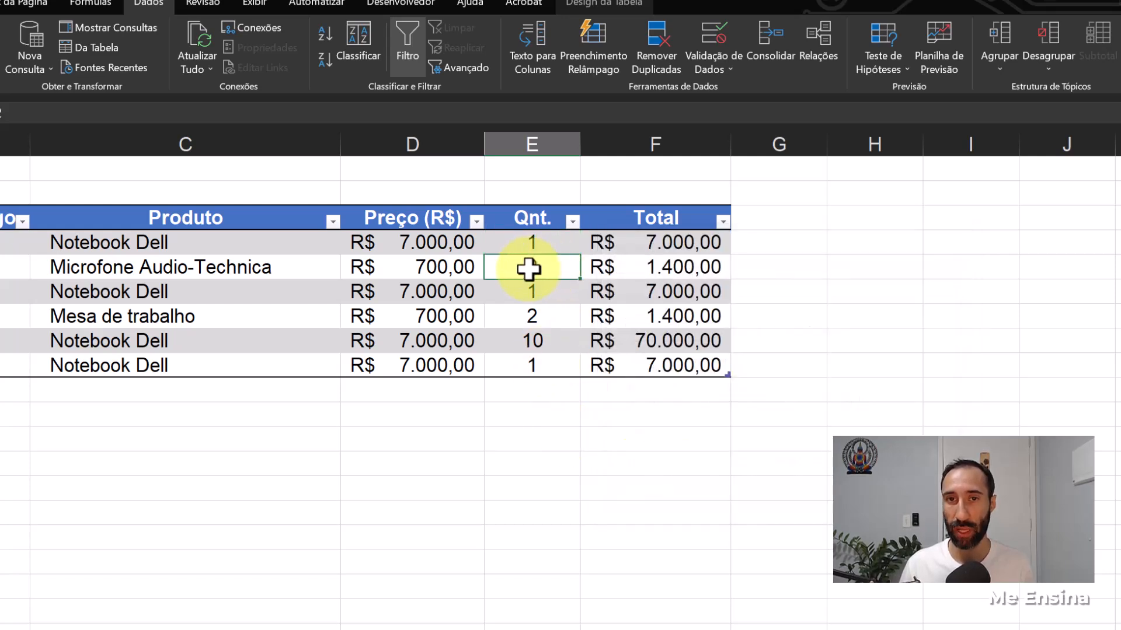
pyautogui.hotkey('ctrl', 'z')
pyautogui.click(706, 55)
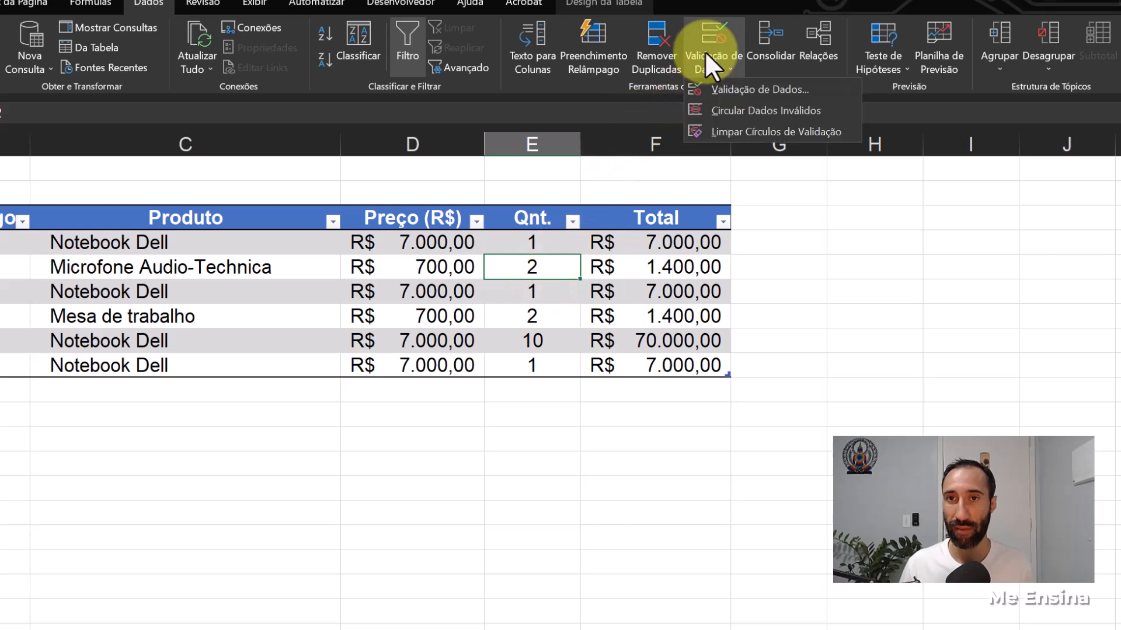
pyautogui.click(724, 89)
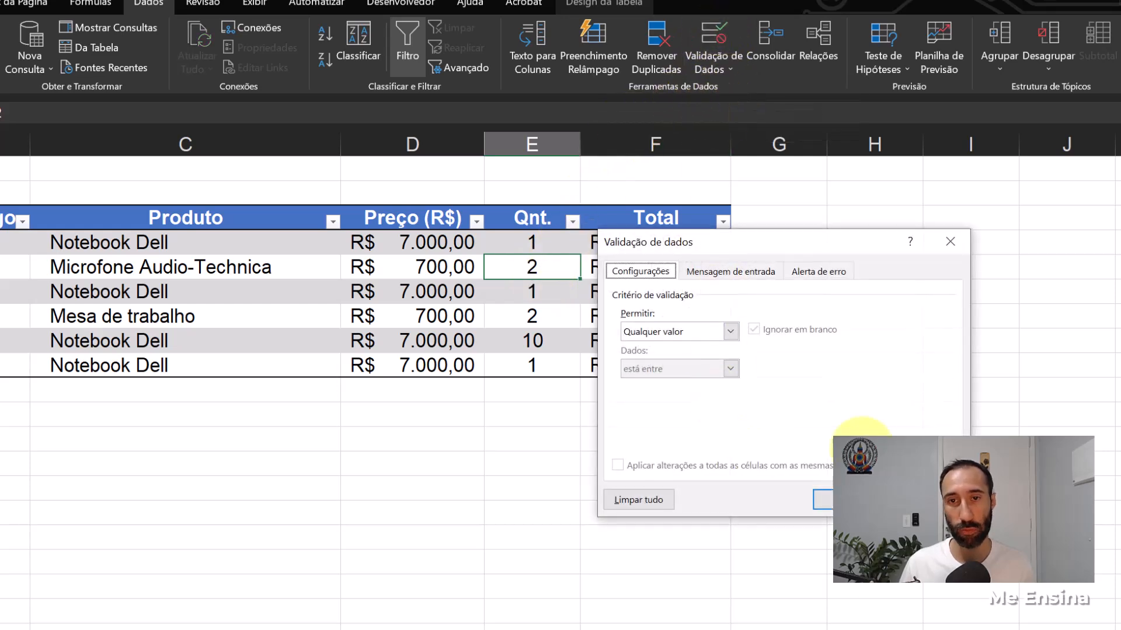
pyautogui.press('Return')
# - Copy cell E4 of Vendas and paste only its validation (Validação) onto the remaining Qnt. cells E5:E9
pyautogui.click(553, 244)
pyautogui.hotkey('ctrl', 'c')
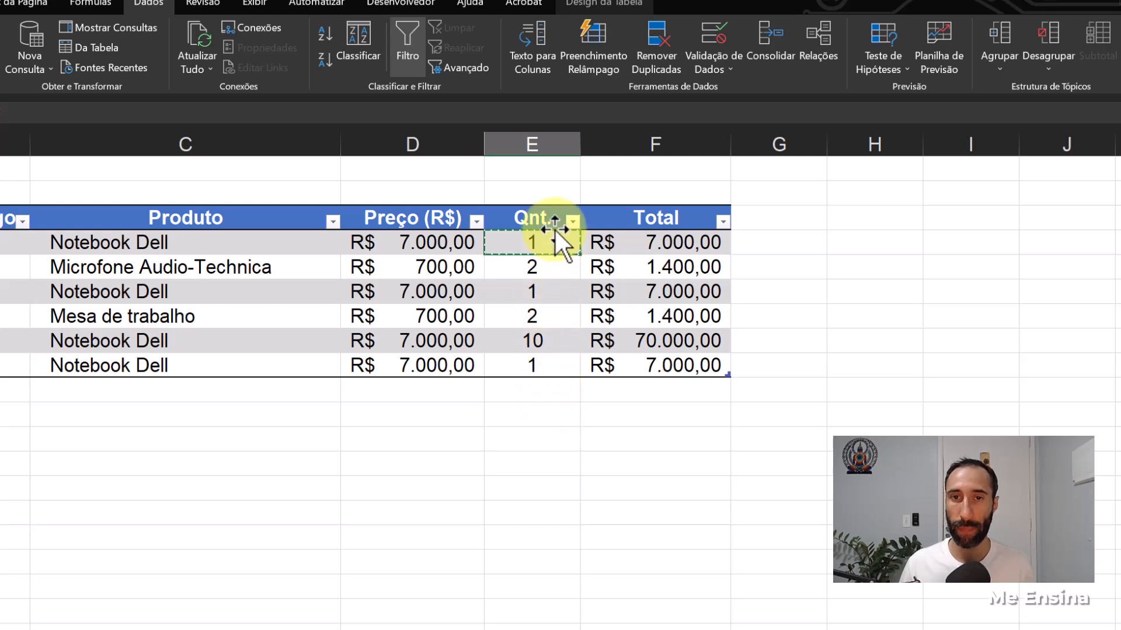
pyautogui.moveTo(530, 266); pyautogui.dragTo(533, 367)
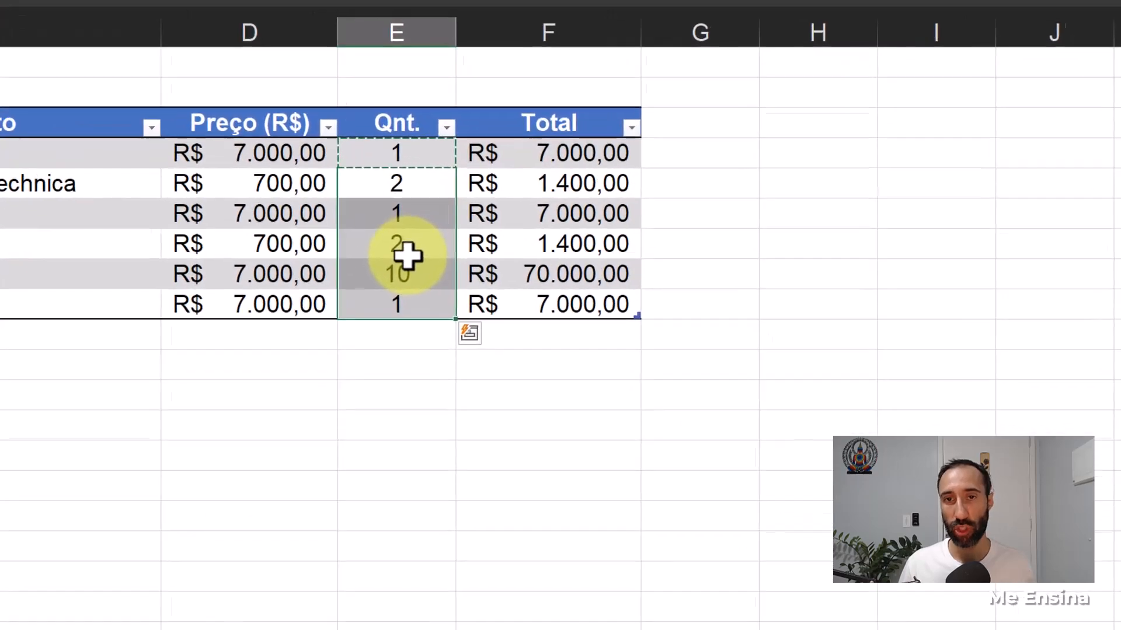
pyautogui.rightClick(408, 257)
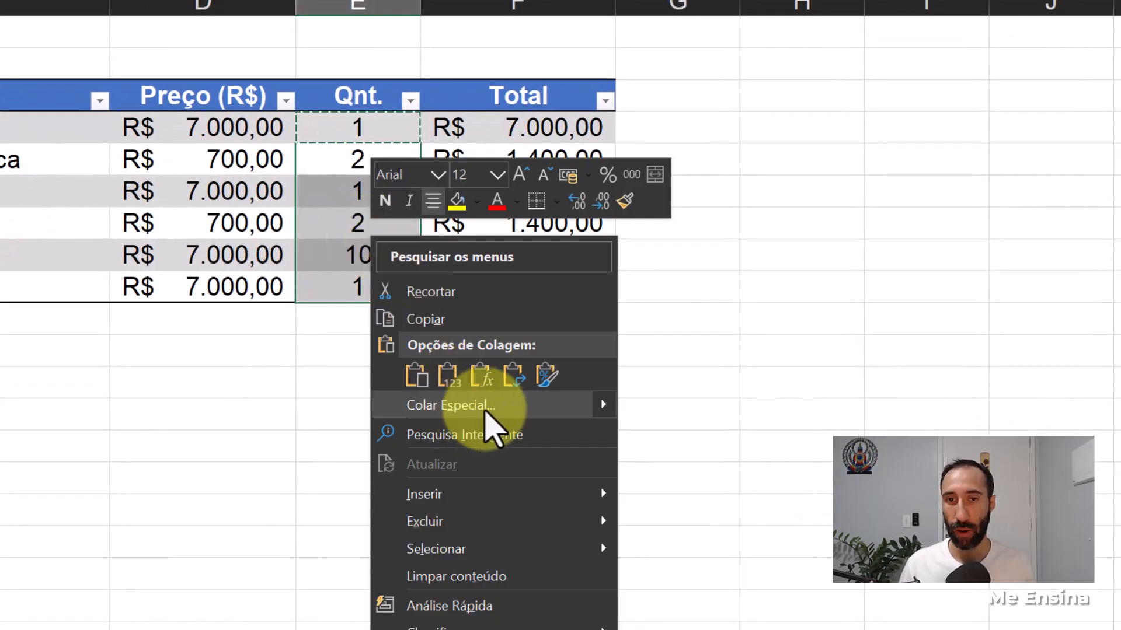
pyautogui.click(484, 411)
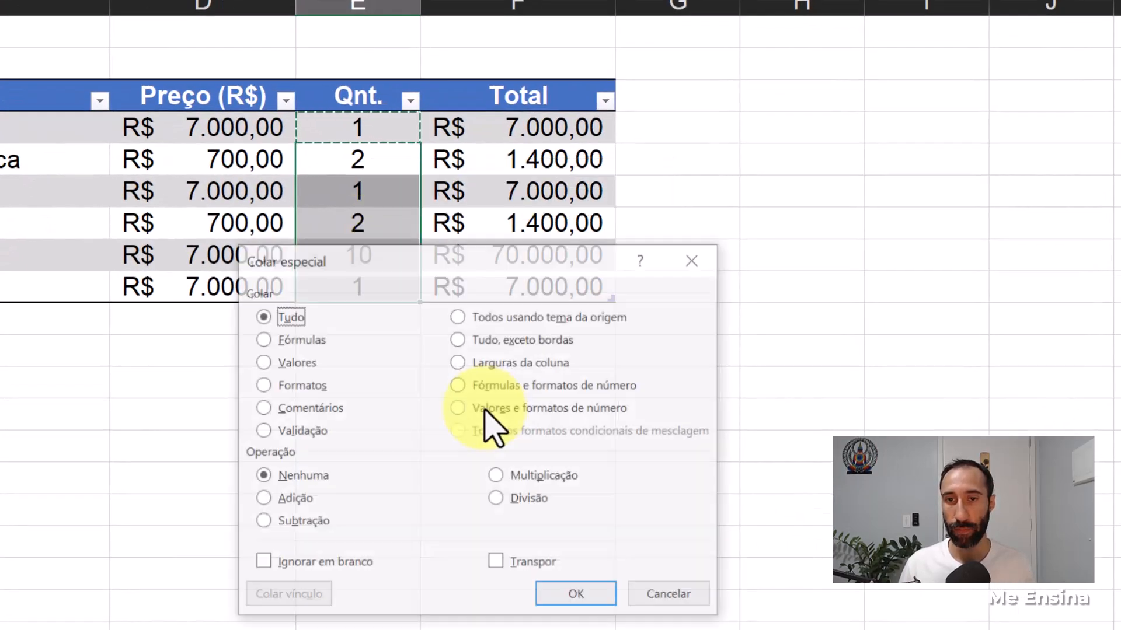
pyautogui.click(263, 432)
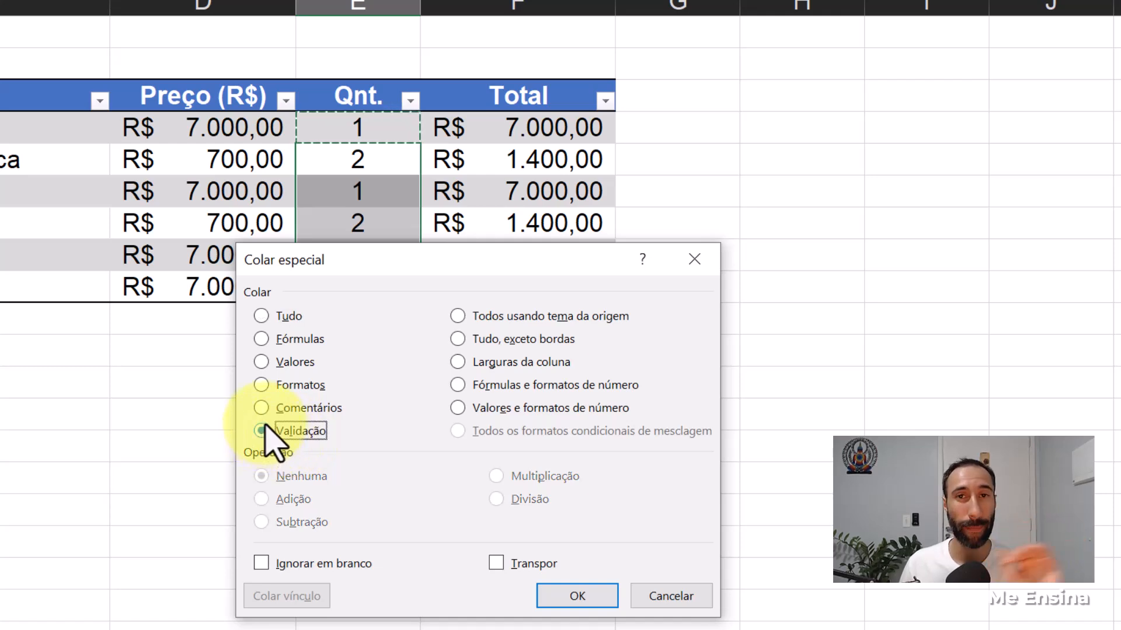
pyautogui.click(596, 595)
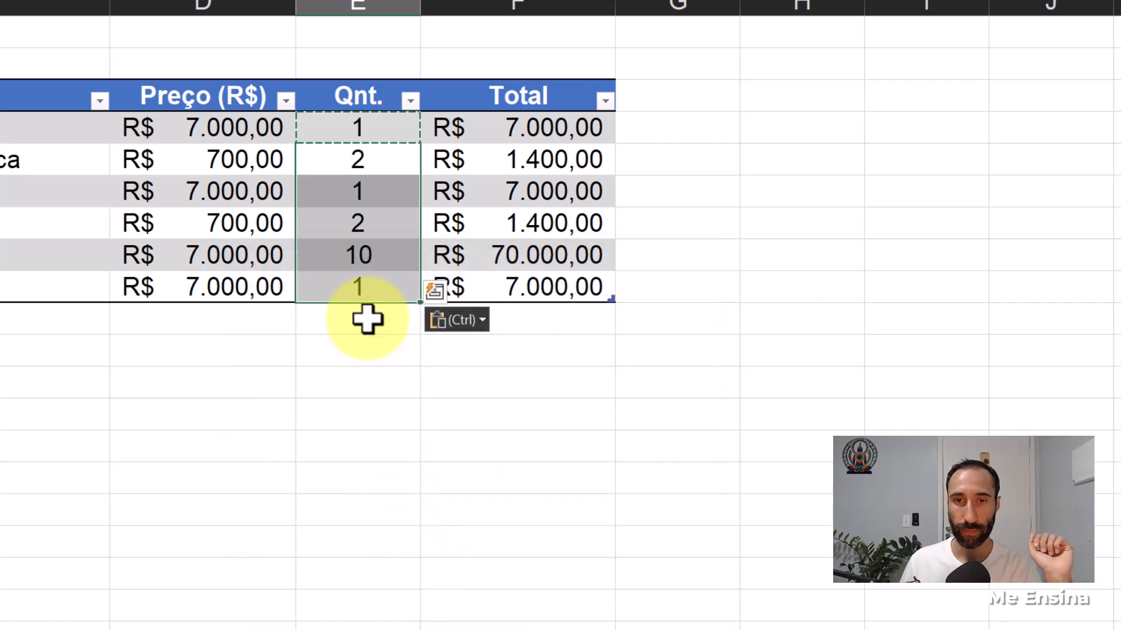
# - Try to set the quantity in E9 of Vendas to 5 to test the copied validation, and cancel the entry
pyautogui.click(371, 283)
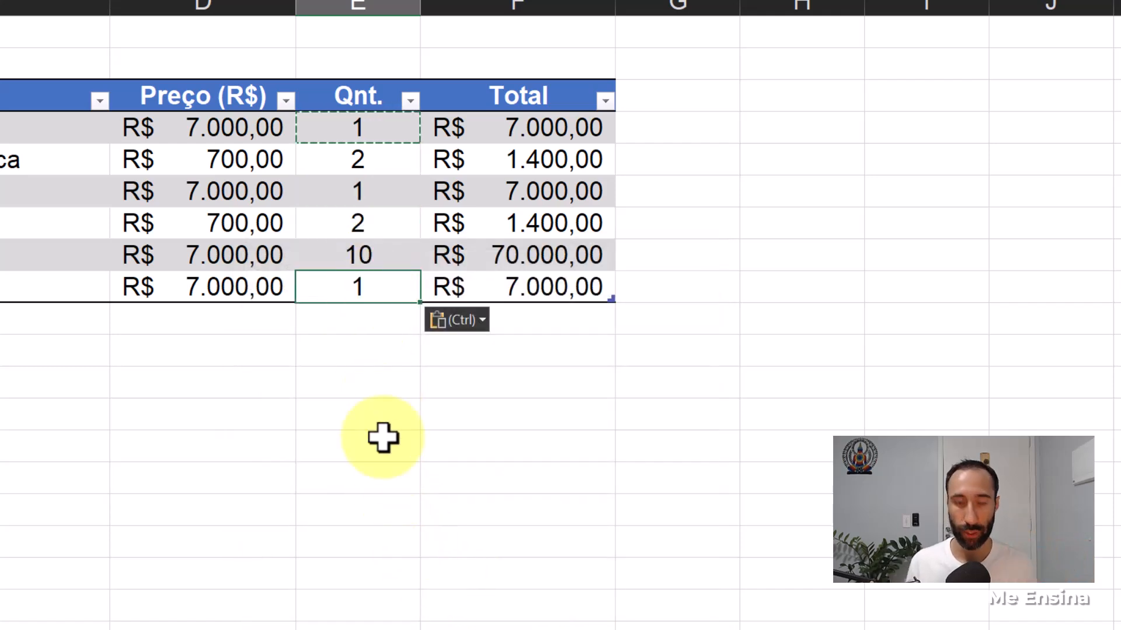
pyautogui.write('5')
pyautogui.press('Return')
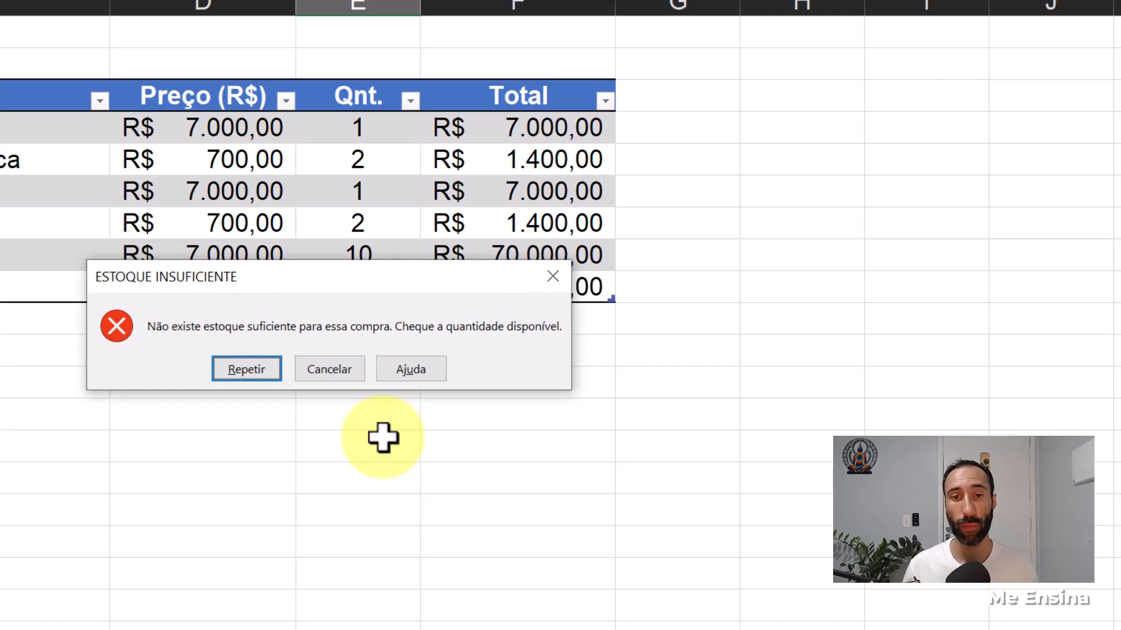
pyautogui.click(340, 376)
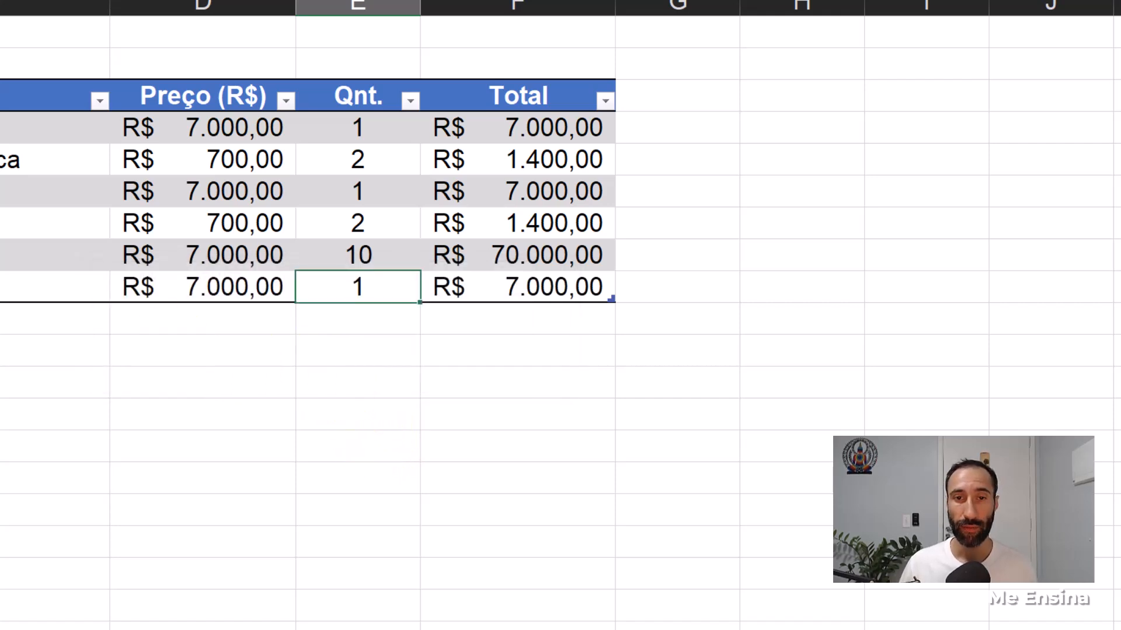
# - Add a sale in row 10 of Vendas with product code 200, price 7000 and quantity 1
pyautogui.click(1, 318)
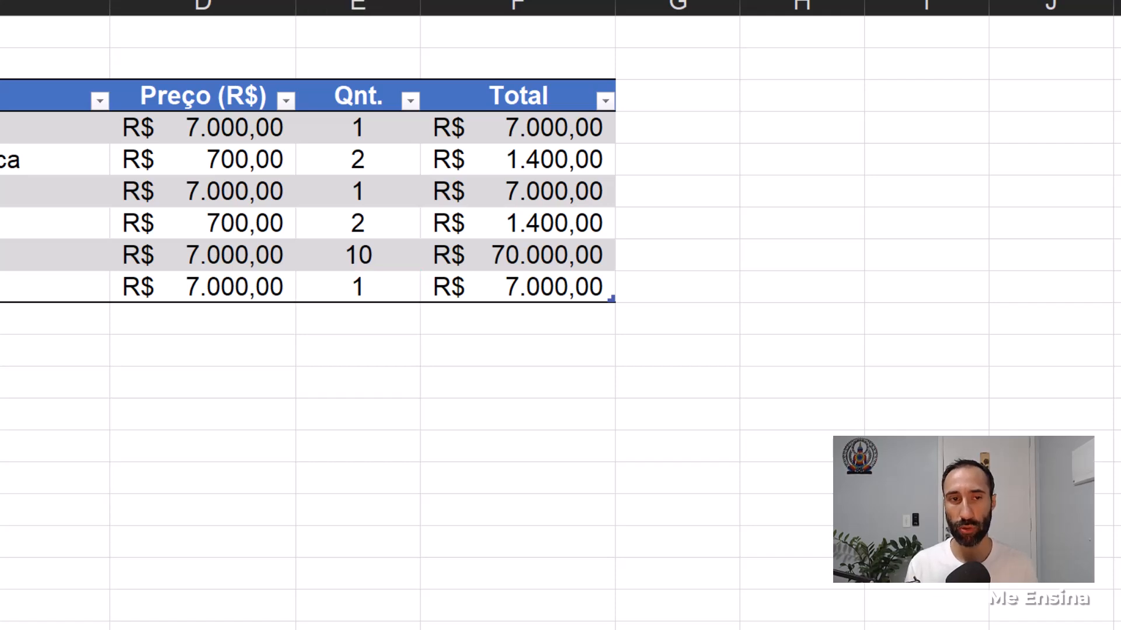
pyautogui.press('Tab')
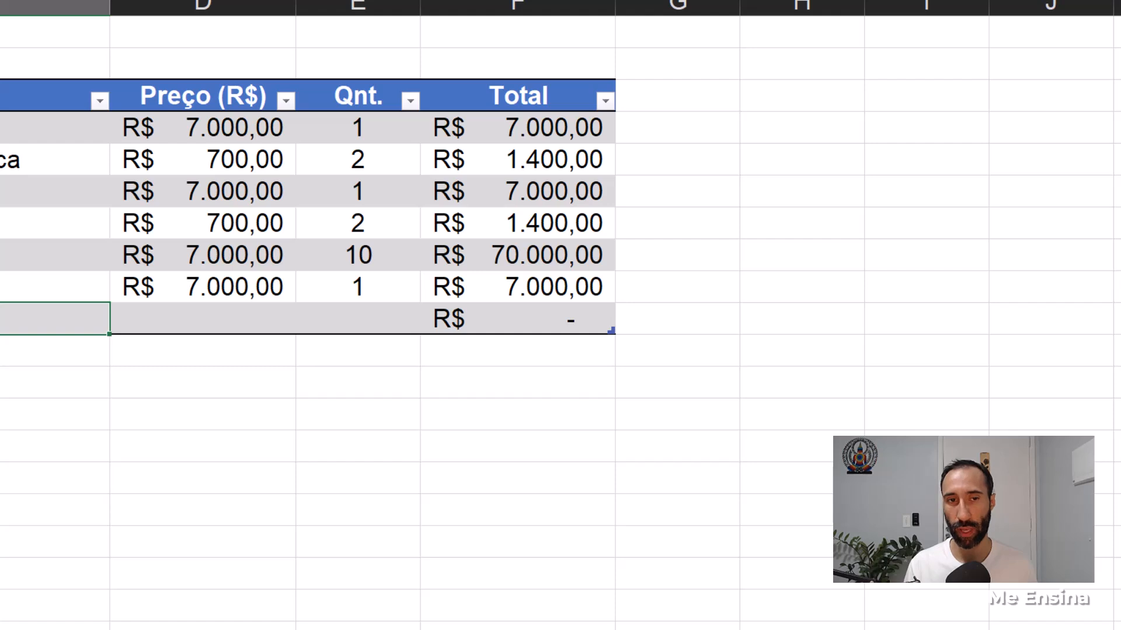
pyautogui.press('Tab')
pyautogui.write('78')
pyautogui.press('BackSpace')
pyautogui.write('000')
pyautogui.hotkey('ctrl', 'Return')
pyautogui.press('Tab')
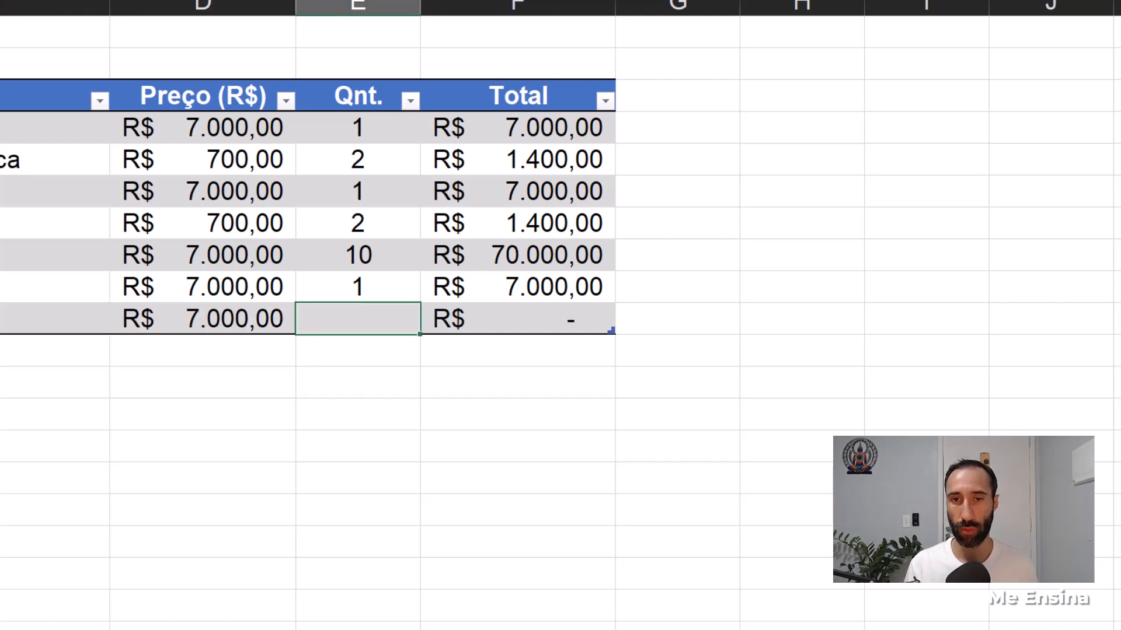
pyautogui.write('1')
pyautogui.press('Return')
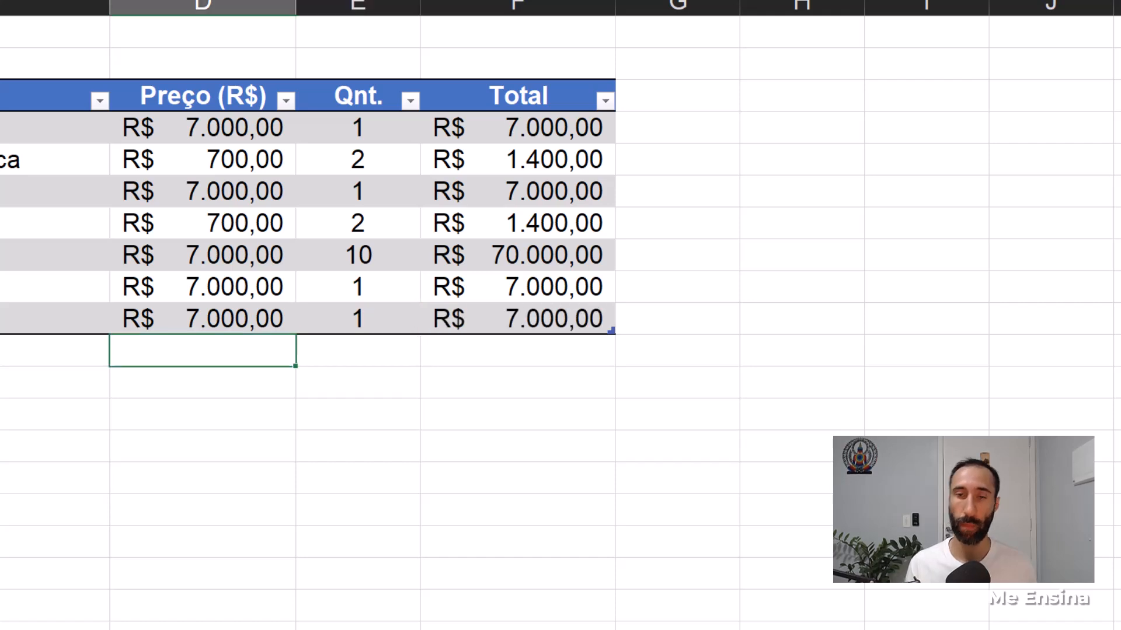
# - Try to set the quantity of the new sale in E10 to 4, and cancel the entry
pyautogui.click(376, 320)
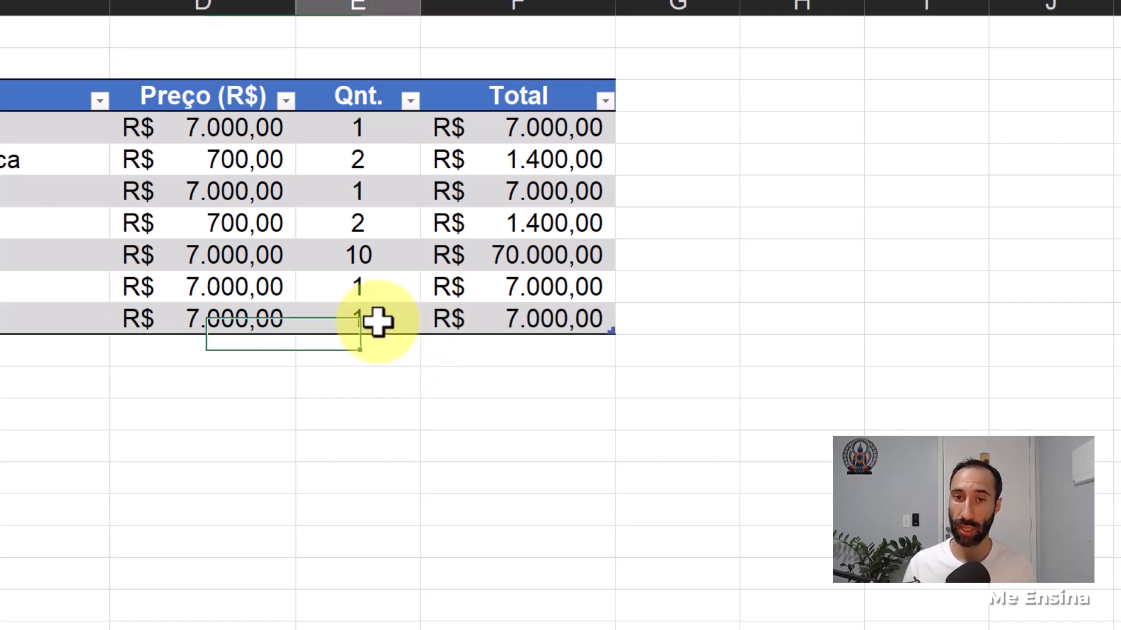
pyautogui.write('4')
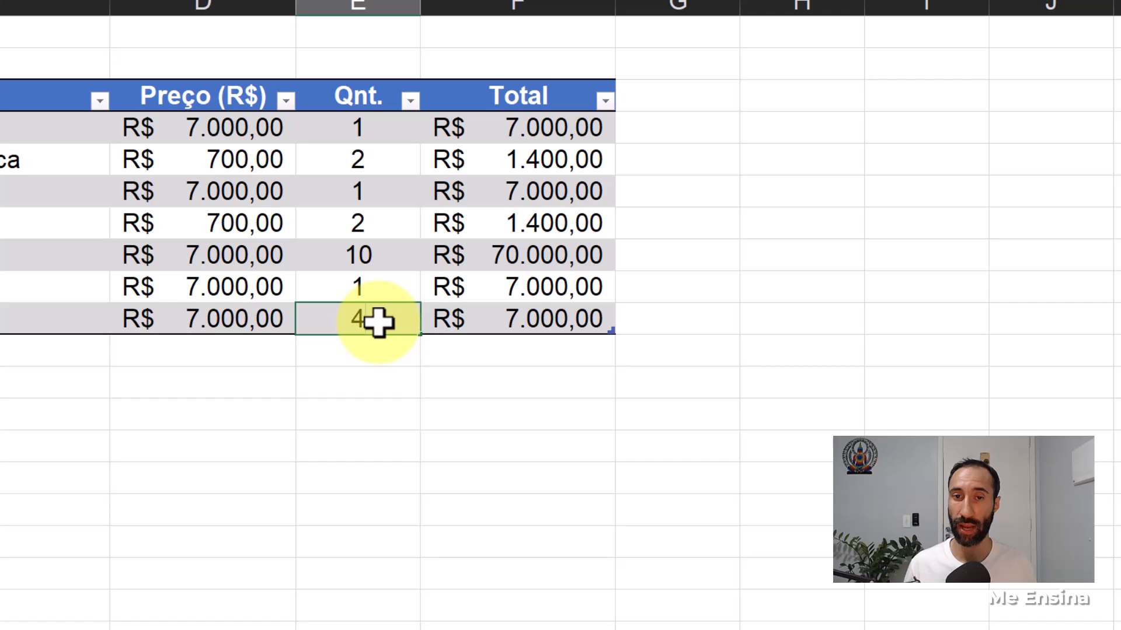
pyautogui.press('Return')
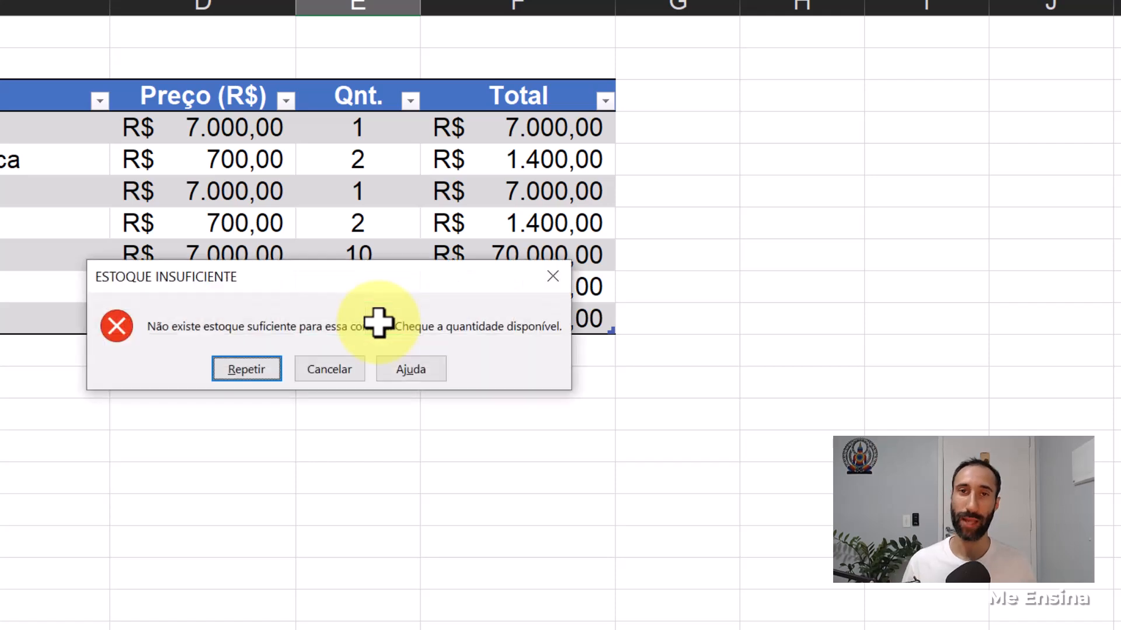
pyautogui.click(354, 368)
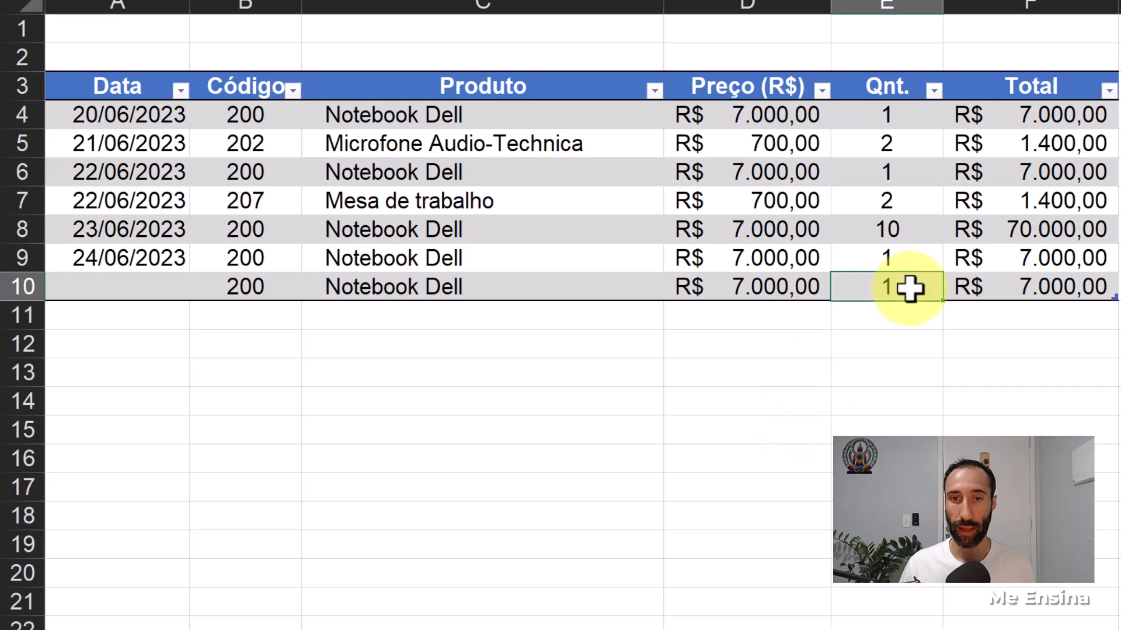
# - Set the quantity in E10 of Vendas to 2, then try 3 to test the validation and cancel that entry
pyautogui.write('2')
pyautogui.press('Return')
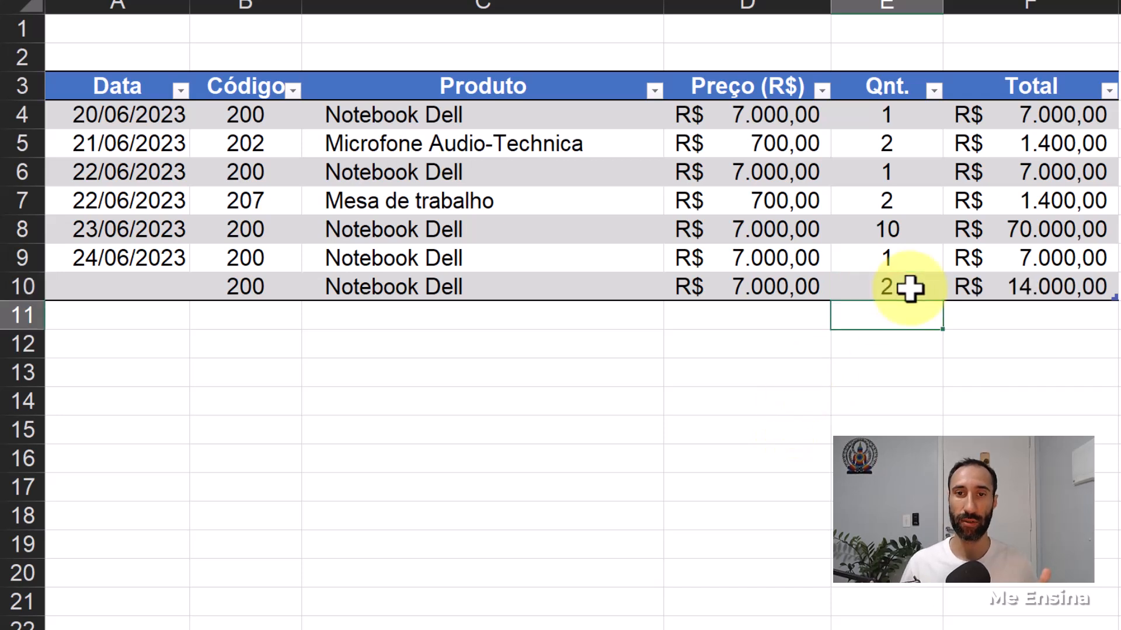
pyautogui.write('3')
pyautogui.press('Return')
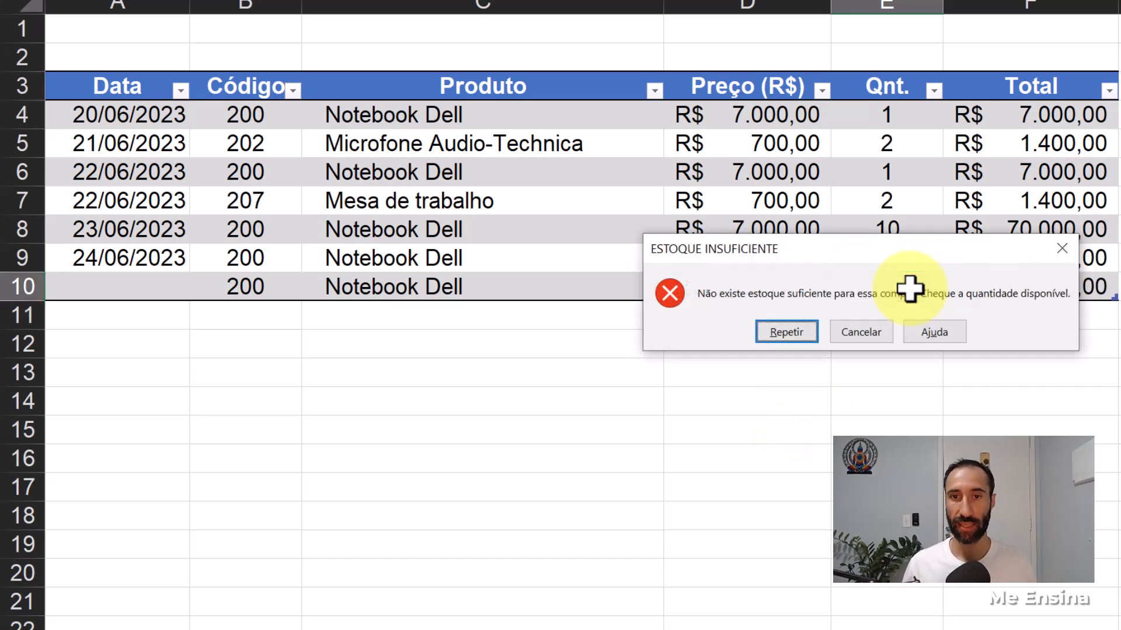
pyautogui.click(852, 336)
# - Review the finished tables on the Produtos, Compras, Vendas and Estoque sheets
pyautogui.click(217, 629)
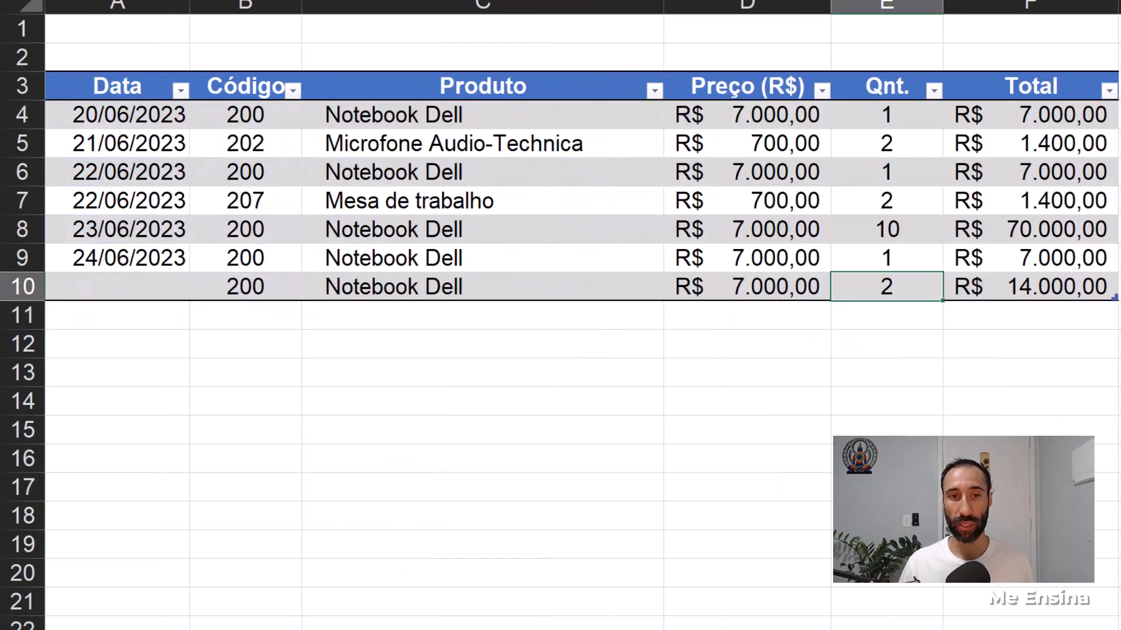
pyautogui.click(126, 608)
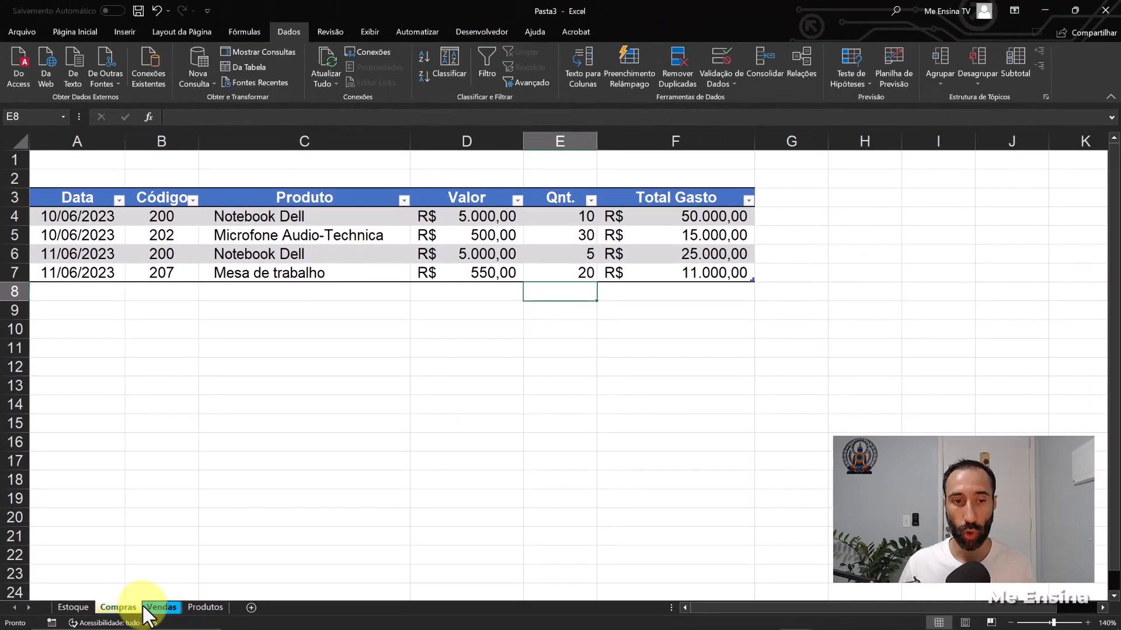
pyautogui.click(149, 610)
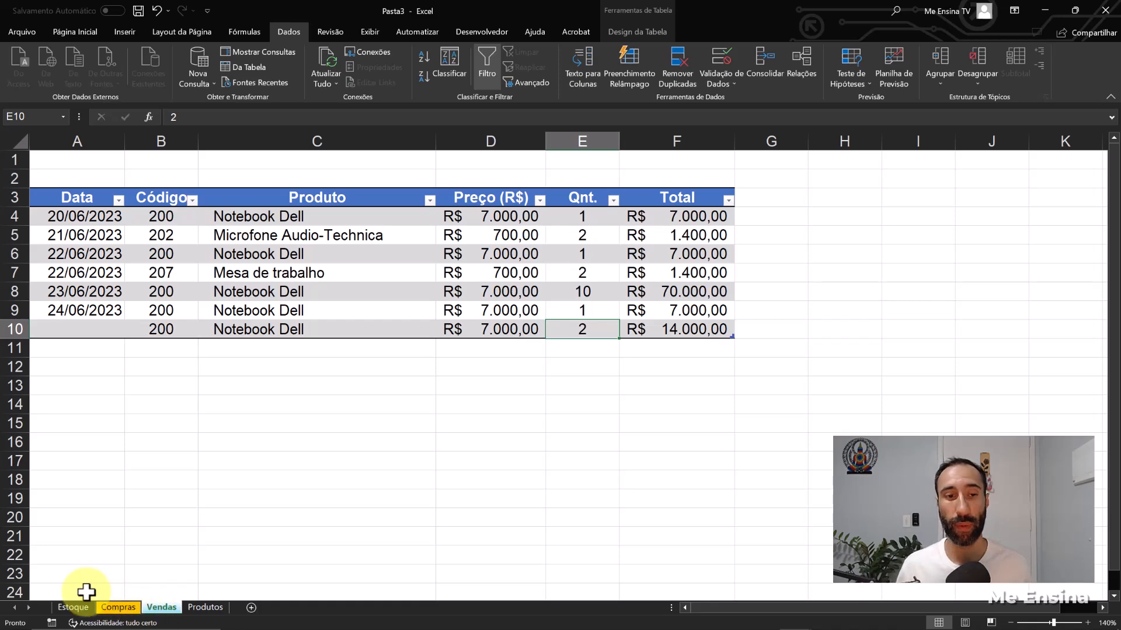
pyautogui.click(75, 607)
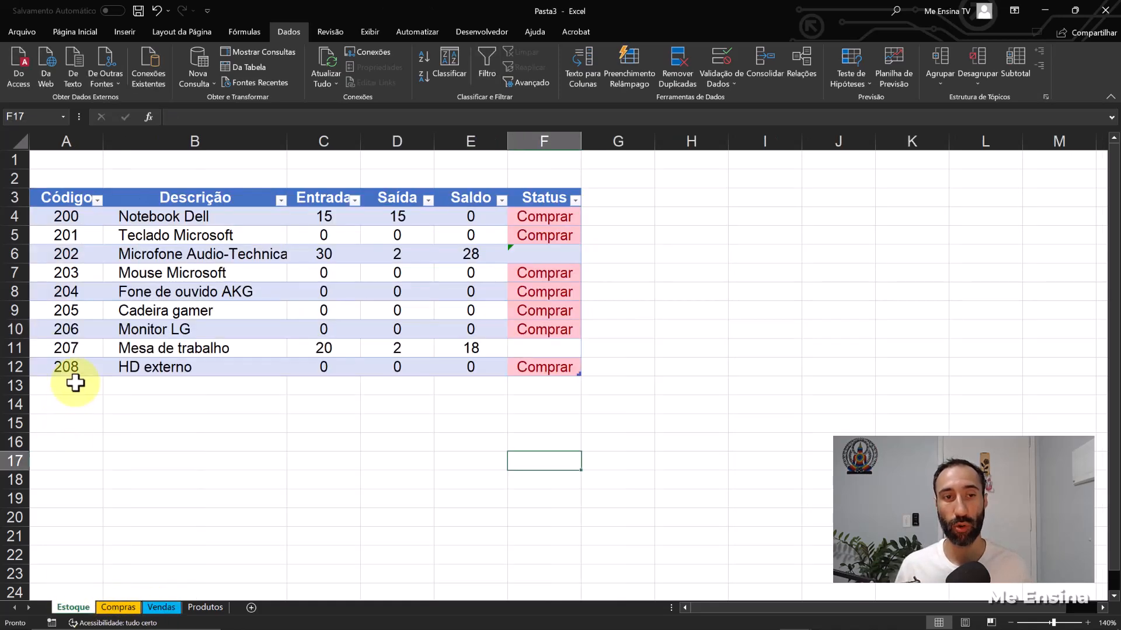
pyautogui.click(213, 607)
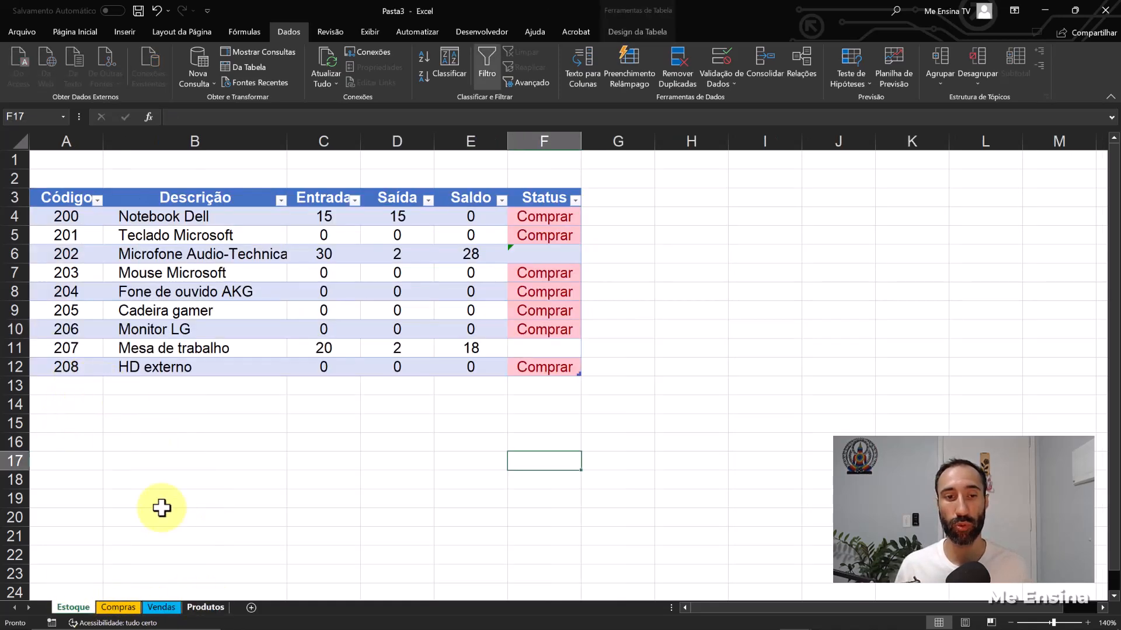
pyautogui.click(126, 387)
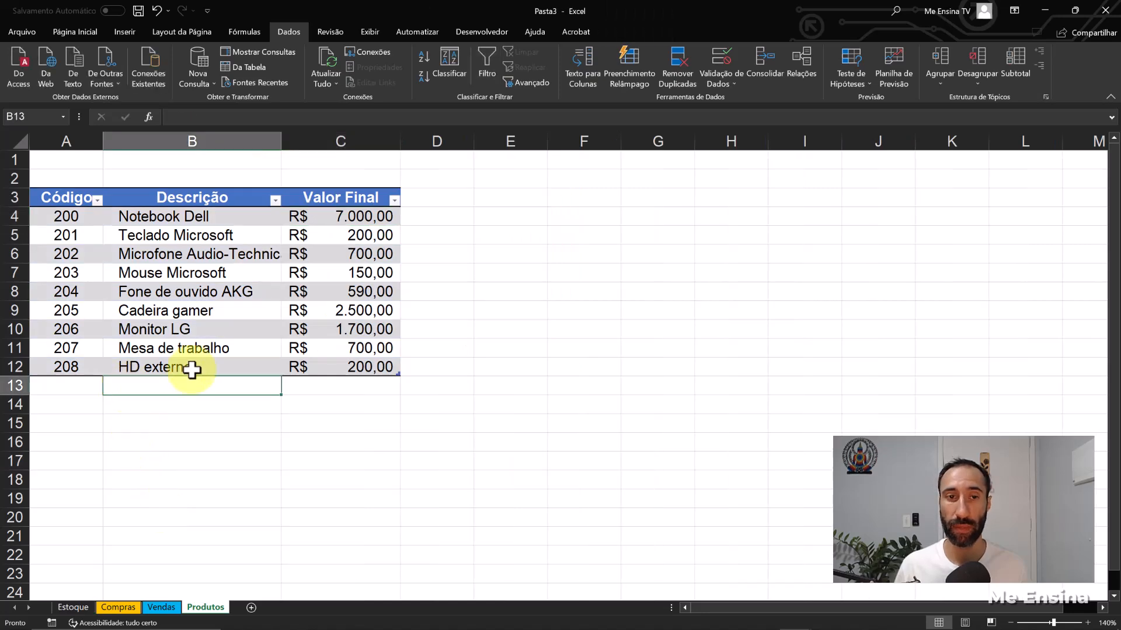
pyautogui.click(119, 608)
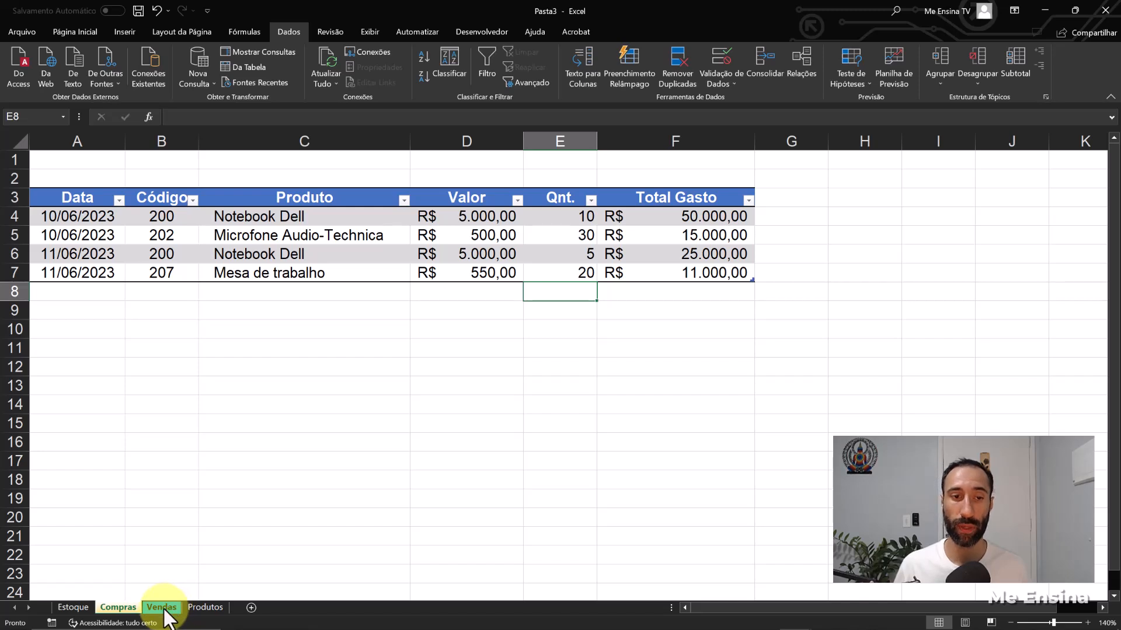
pyautogui.click(163, 611)
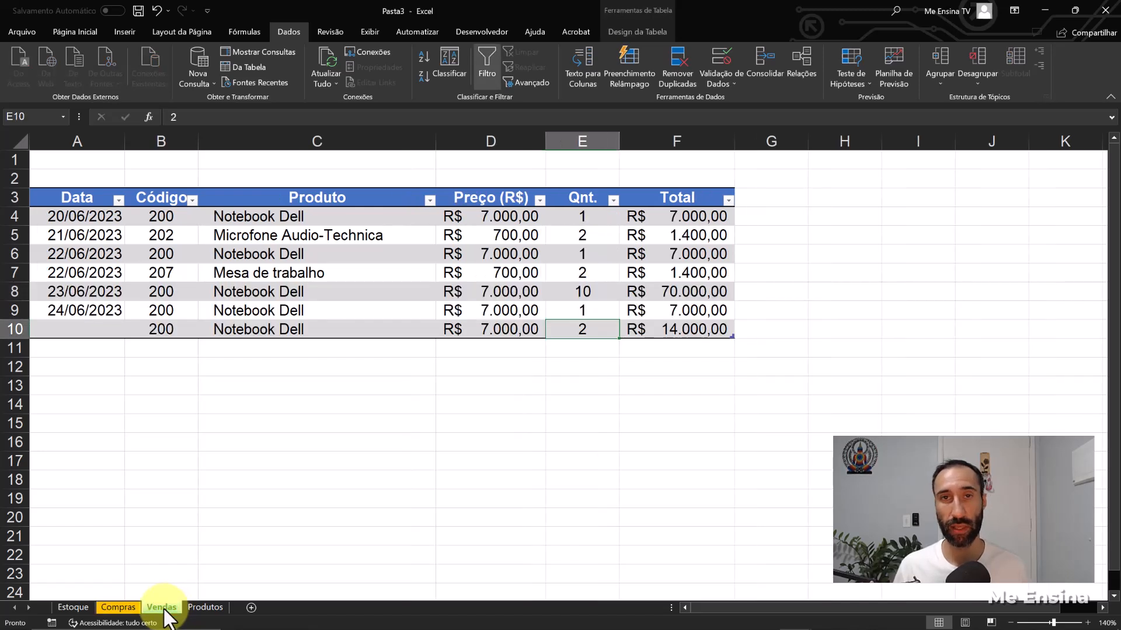
pyautogui.click(118, 608)
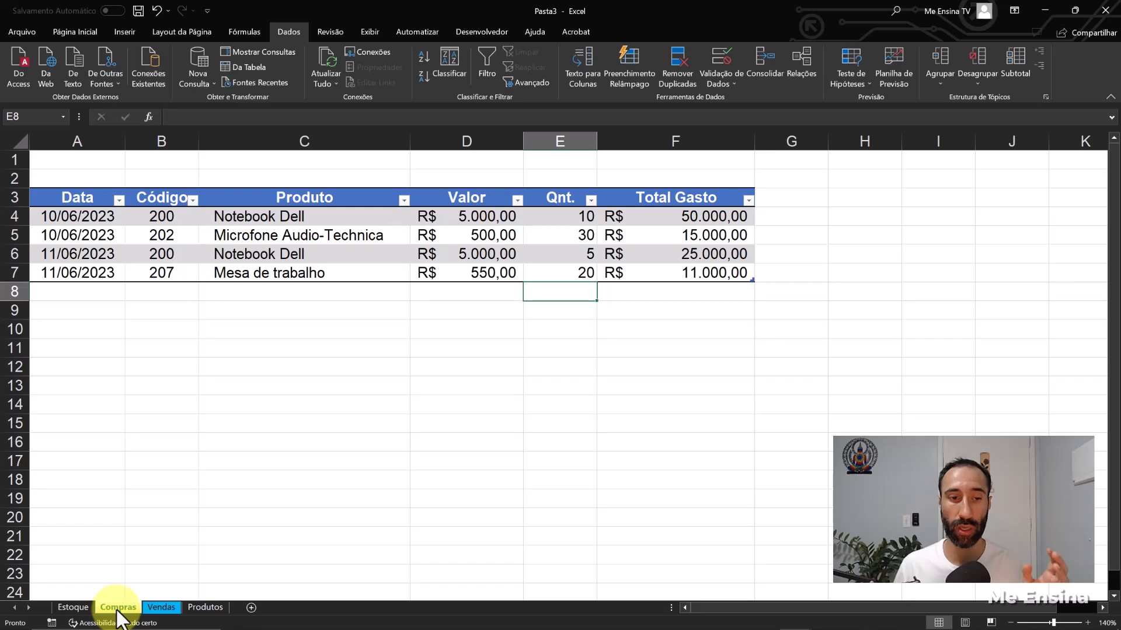
pyautogui.click(159, 610)
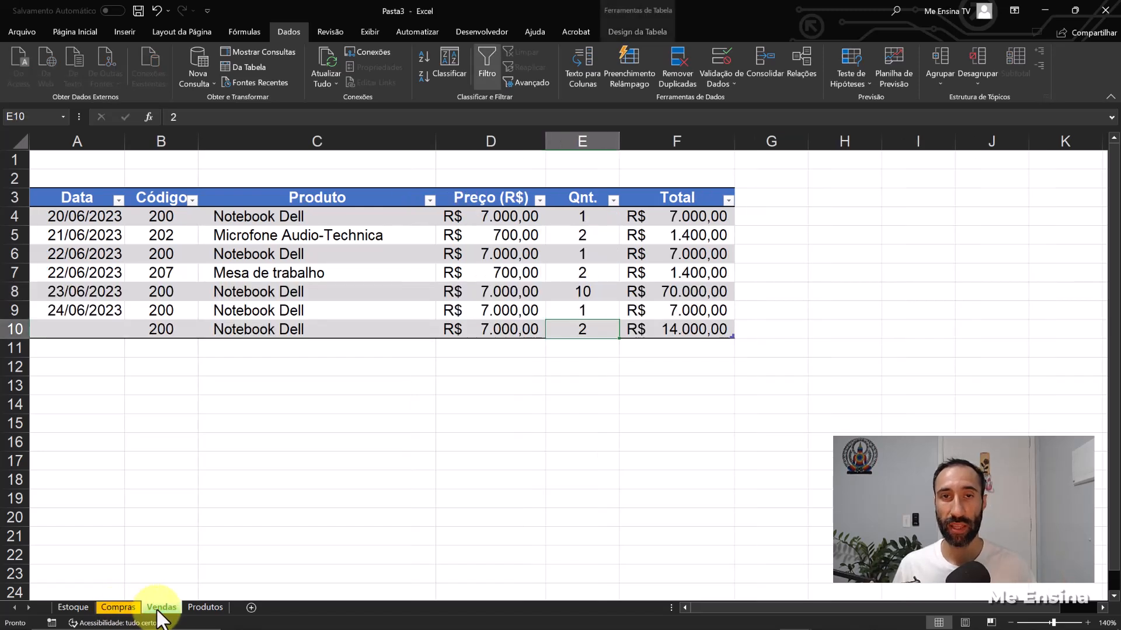